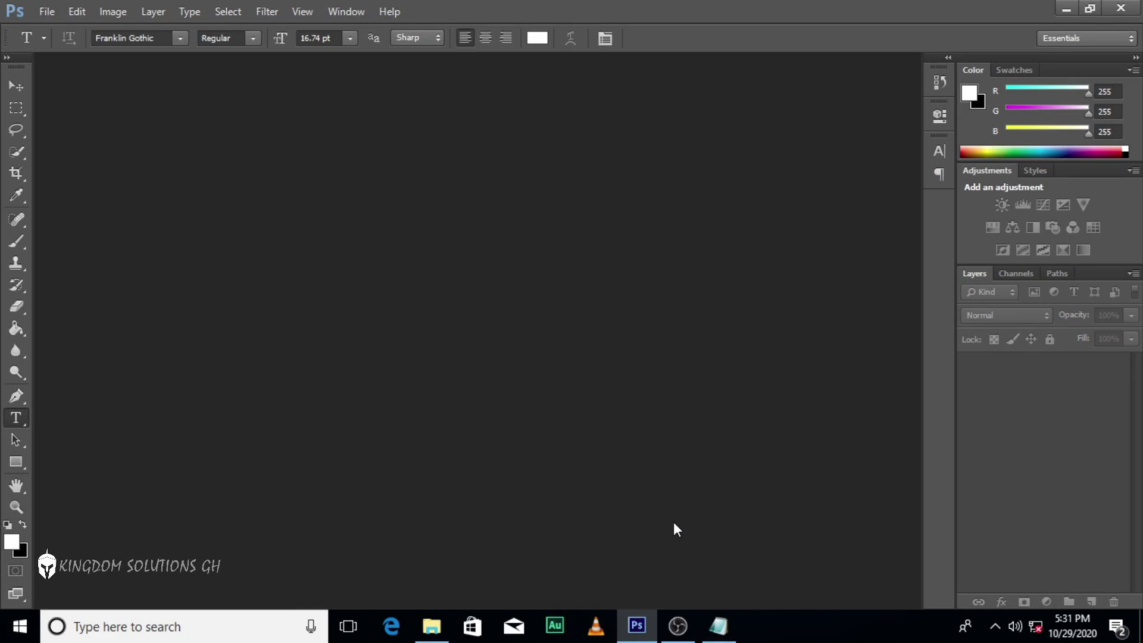
Start a new document named CAFE at 1800 × 900 px, 72 ppi, white background.
key(ctrl+n)
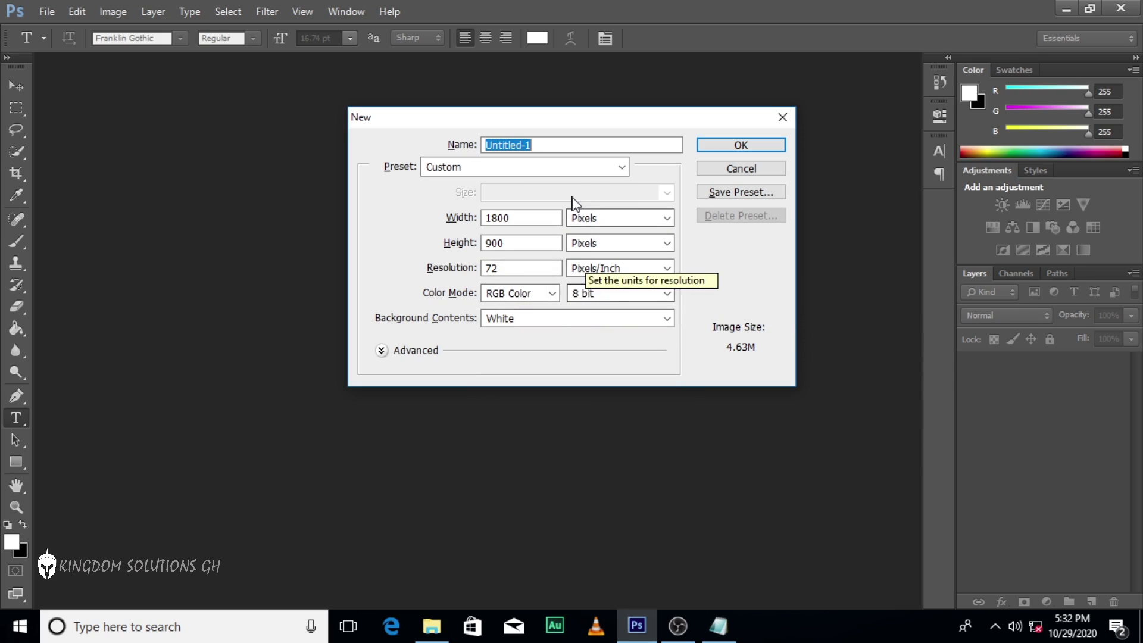
text(CAFWE)
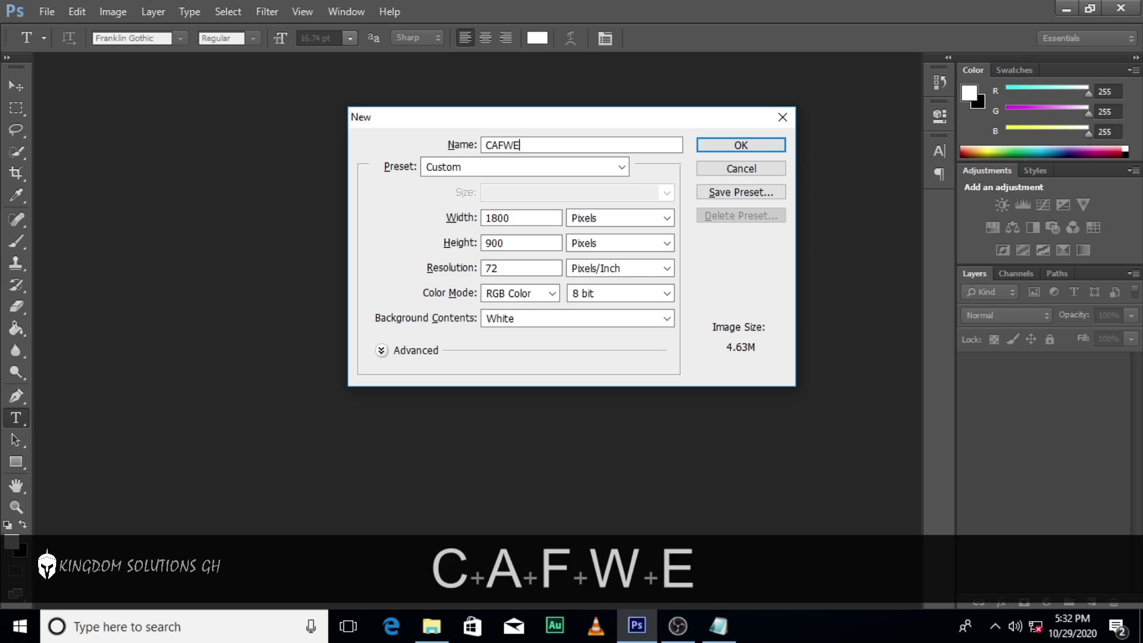
key(BackSpace)
key(BackSpace)
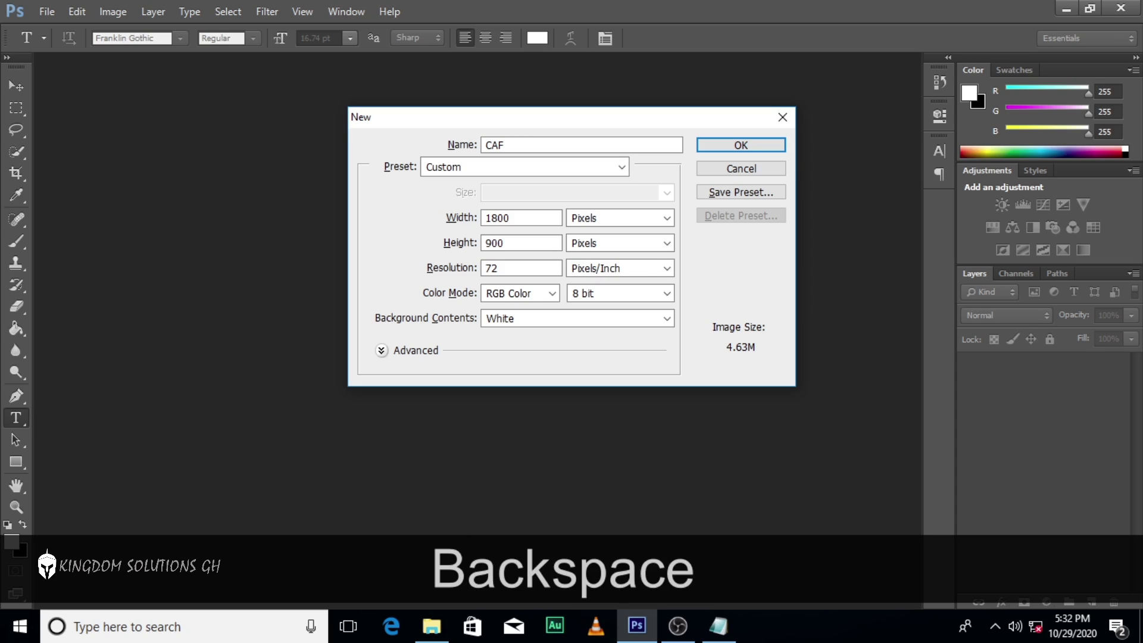
text(E)
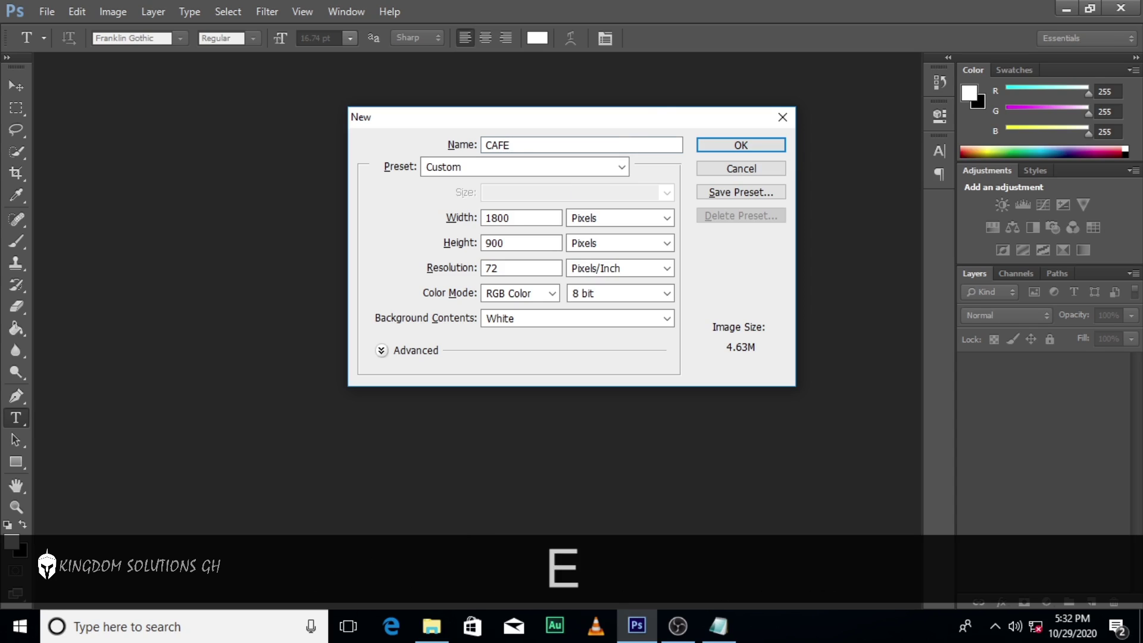
click(762, 147)
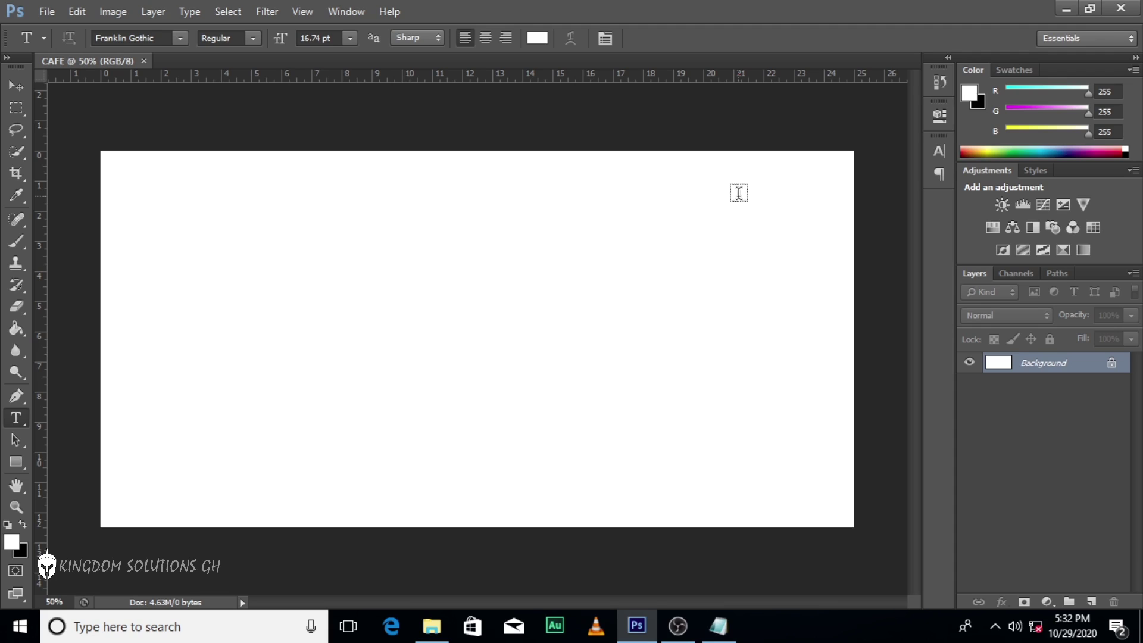
Show the rulers and add guides at the top, bottom, left and right canvas edges and the centre.
key(ctrl+r)
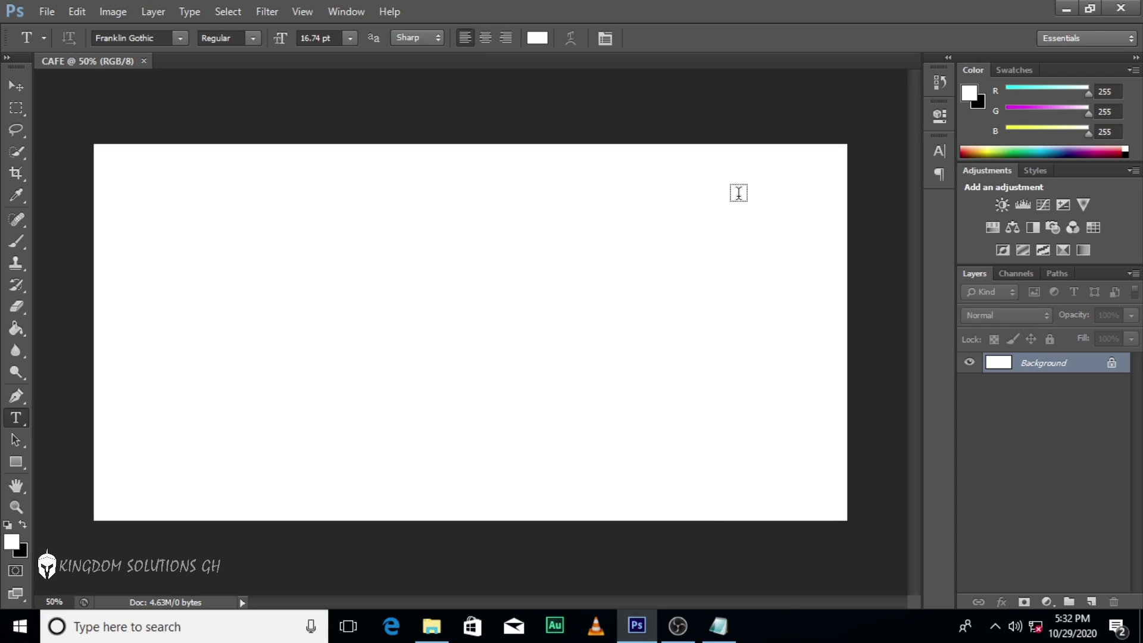
key(ctrl+r)
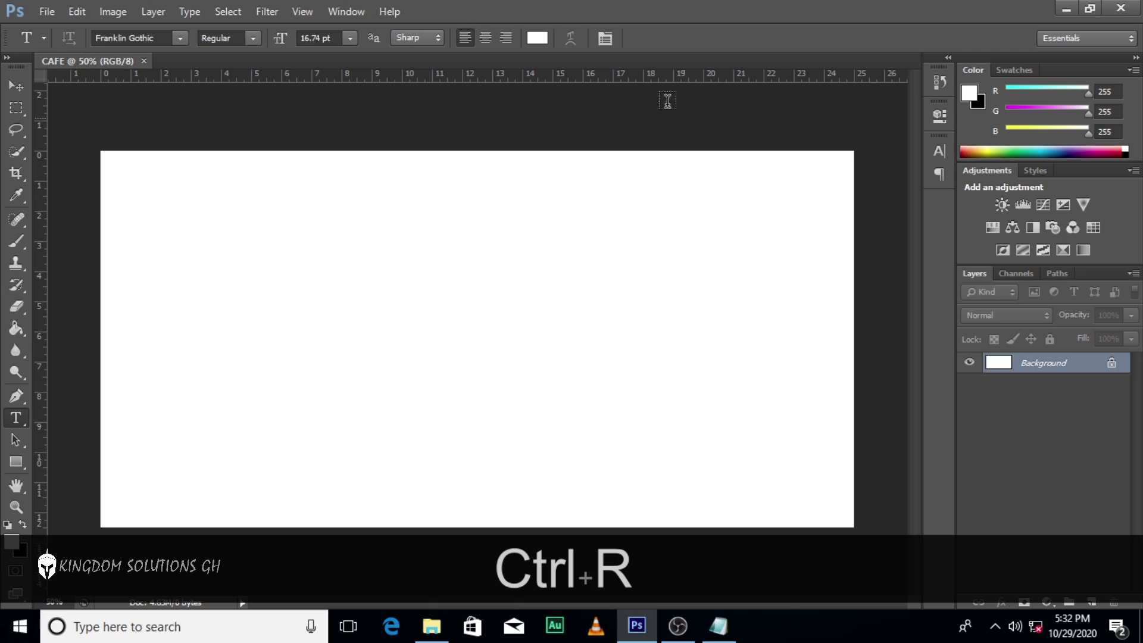
drag(576, 73, 572, 151)
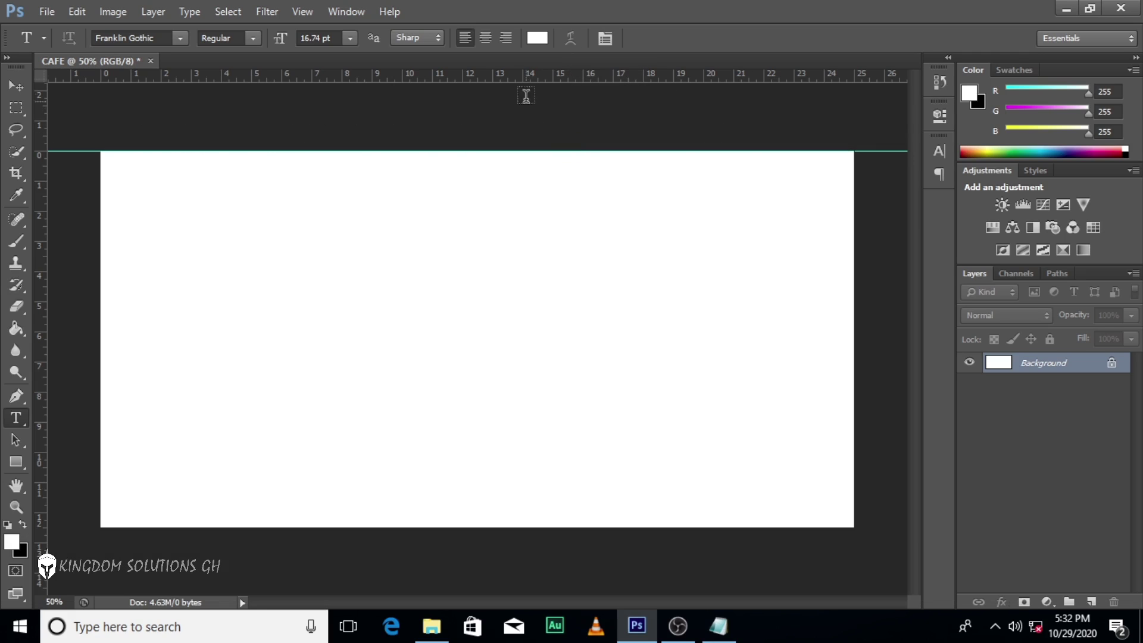
drag(521, 76, 516, 527)
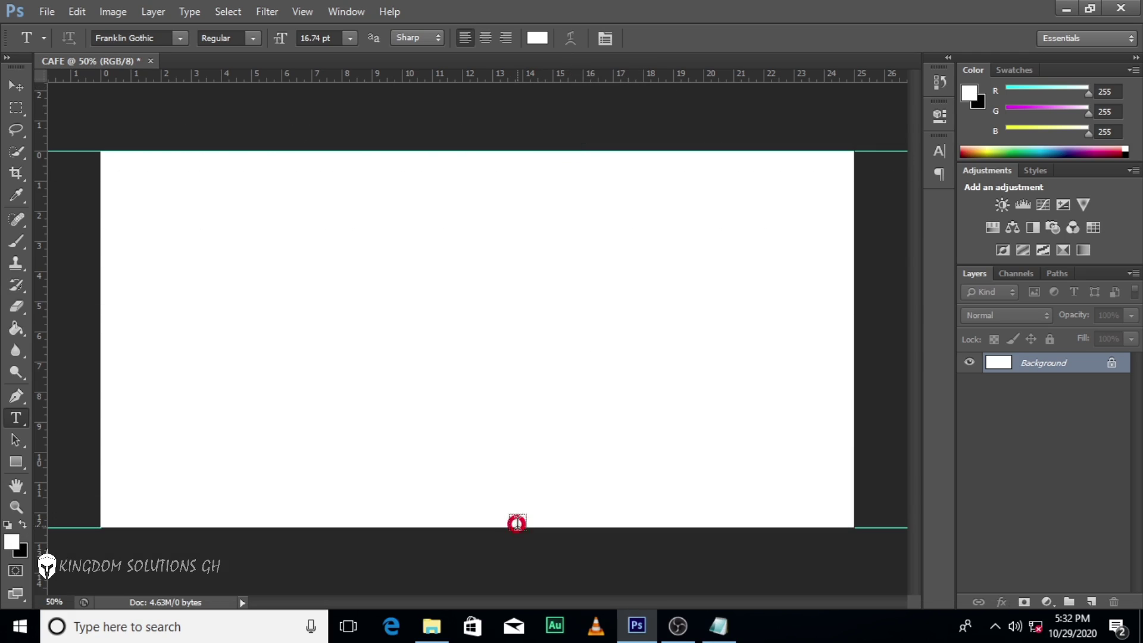
drag(41, 351, 102, 349)
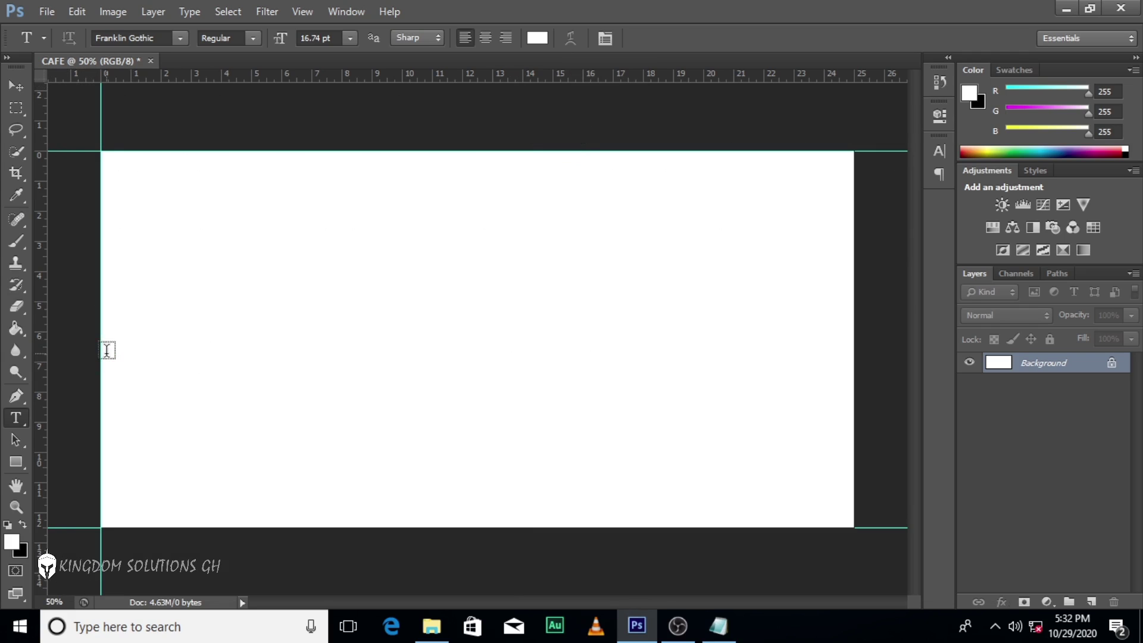
drag(39, 448, 854, 447)
drag(40, 319, 494, 332)
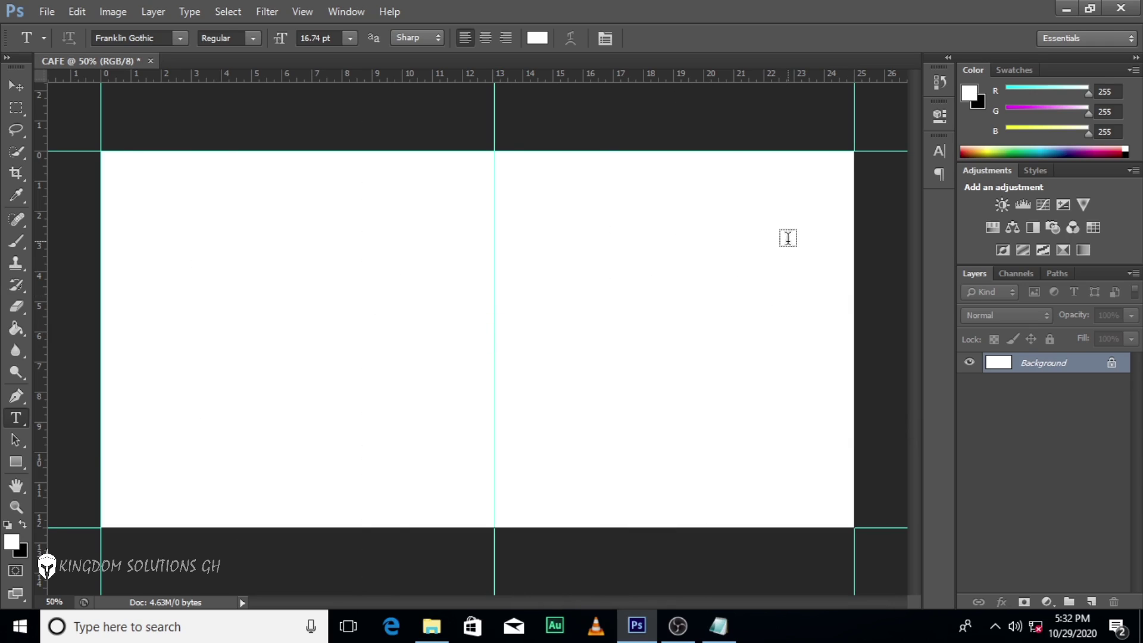
drag(20, 461, 77, 461)
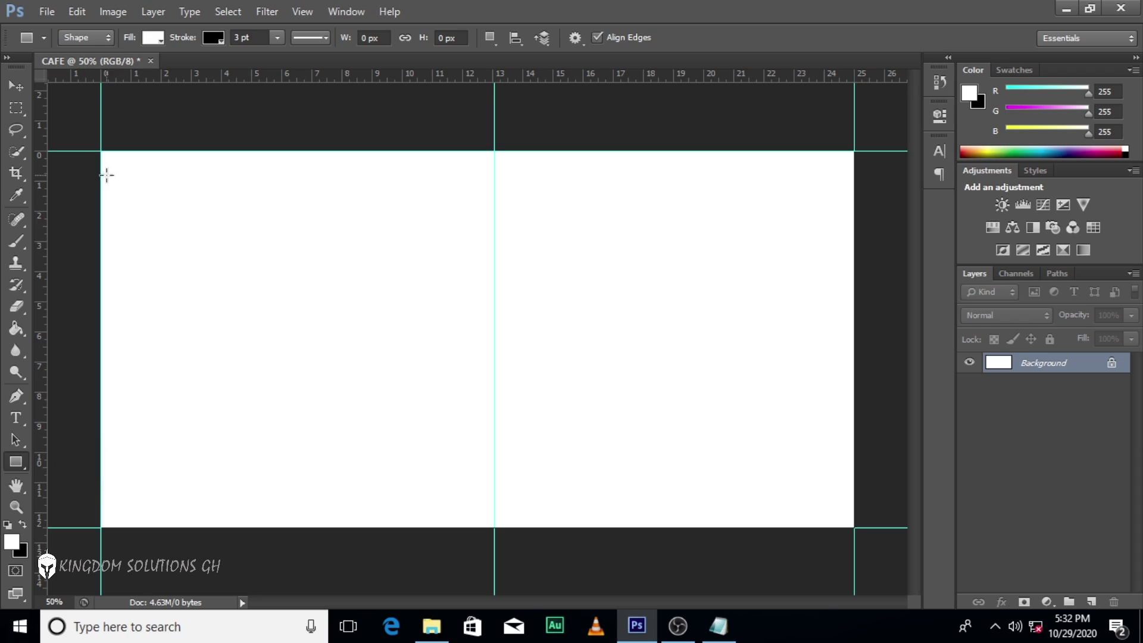
Draw a full-canvas rectangle with no fill and a #009CFF stroke about 16 pt thick.
drag(102, 152, 853, 526)
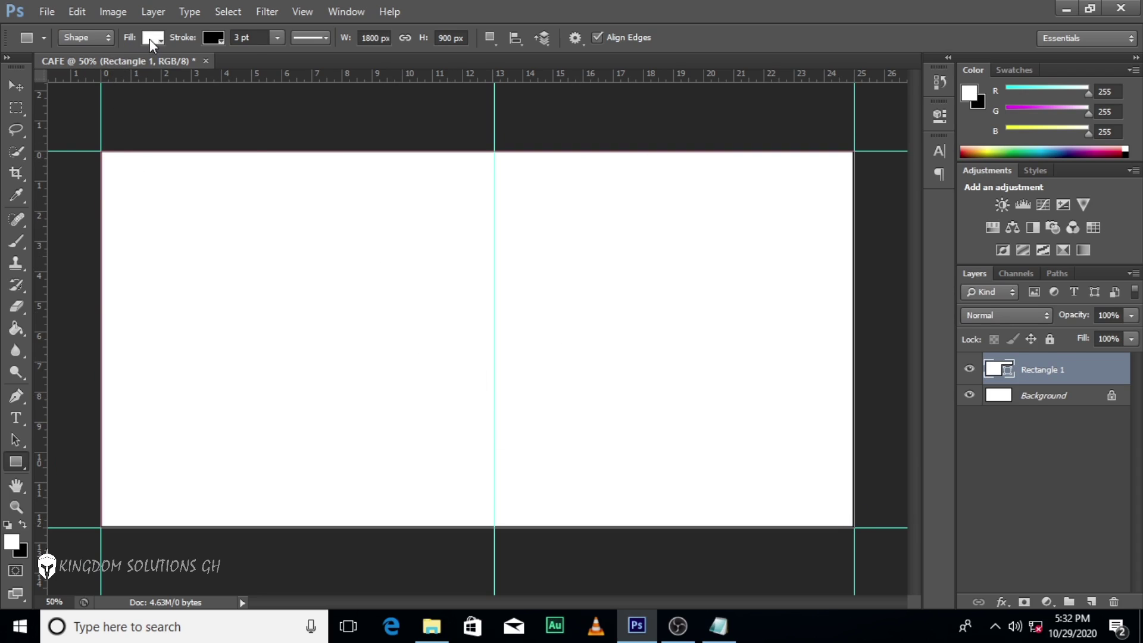
click(149, 38)
click(77, 71)
click(214, 38)
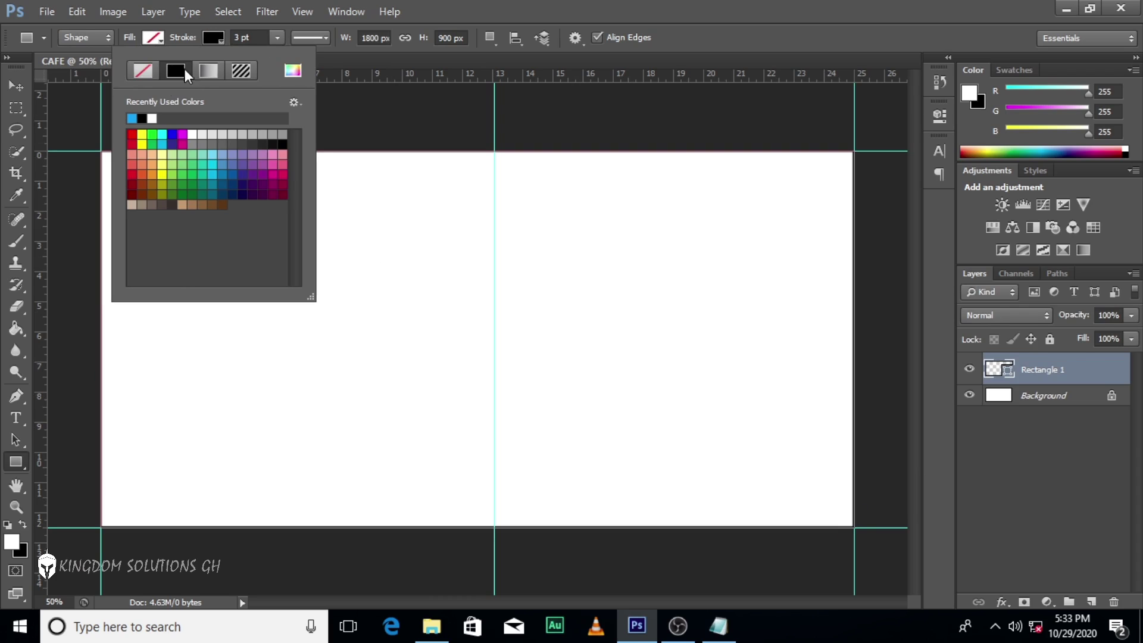
click(293, 71)
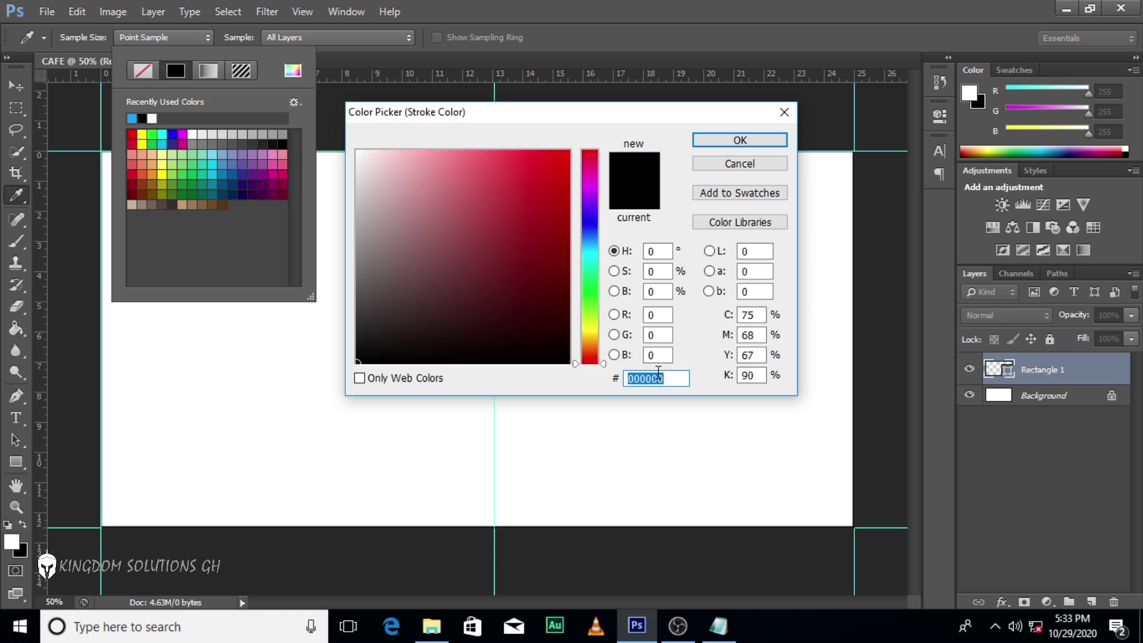
text(00)
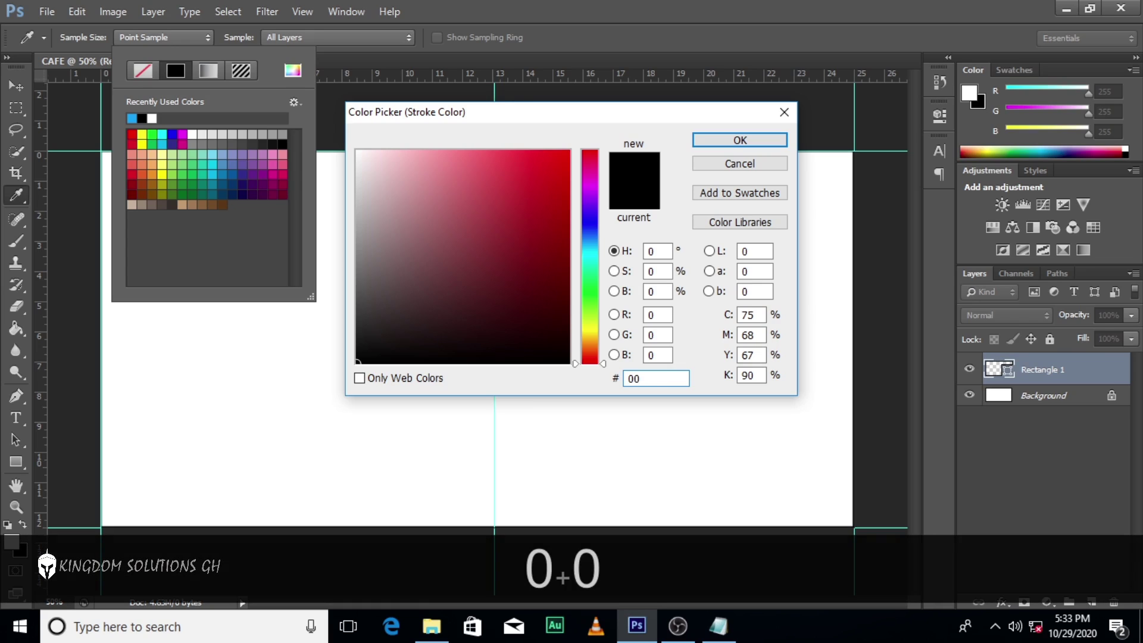
text(9CFF)
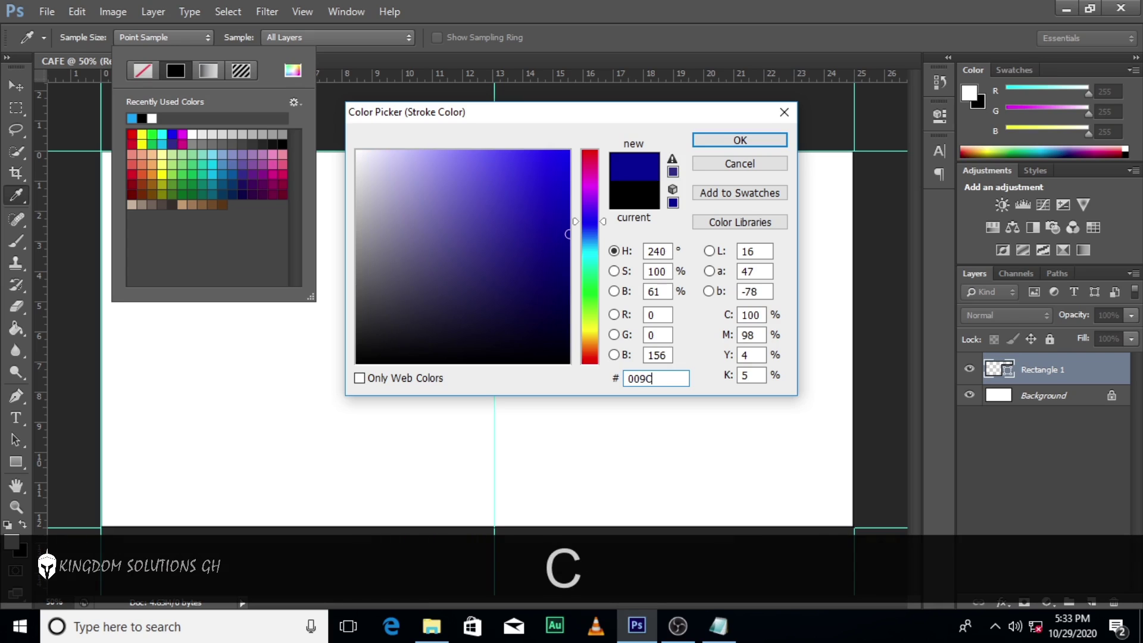
click(738, 141)
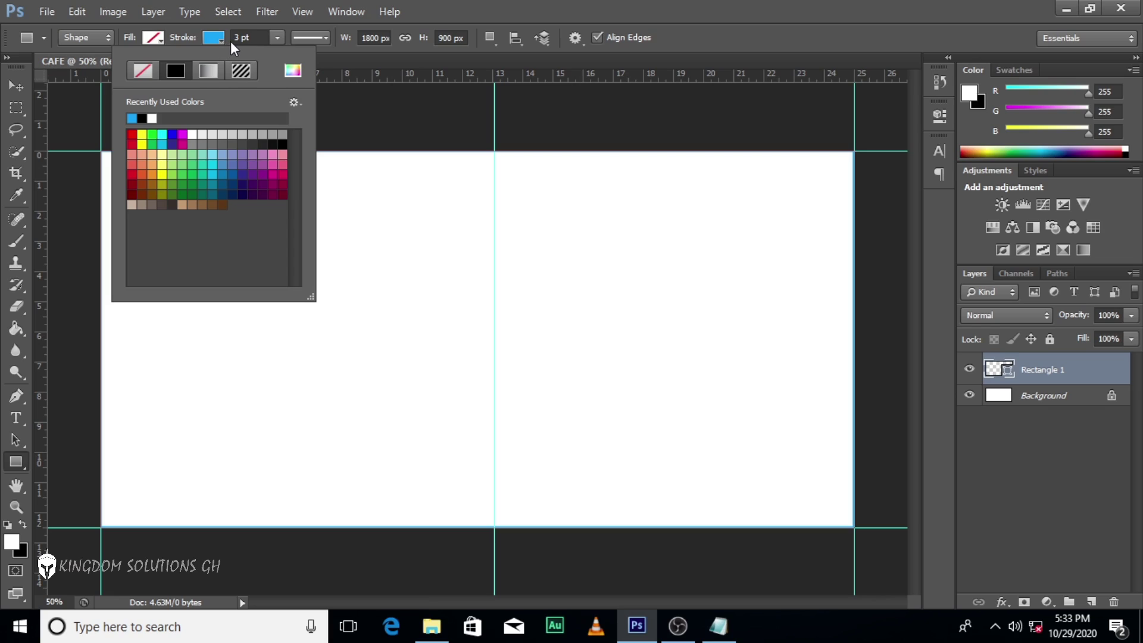
click(277, 37)
drag(278, 56, 295, 54)
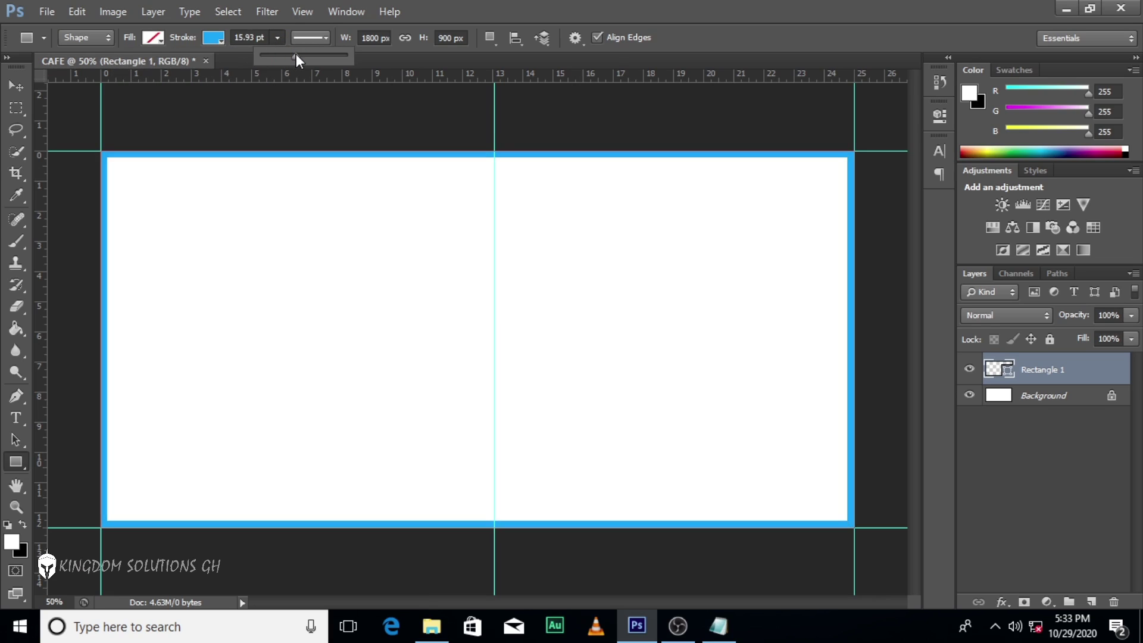
click(844, 2)
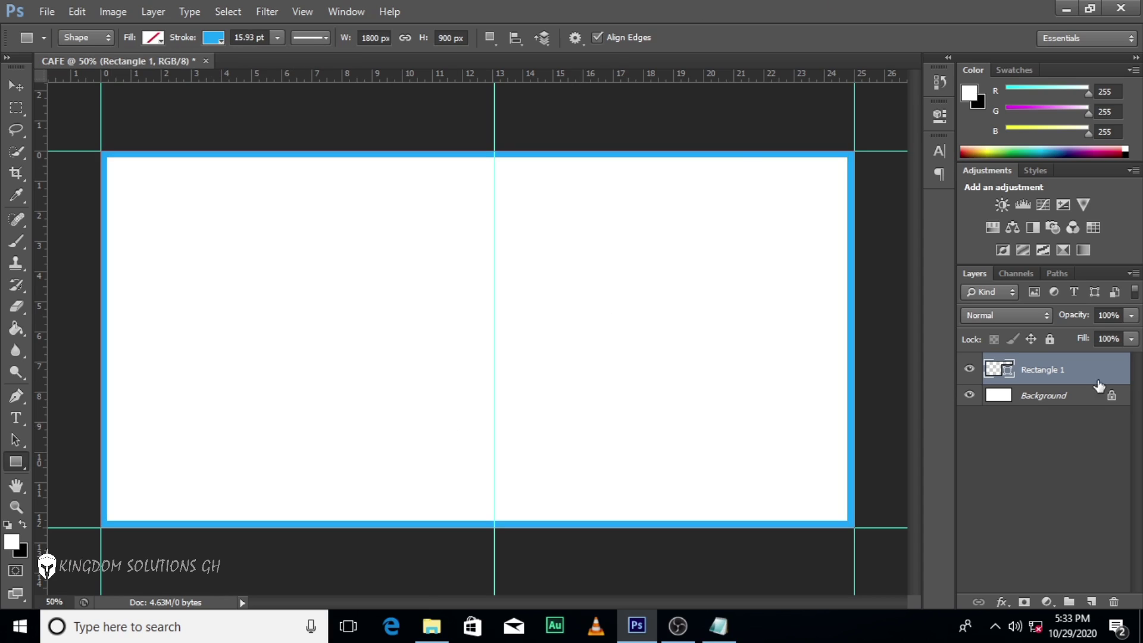
Rename the rectangle layer to BOARDER.
double_click(1041, 370)
text(BOA)
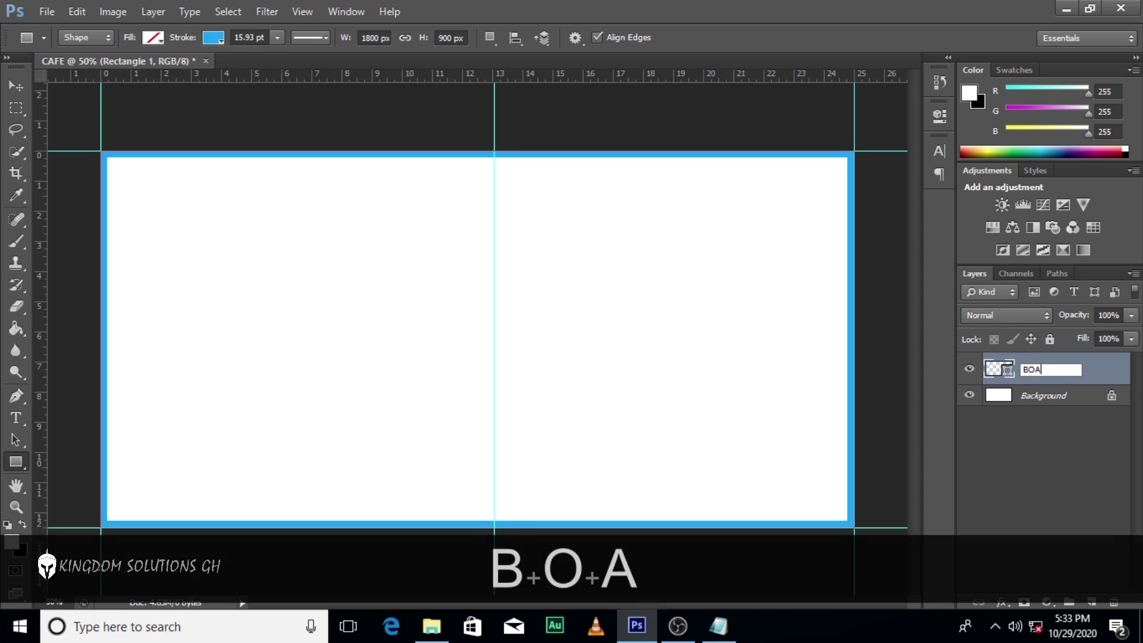
text(RDER)
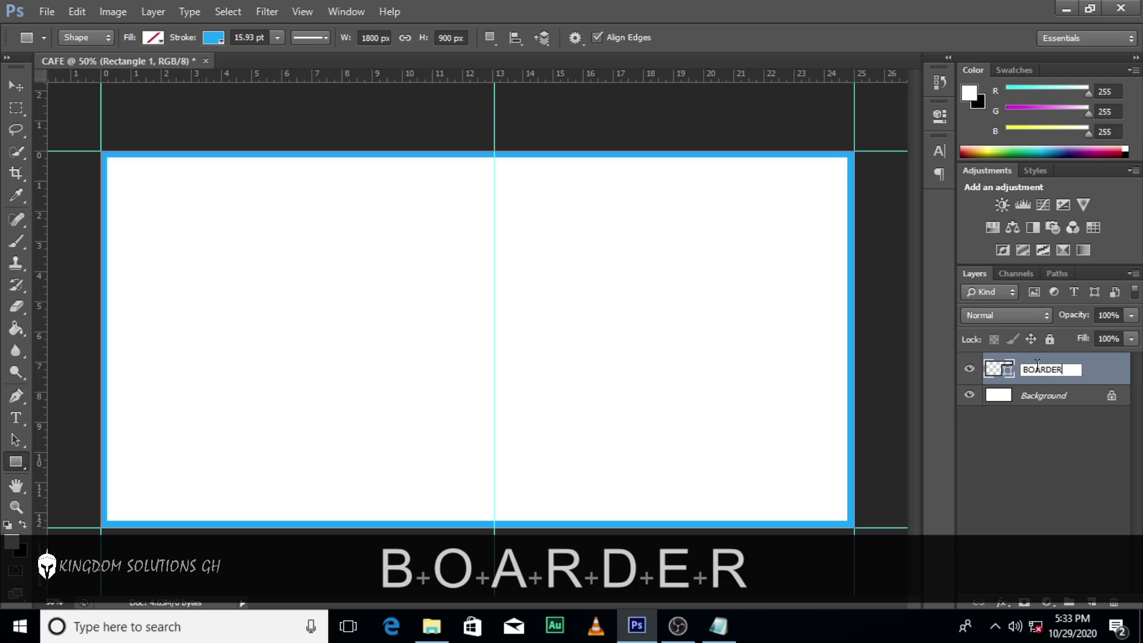
key(Return)
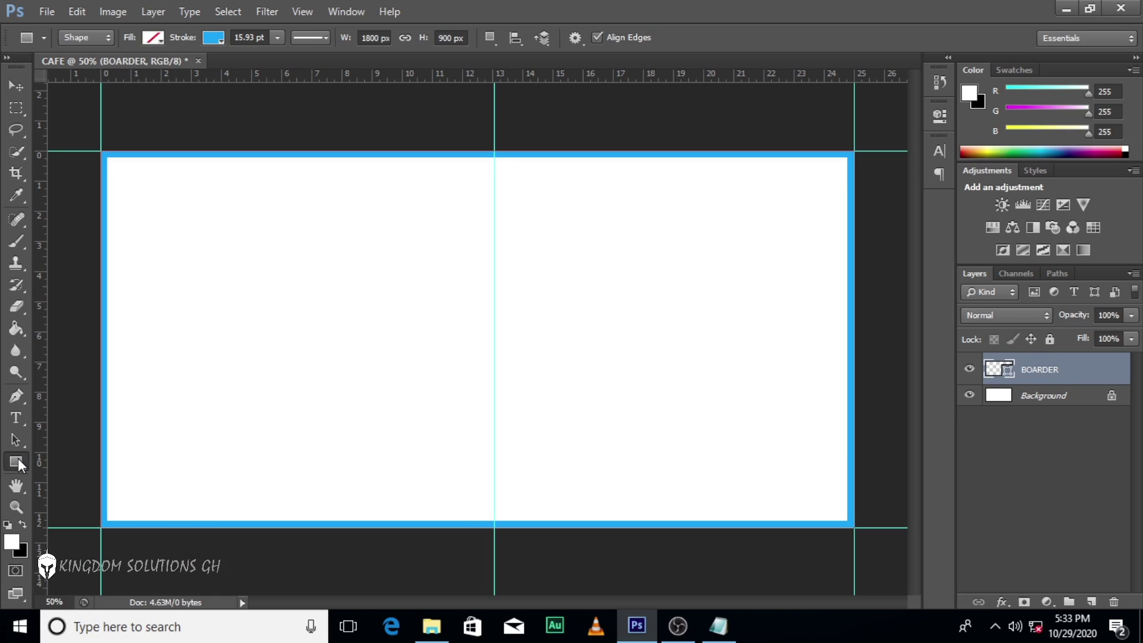
Add a horizontal guide across the middle and draw a lower rectangle with blue fill and no stroke.
drag(228, 78, 233, 339)
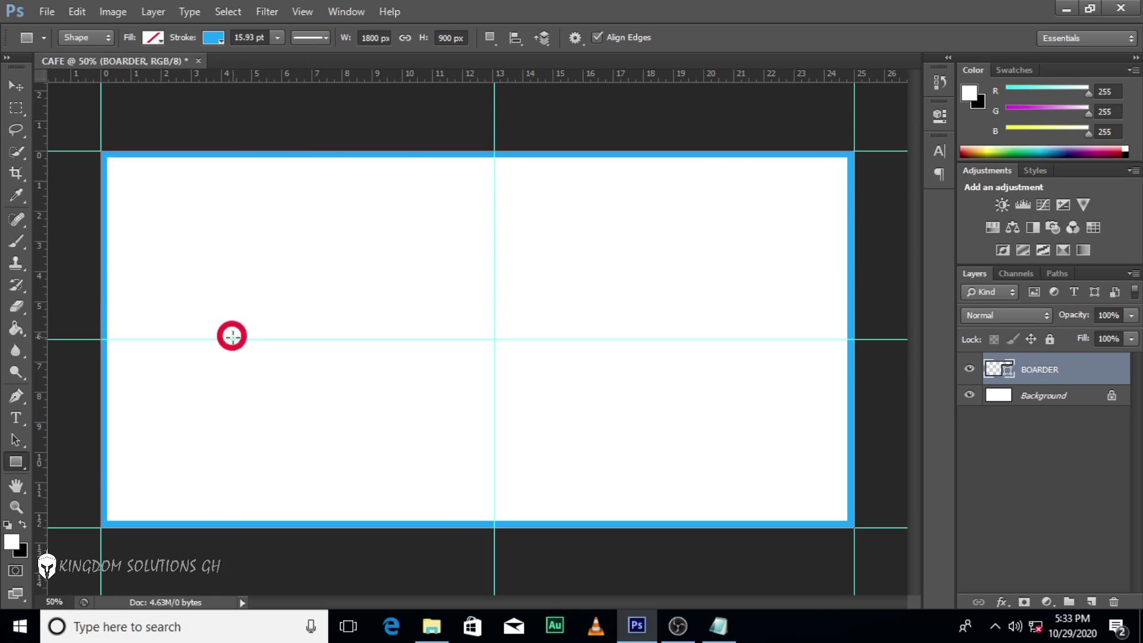
drag(90, 443, 855, 536)
click(212, 38)
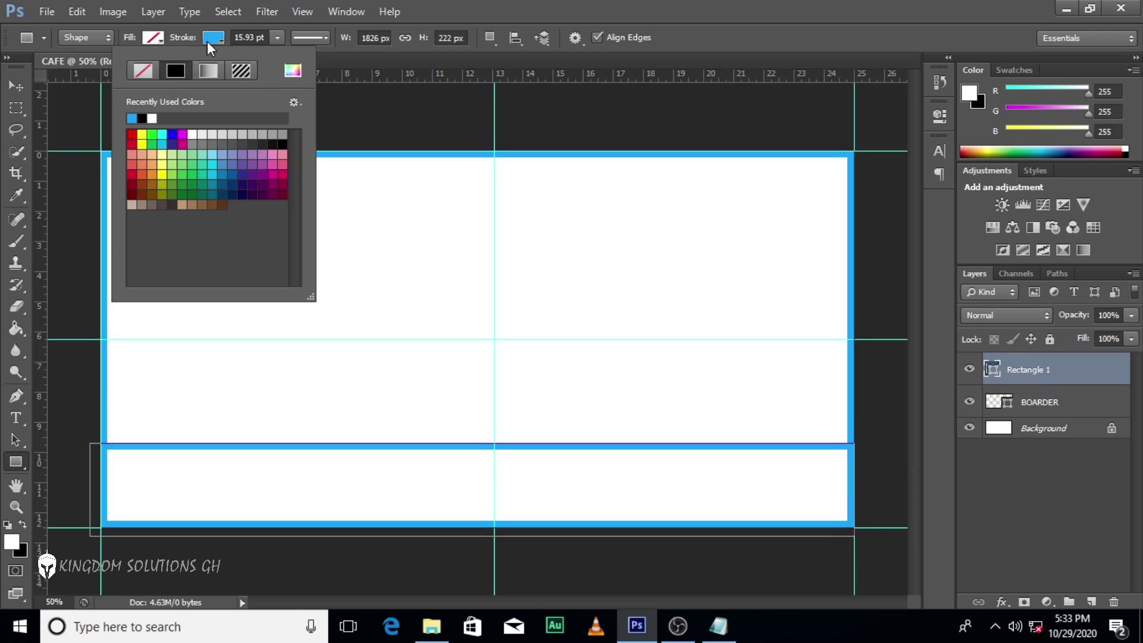
click(146, 70)
click(149, 37)
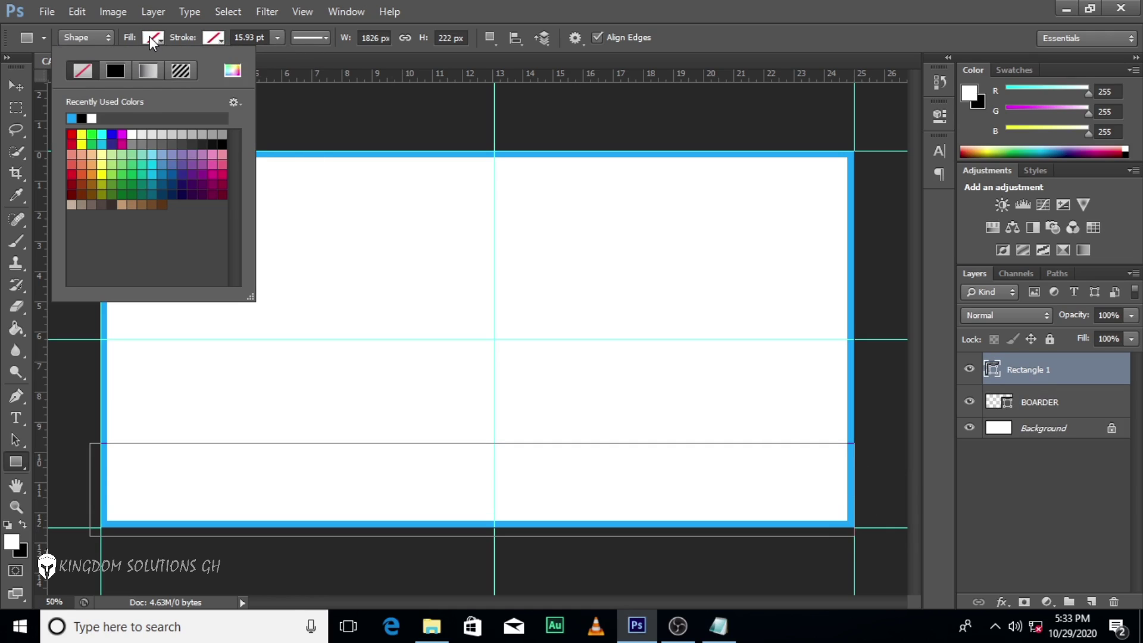
click(77, 118)
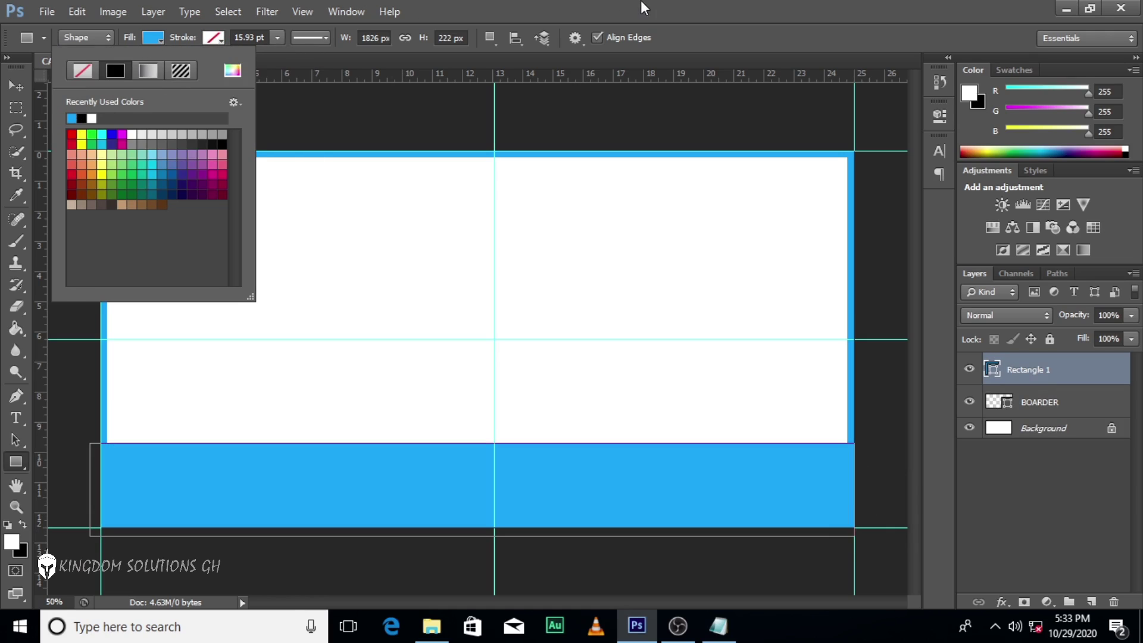
key(Return)
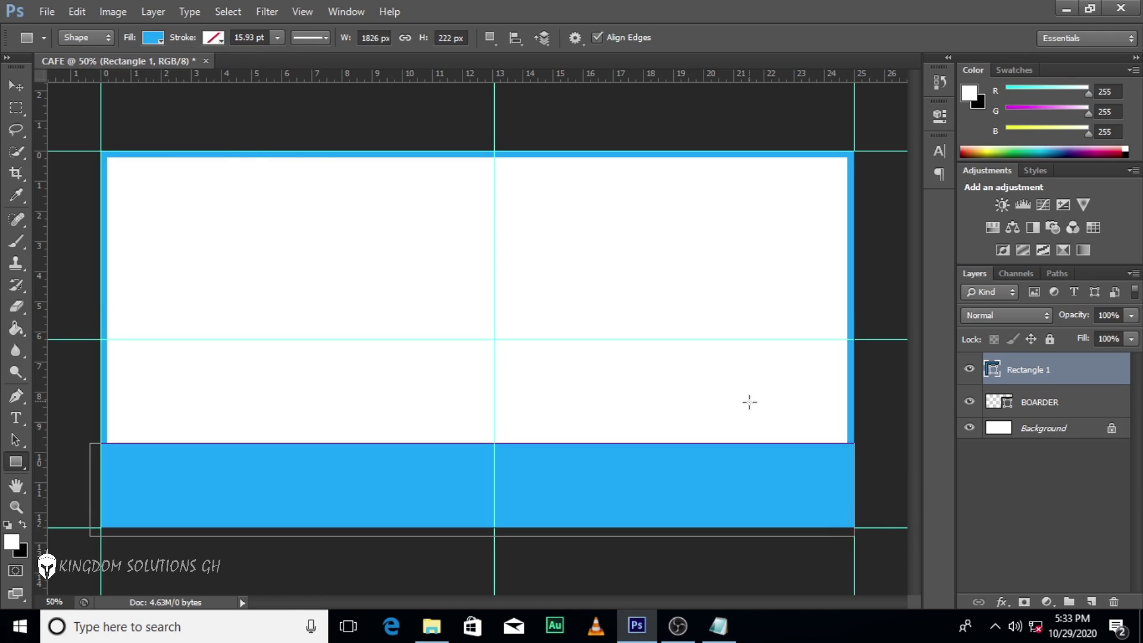
Move the blue band to the canvas bottom and draw a second blue band across the middle.
click(18, 87)
drag(517, 461, 517, 494)
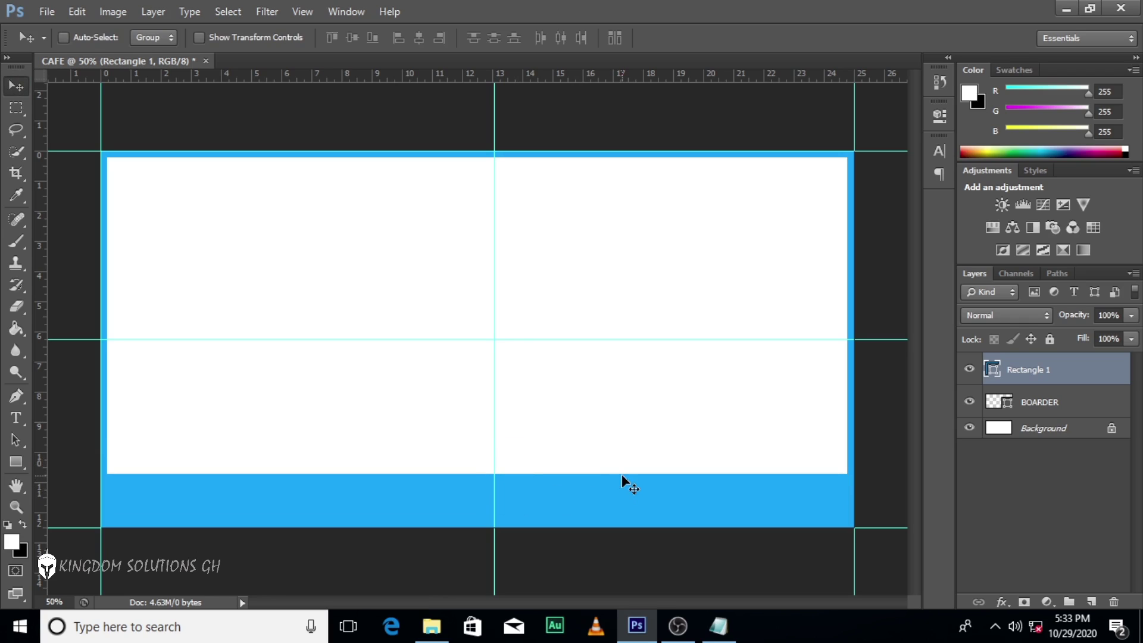
click(15, 462)
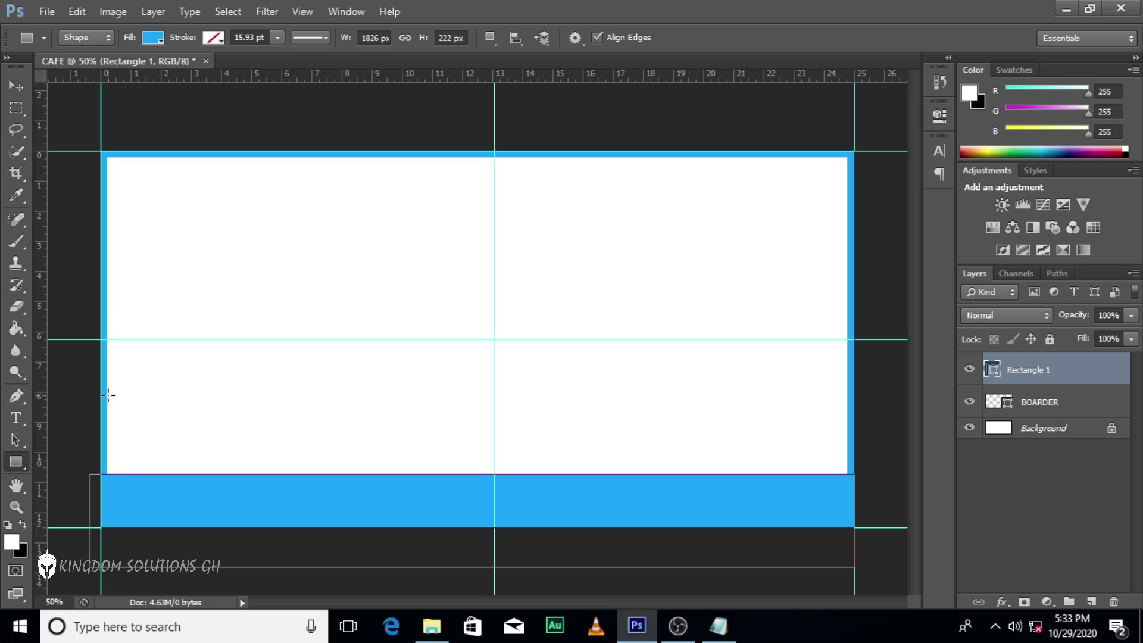
drag(91, 315, 849, 376)
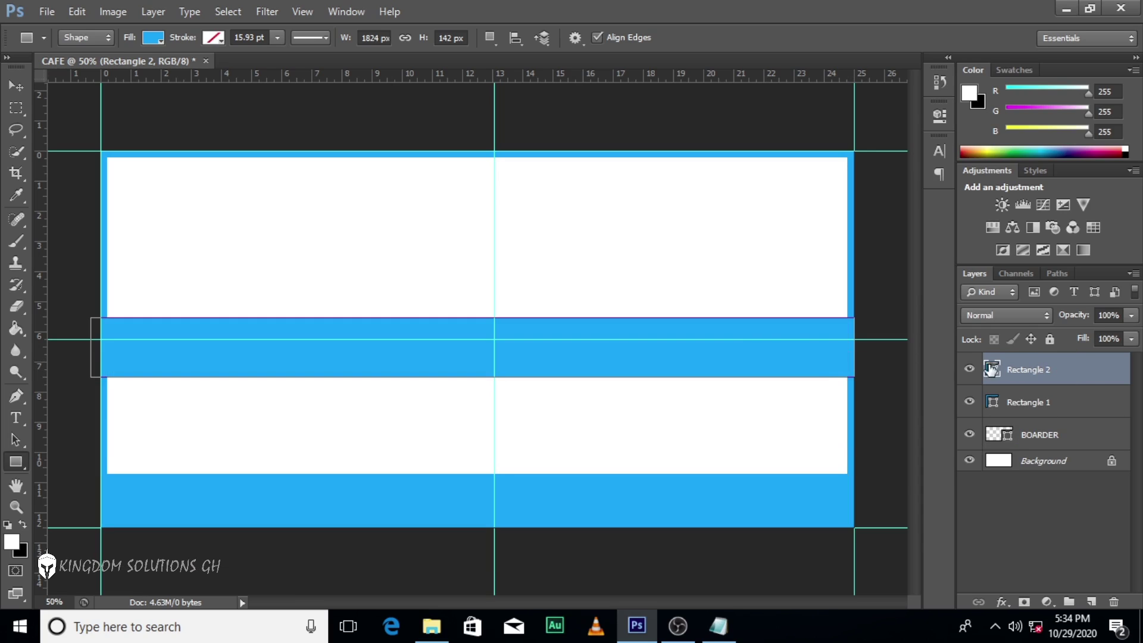
Rename the two blue band layers MIDDLE BAR and LOWER BAR.
double_click(1029, 370)
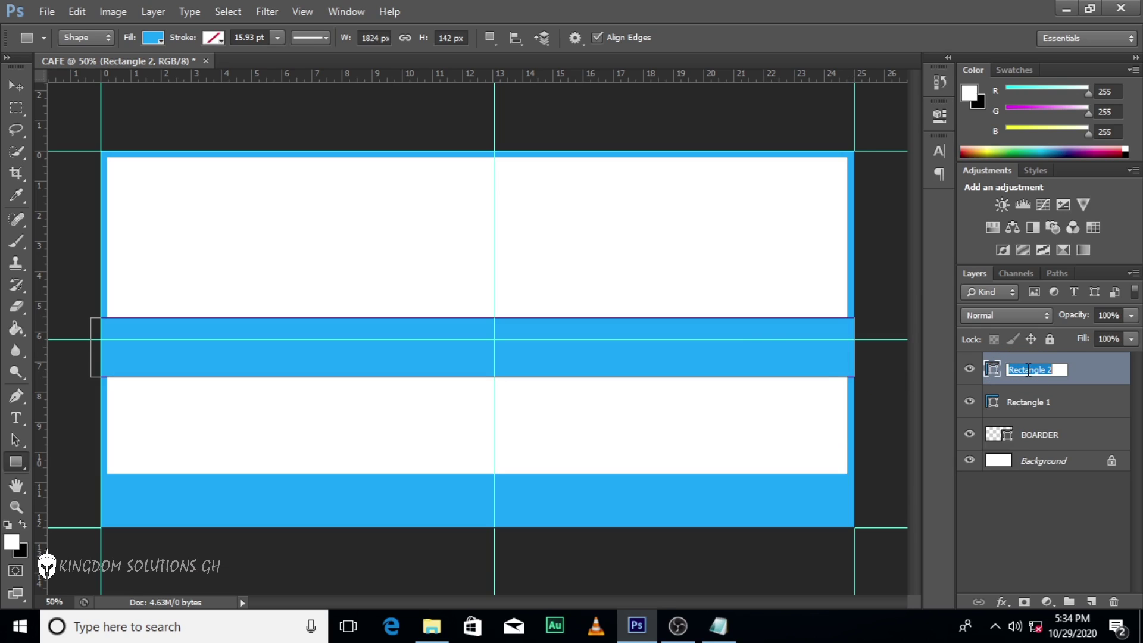
text(N)
key(BackSpace)
text(MIDDLE BAR)
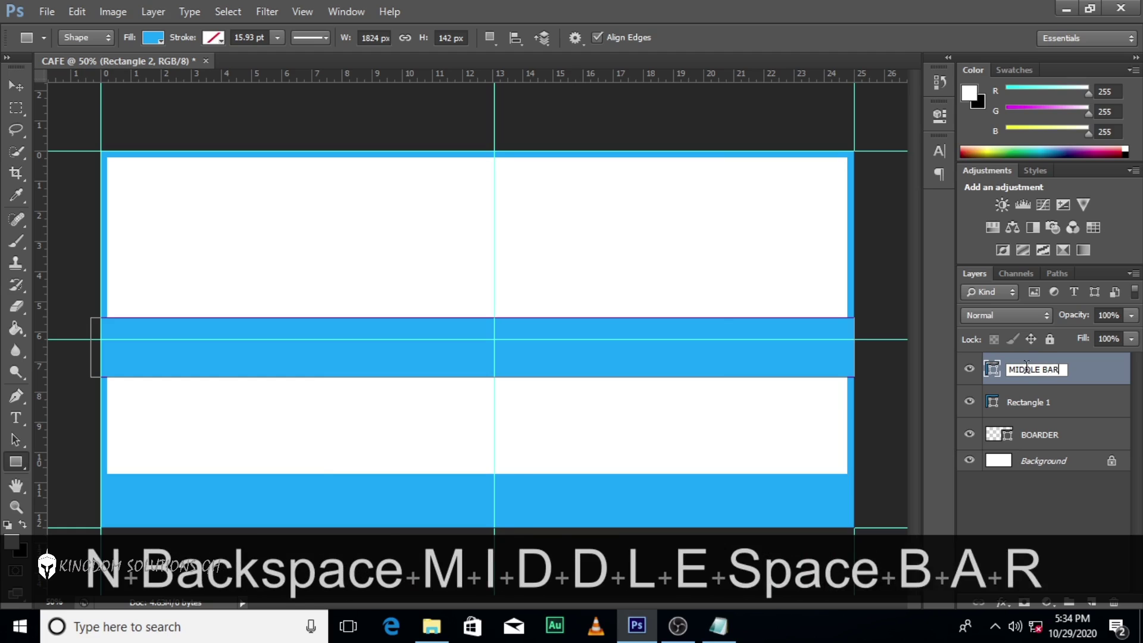
key(Return)
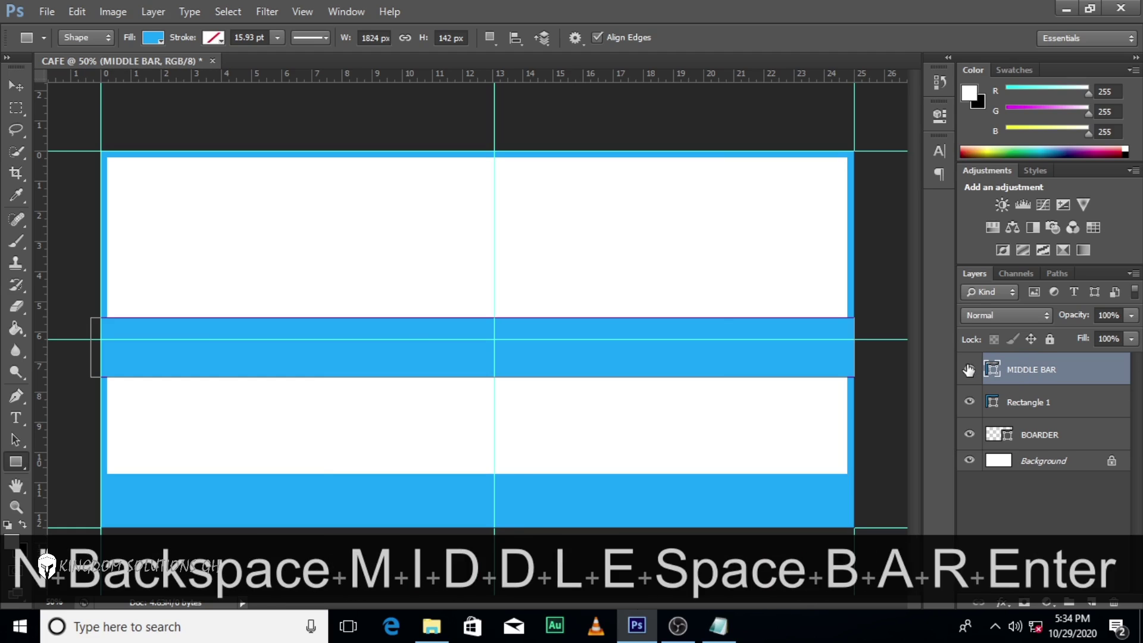
double_click(1023, 402)
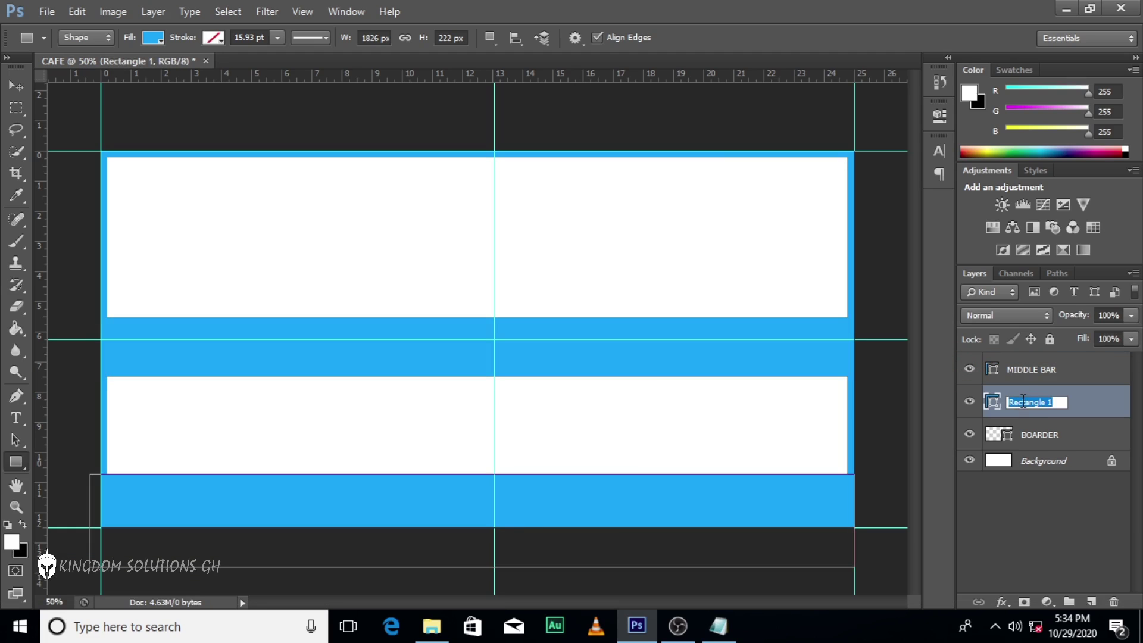
text(LOWER BAR)
key(Return)
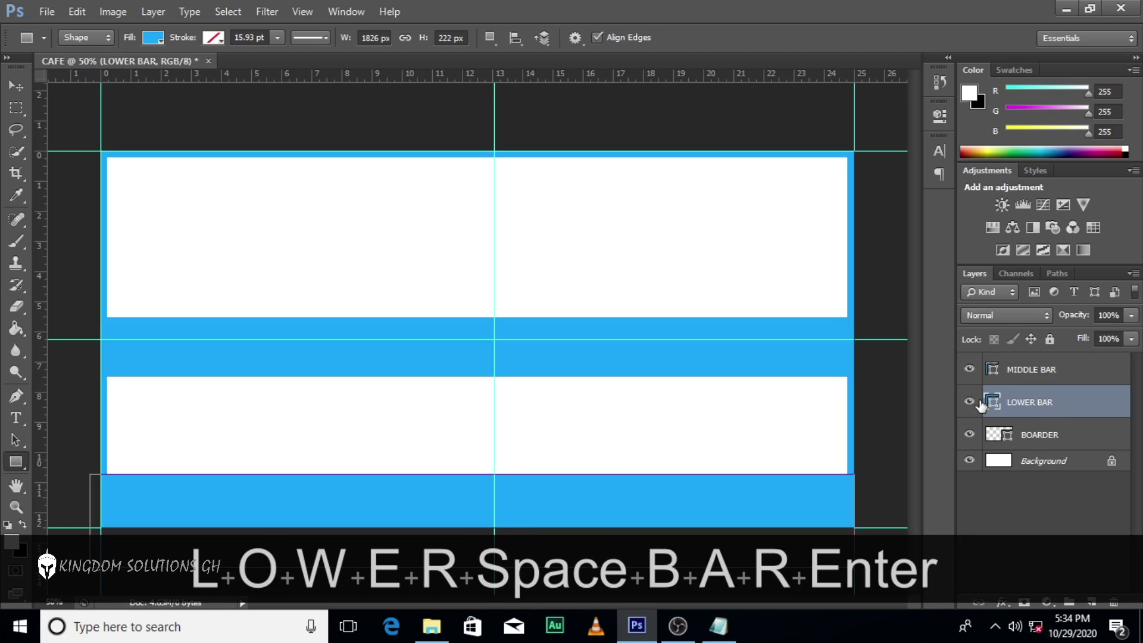
Group MIDDLE BAR, LOWER BAR and BOARDER into a group named BG.
click(1071, 366)
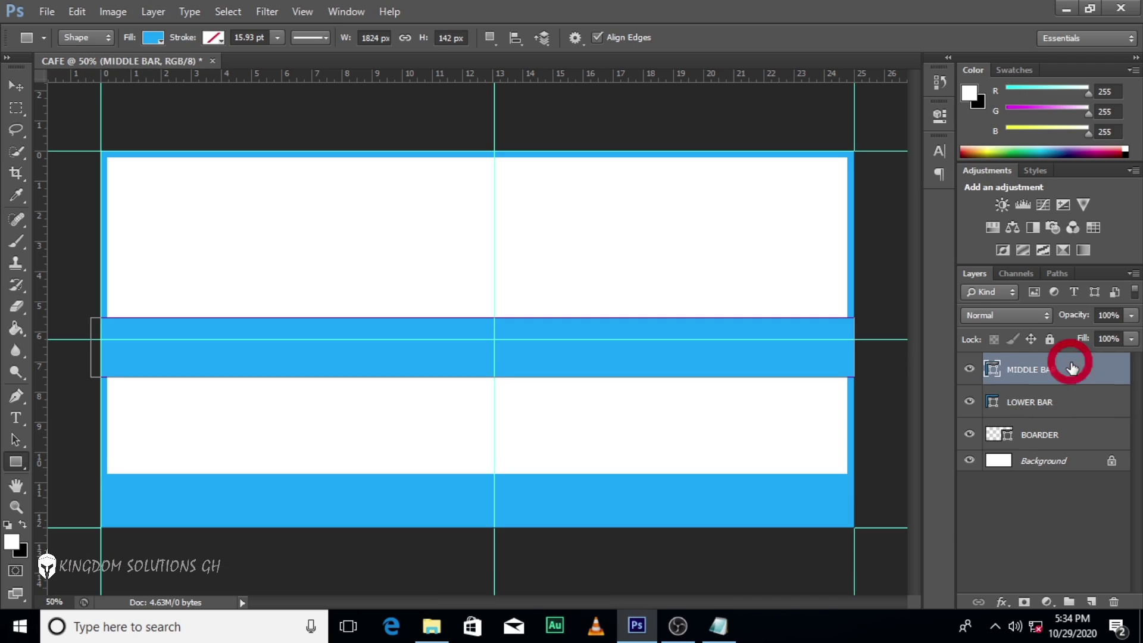
key(shift)
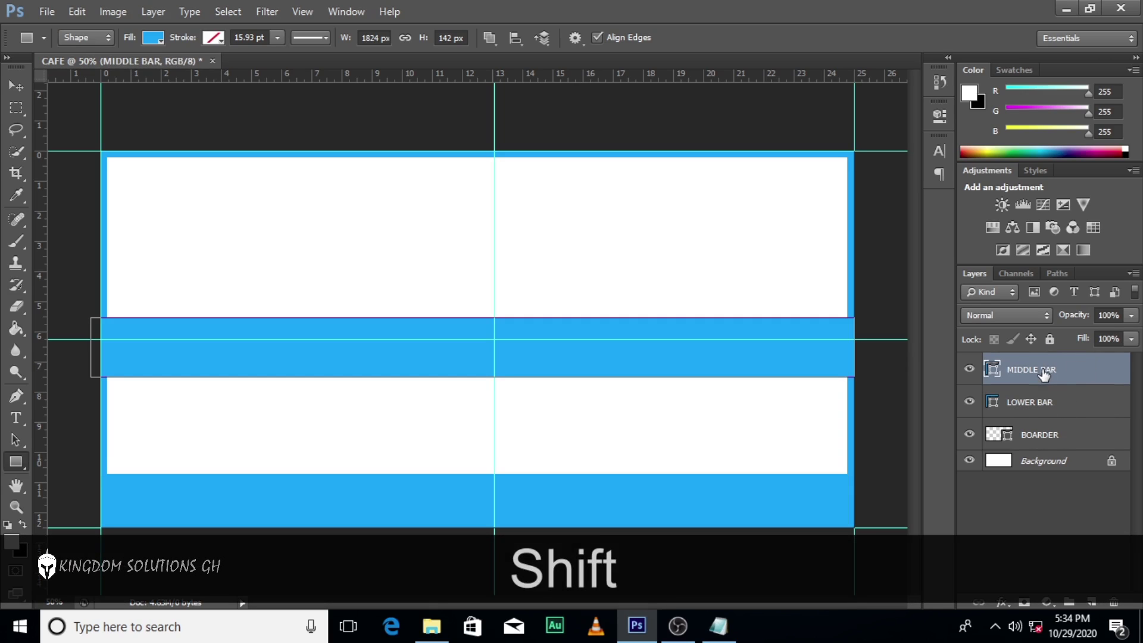
shift+click(1042, 438)
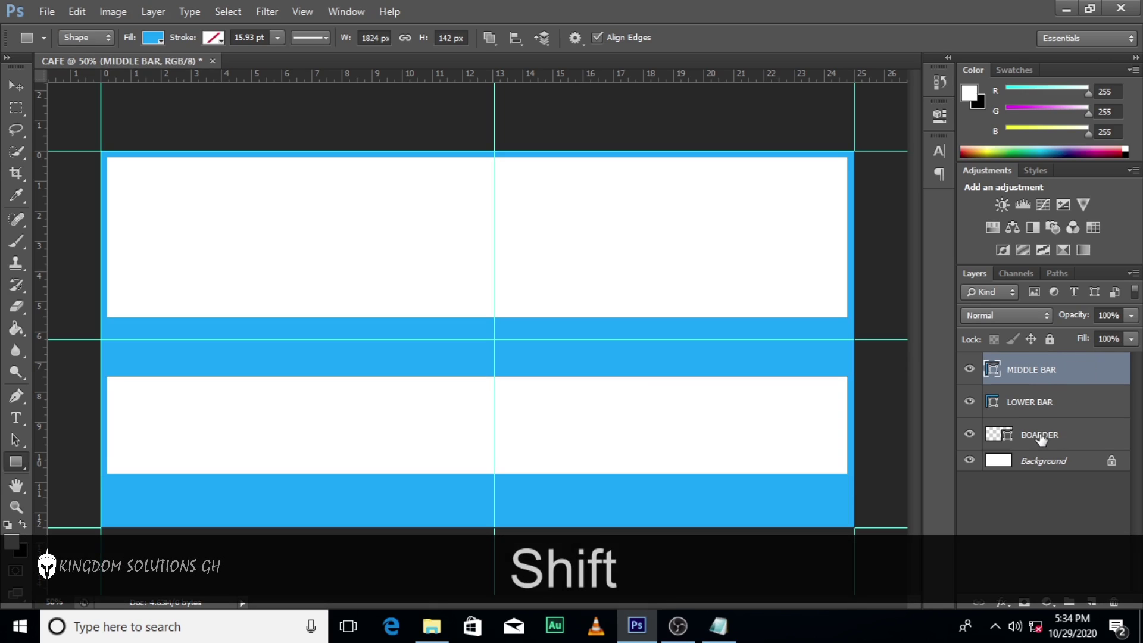
shift+click(1069, 602)
double_click(1033, 364)
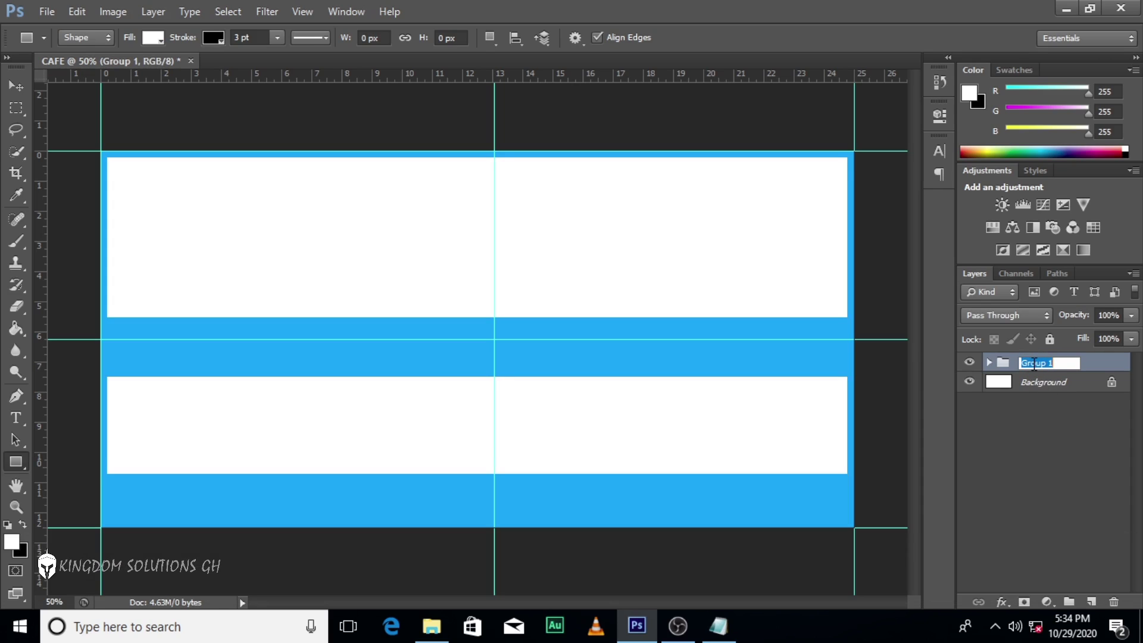
text(BG)
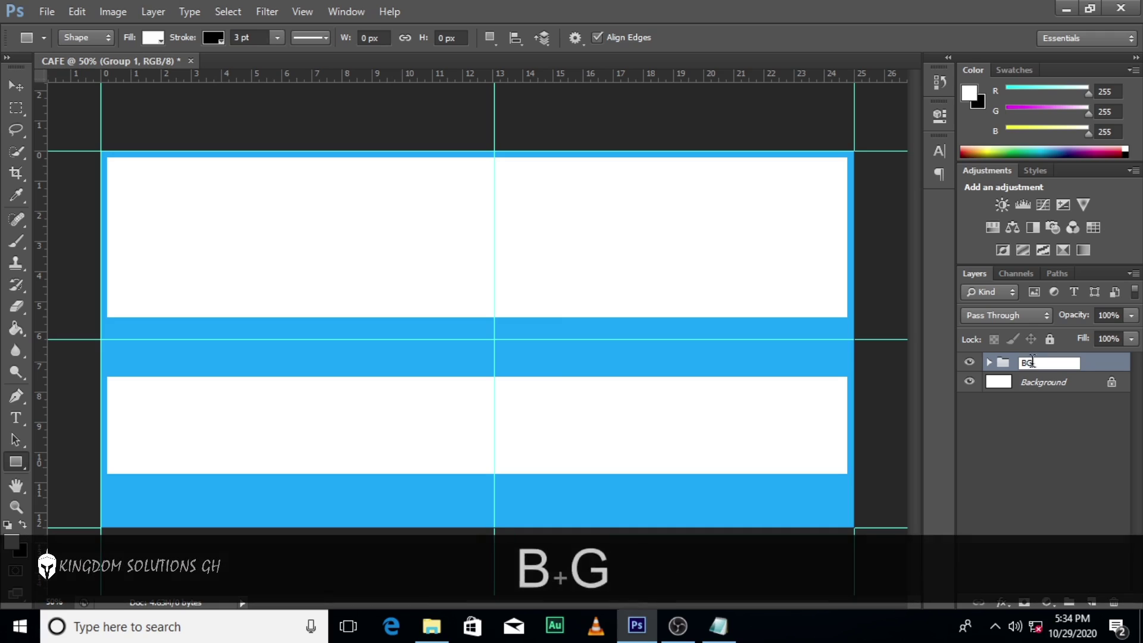
key(Return)
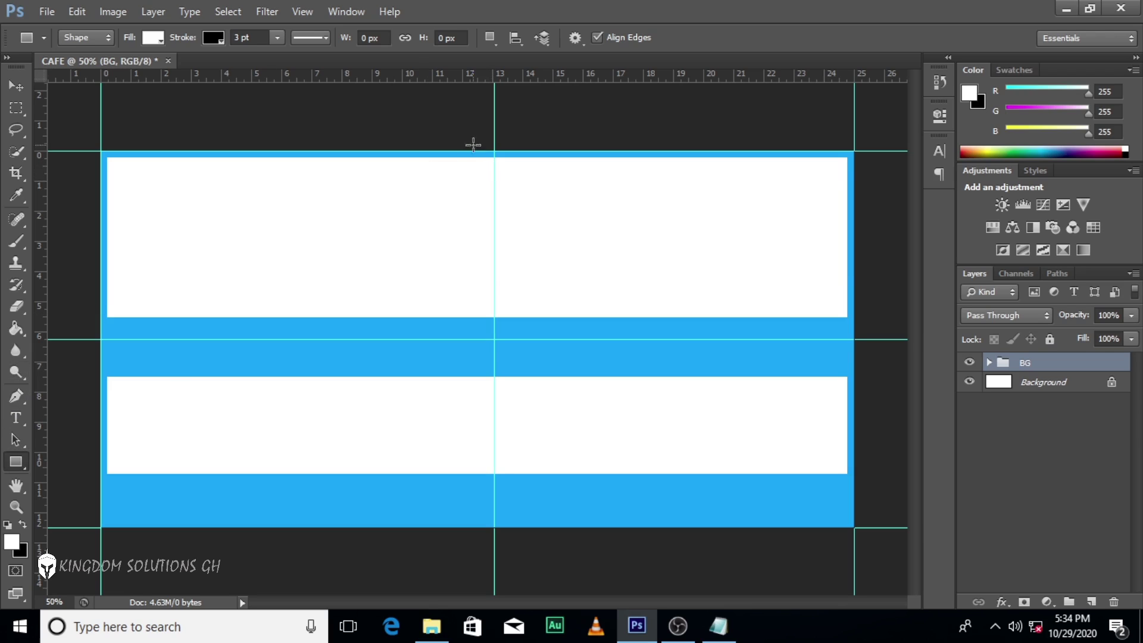
Draw a rectangle over the upper-right area and narrow it to start at the centre guide.
drag(485, 140, 858, 294)
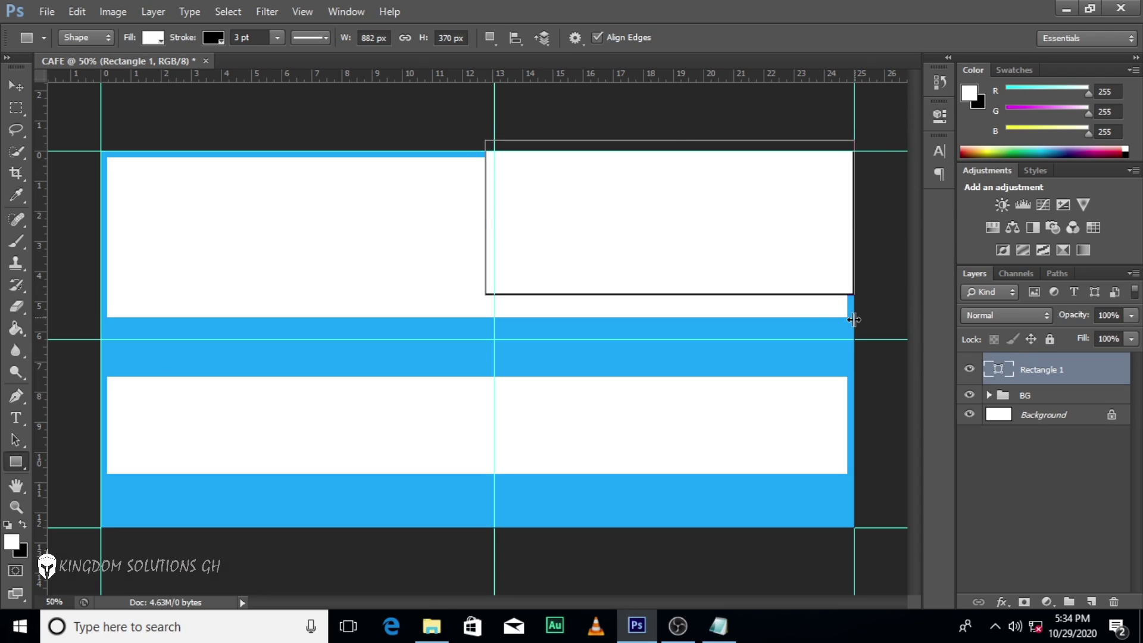
key(ctrl+t)
drag(486, 217, 501, 217)
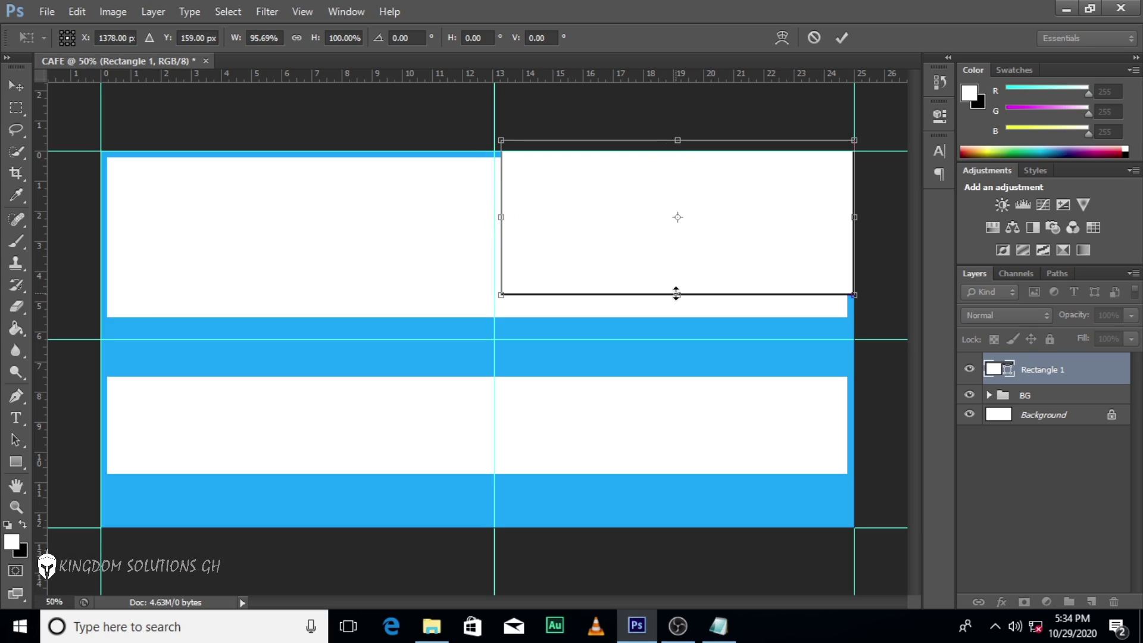
key(Return)
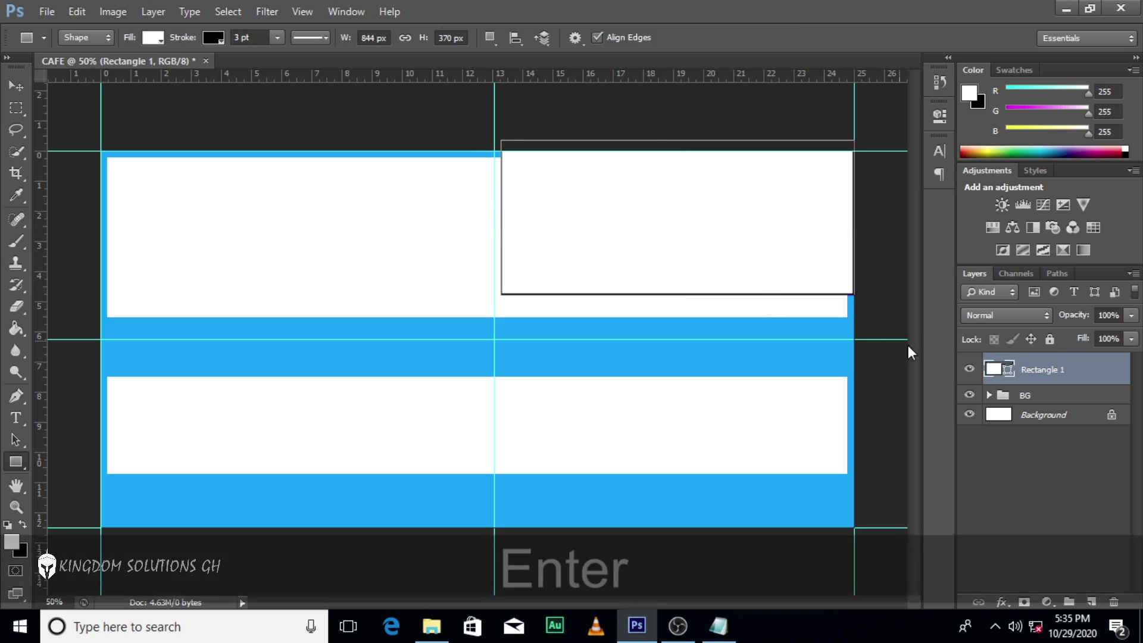
Fill the new rectangle grey #888484 and remove its outline.
double_click(1005, 369)
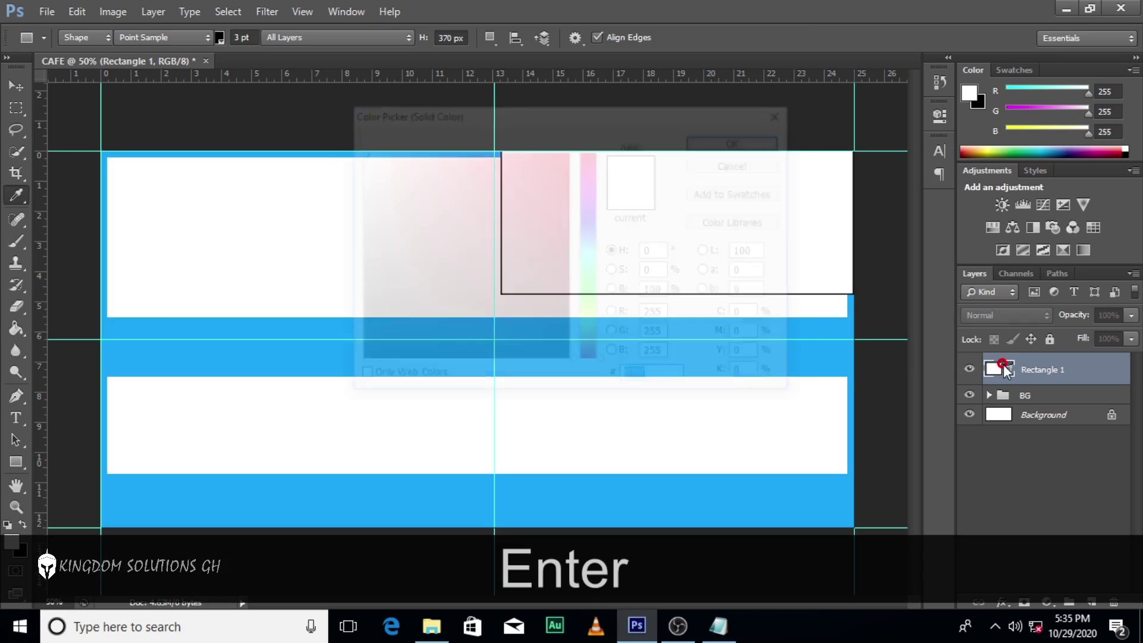
click(361, 250)
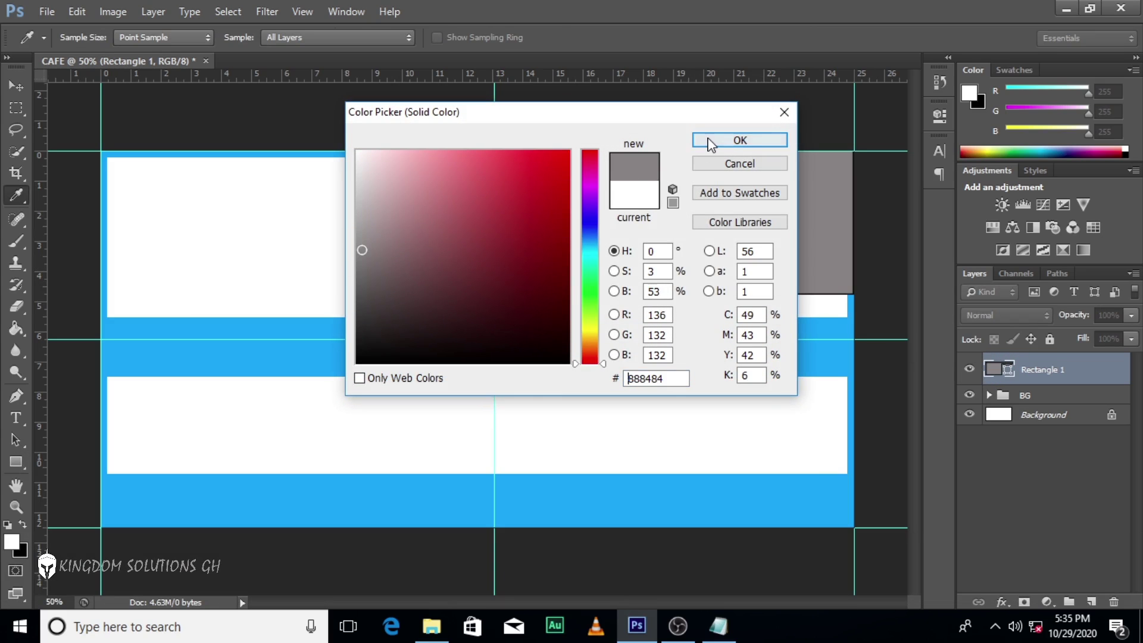
click(739, 140)
click(213, 37)
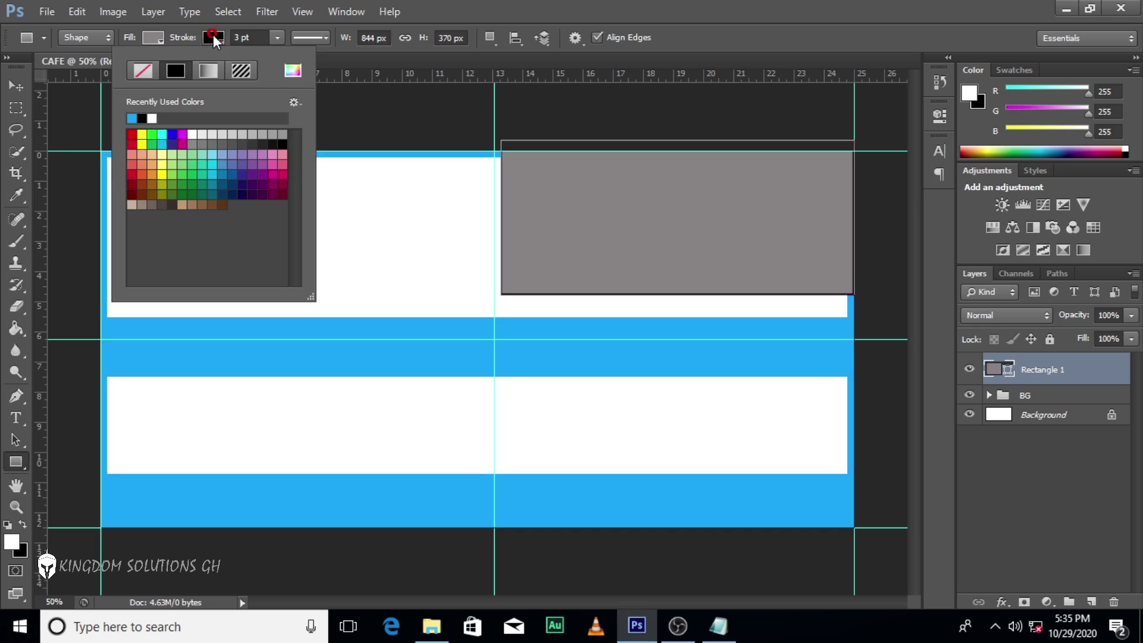
click(145, 73)
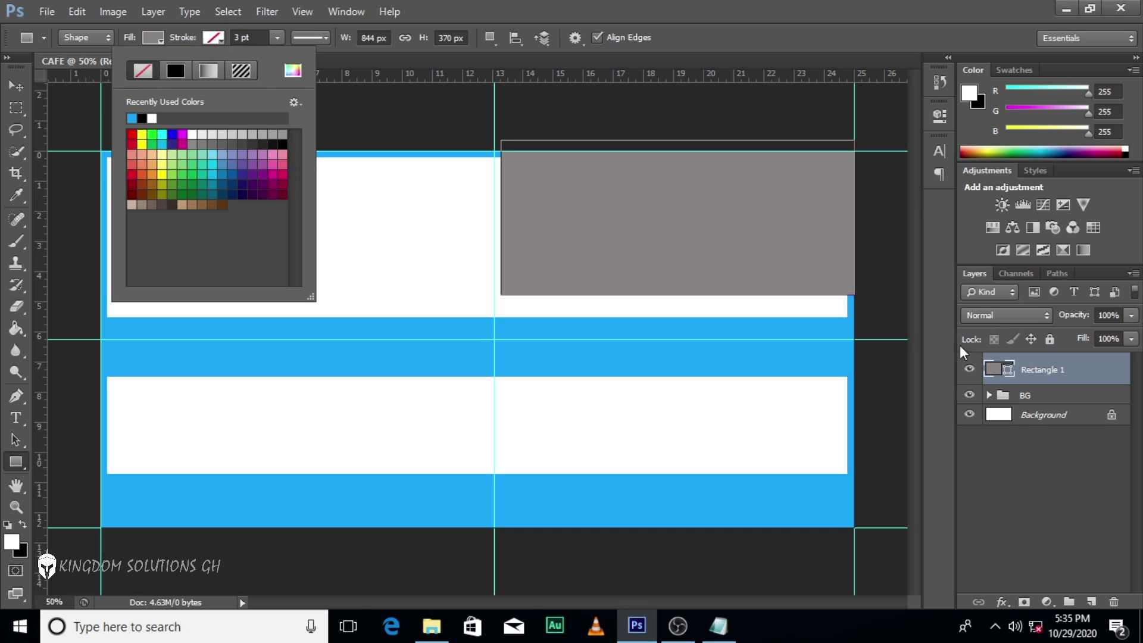
click(1040, 375)
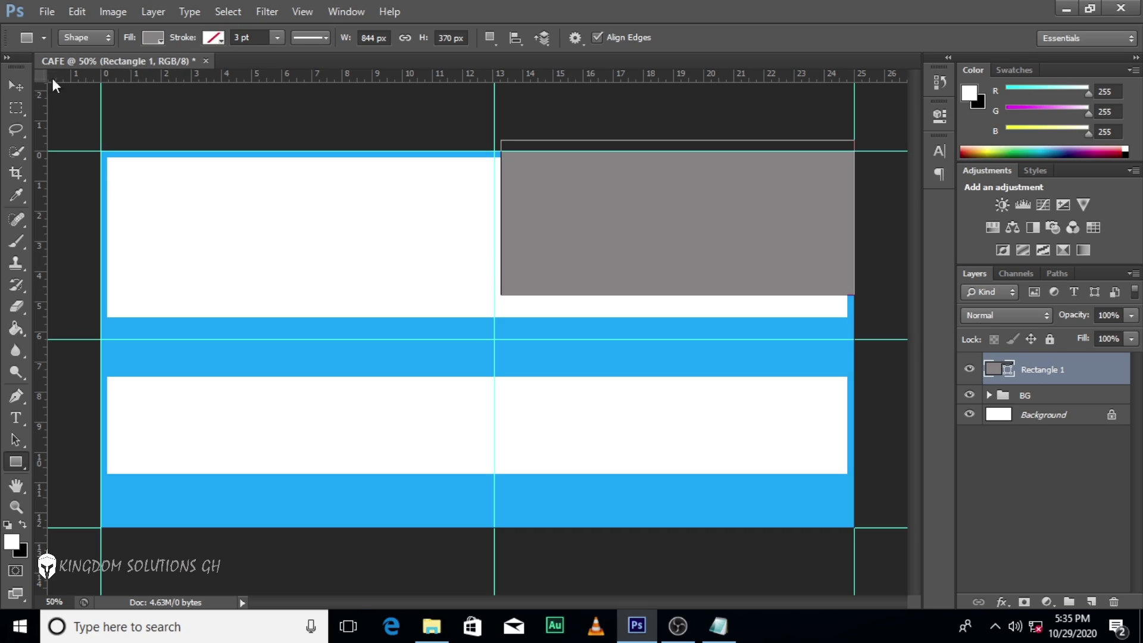
Align the centre guide with the grey block's left edge and draw a rectangle beneath it.
click(16, 86)
drag(494, 119, 497, 116)
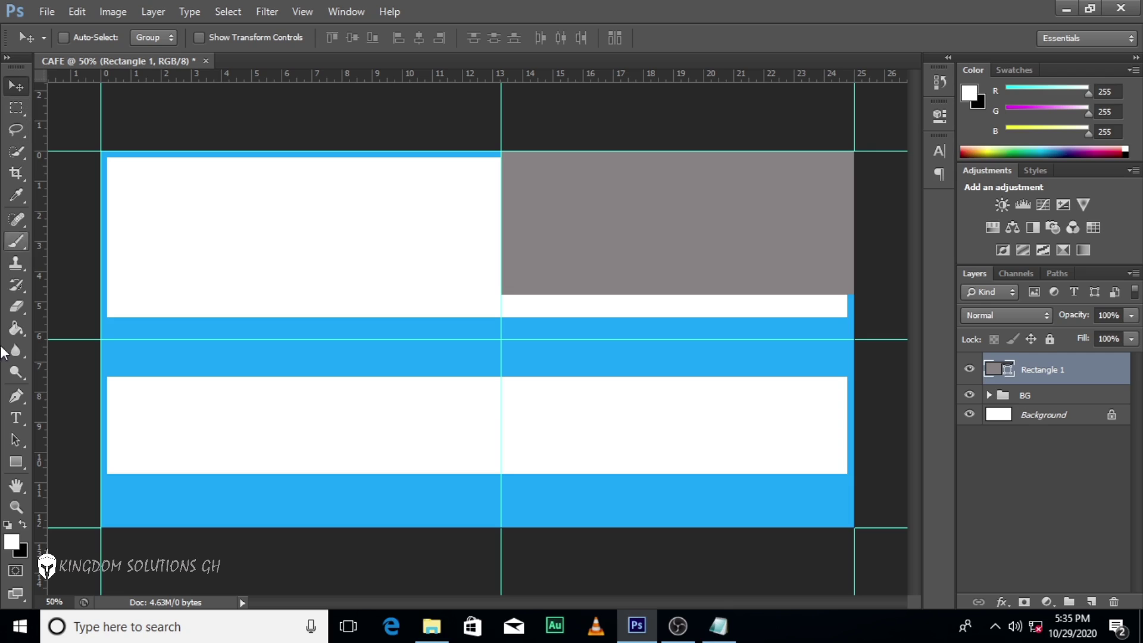
click(16, 461)
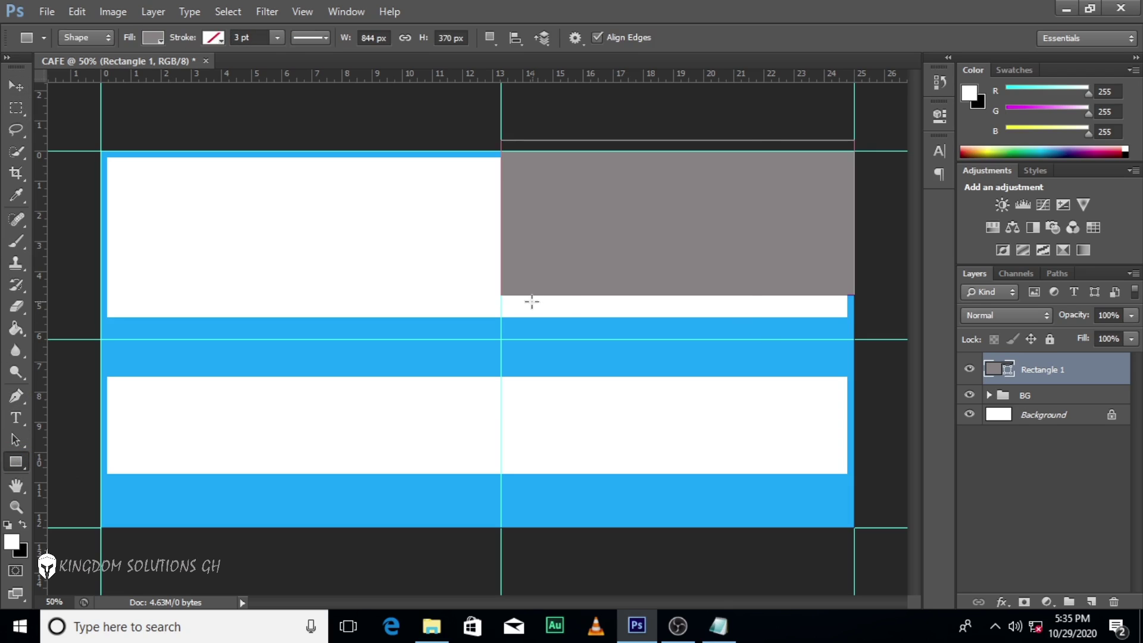
drag(502, 296, 670, 397)
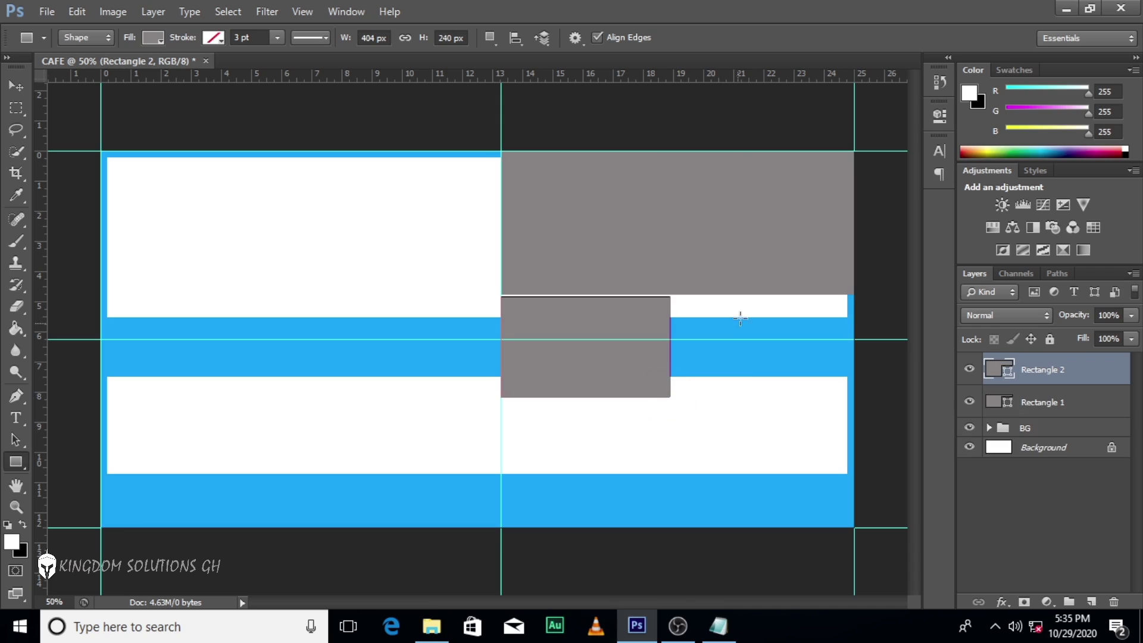
Fill the second rectangle dark red and nudge it up slightly.
double_click(993, 374)
click(527, 232)
click(756, 139)
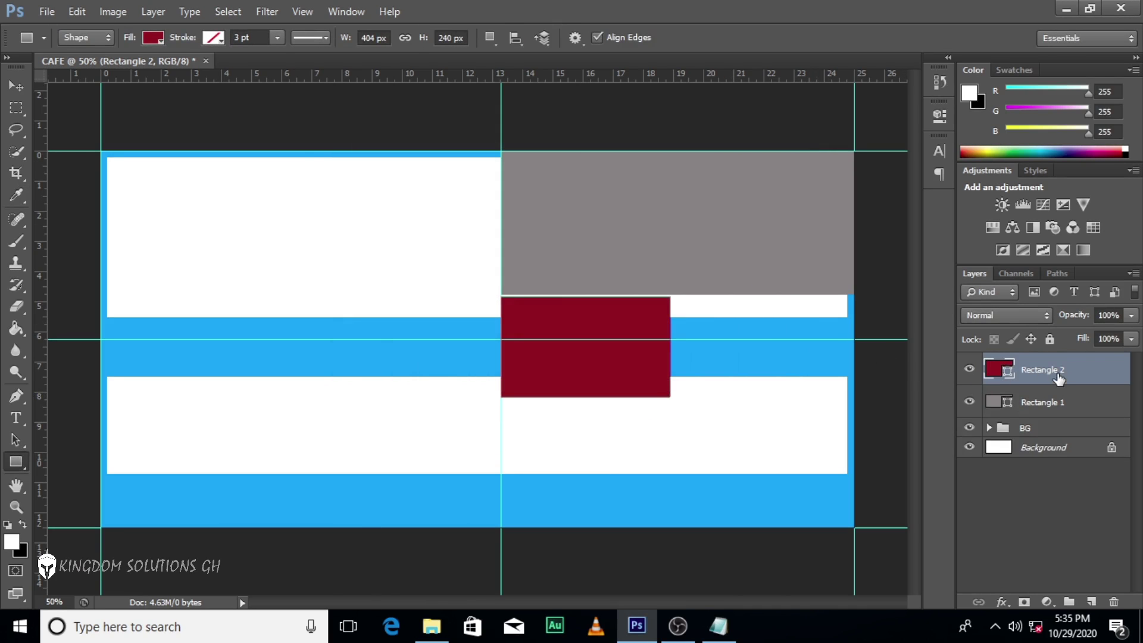
key(v)
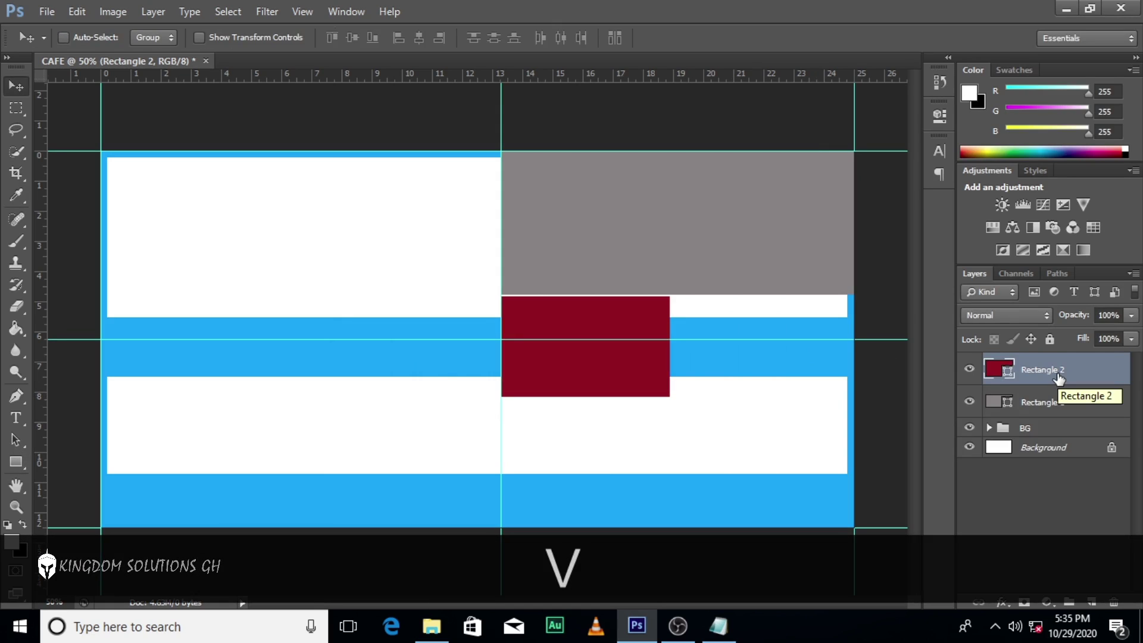
key(Up)
key(Up)
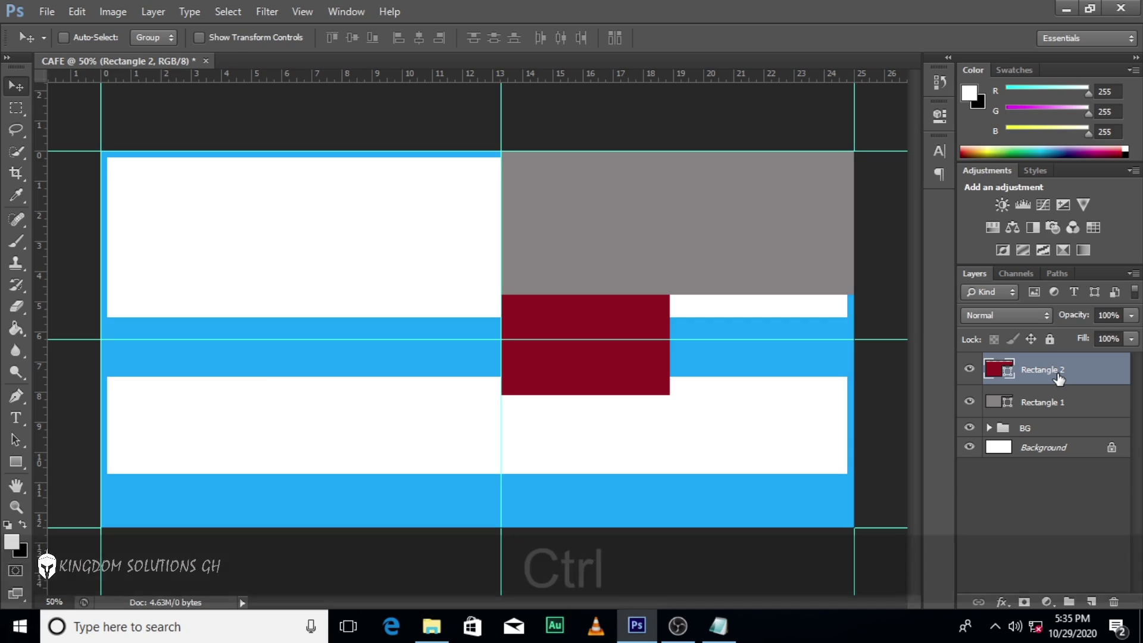
Duplicate the red rectangle and place the copy right beside the original.
key(ctrl+j)
key(v)
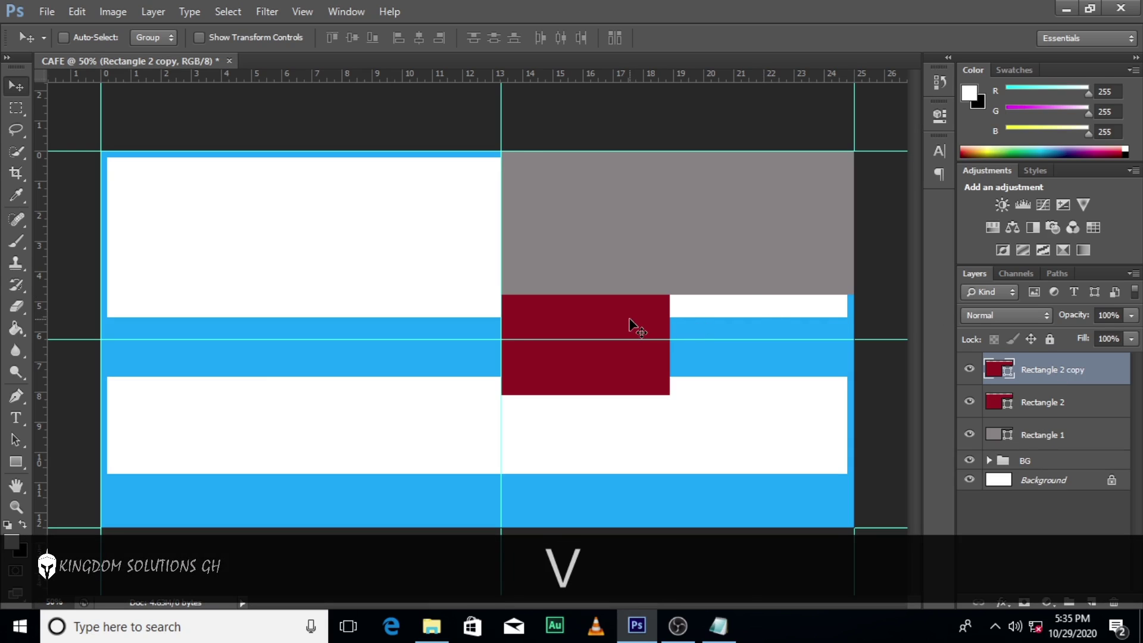
drag(631, 325, 808, 320)
key(shift+Left)
key(shift+Left)
key(ctrl+t)
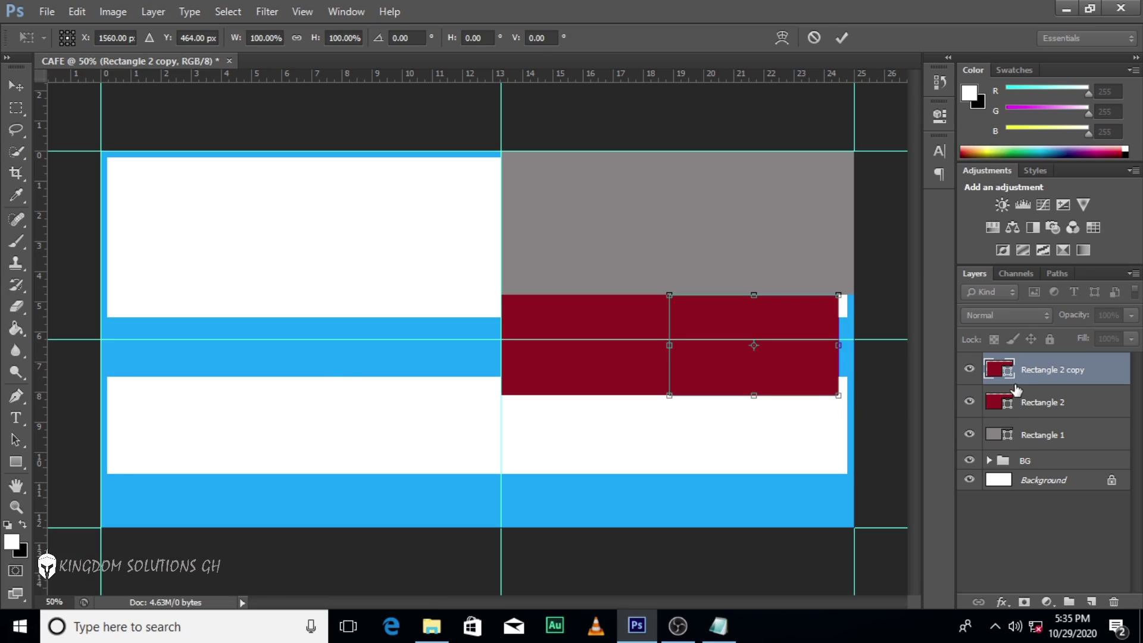
key(Return)
Enlarge both red rectangles slightly and shift them right to the banner edge.
ctrl+click(1040, 417)
key(ctrl+t)
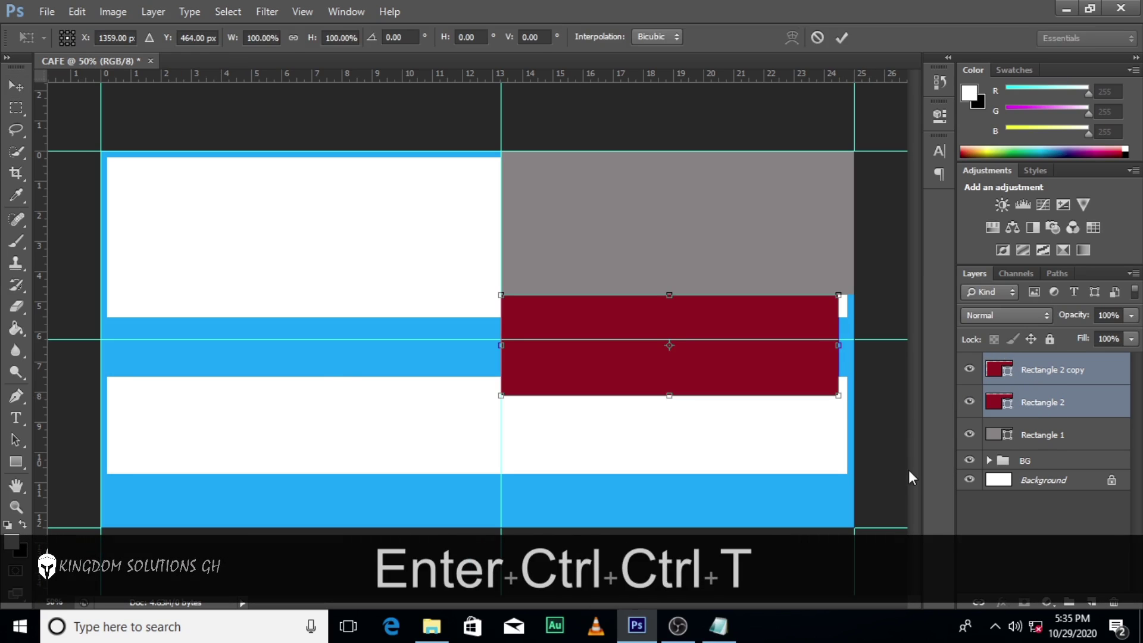
drag(840, 395, 851, 393)
key(Right)
key(Right)
key(Right)
key(Right)
key(Right)
key(Right)
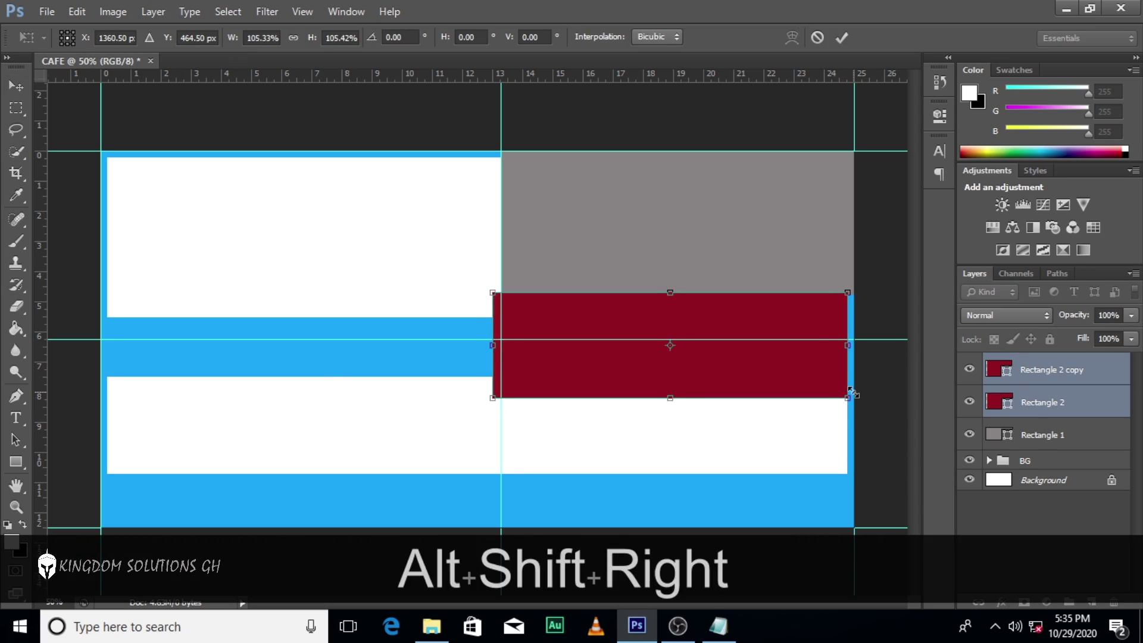
key(Right)
key(Right)
key(Right)
key(Right)
key(Right)
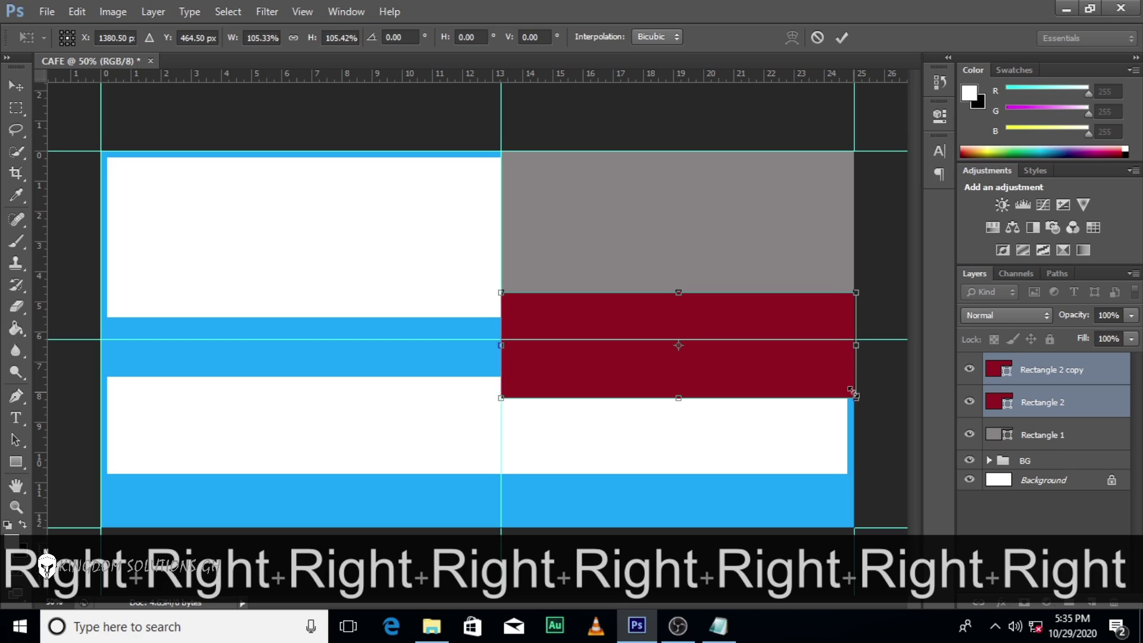
key(Right)
key(Return)
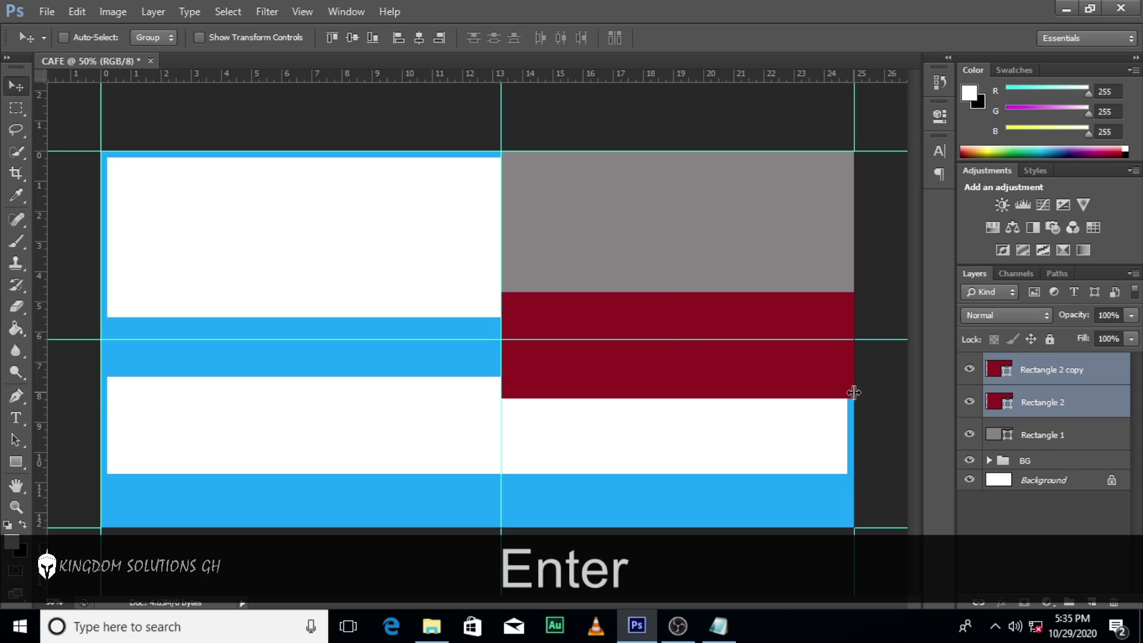
Change the Rectangle 2 copy fill to a lighter crimson red.
click(1020, 440)
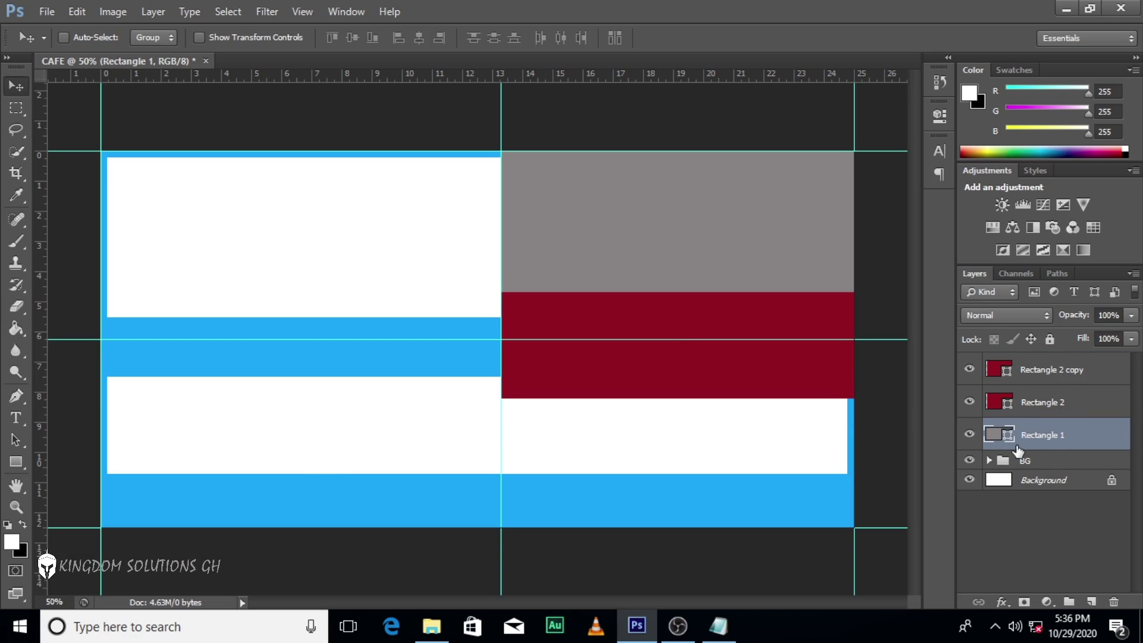
double_click(997, 368)
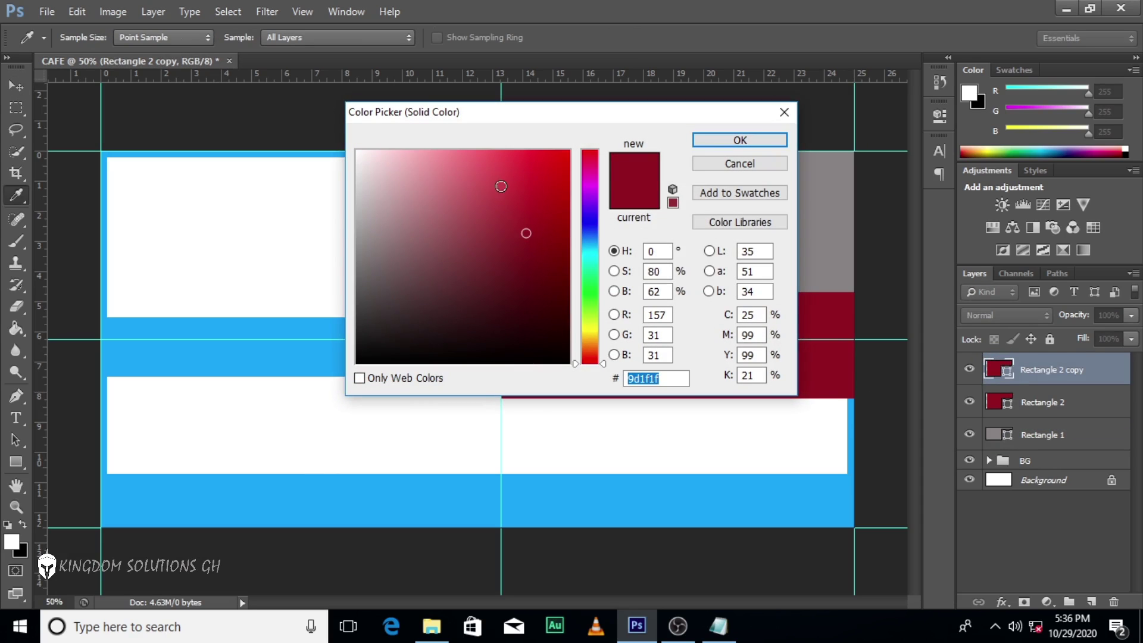
click(493, 188)
click(740, 141)
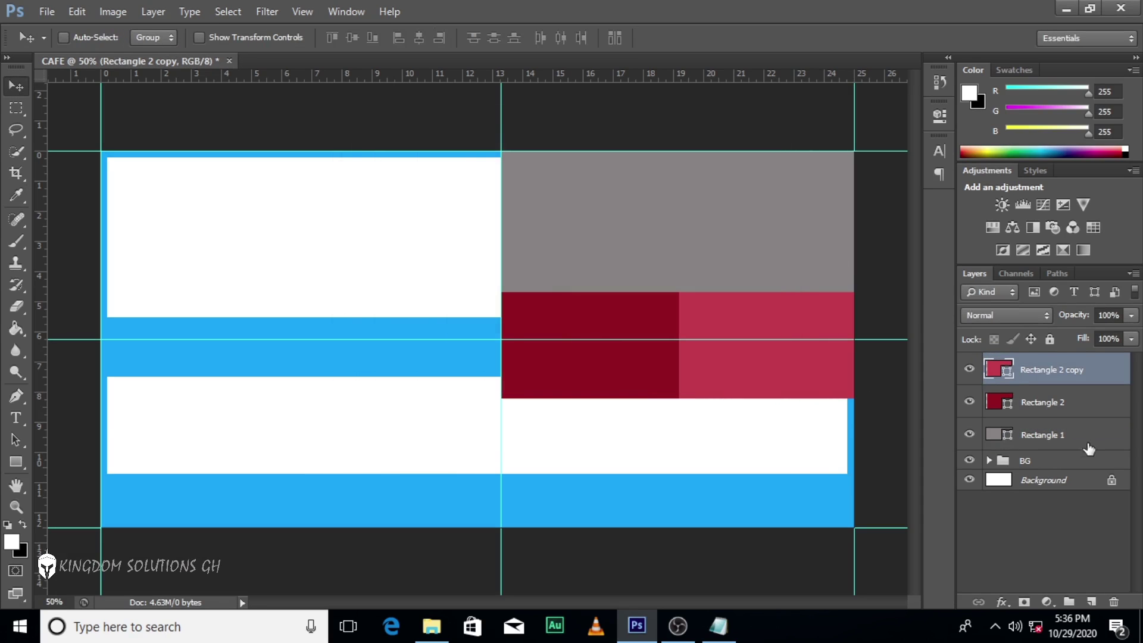
click(1059, 410)
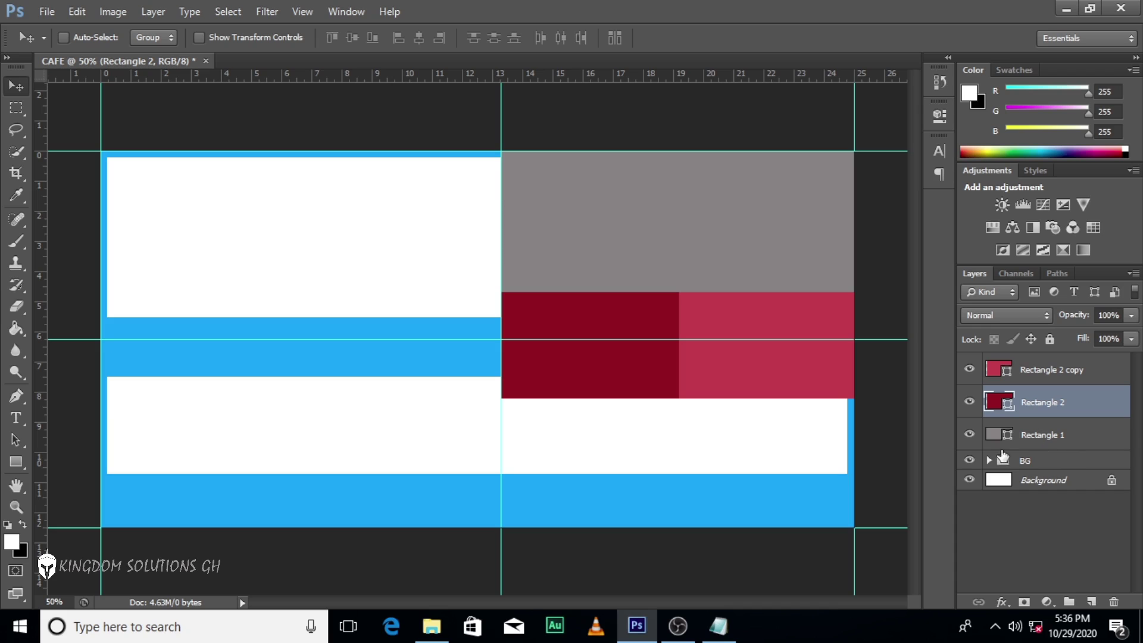
Drag image 2, the WWW globe, into the banner and scale it over the left red block.
click(432, 626)
drag(223, 210, 633, 342)
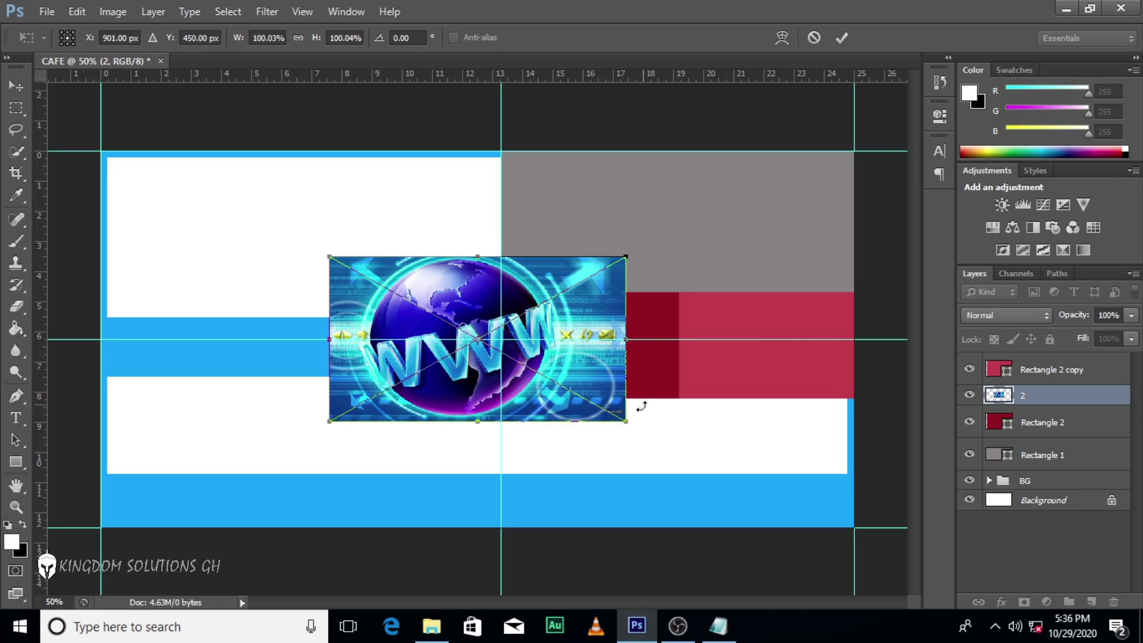
drag(626, 422, 602, 401)
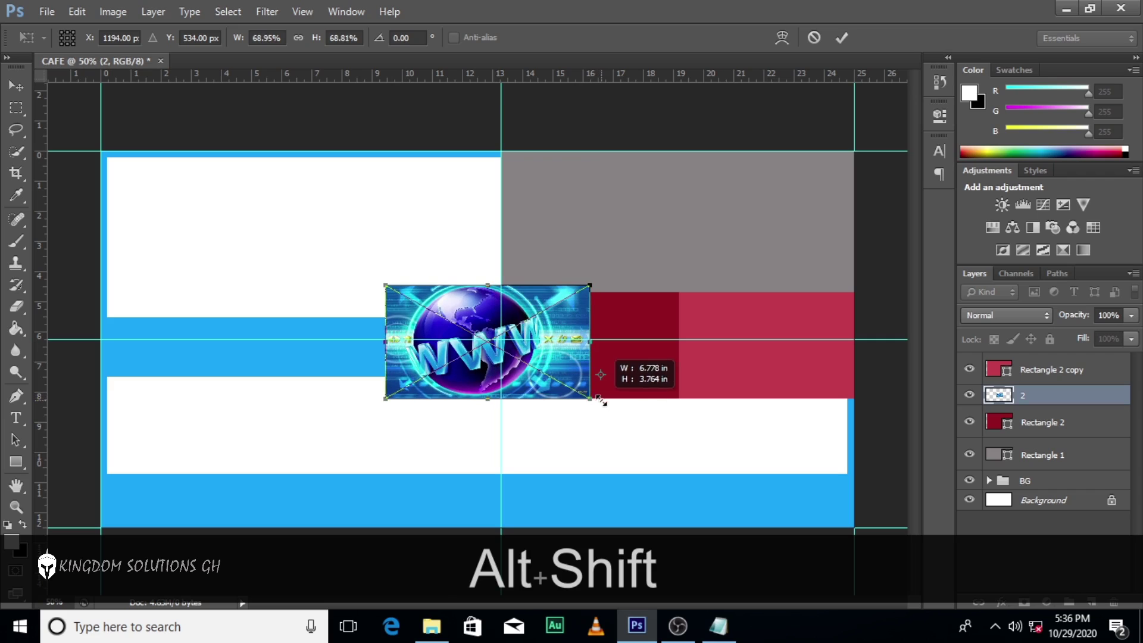
drag(563, 352, 670, 355)
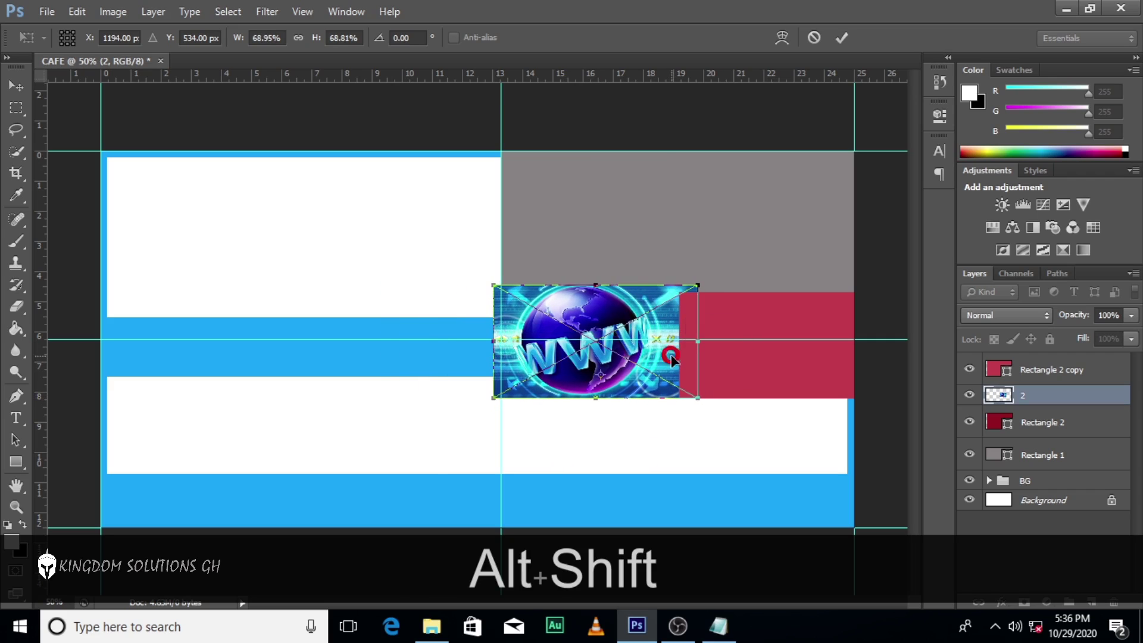
key(Return)
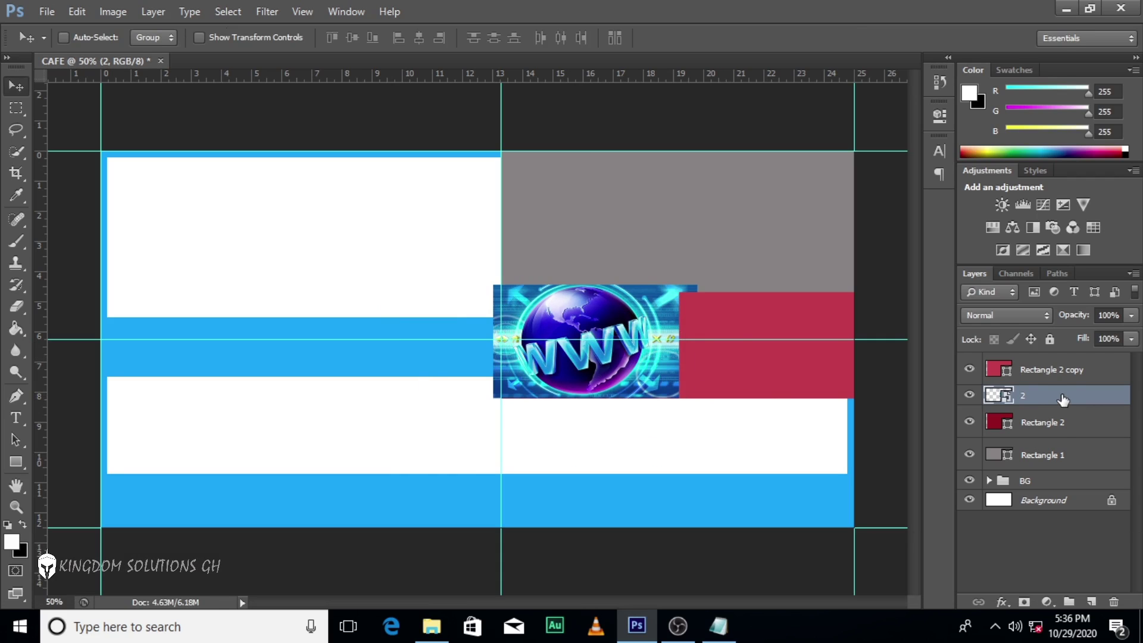
Clip the globe layer to Rectangle 2 with Create Clipping Mask.
right_click(1063, 396)
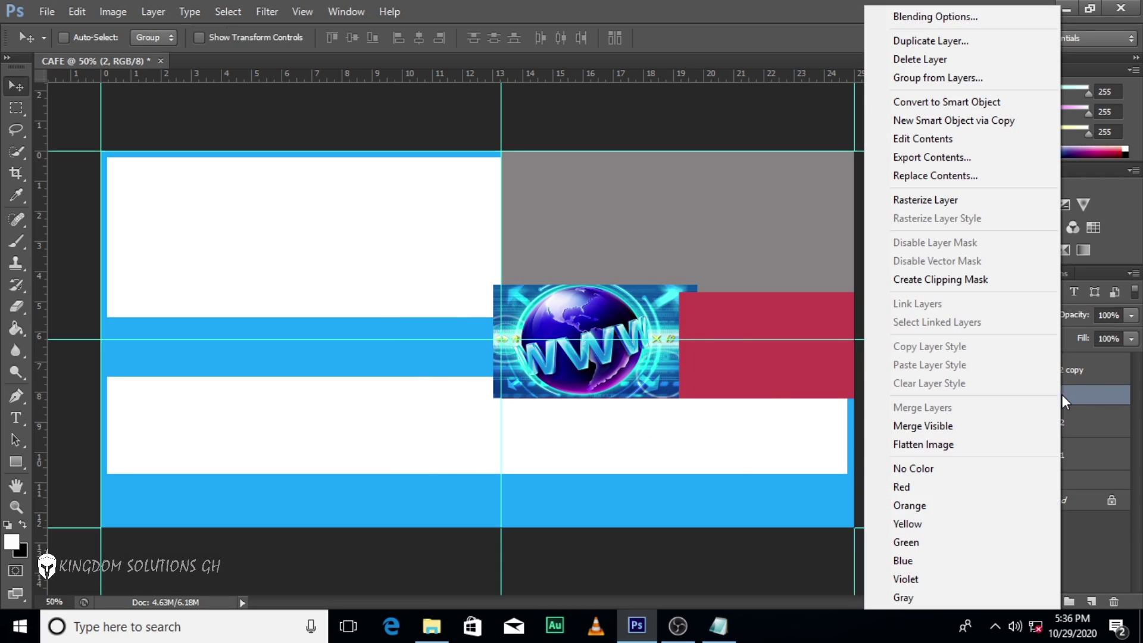
click(931, 288)
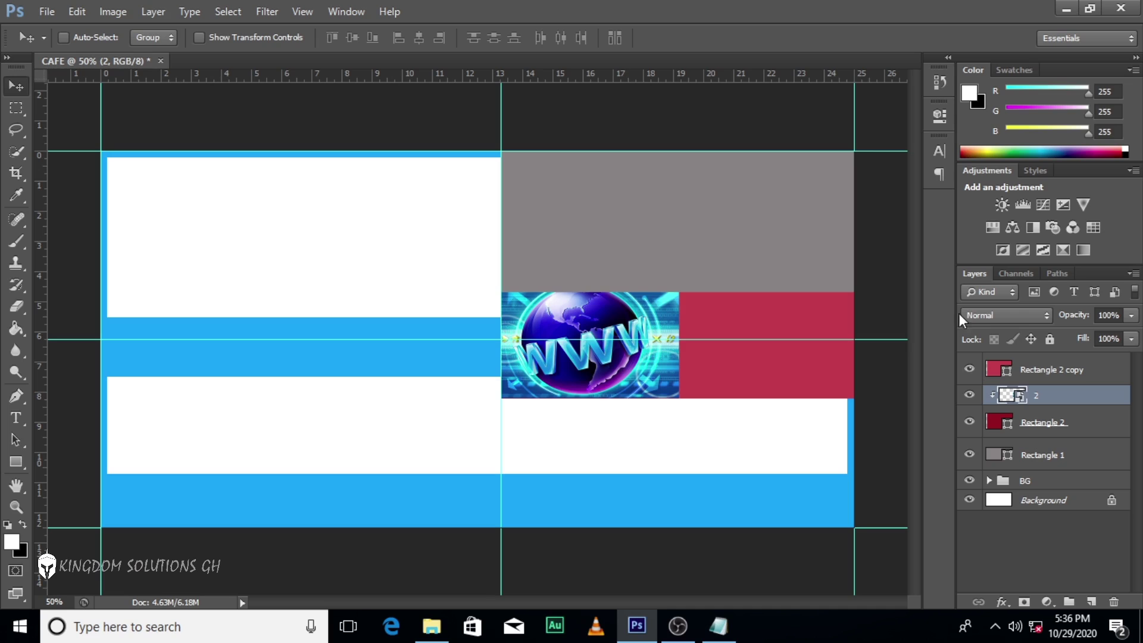
right_click(1043, 394)
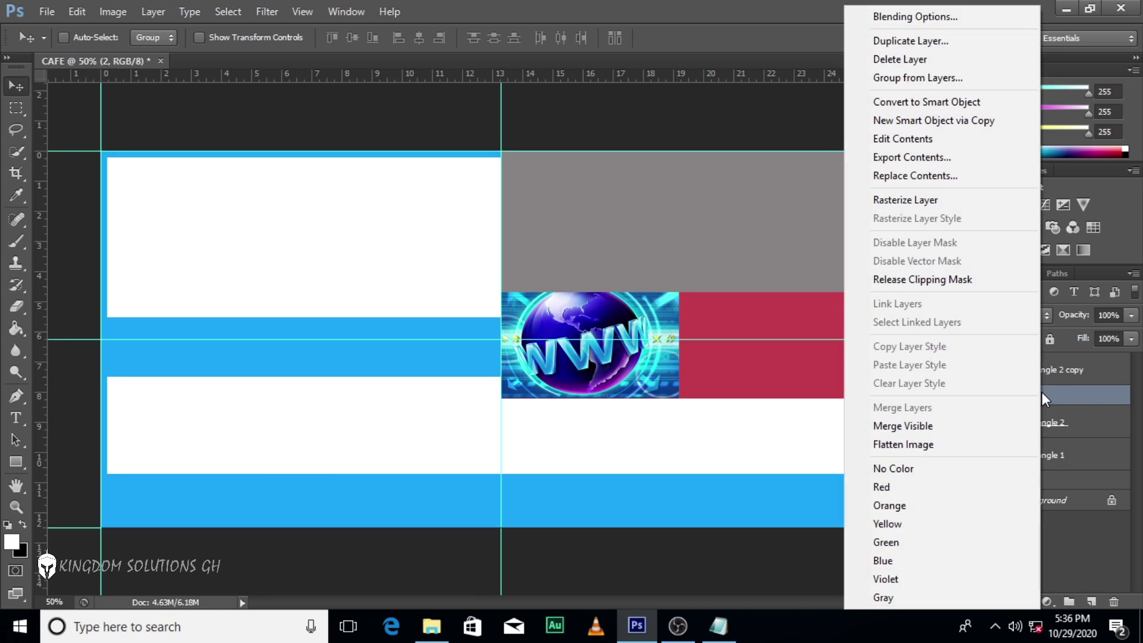
click(1085, 401)
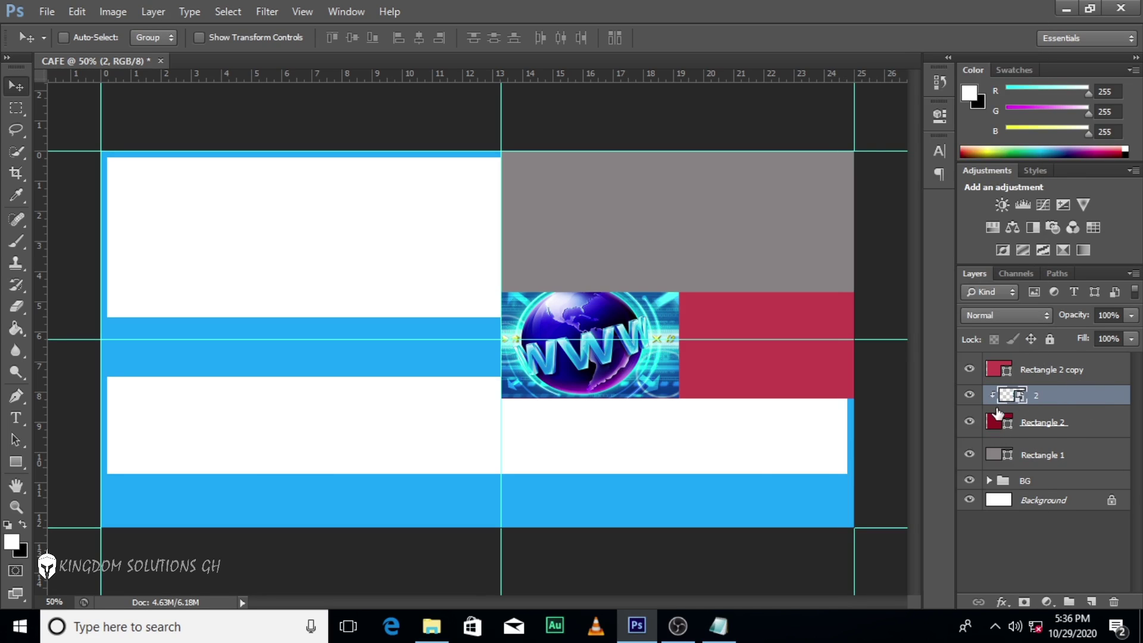
click(992, 423)
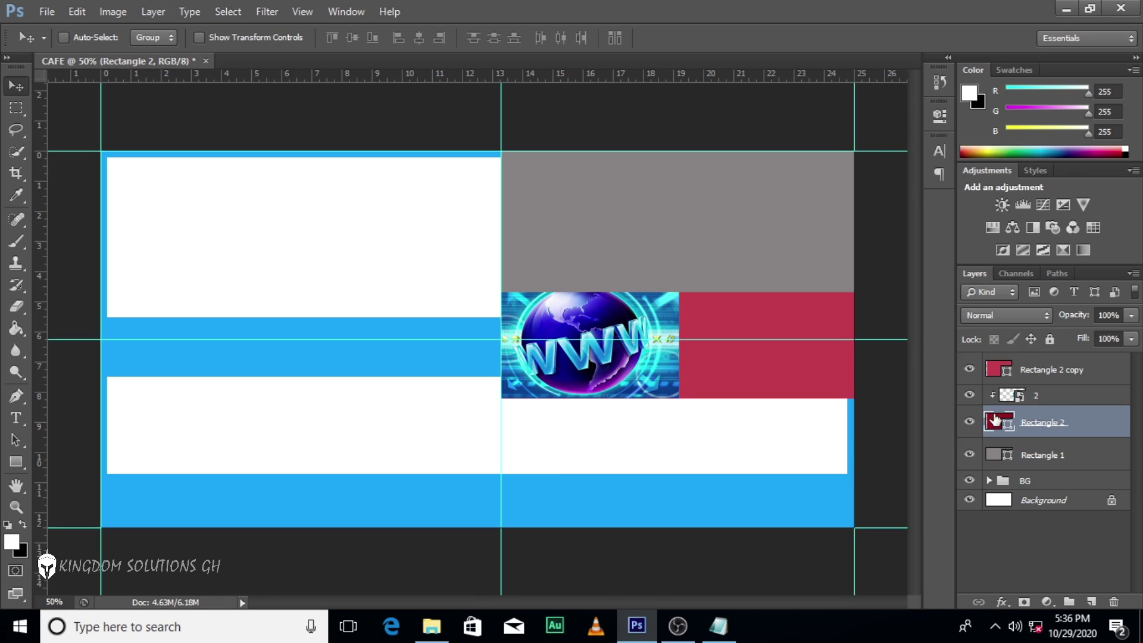
click(1051, 375)
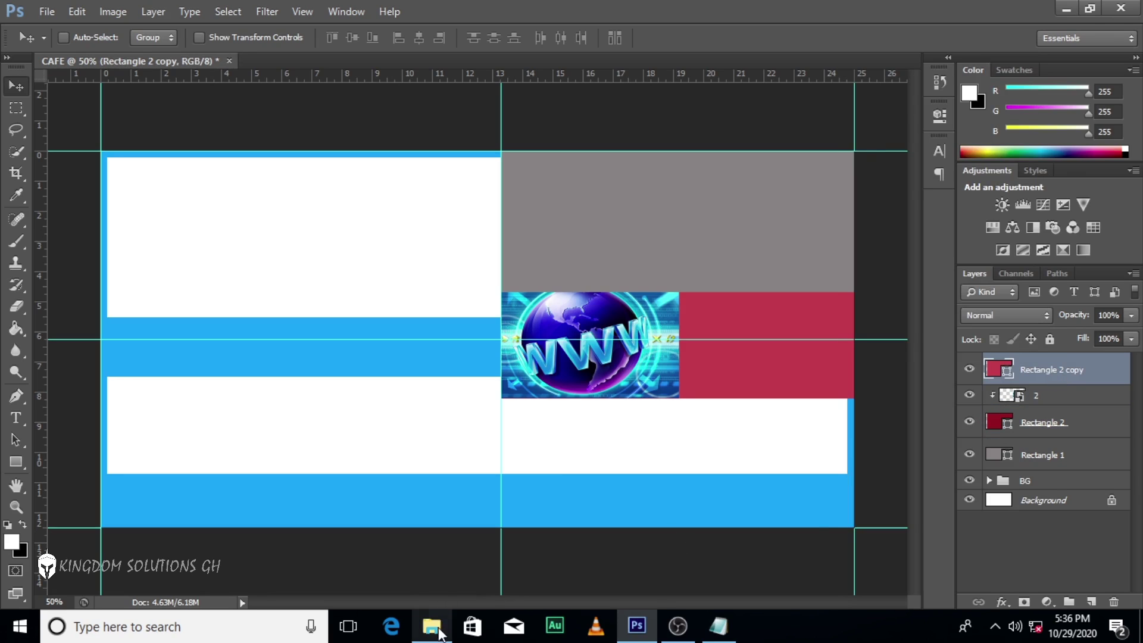
Drag the Untitled-1 social-media image into the banner, scale it to about 67%, and position it.
click(431, 625)
drag(502, 206, 796, 409)
drag(577, 439, 754, 409)
drag(856, 477, 817, 421)
drag(779, 351, 829, 375)
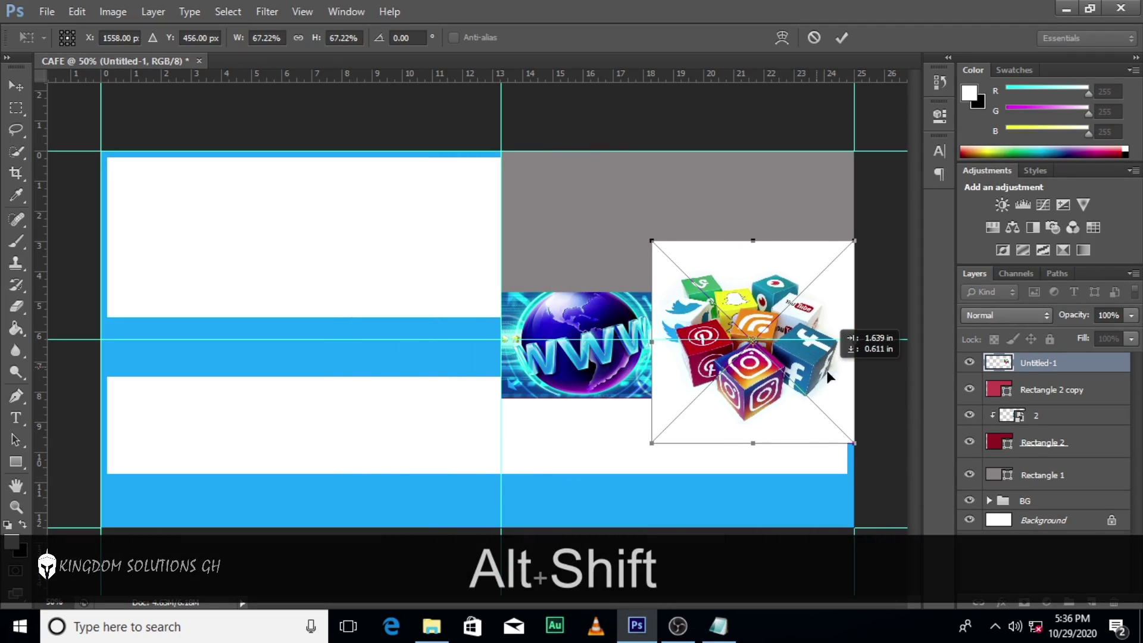
key(Return)
Clip the Untitled-1 layer to Rectangle 2 copy and adjust its position.
right_click(1063, 360)
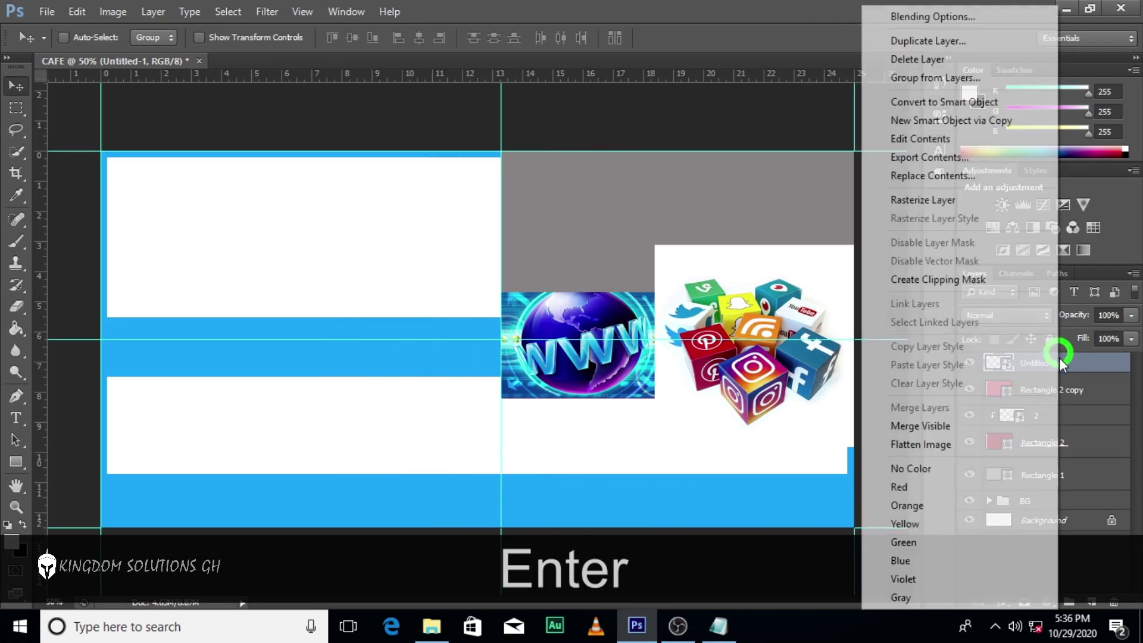
click(923, 279)
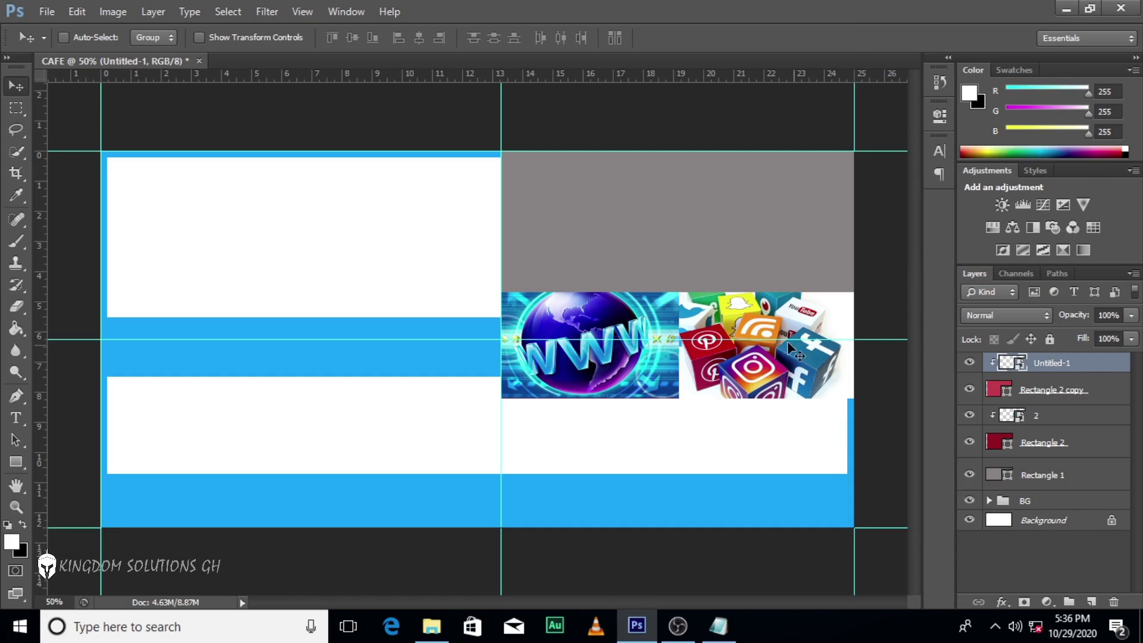
drag(755, 365, 765, 361)
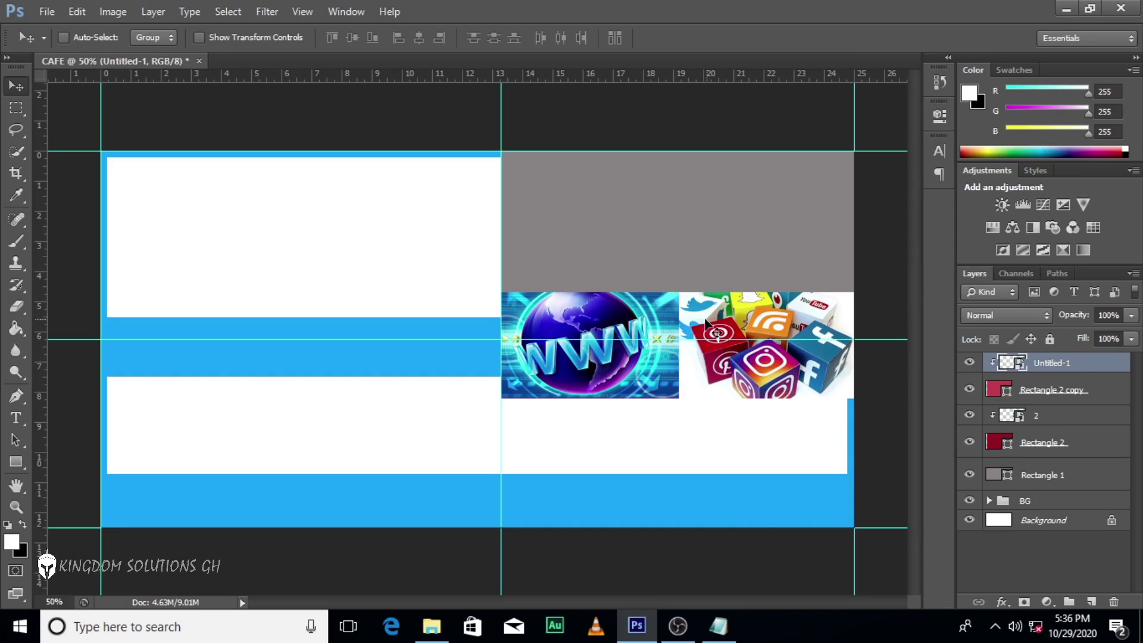
Place image 3, the keyboard picture, scaled to about 123% over the top-right slot.
click(432, 625)
drag(334, 220, 717, 268)
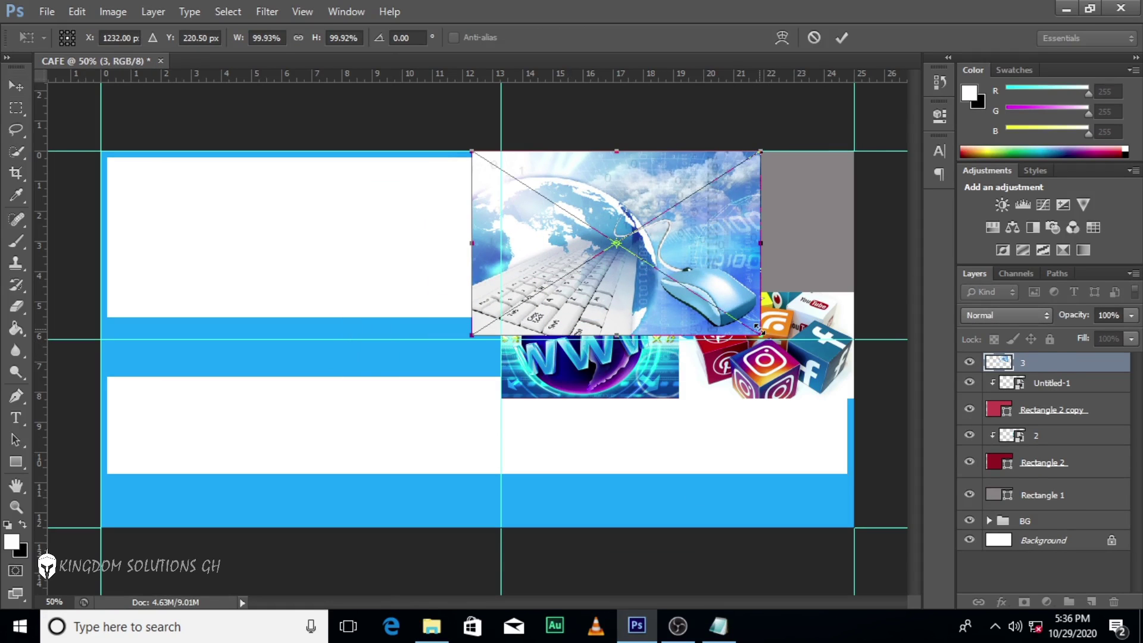
drag(758, 326, 795, 350)
drag(756, 282, 836, 264)
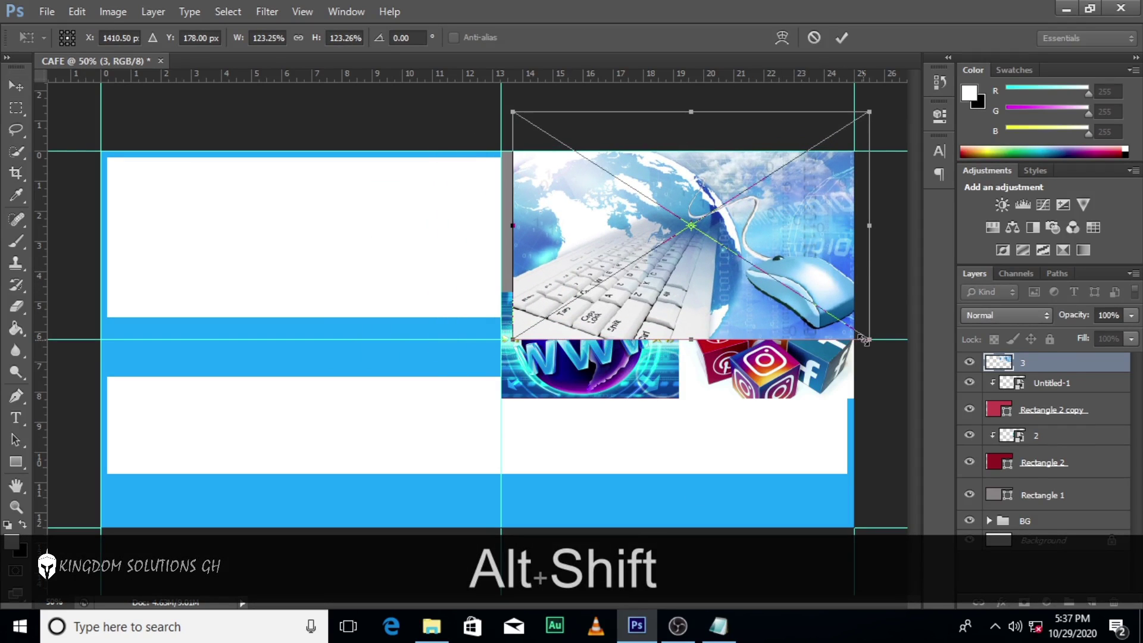
drag(865, 340, 860, 334)
drag(818, 281, 808, 284)
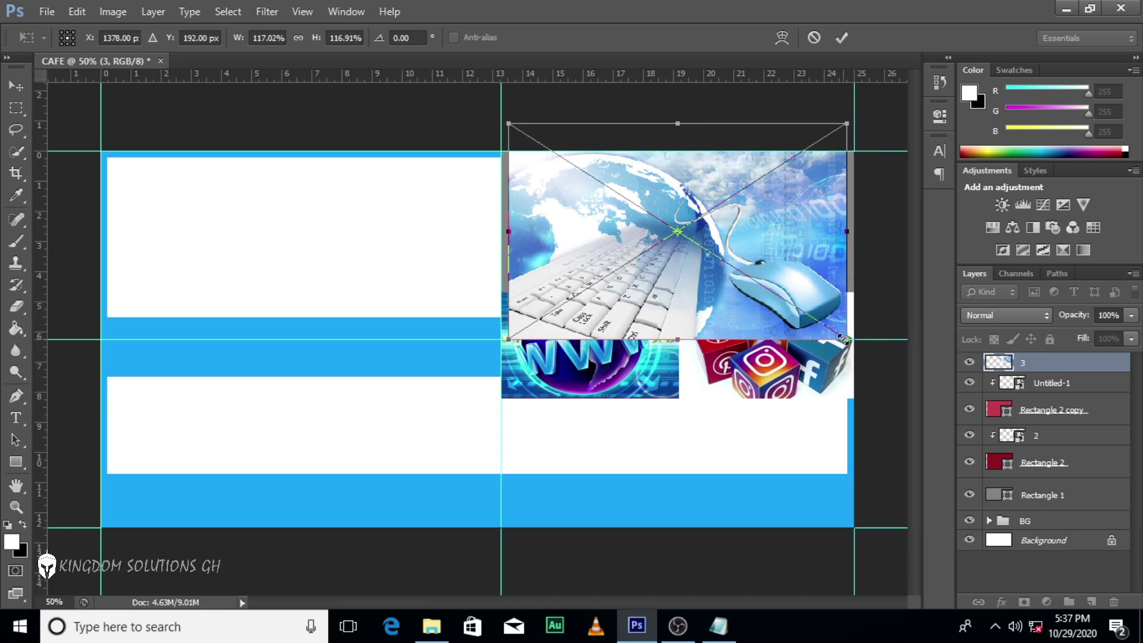
drag(845, 337, 852, 341)
key(Up)
key(Up)
key(Up)
key(Up)
key(Up)
key(Up)
key(Up)
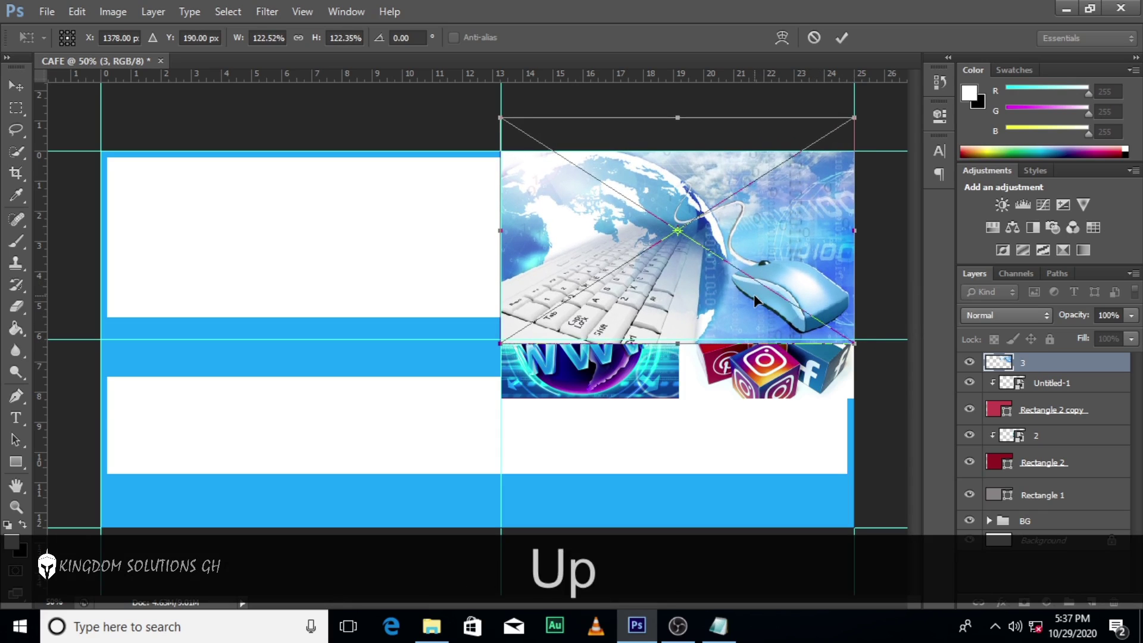
key(Up)
key(Up)
key(Up)
key(Up)
key(Up)
key(Up)
key(Up)
key(Up)
key(Return)
Position layer 3 directly above Rectangle 1 and clip it into the grey block.
right_click(1068, 369)
click(1088, 365)
drag(1066, 371, 1067, 479)
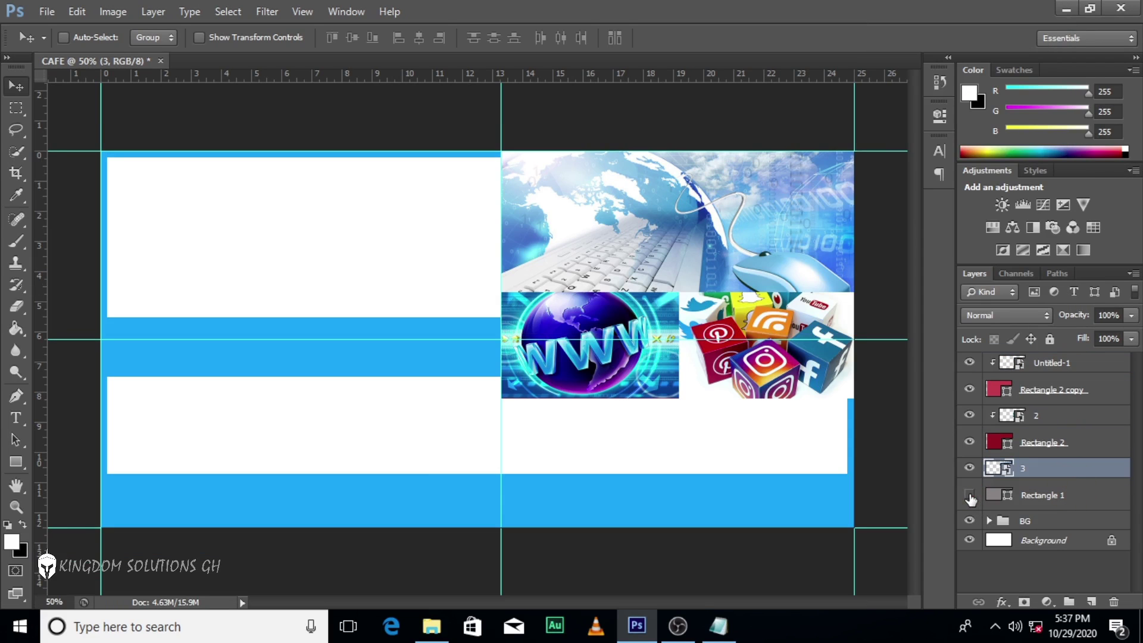
click(1043, 495)
click(1063, 469)
right_click(1075, 471)
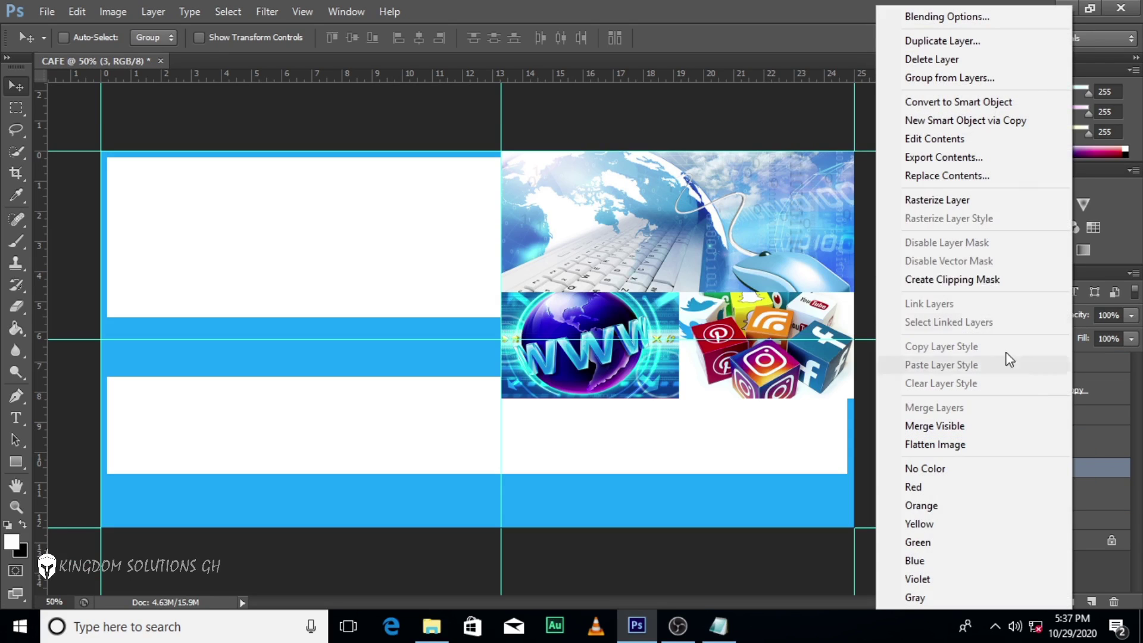
click(954, 279)
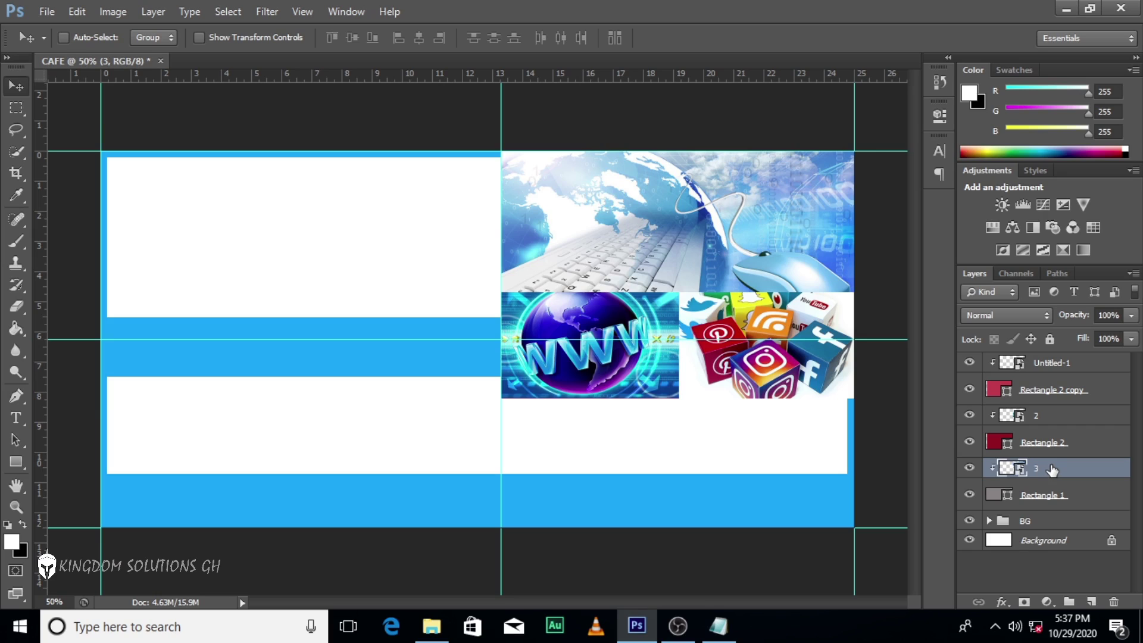
Group the layers from Untitled-1 through Rectangle 1 into a group named IMAGES.
click(969, 494)
click(969, 495)
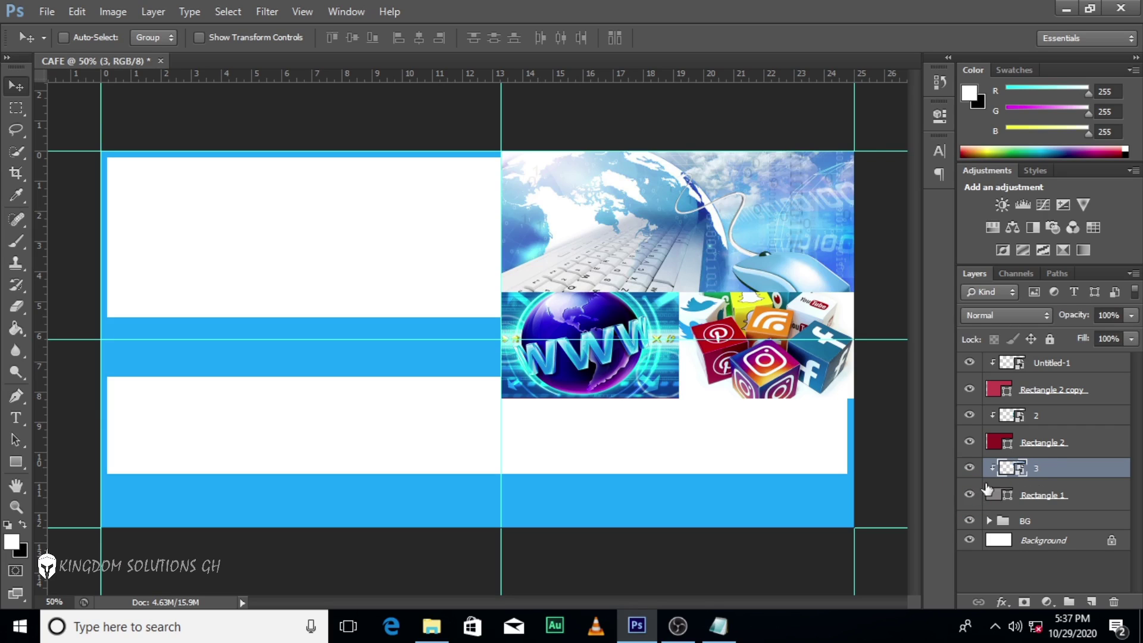
click(1046, 375)
shift+click(1050, 495)
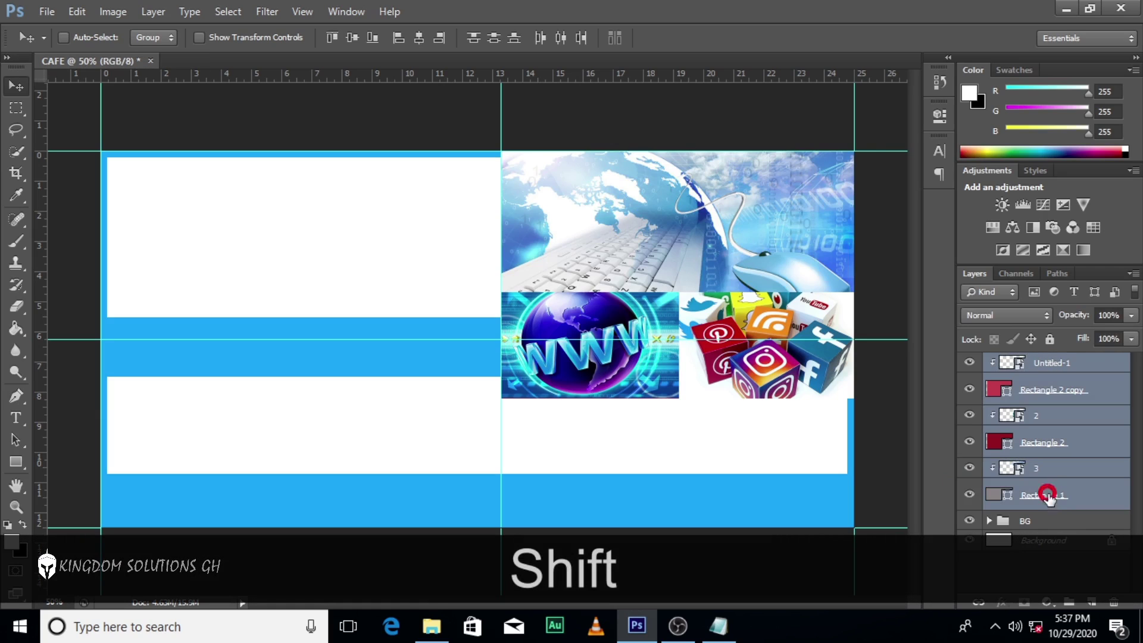
click(1069, 602)
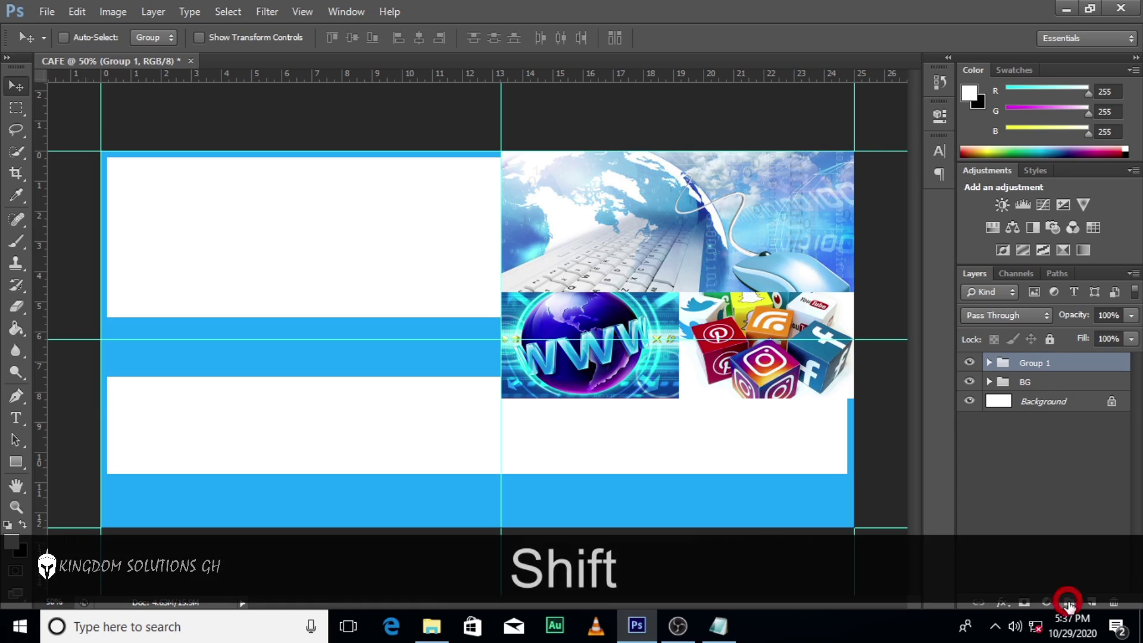
double_click(1036, 363)
text(IMAGES)
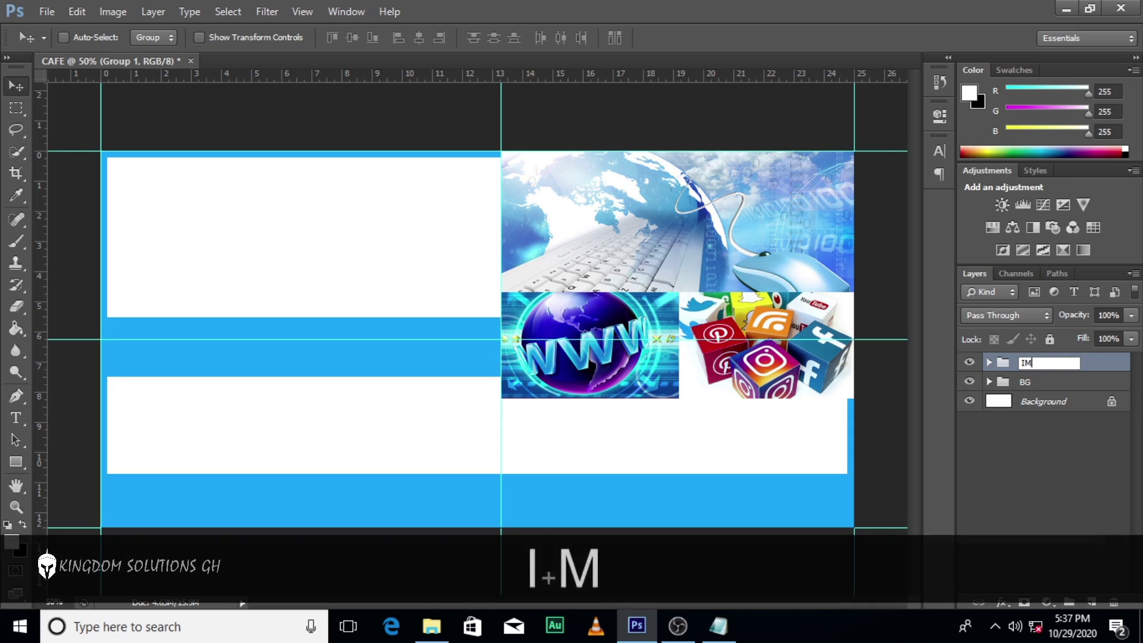
key(Return)
Check the IMAGES group's visibility, expand the BG group, and hide the guides.
click(969, 363)
click(969, 363)
click(970, 363)
click(970, 364)
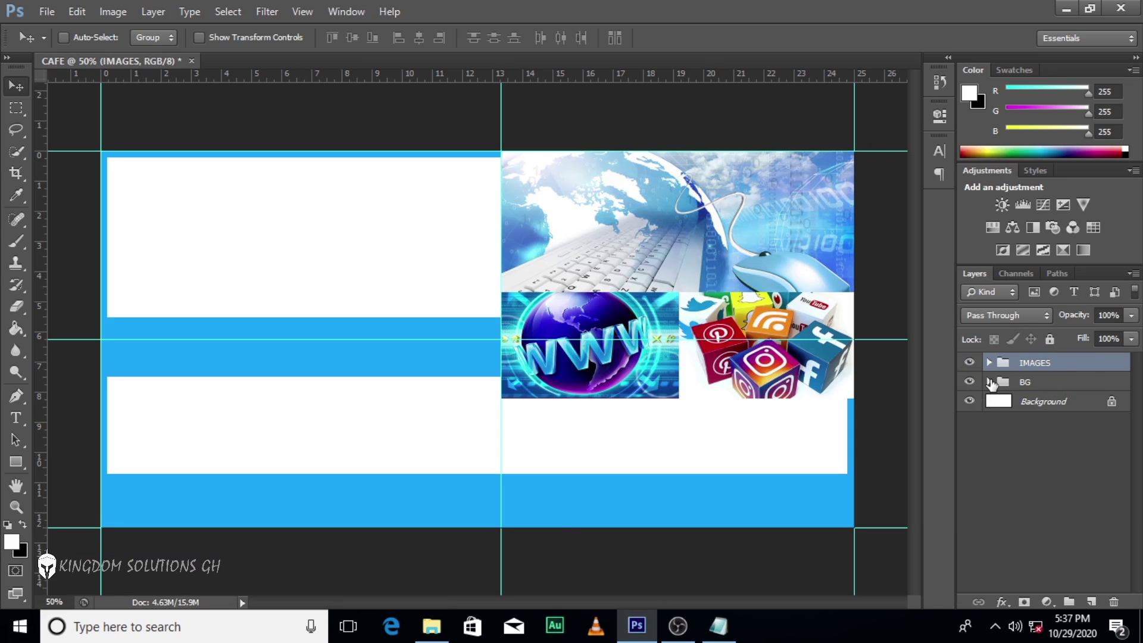
click(990, 382)
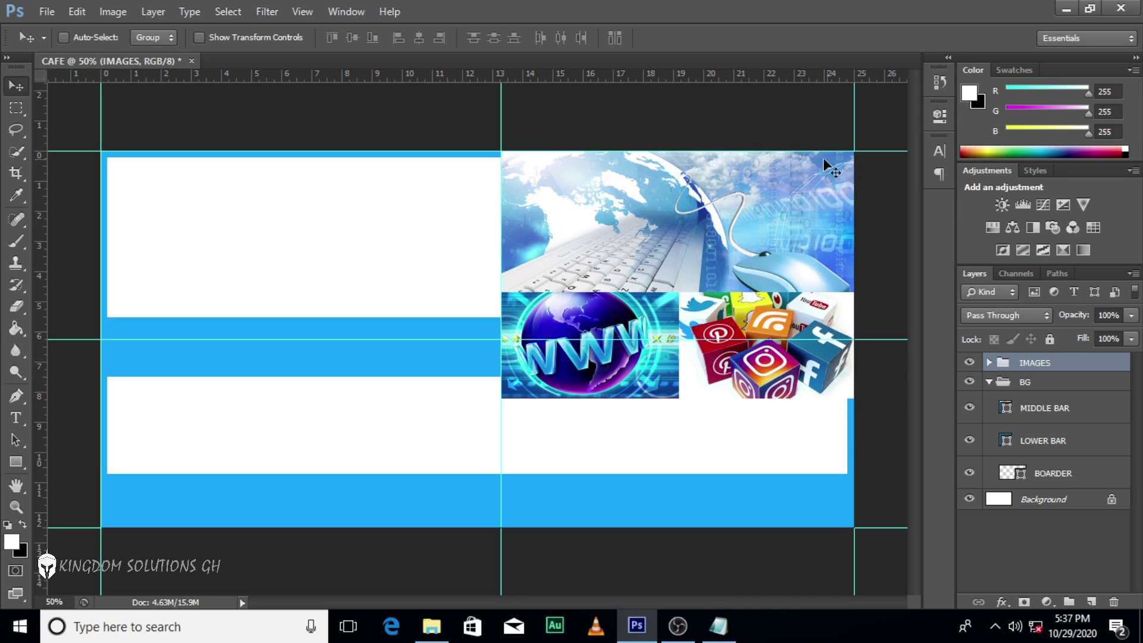
key(ctrl+h)
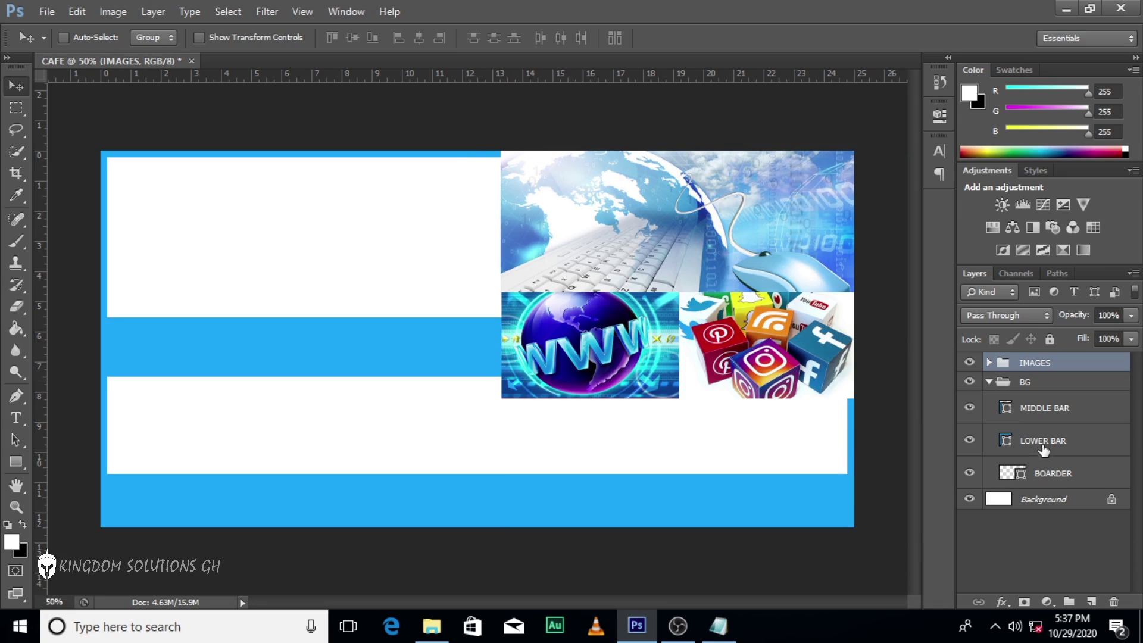
Move the BOARDER layer to the top of the stack and bring the LOGO file onto the canvas.
drag(1040, 473, 1062, 358)
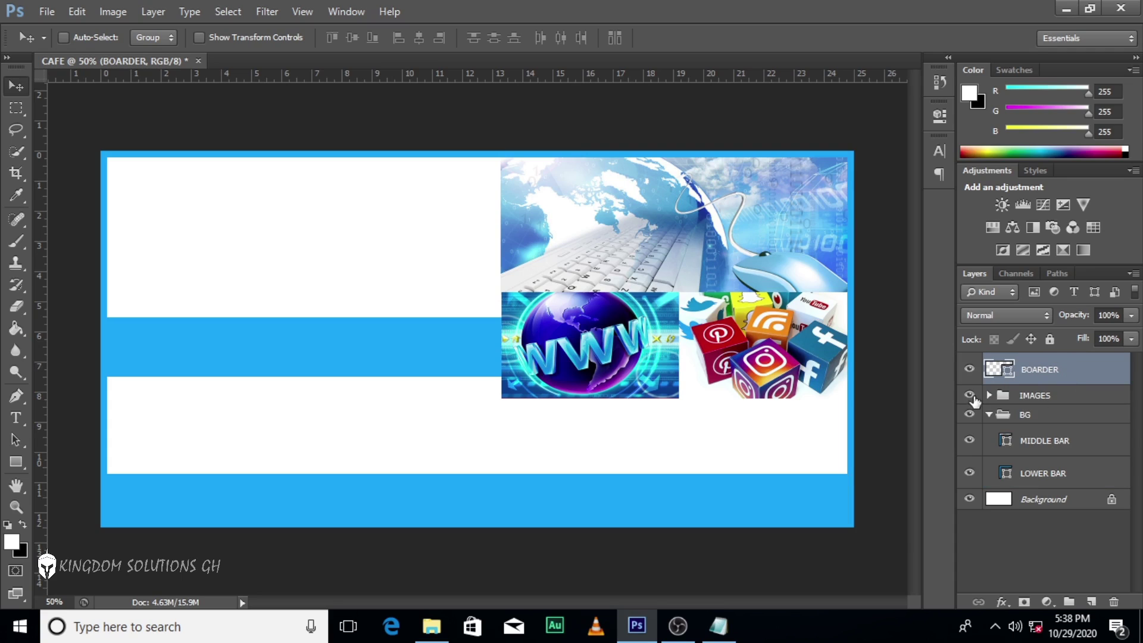
click(432, 626)
drag(435, 221, 217, 202)
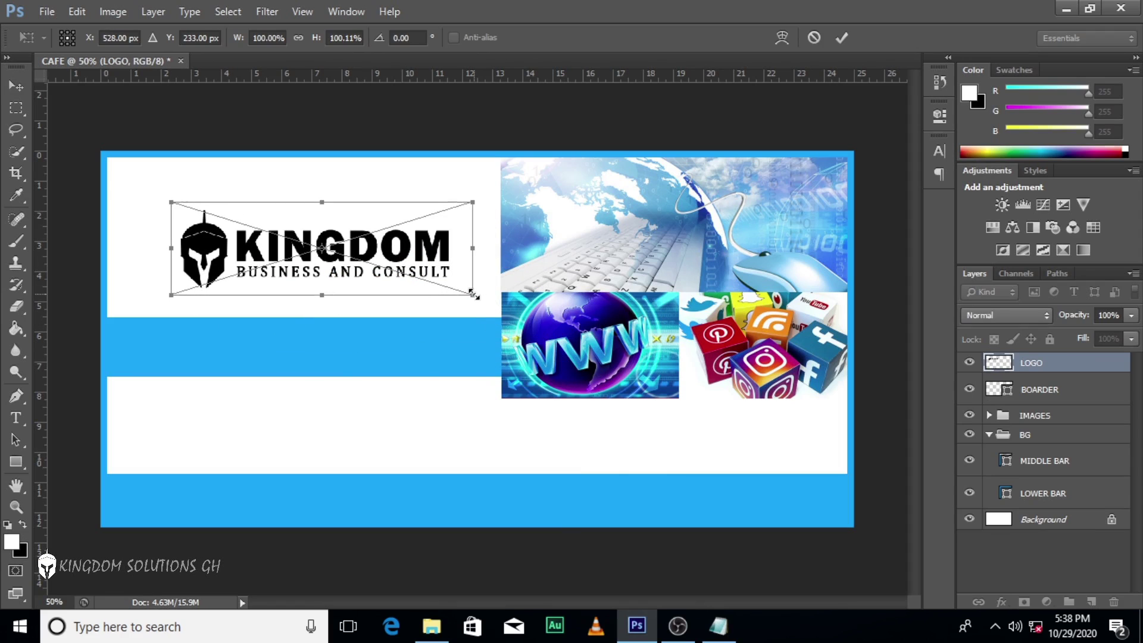
Scale the KINGDOM logo to about 136%, commit it, and nudge it into the top-left panel.
drag(473, 294, 526, 310)
drag(475, 258, 468, 250)
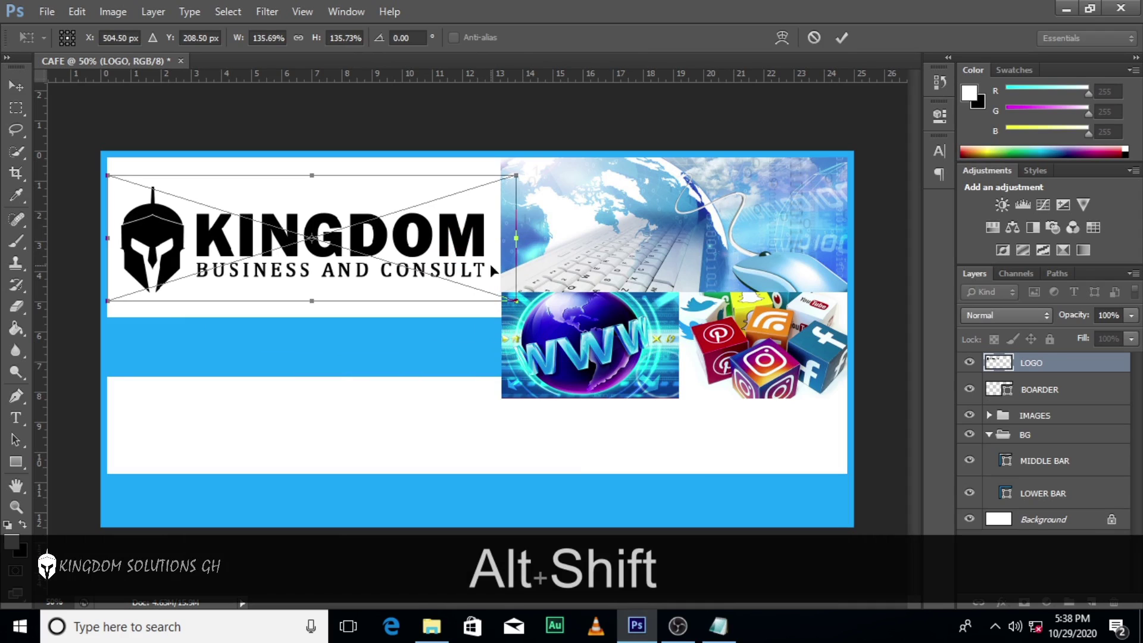
key(Return)
key(Up)
key(Up)
key(Up)
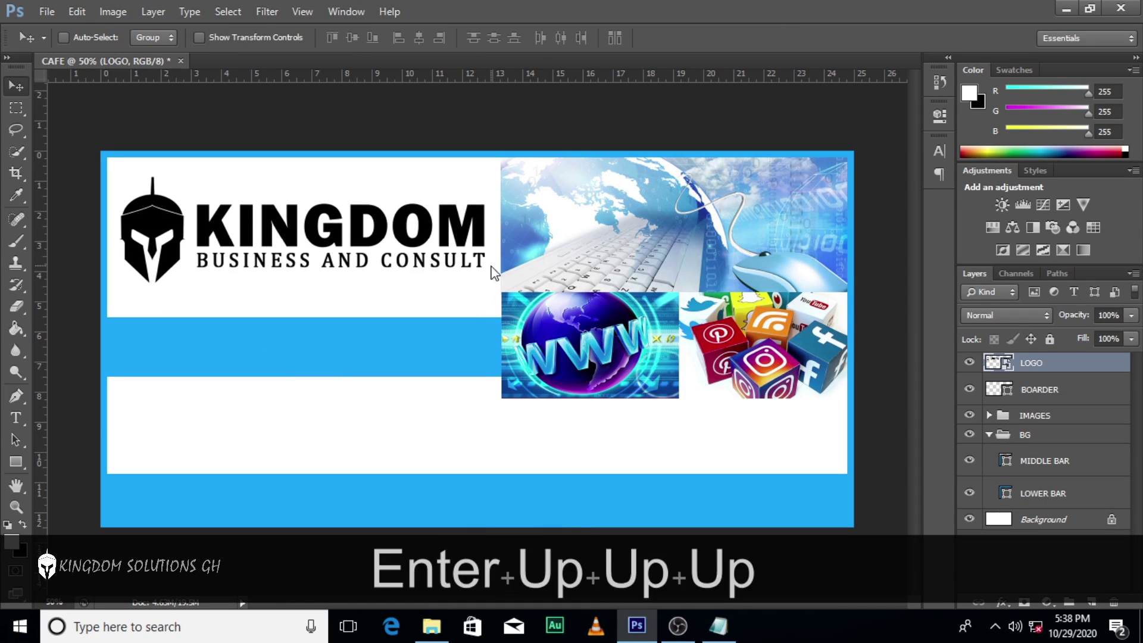
key(Left)
key(Left)
key(Left)
key(Down)
key(Down)
key(Down)
key(Down)
key(Down)
key(Right)
key(Right)
key(Right)
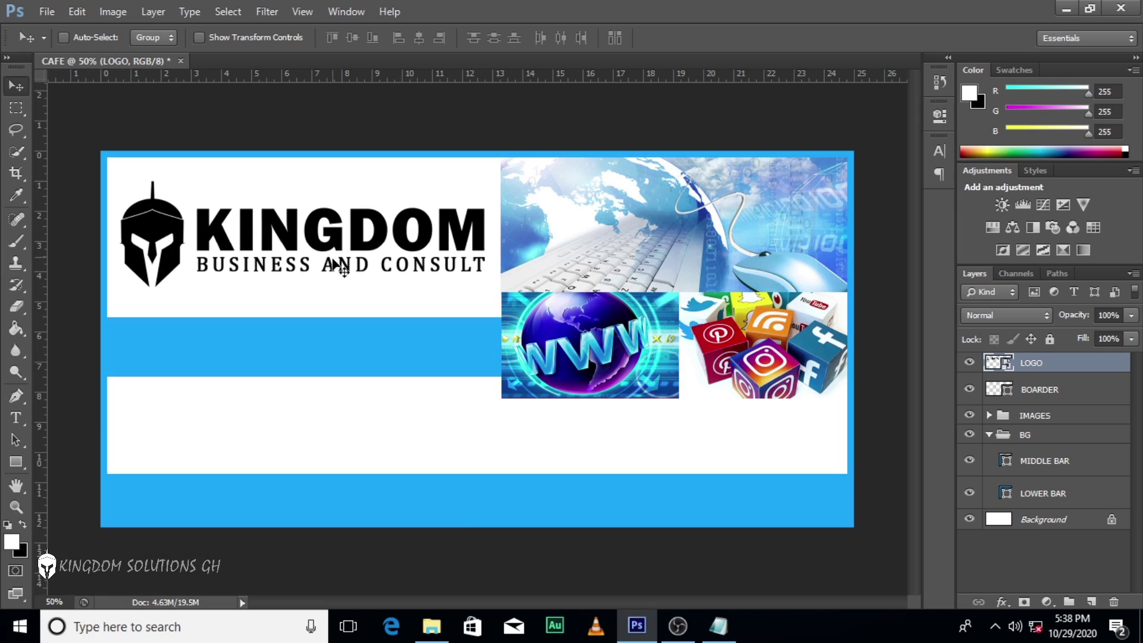
key(Left)
key(Left)
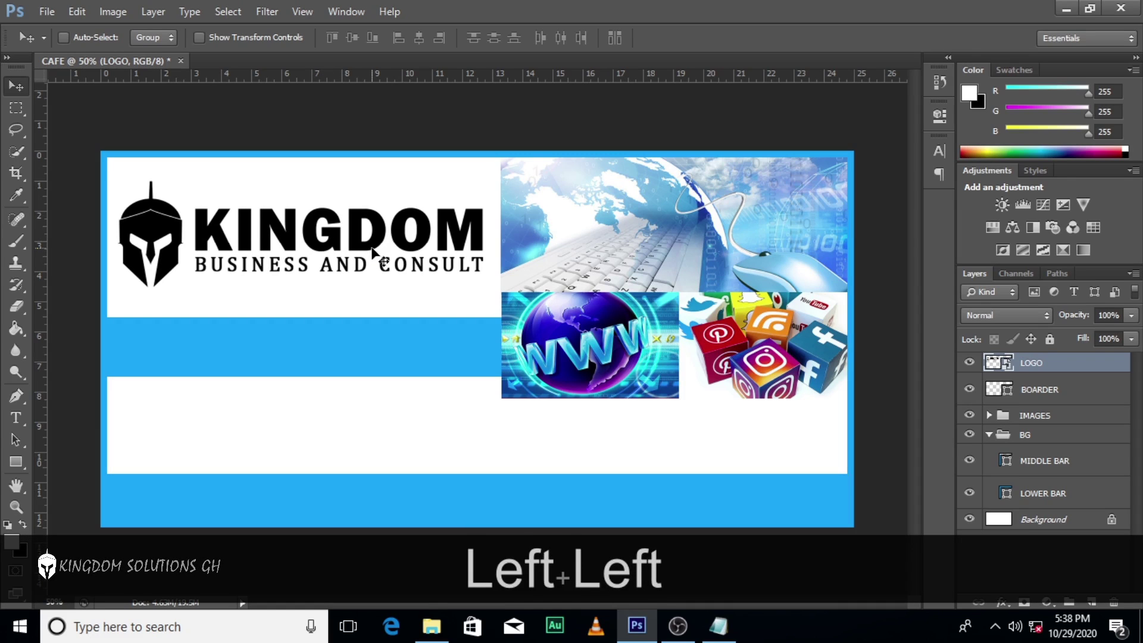
key(Down)
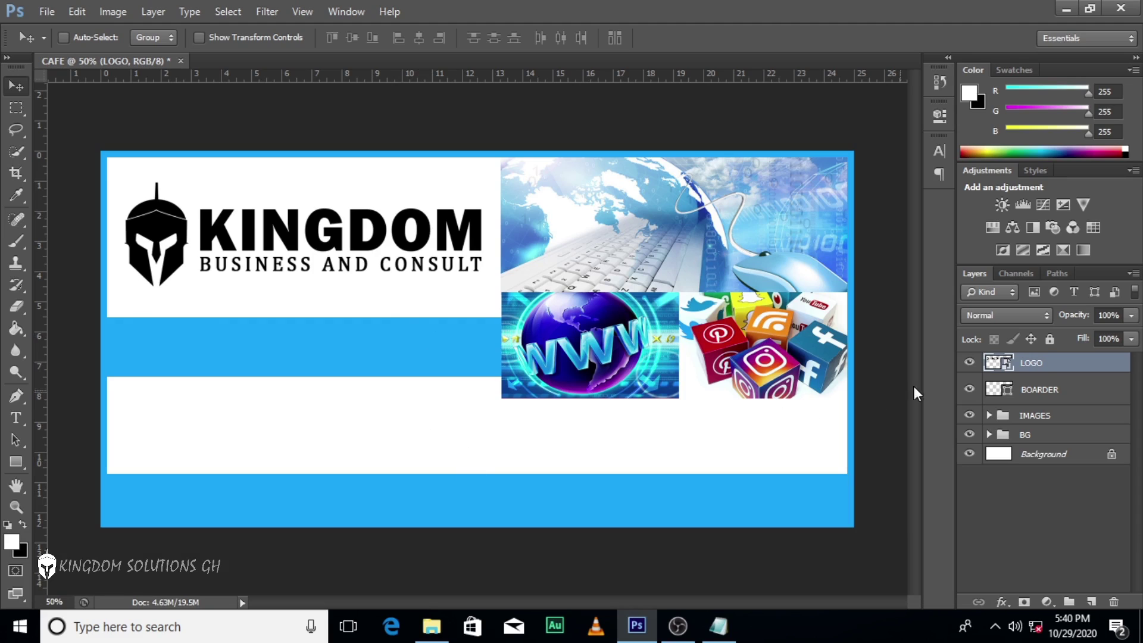
Group the LOGO and BOARDER layers into a group named LOGO and review the groups.
shift+click(1042, 392)
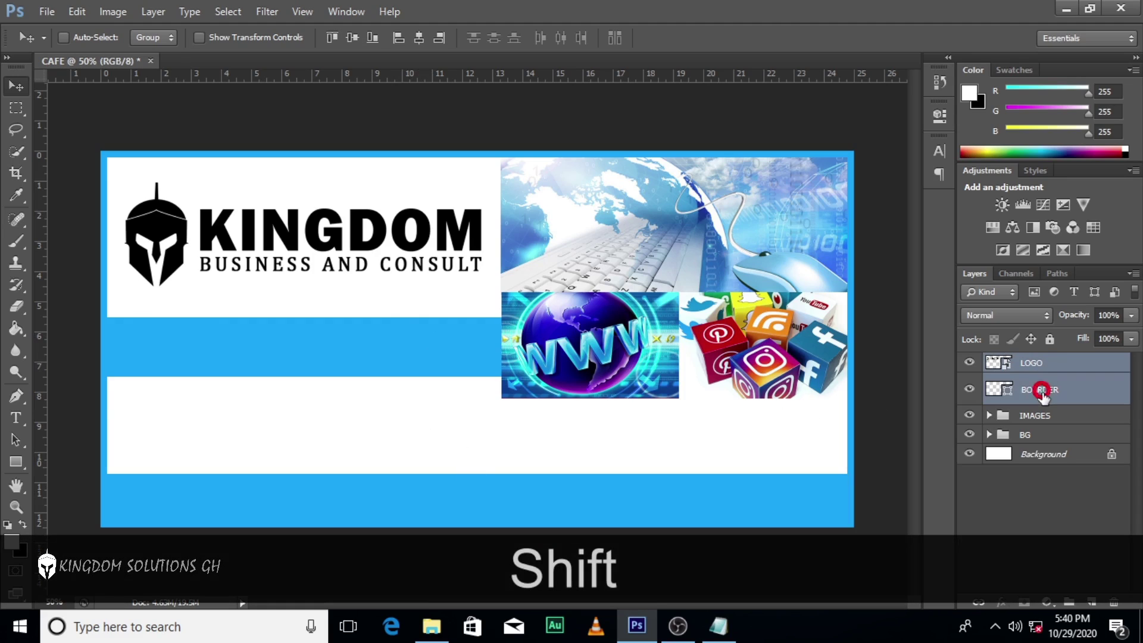
click(1069, 600)
double_click(1036, 363)
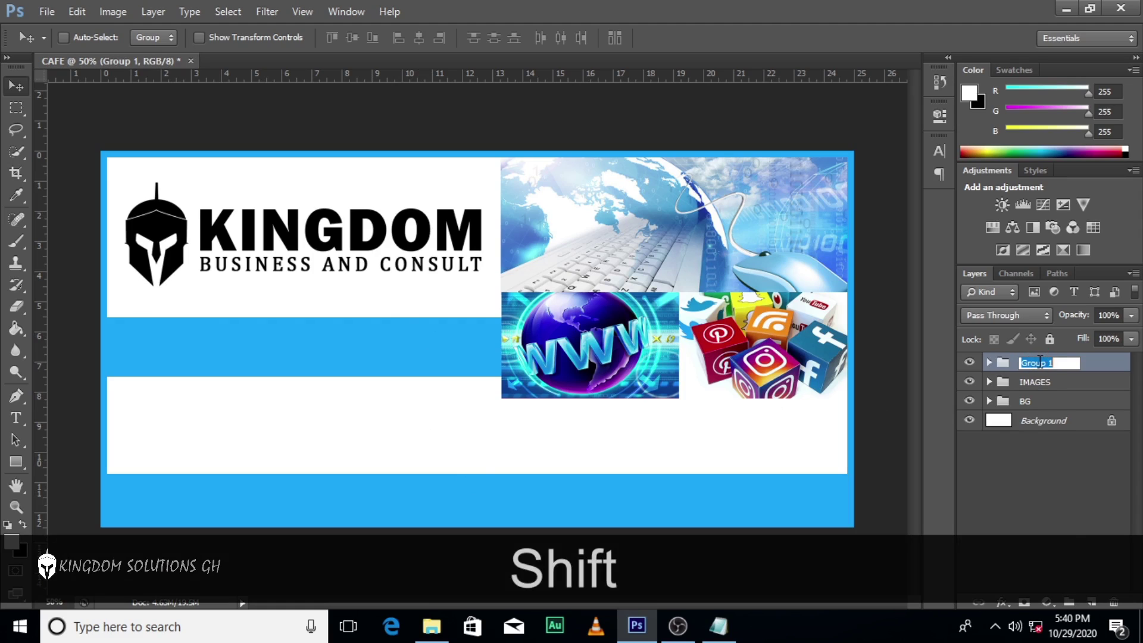
text(LOGO)
key(Return)
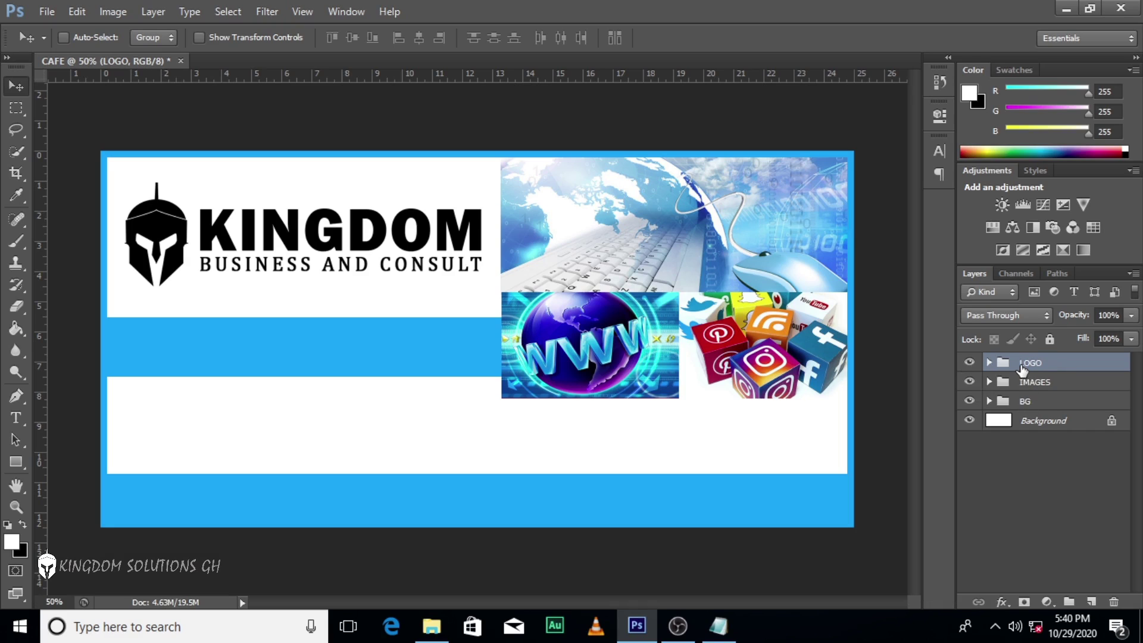
click(990, 363)
click(990, 362)
click(990, 382)
click(990, 381)
click(989, 401)
click(990, 401)
Try a test INTER text line in the lower white area, then delete that layer.
key(t)
click(393, 417)
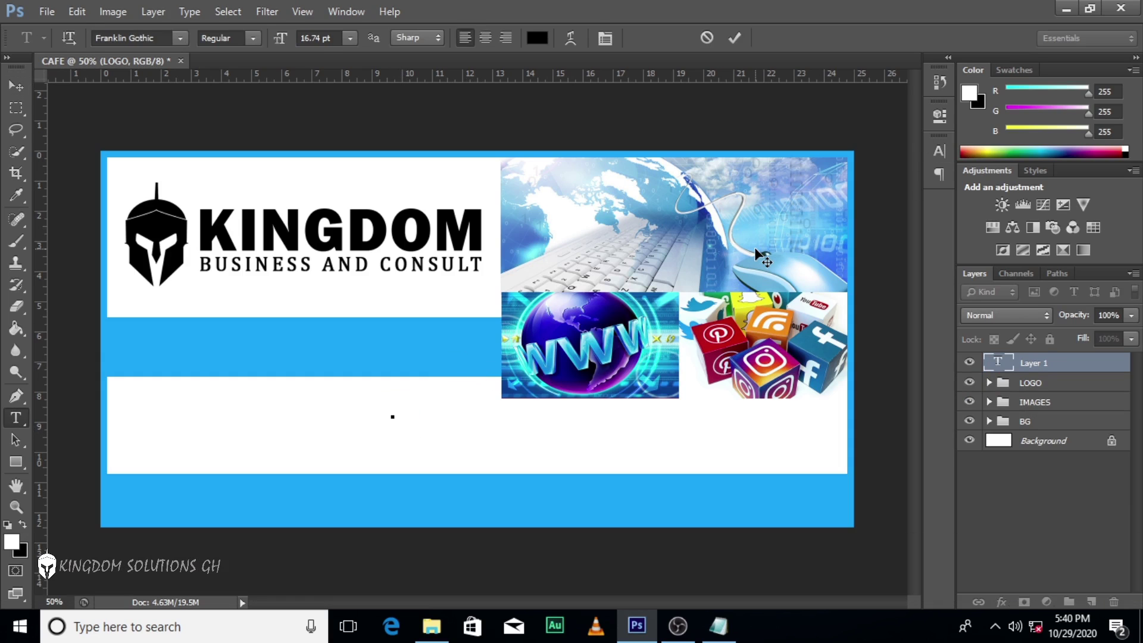
text(INTER)
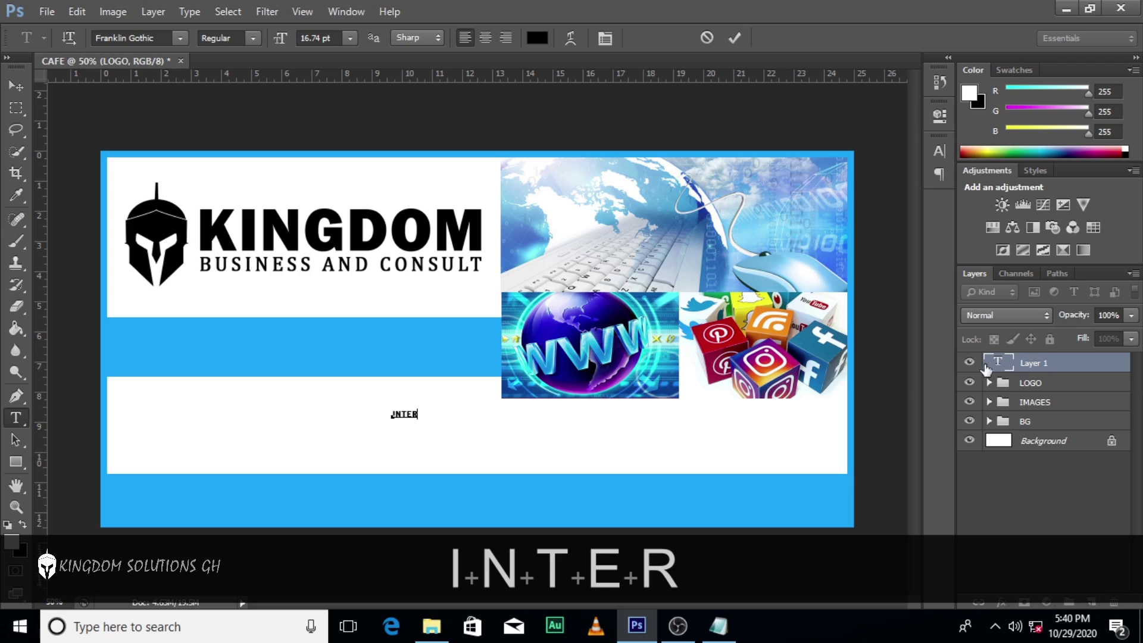
click(1042, 365)
key(Delete)
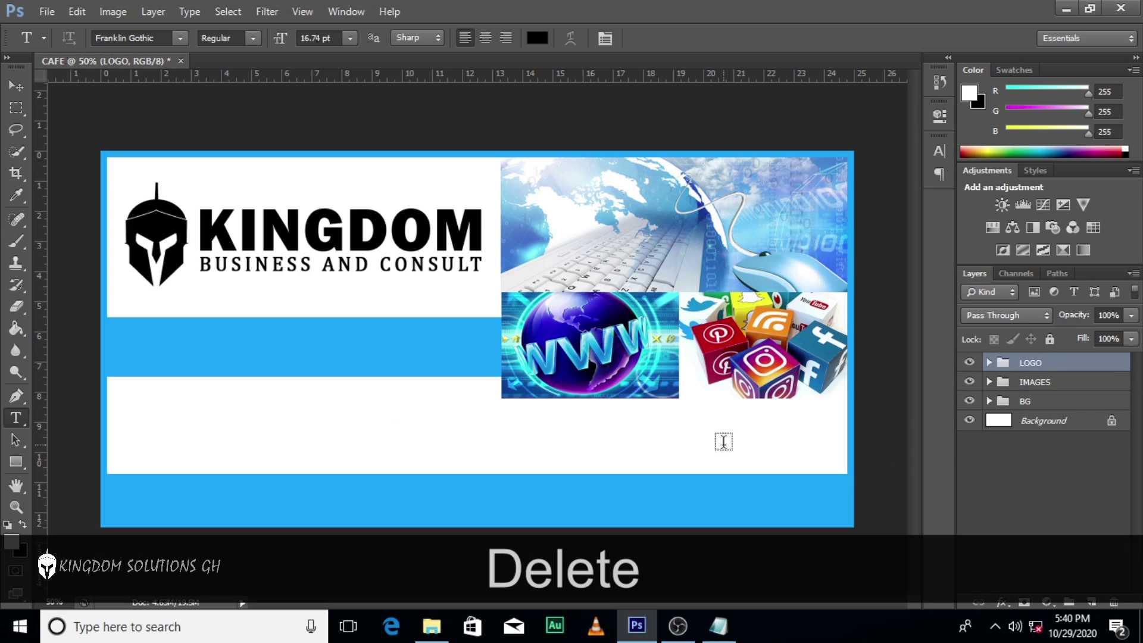
Copy the INTERNET CAFE line from the Notepad notes and return to Photoshop.
click(718, 626)
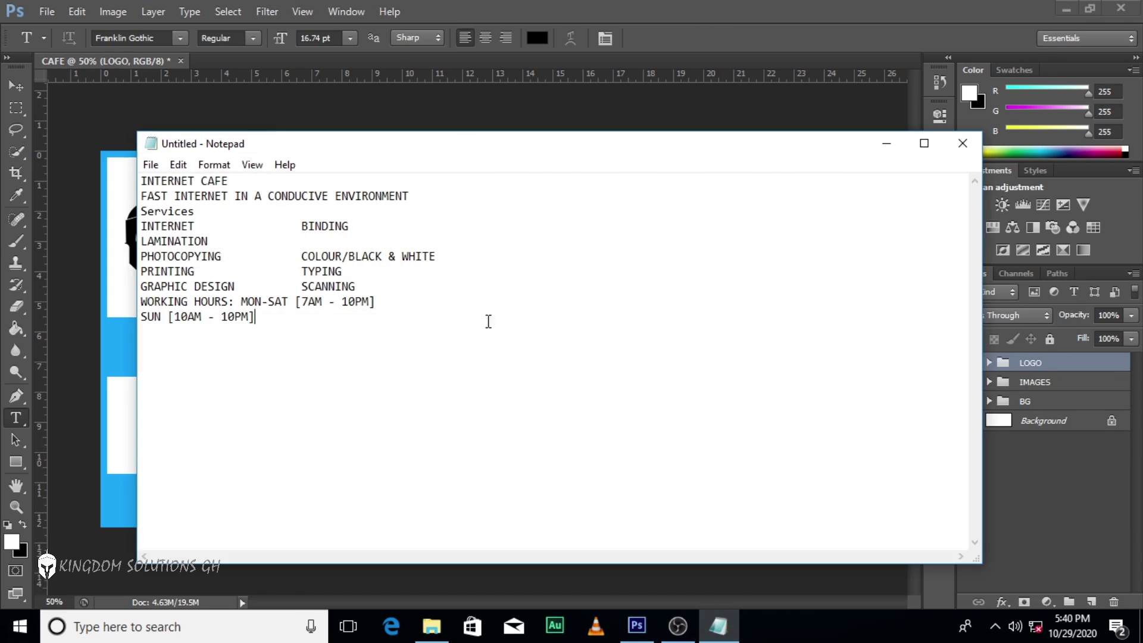
drag(231, 181, 131, 182)
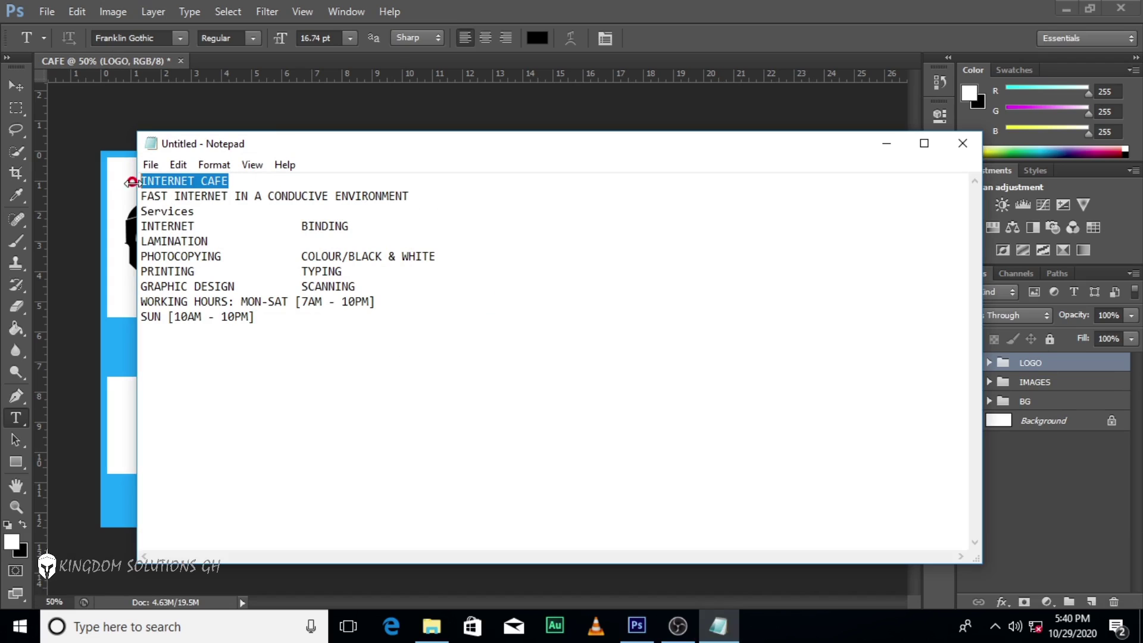
right_click(176, 182)
click(217, 232)
click(648, 6)
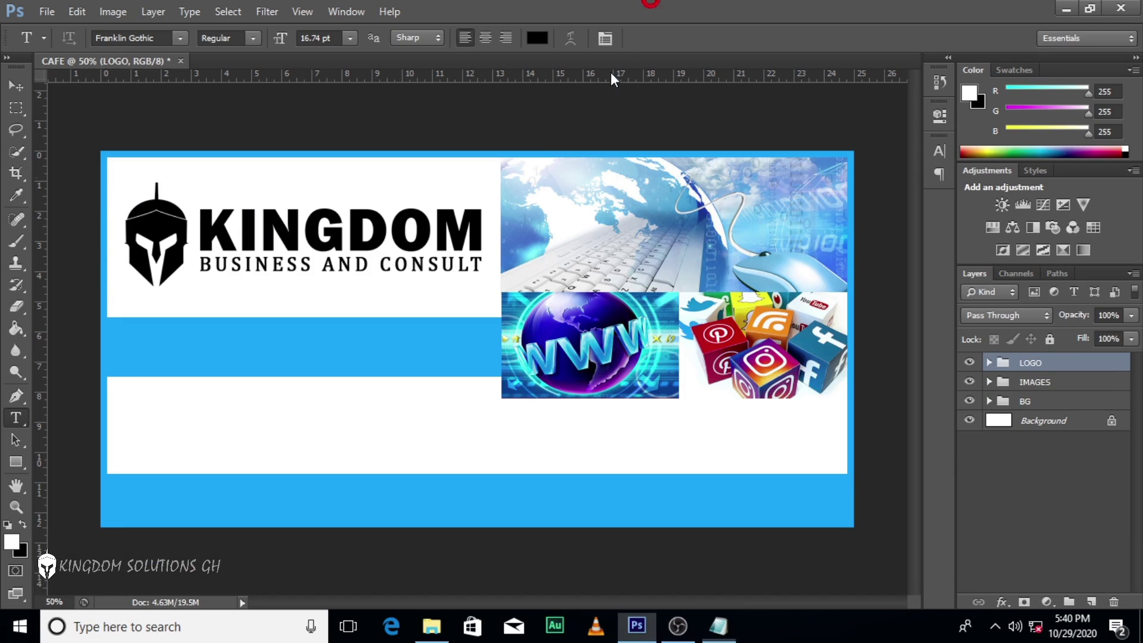
Paste INTERNET CAFE as text and enlarge it across the blue middle bar.
click(175, 413)
key(ctrl+v)
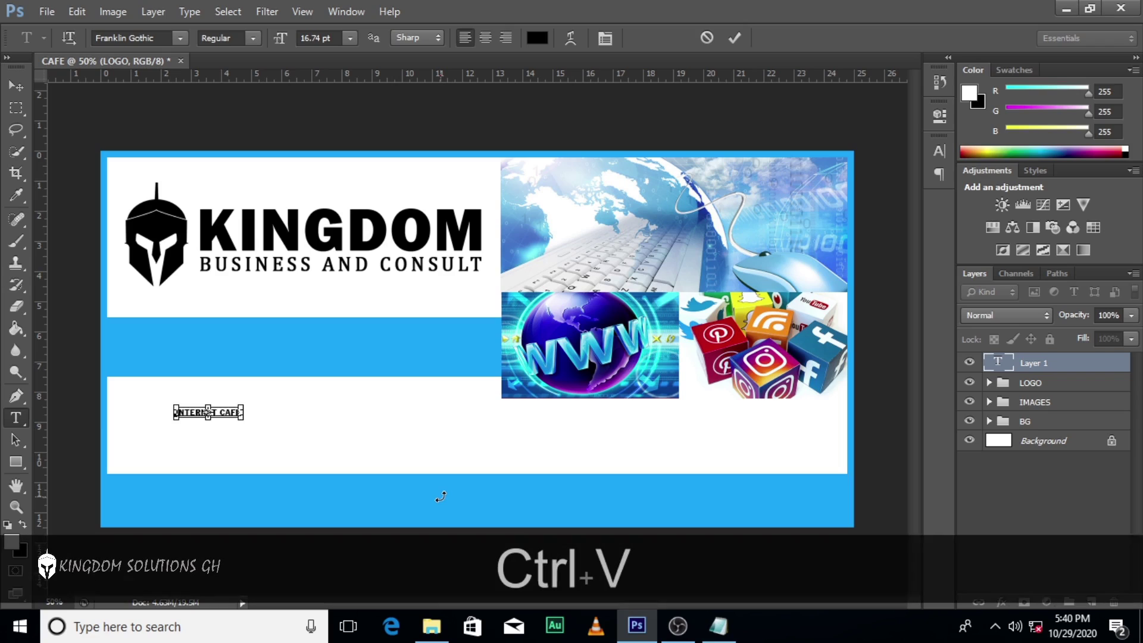
click(1043, 369)
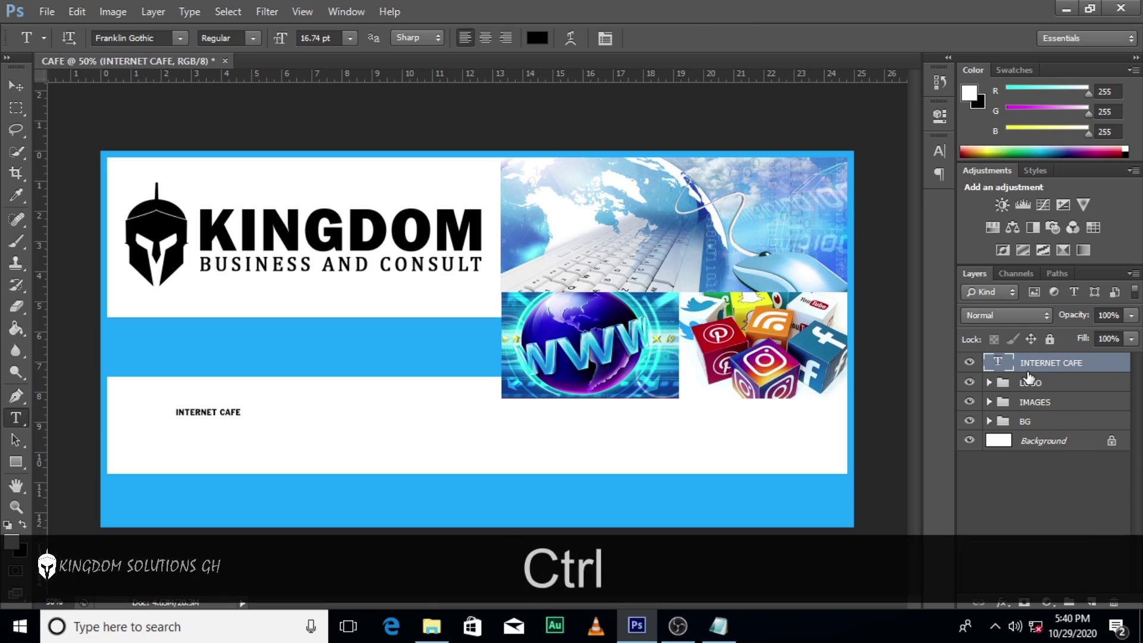
key(ctrl+t)
drag(240, 415, 397, 345)
drag(450, 380, 477, 386)
key(alt+shift+Return)
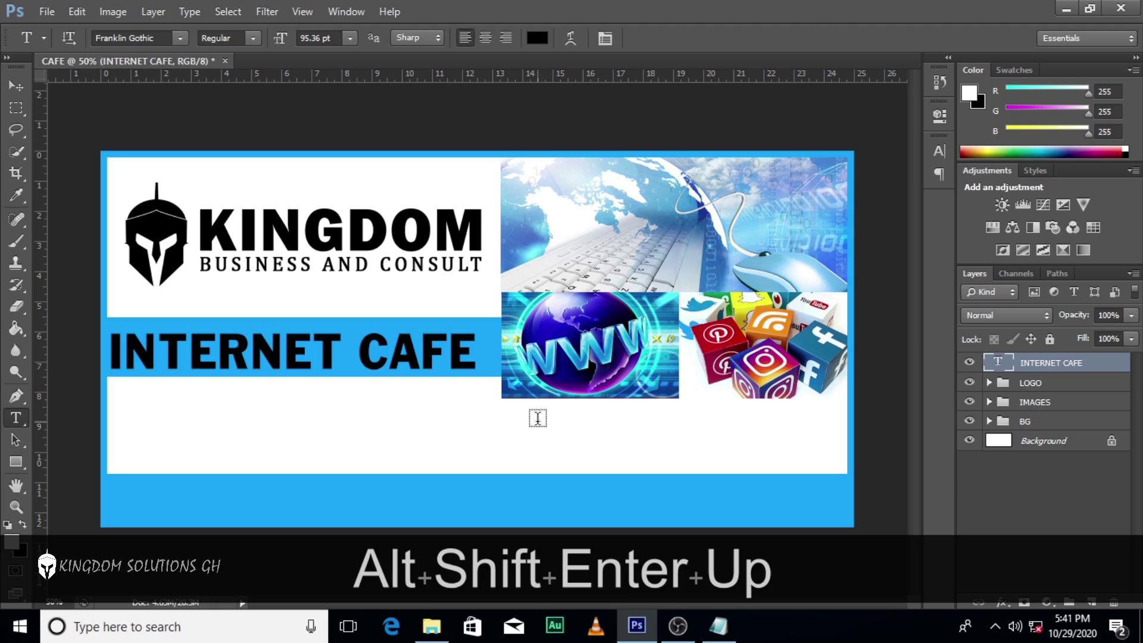
key(v)
key(Up)
key(Up)
key(Right)
key(Right)
key(Right)
key(Right)
key(Right)
key(Right)
key(Right)
key(Right)
key(Right)
key(Right)
key(Right)
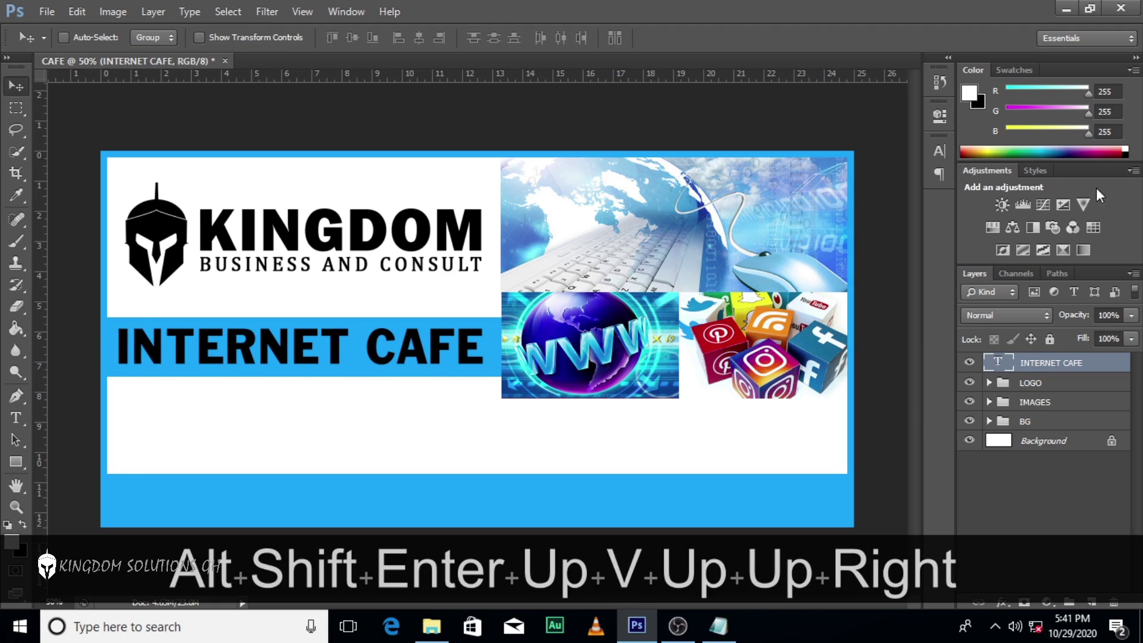
Keep the headline in Franklin Gothic, apply Faux Italic, and make it white.
click(938, 151)
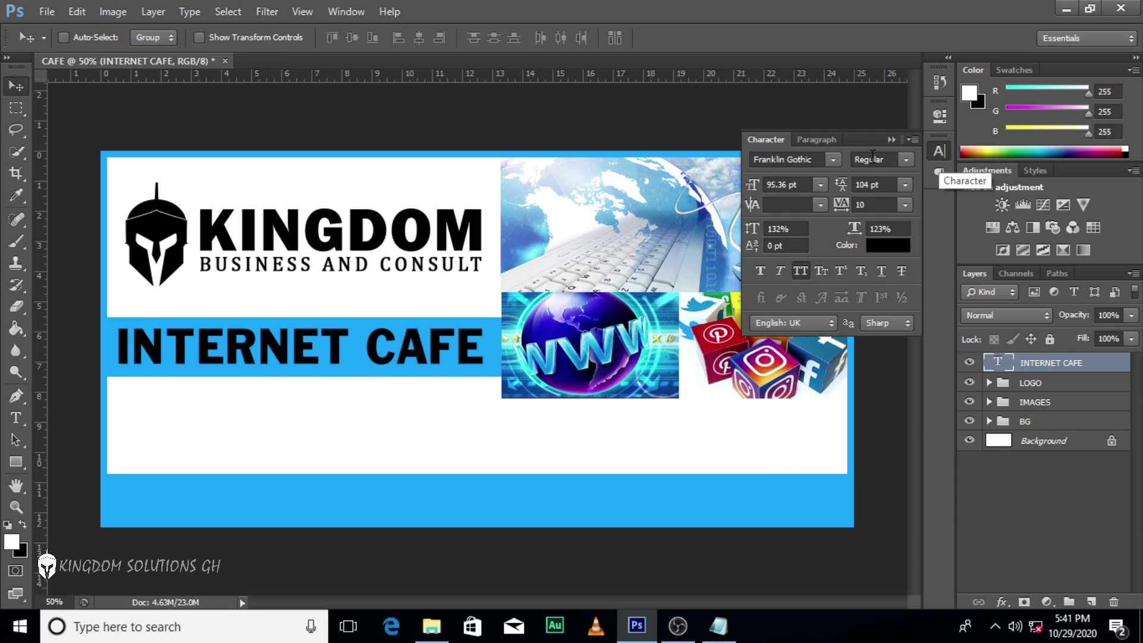
click(834, 159)
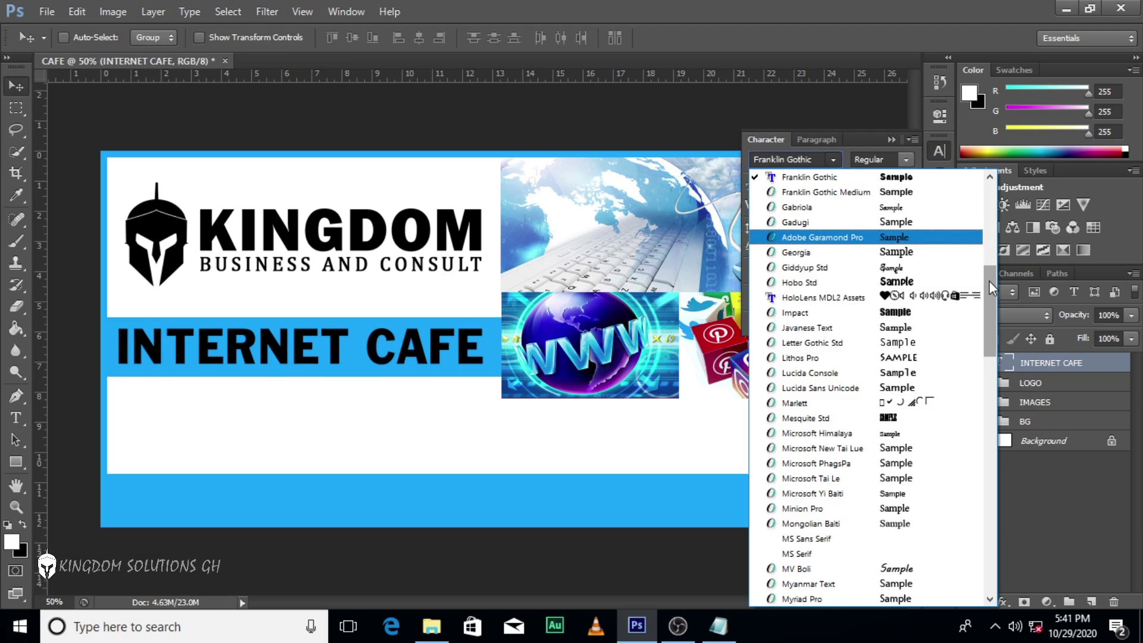
drag(988, 280, 990, 256)
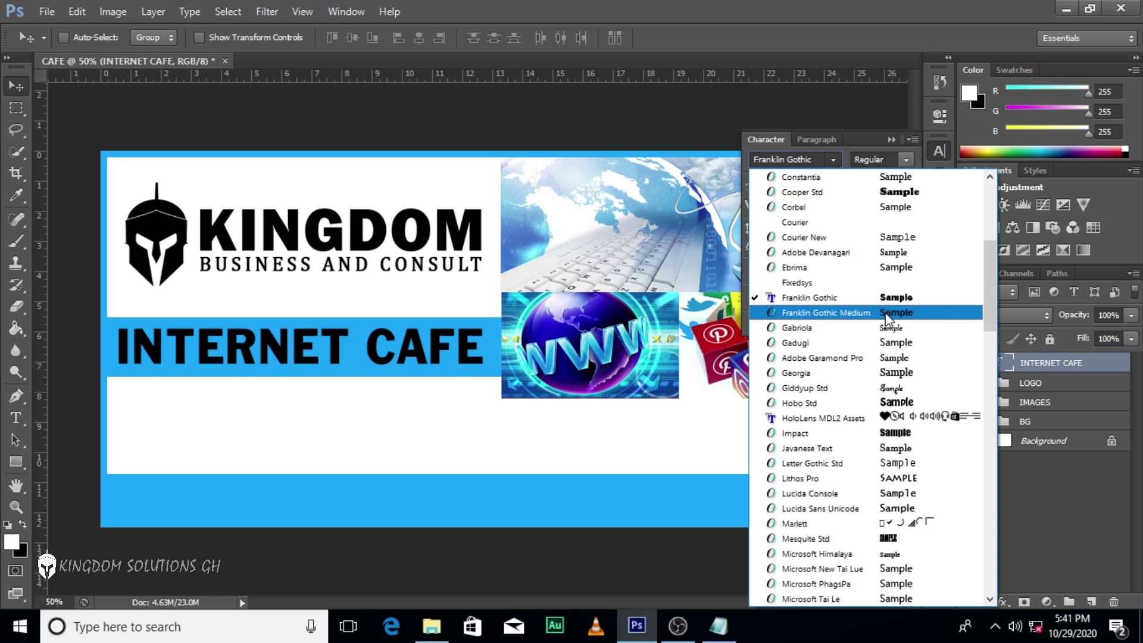
click(887, 298)
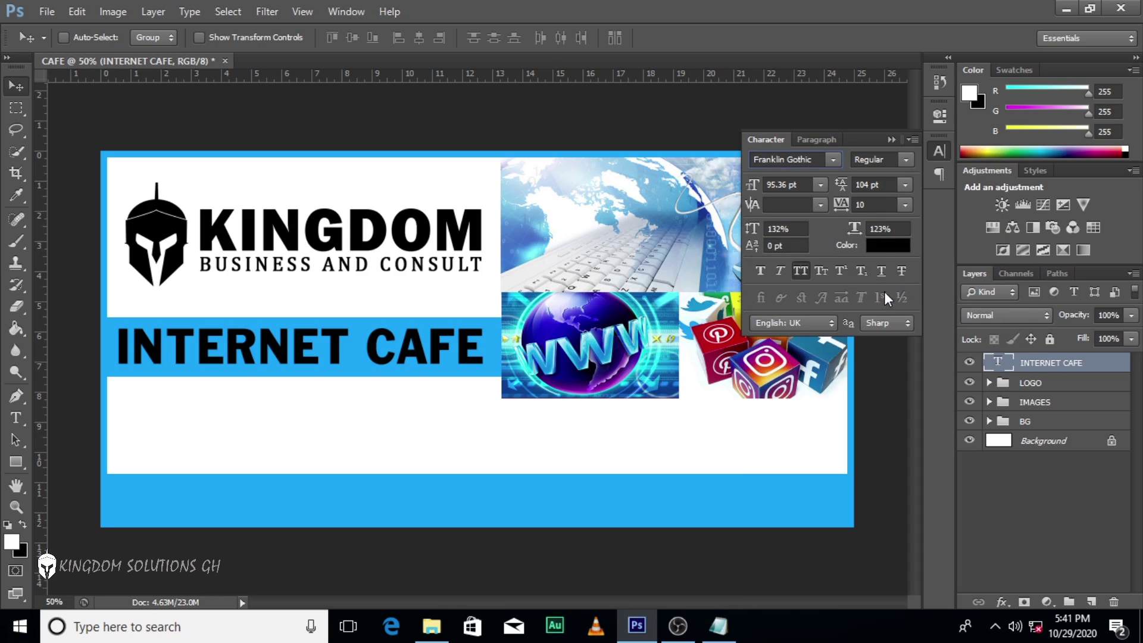
click(781, 269)
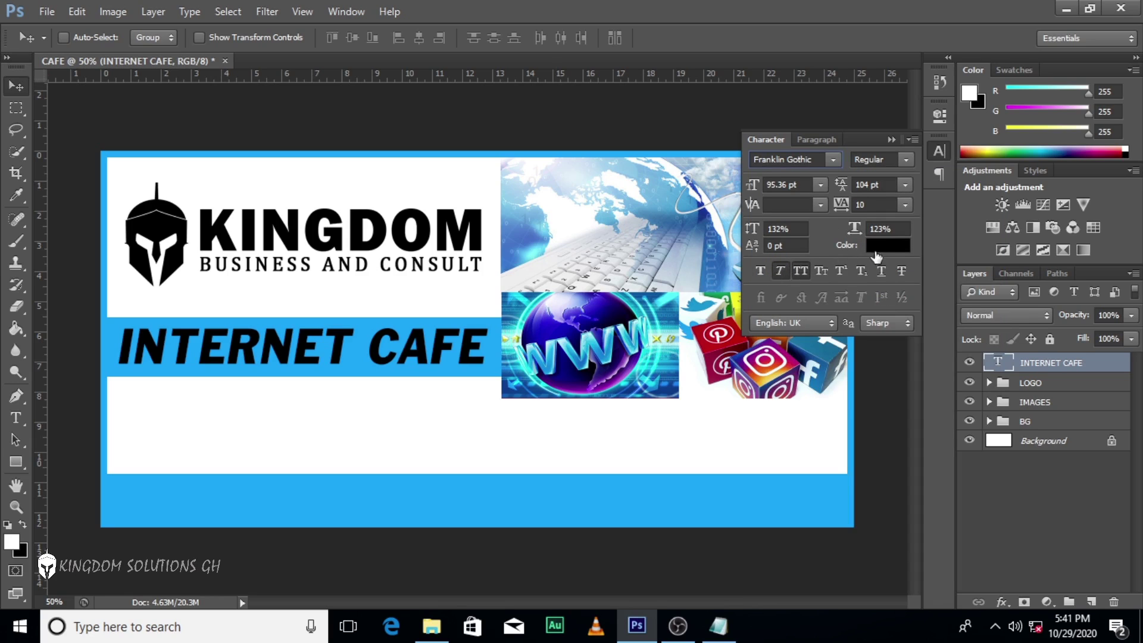
click(871, 247)
drag(428, 183, 358, 151)
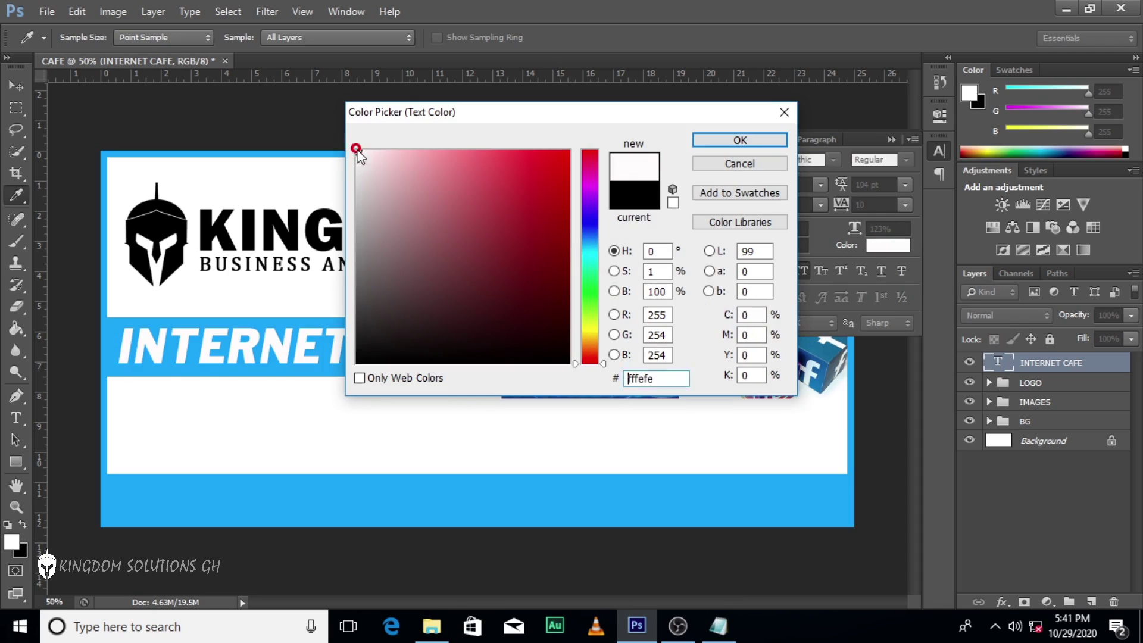
click(736, 139)
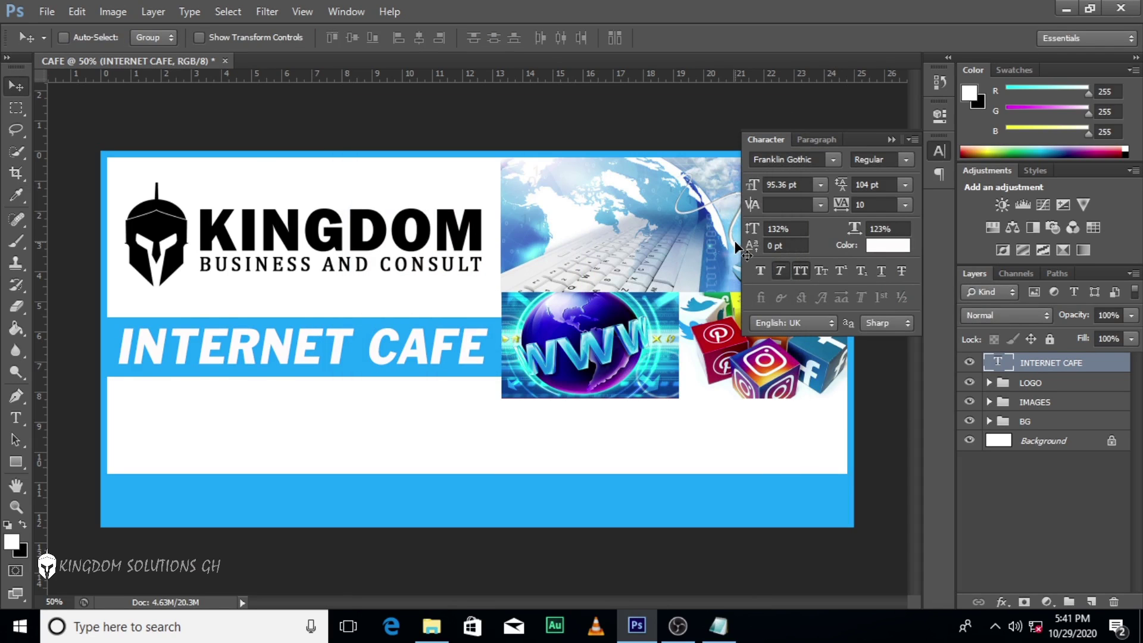
click(891, 140)
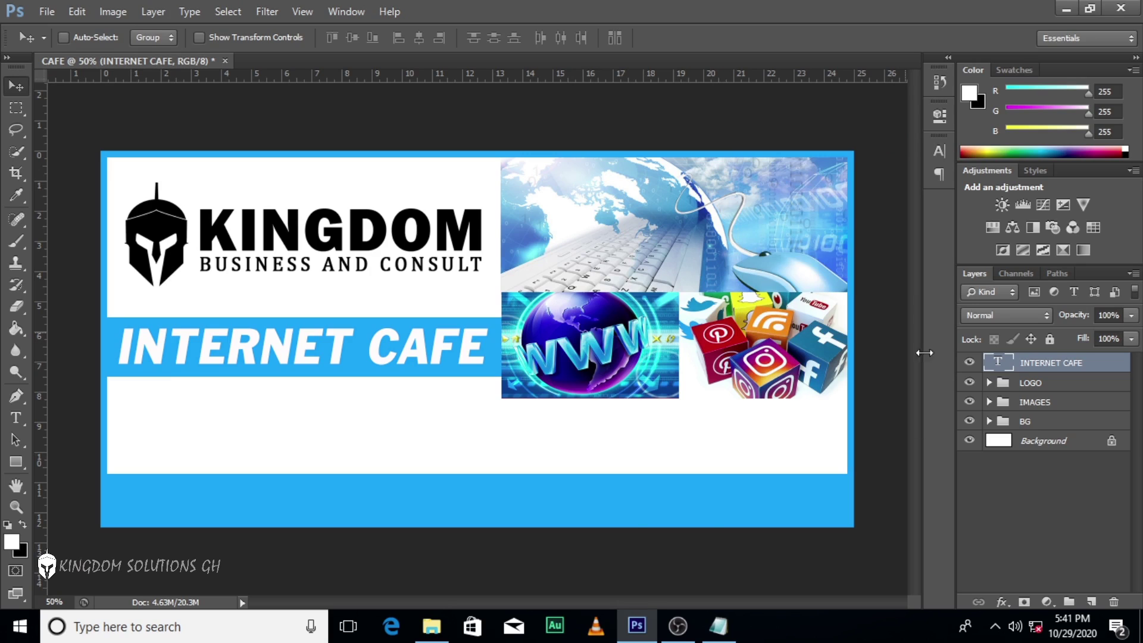
Copy the line FAST INTERNET IN A CONDUCIVE ENVIRONMENT from Notepad.
click(719, 626)
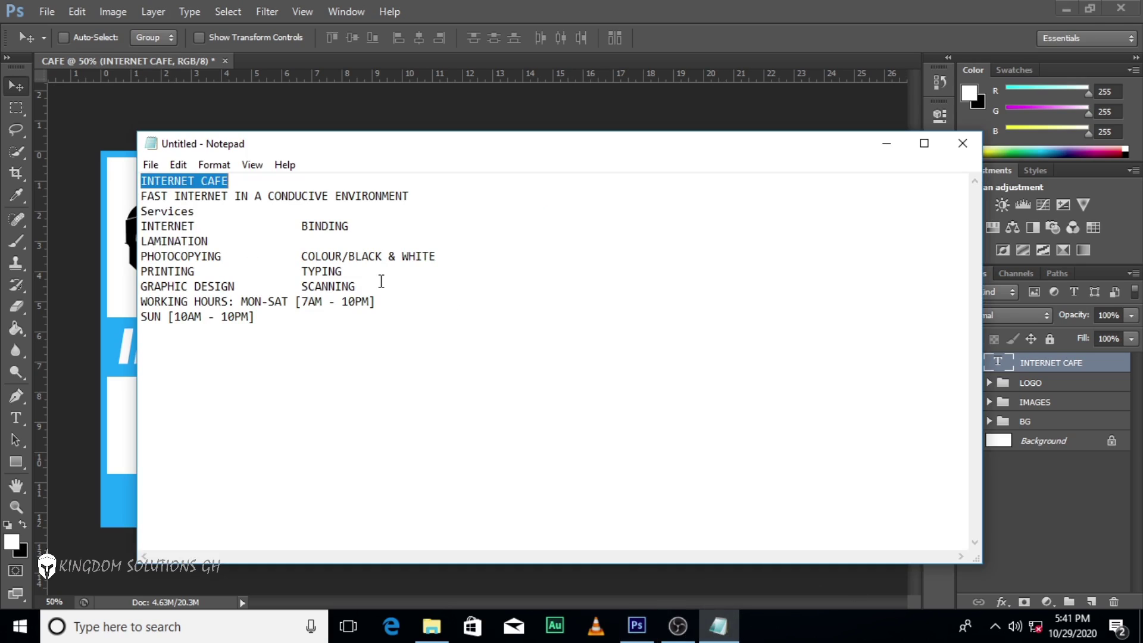
drag(422, 192, 139, 195)
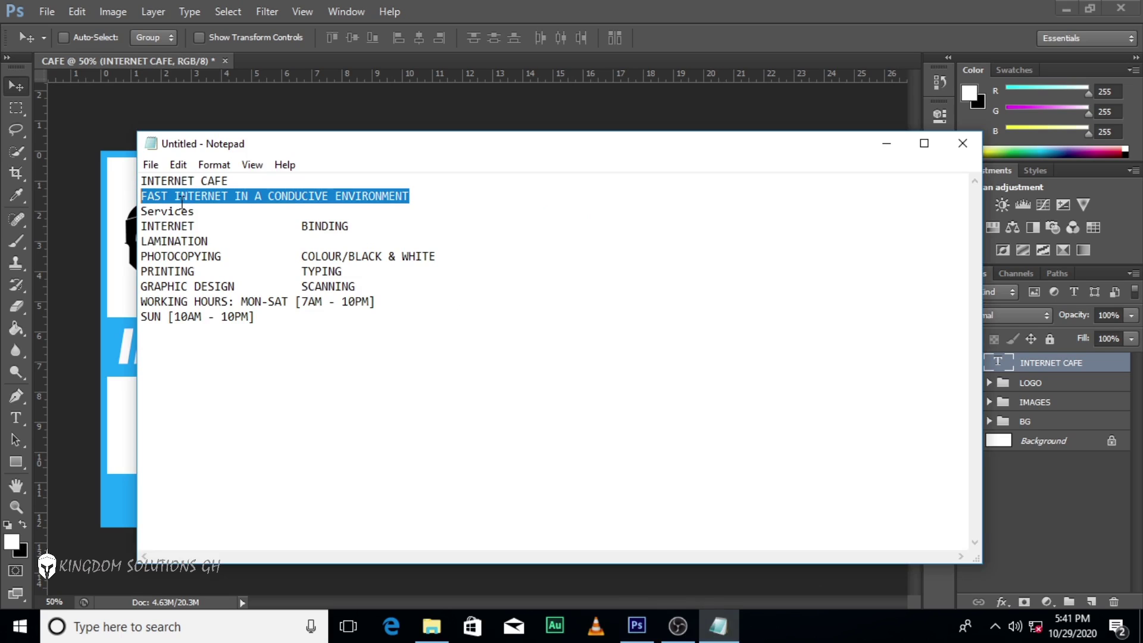
right_click(186, 201)
click(227, 256)
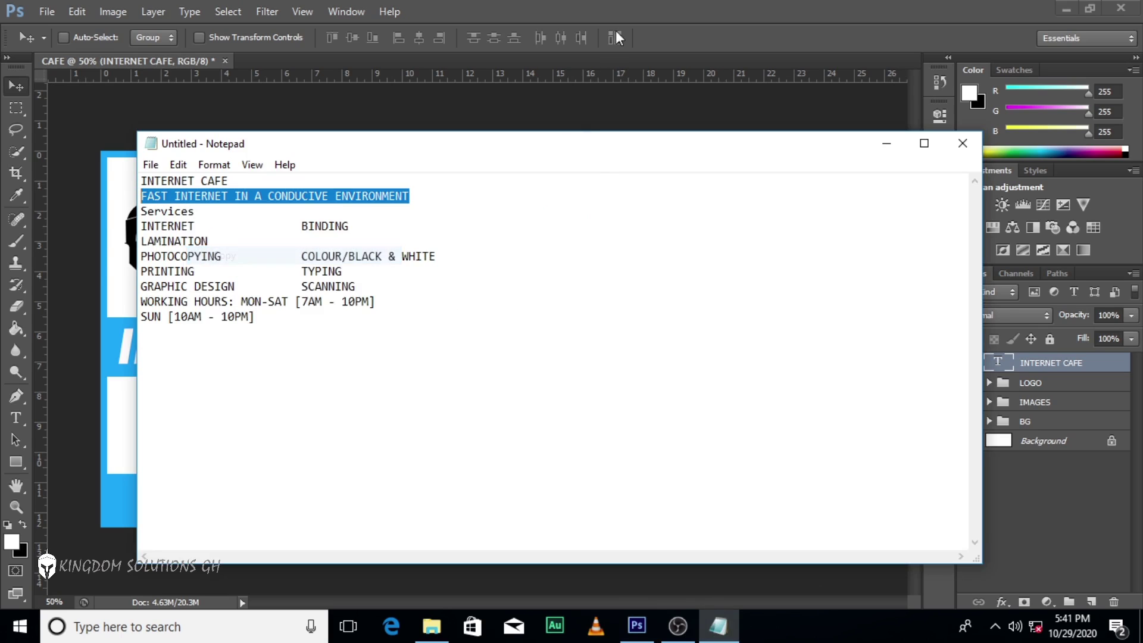
click(609, 55)
Paste the tagline into a new text box below the headline.
key(t)
click(163, 401)
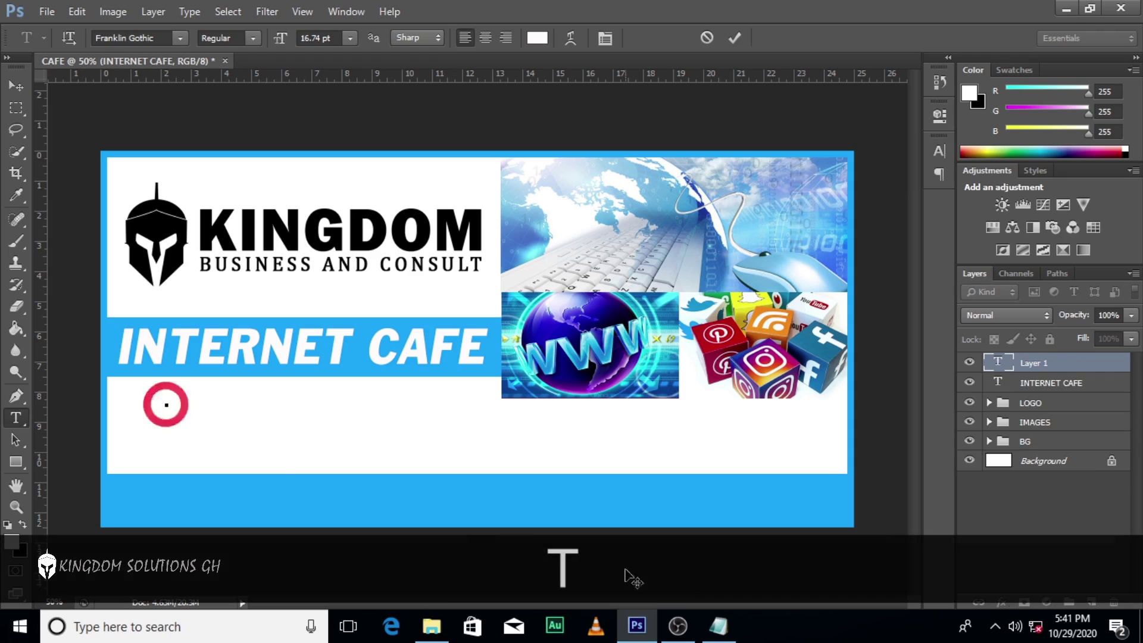
key(ctrl+v)
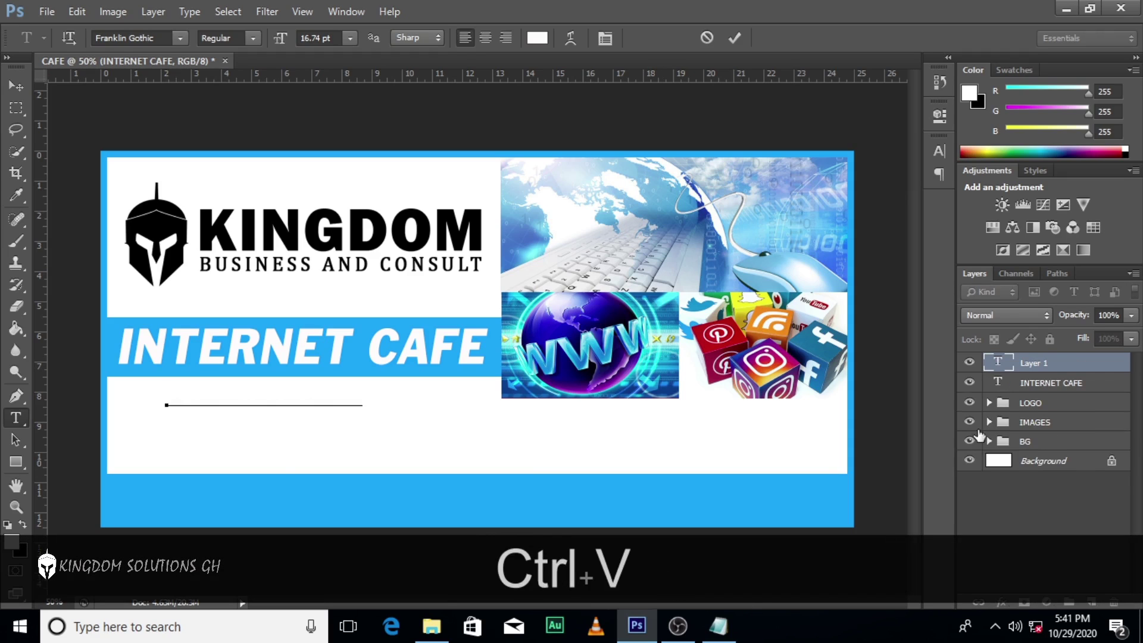
Set the tagline text colour to black (000000).
click(1017, 367)
click(940, 151)
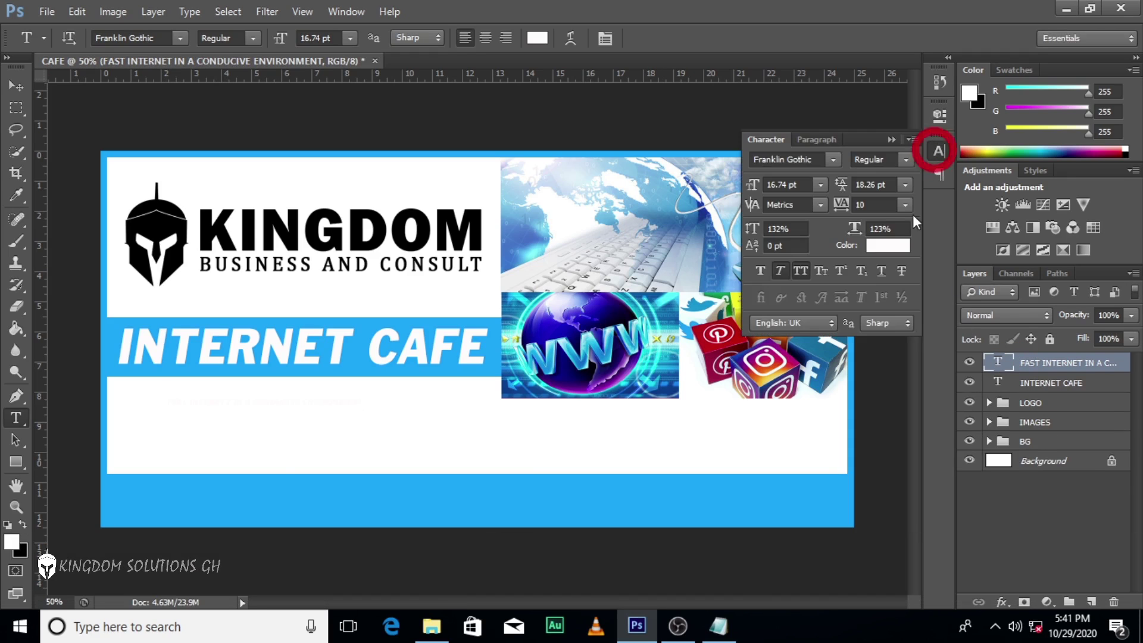
click(886, 245)
text(000000)
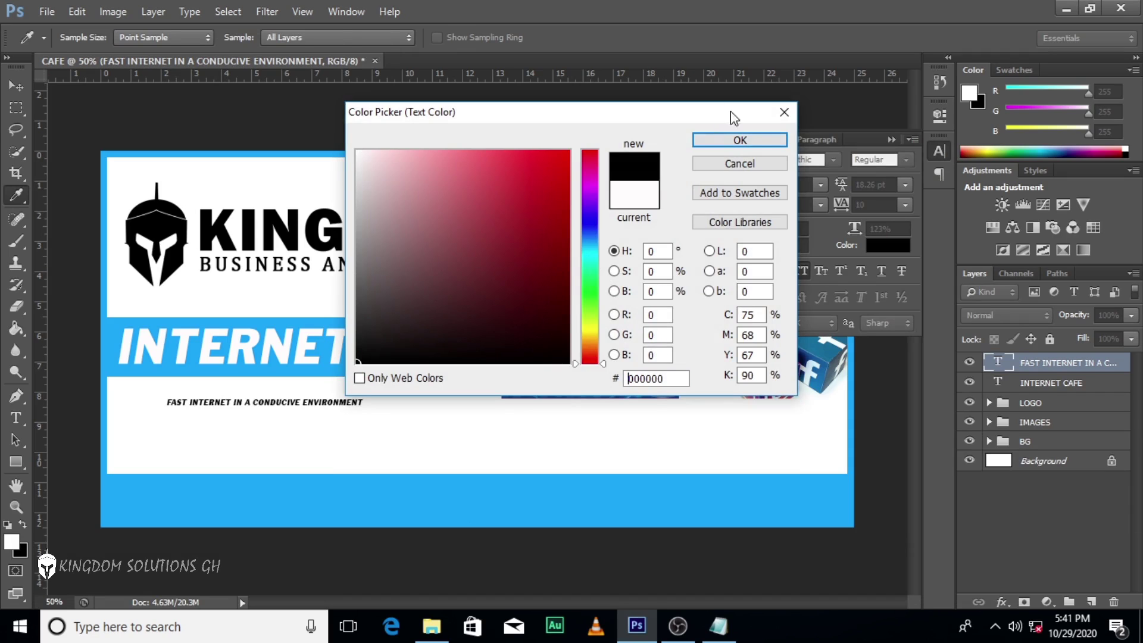
click(736, 142)
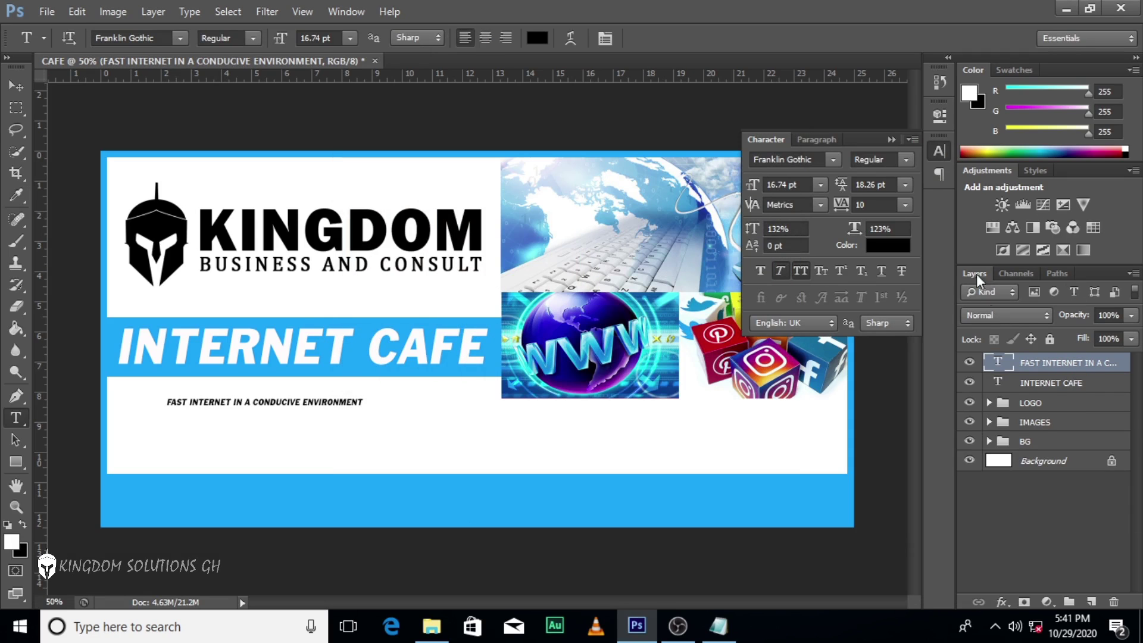
click(892, 141)
Enlarge the tagline to about 176% and nudge it up and left under the headline.
key(ctrl+t)
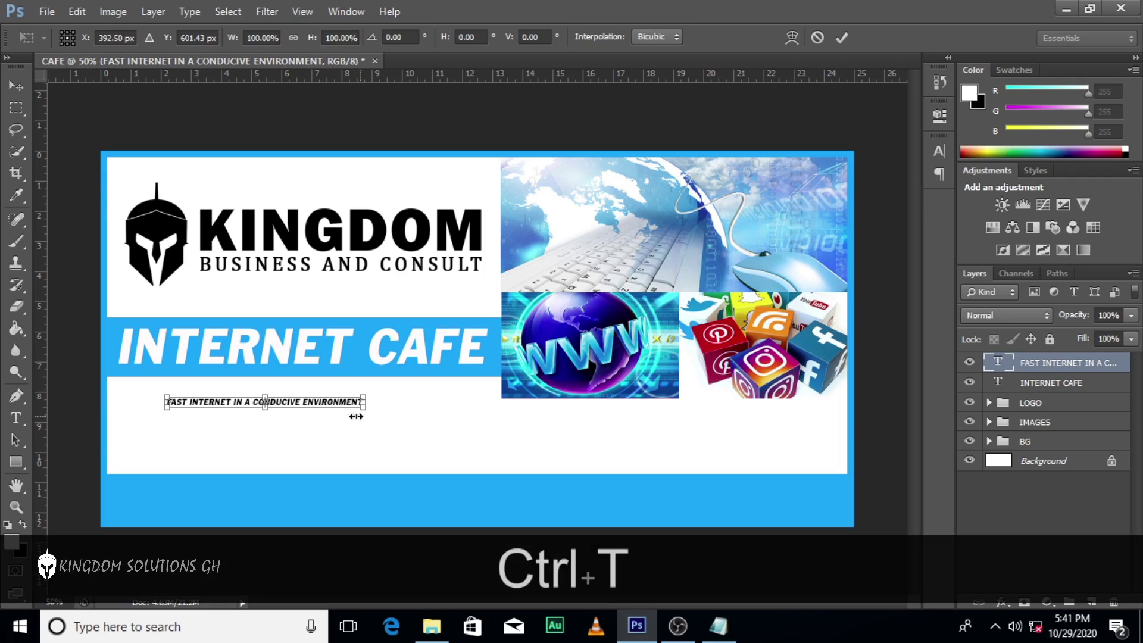
drag(365, 411, 439, 390)
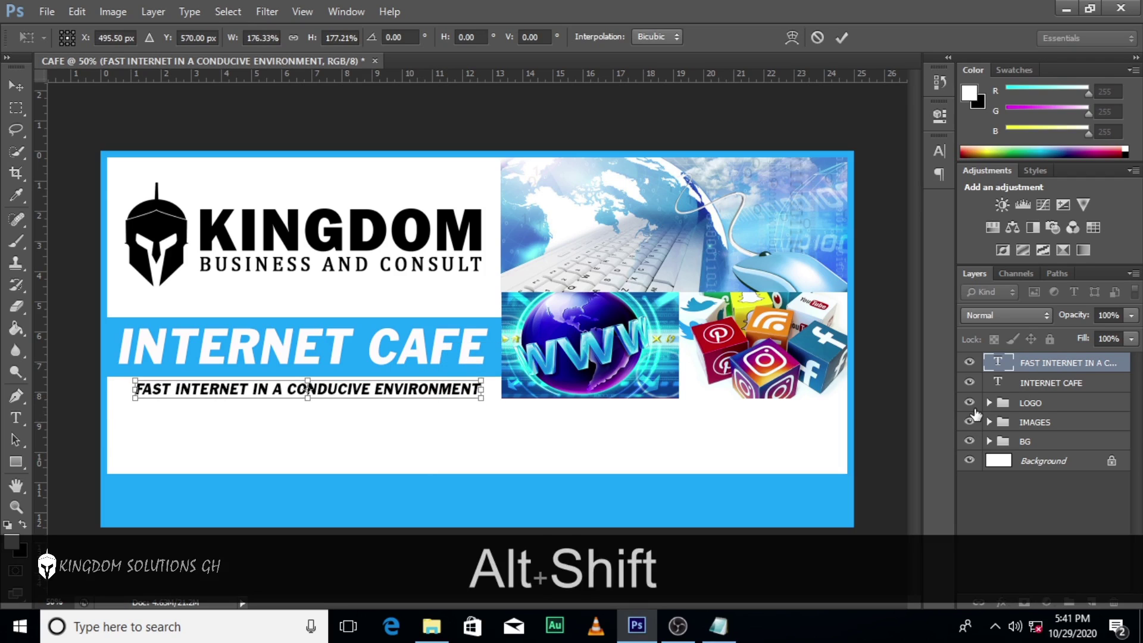
key(Return)
key(v)
key(Up)
key(Up)
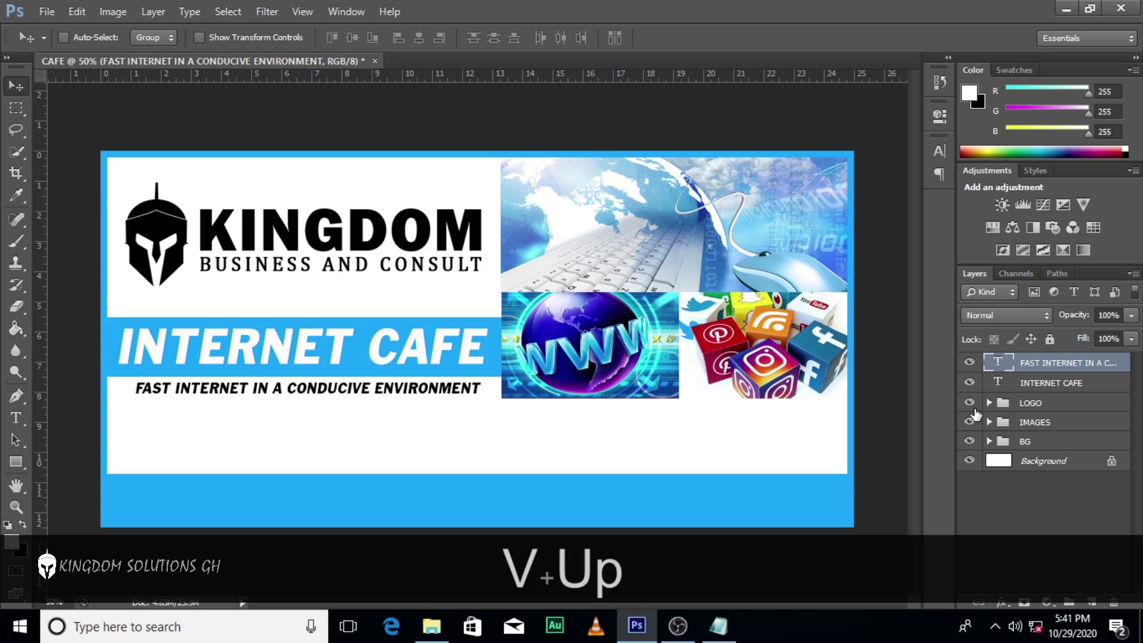
key(Up)
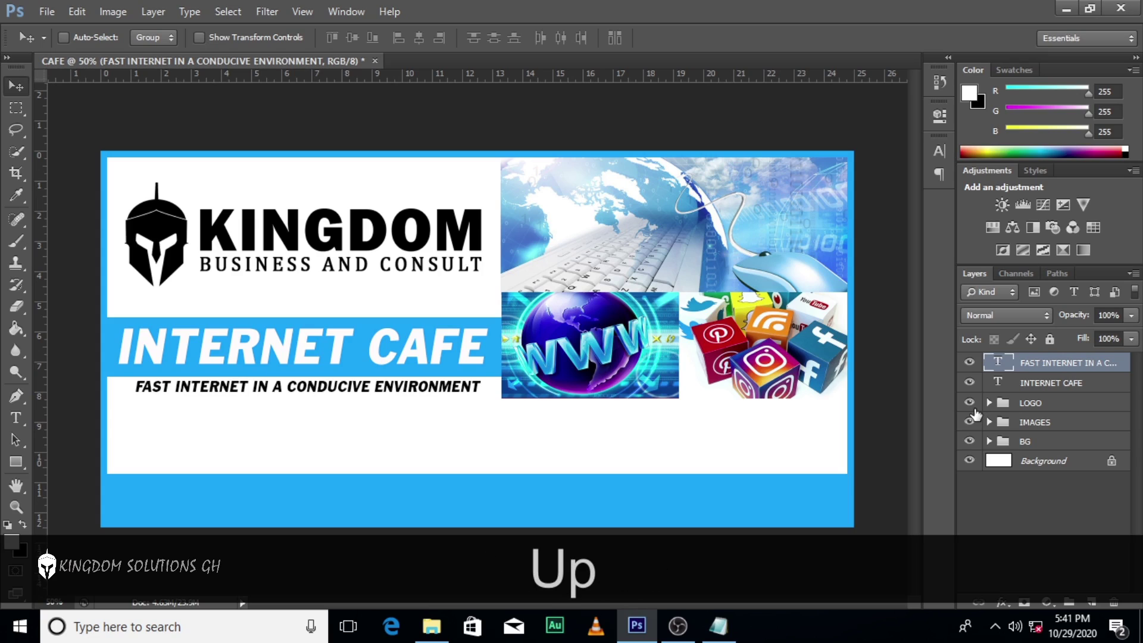
key(Left)
key(Up)
key(Left)
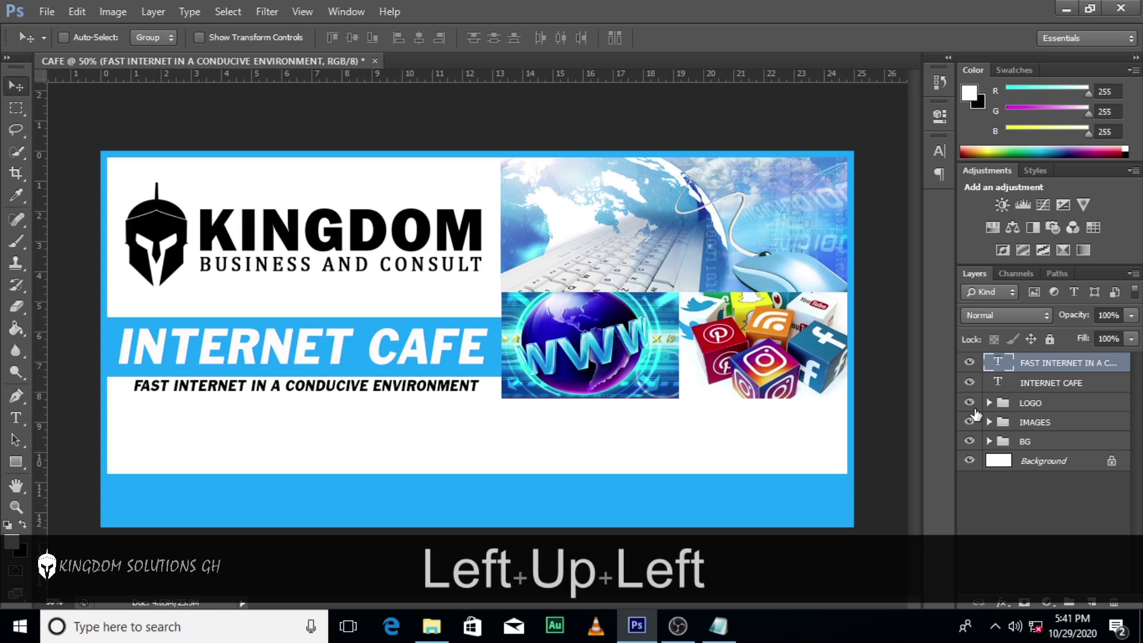
Set the tagline font to Cambria Bold with Faux Bold turned on.
click(940, 151)
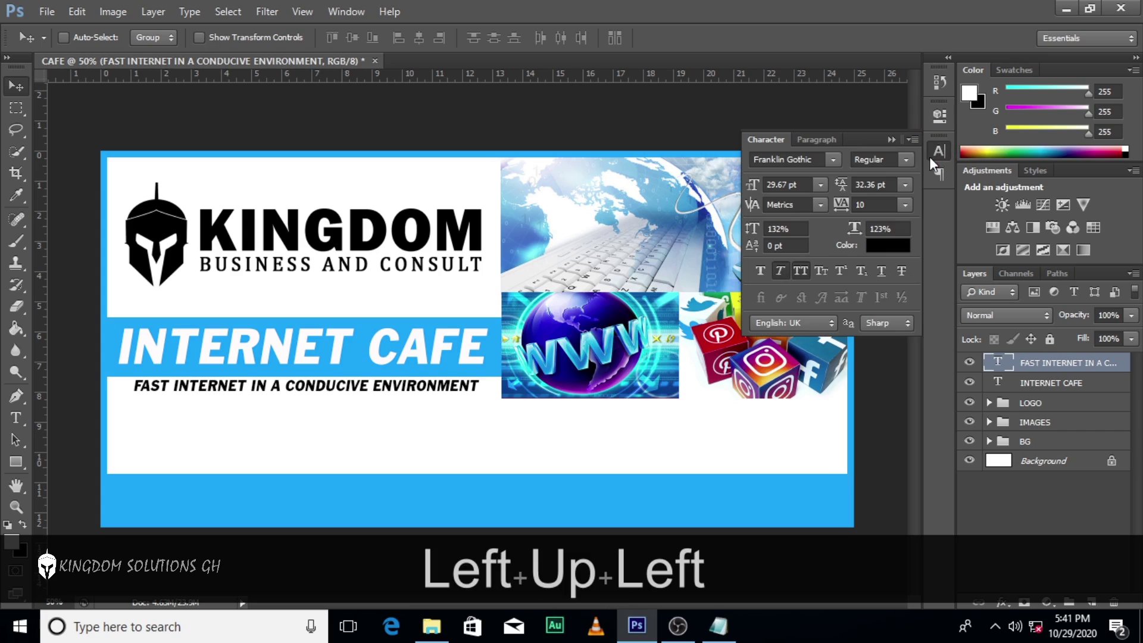
click(832, 161)
drag(989, 305, 995, 233)
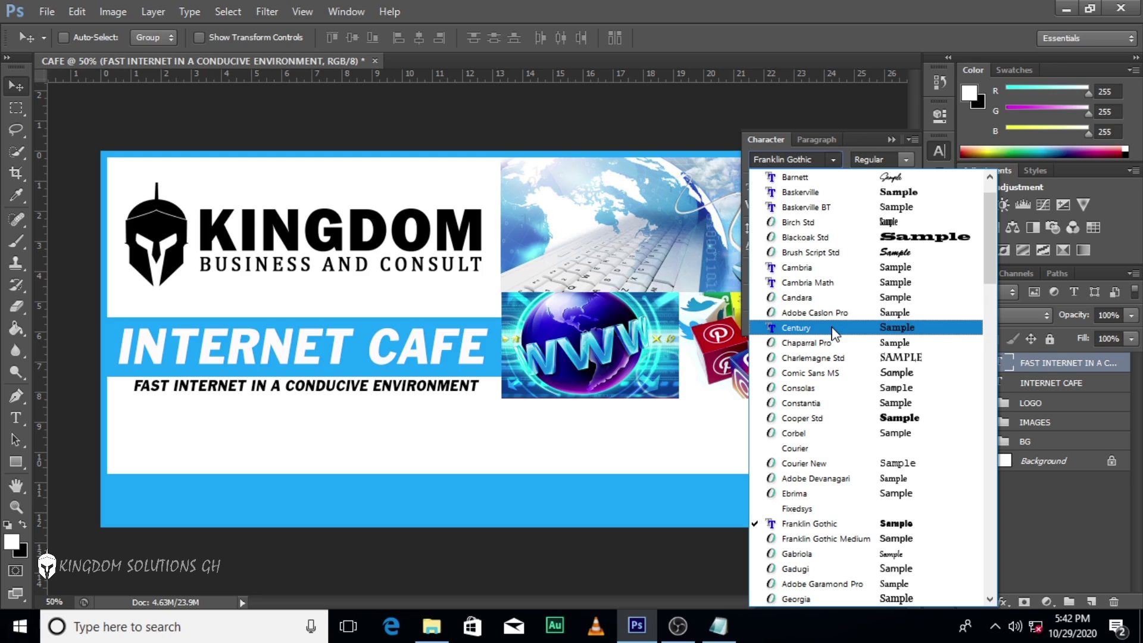
click(835, 273)
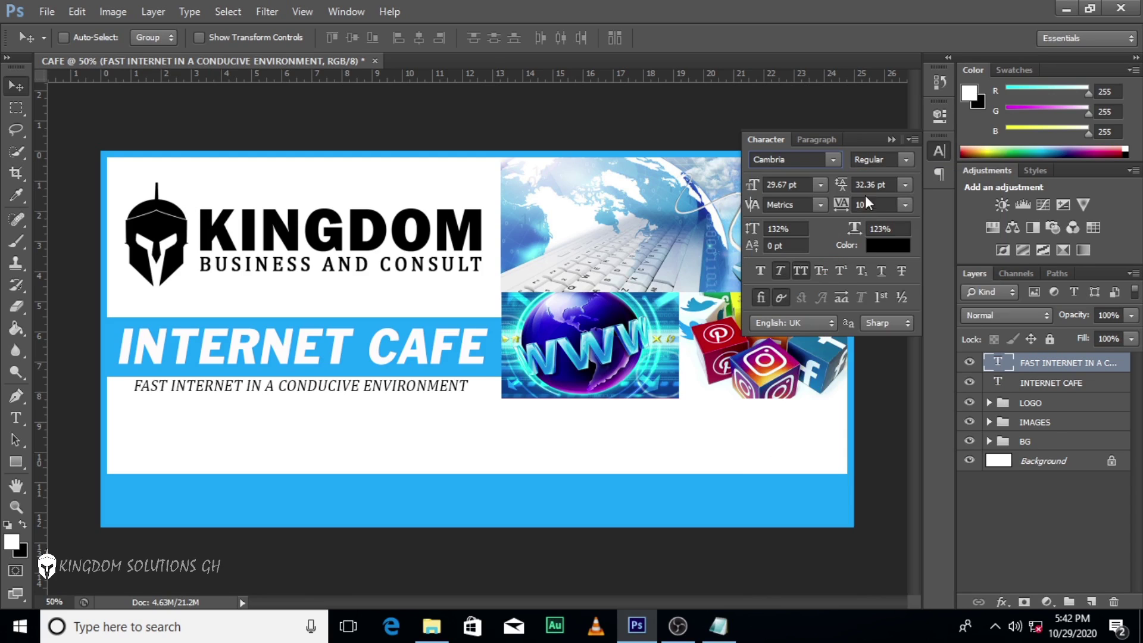
click(870, 160)
click(896, 208)
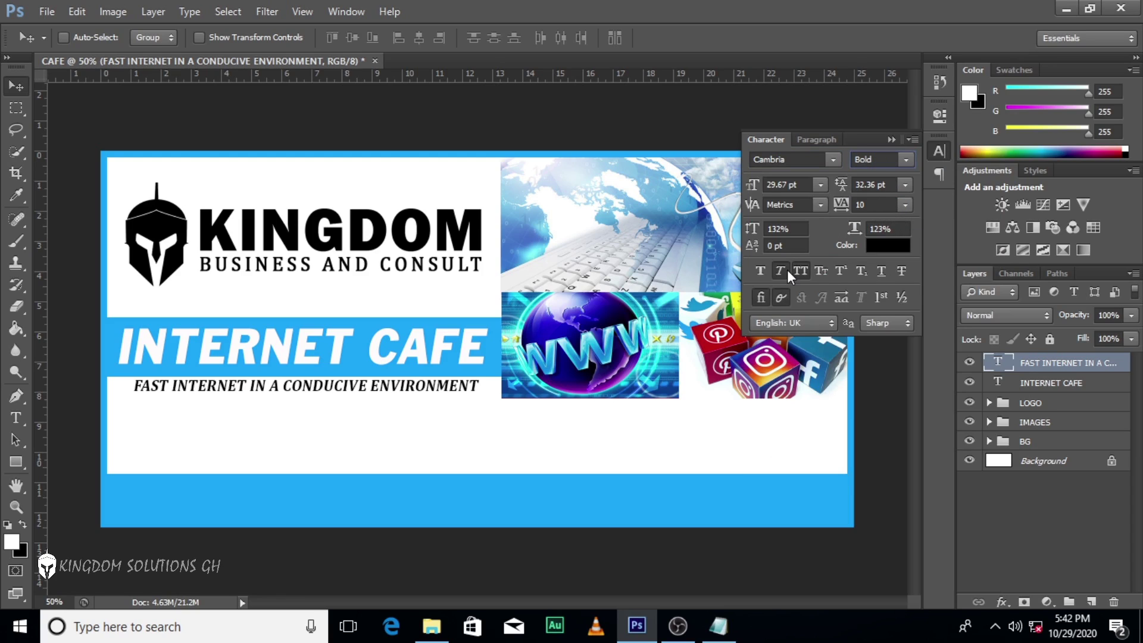
click(760, 272)
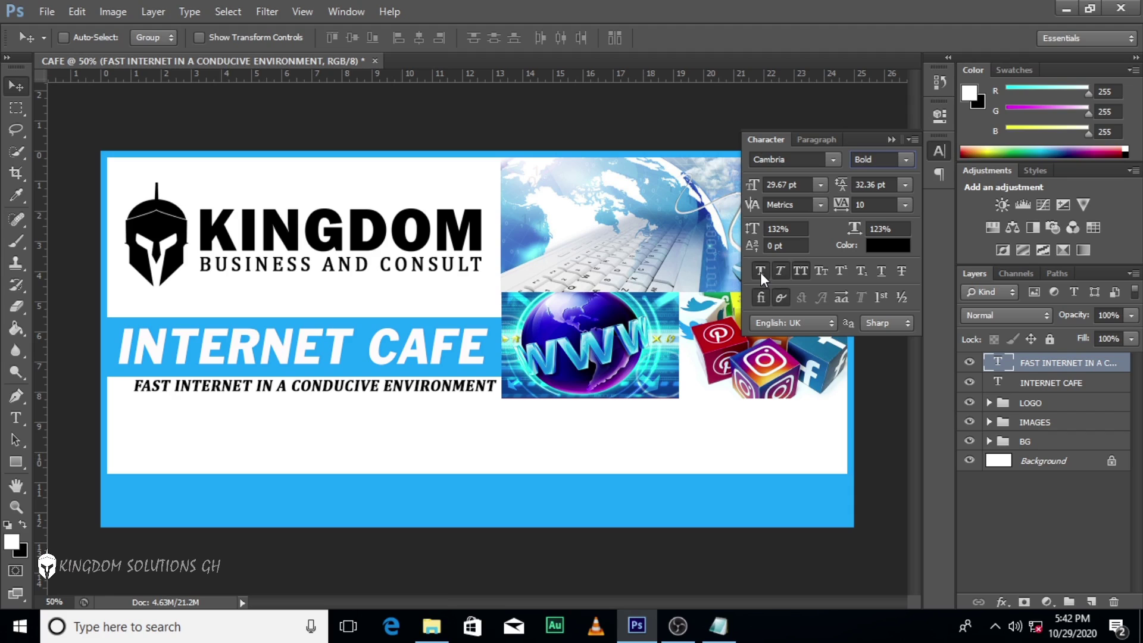
click(890, 140)
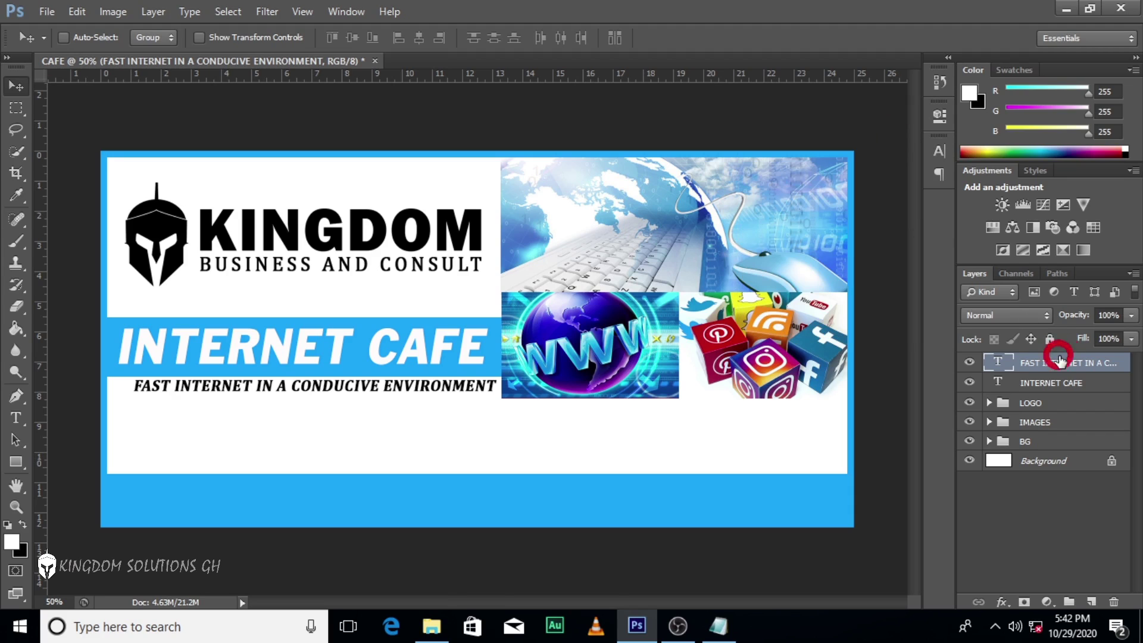
Turn Faux Bold back off and nudge the tagline into alignment under the headline.
key(v)
key(Left)
key(Left)
key(Left)
key(Left)
key(Left)
key(Left)
key(Left)
key(Left)
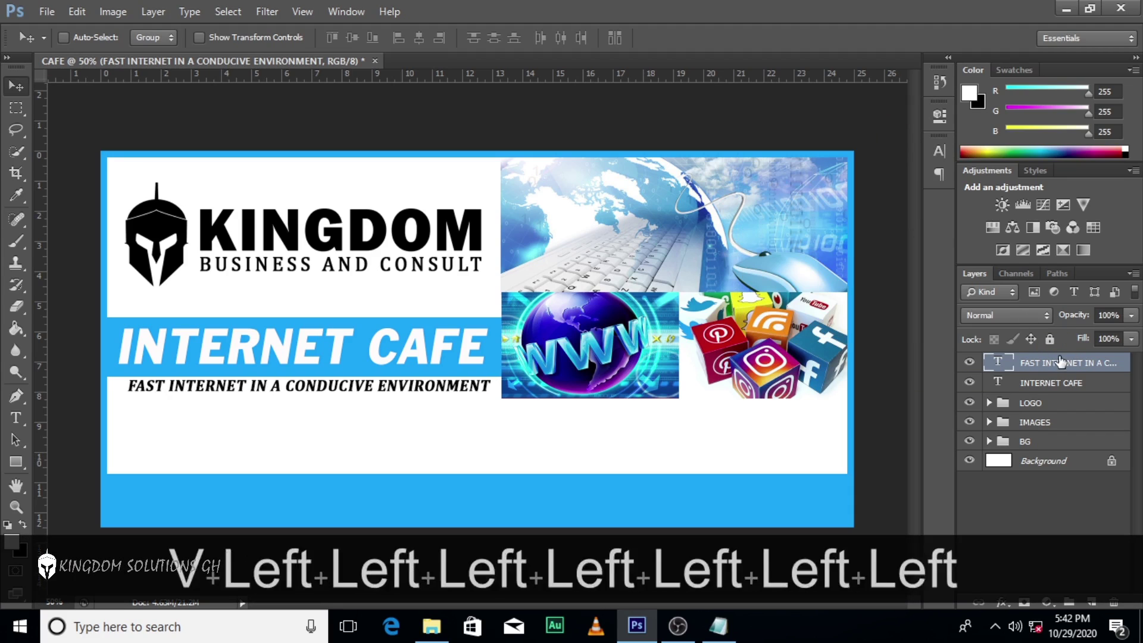
key(Left)
key(Left)
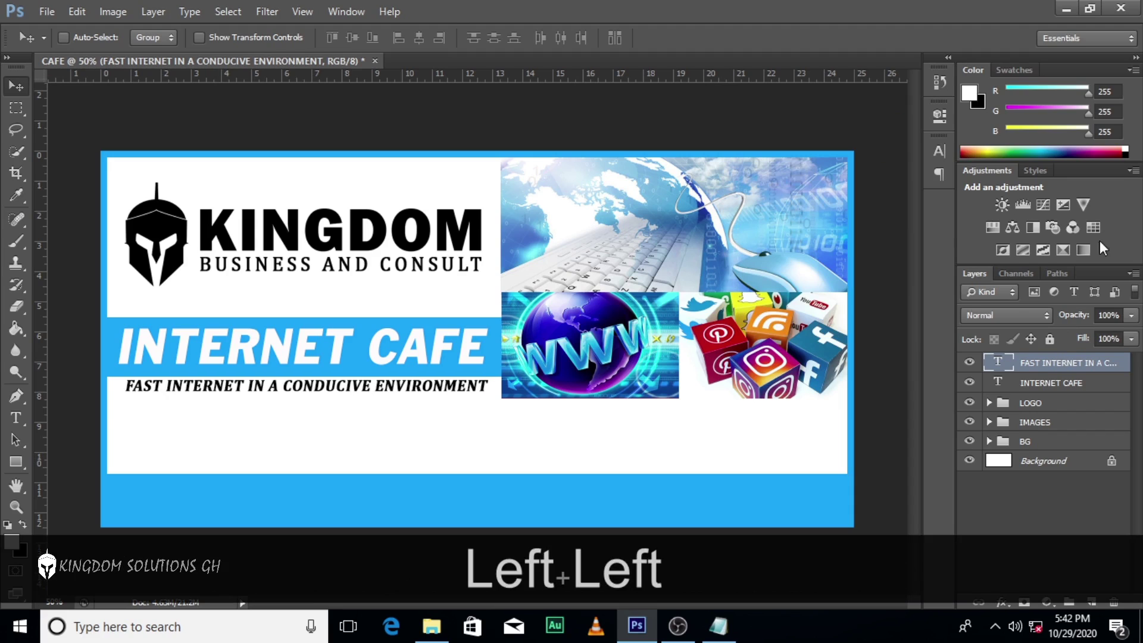
click(935, 152)
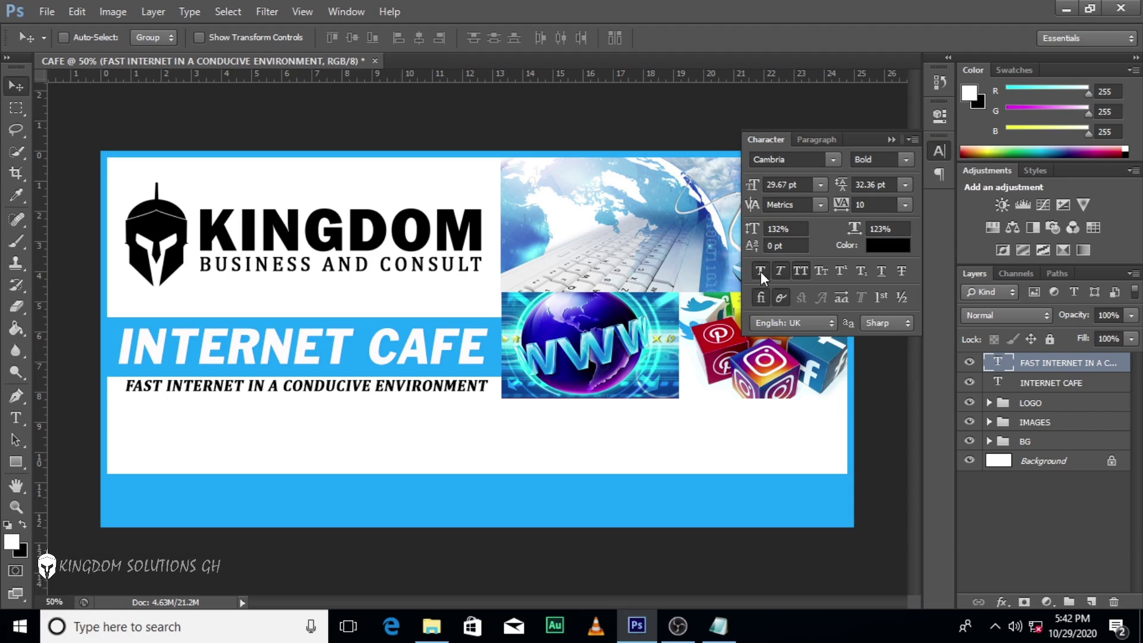
click(760, 271)
click(890, 139)
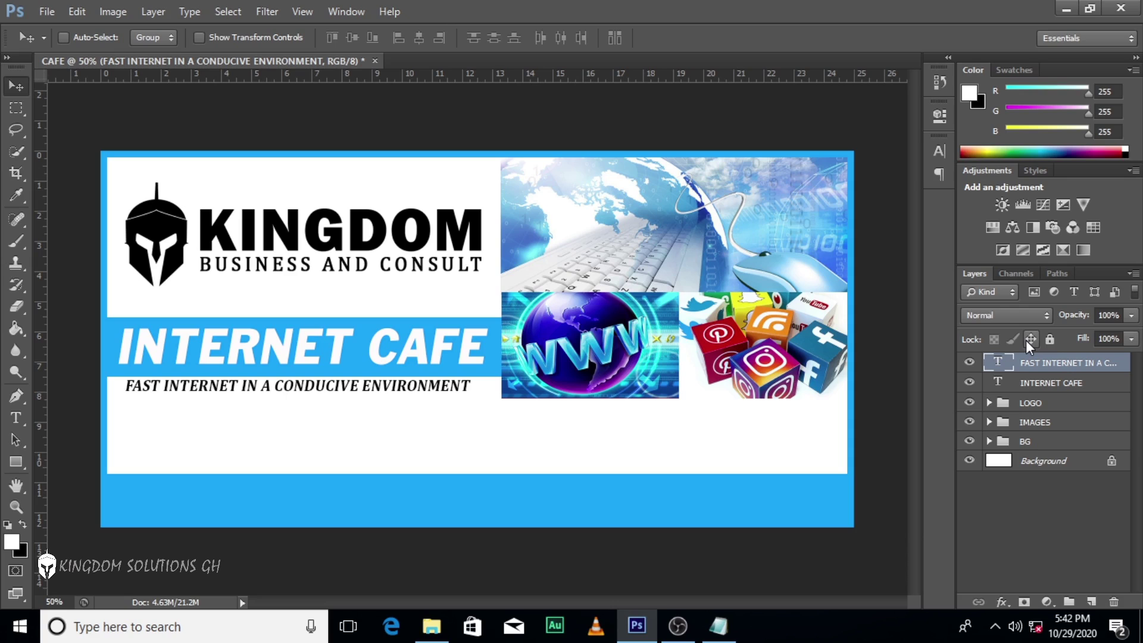
key(v)
key(Right)
key(Right)
key(Right)
key(Right)
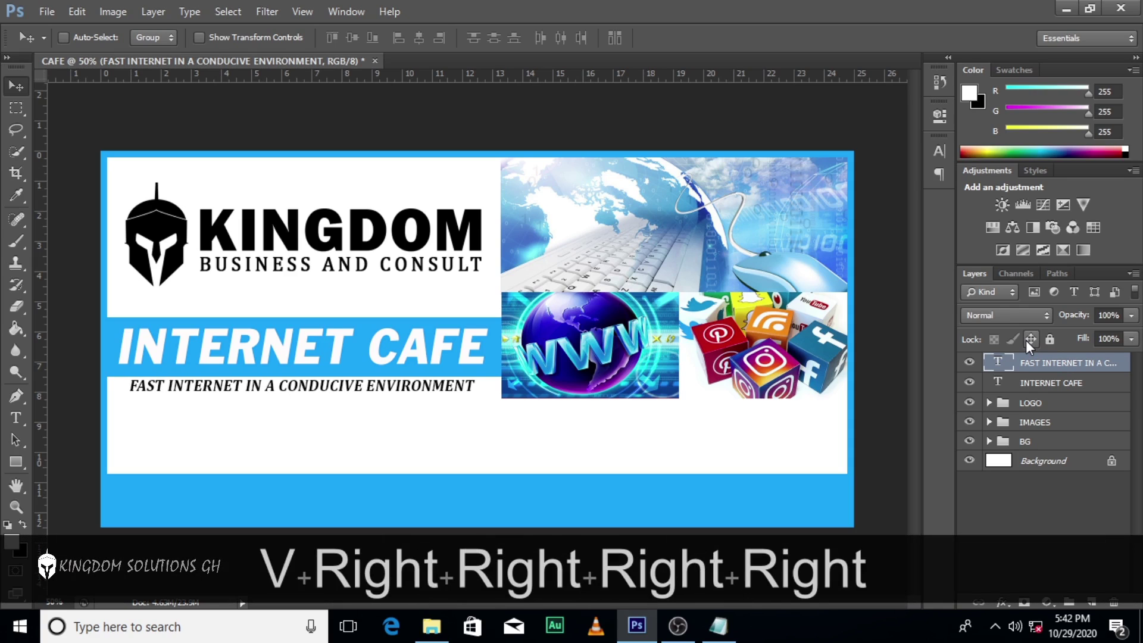
key(Left)
key(Left)
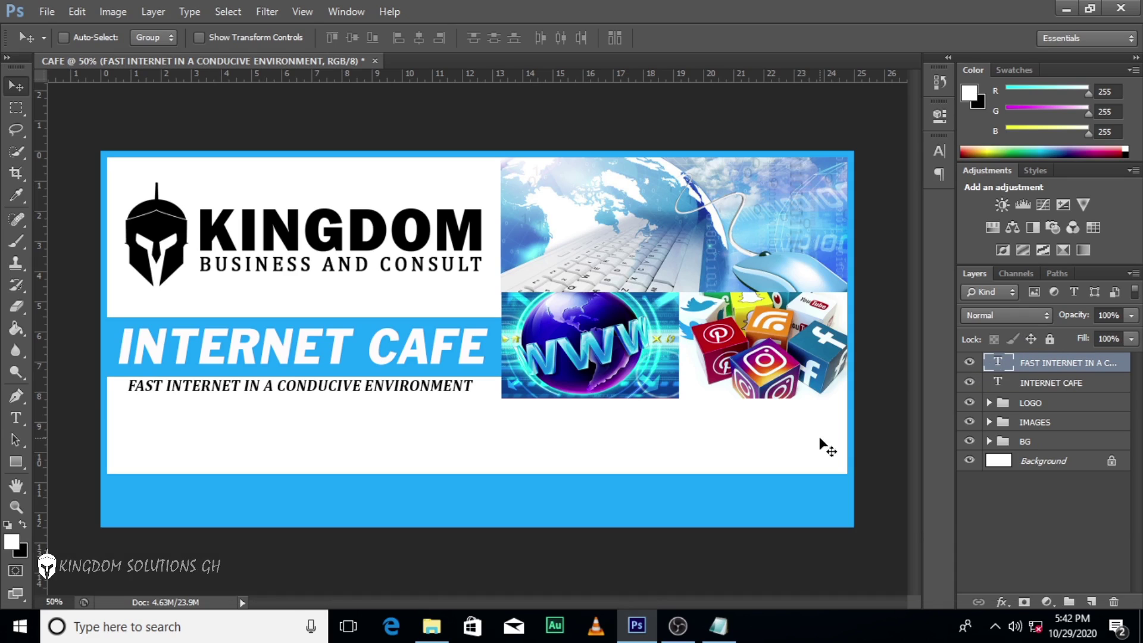
Create a text layer below the tagline containing Services copied from the notes.
key(t)
click(329, 451)
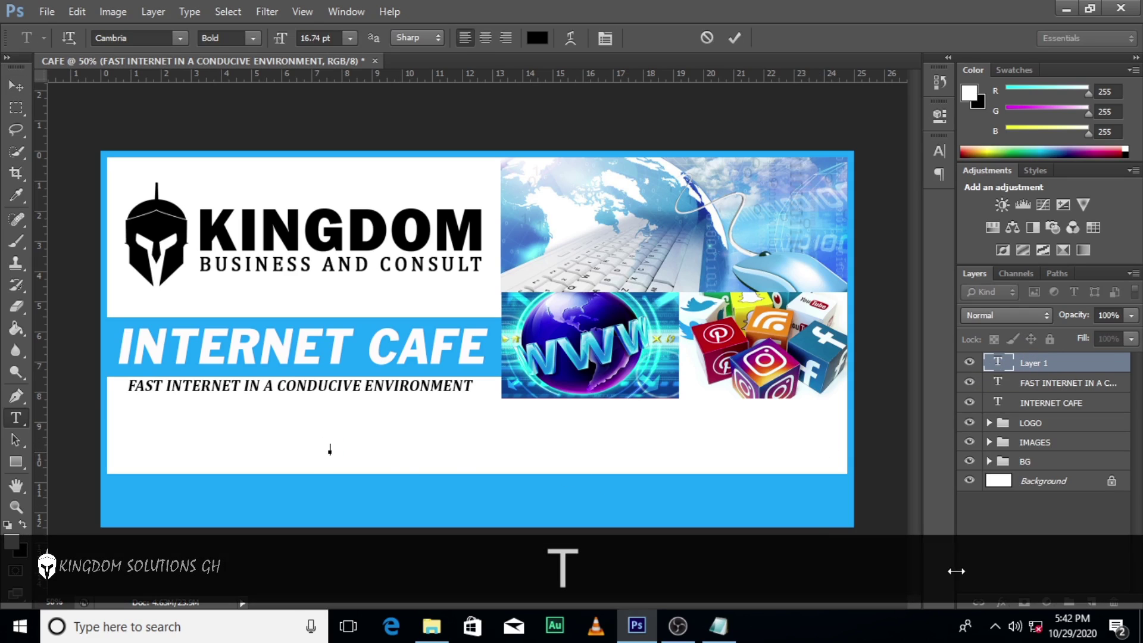
click(719, 626)
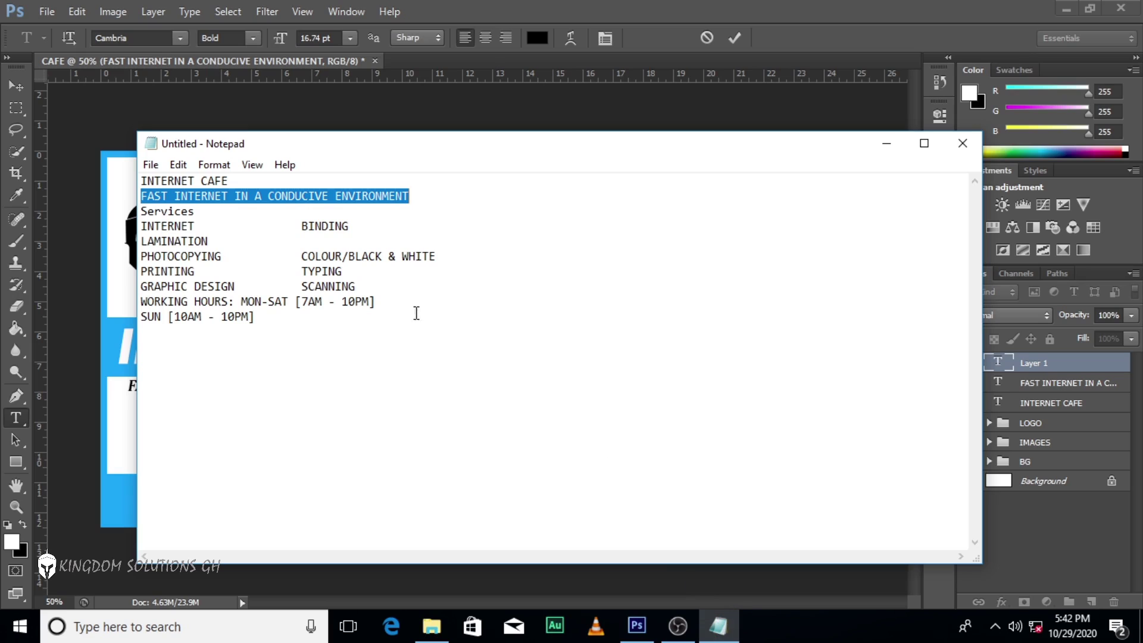
drag(211, 213, 128, 217)
key(ctrl+c)
click(420, 6)
key(ctrl+v)
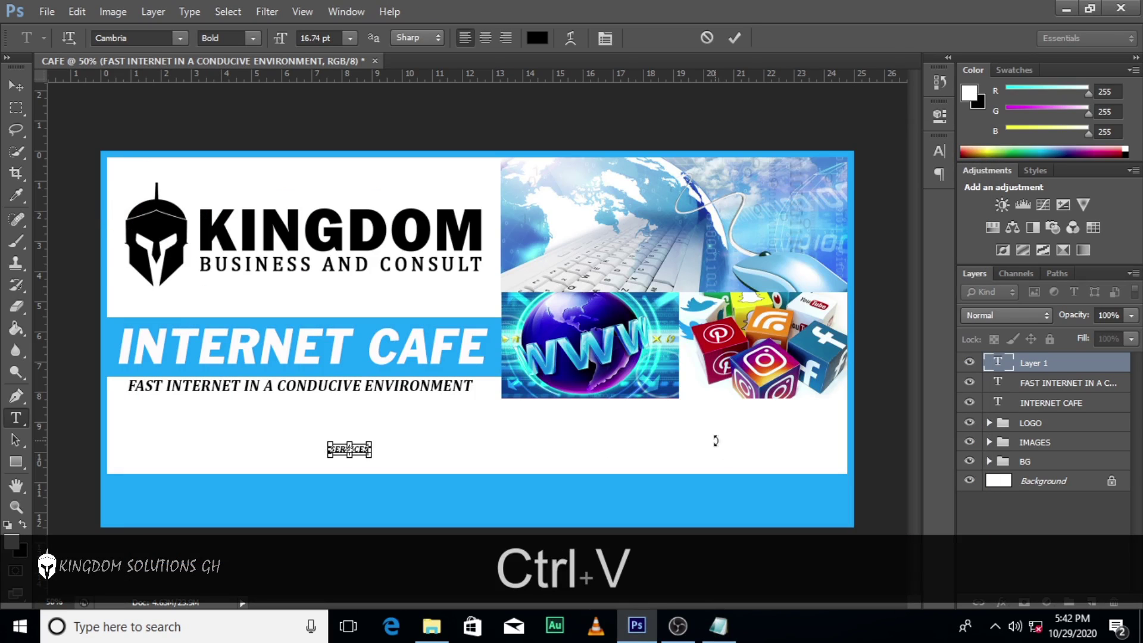
click(1004, 361)
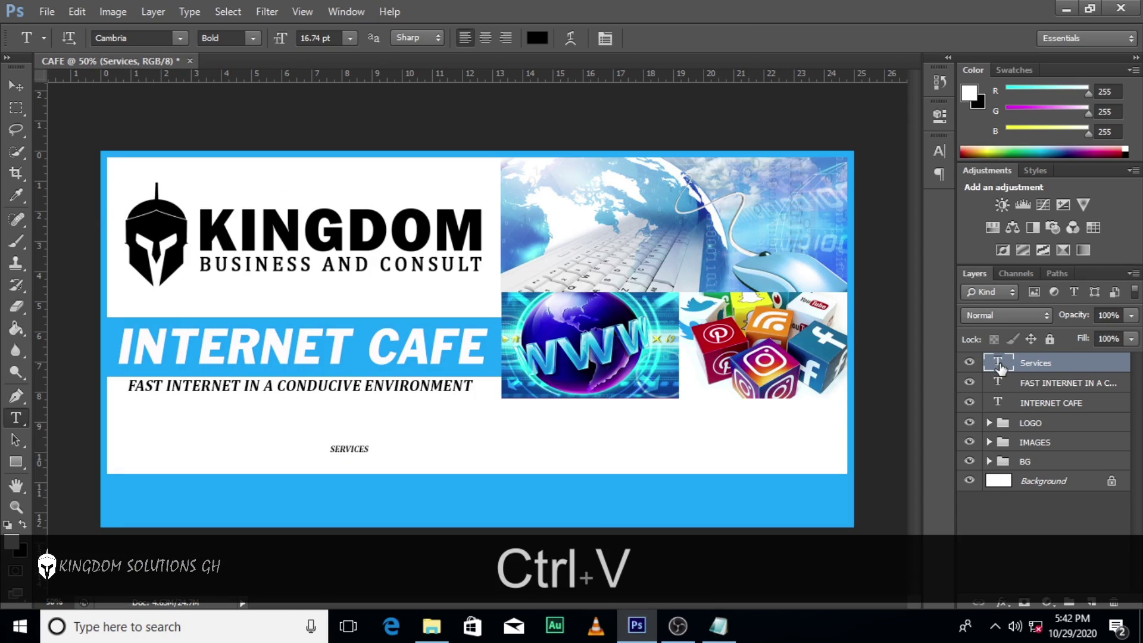
Turn off All Caps for Services and enlarge it to about 330% (55.54 pt).
click(941, 150)
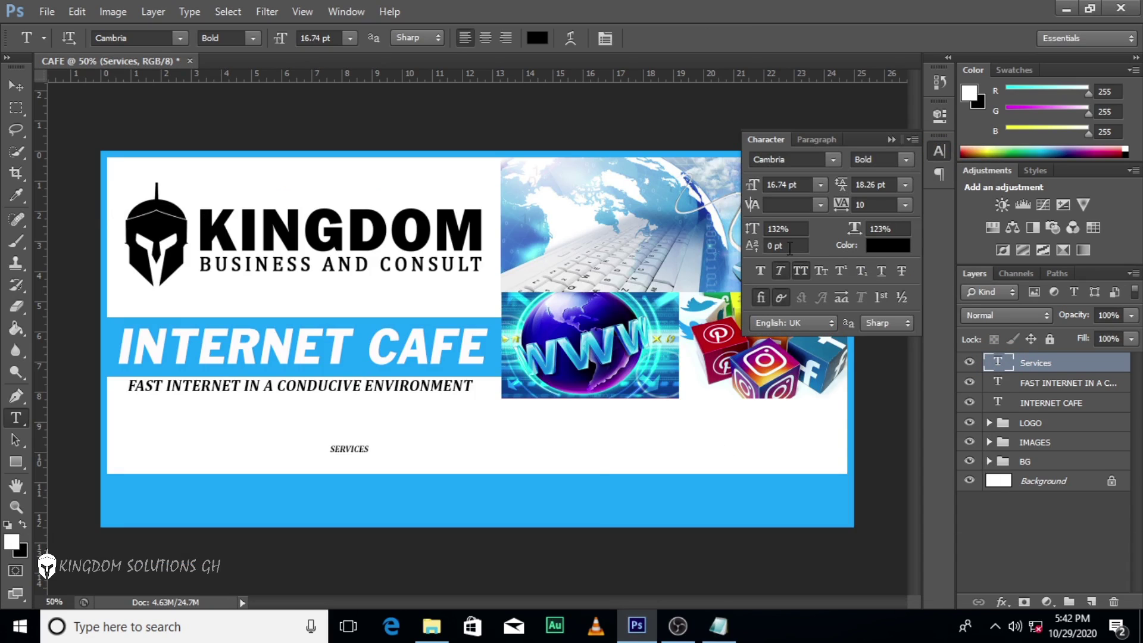
click(799, 270)
click(892, 139)
key(ctrl+t)
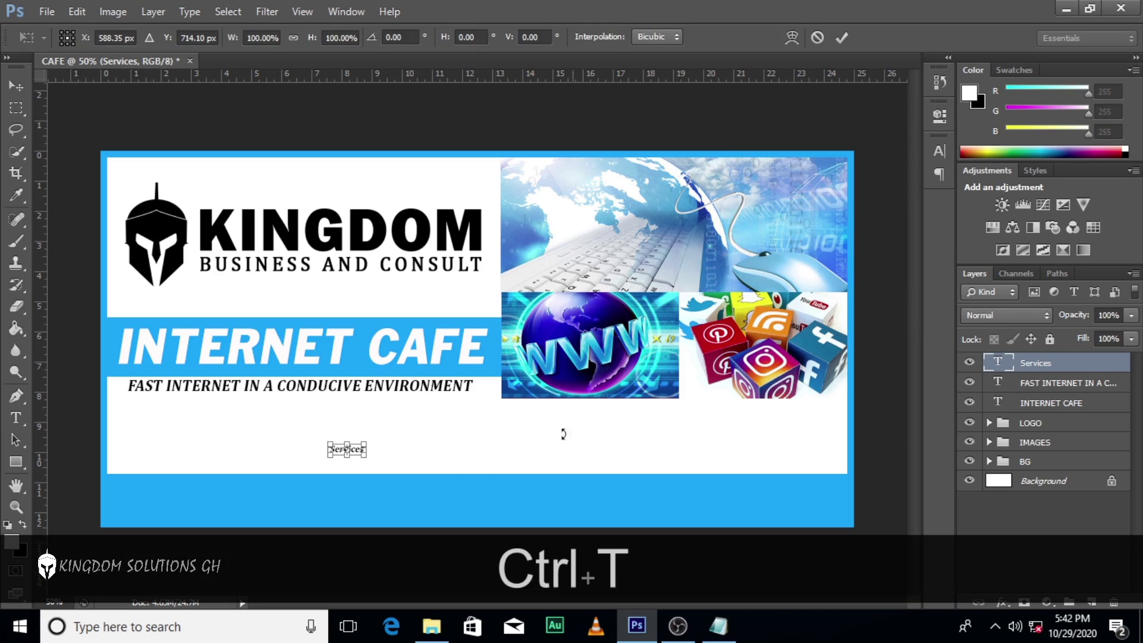
drag(362, 455, 333, 427)
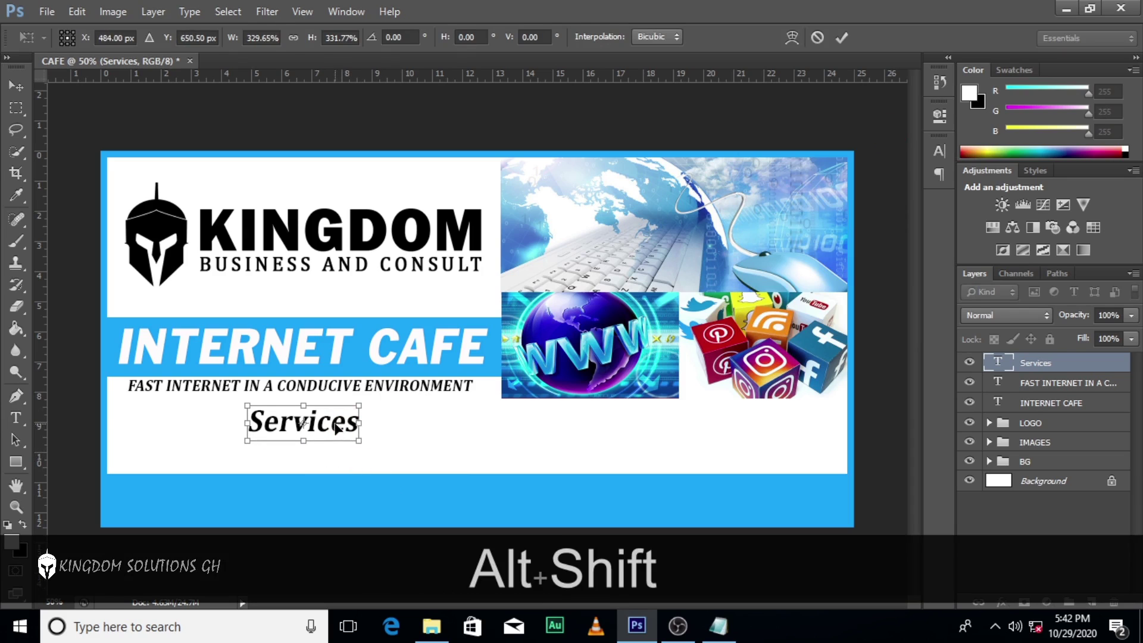
key(Return)
click(940, 146)
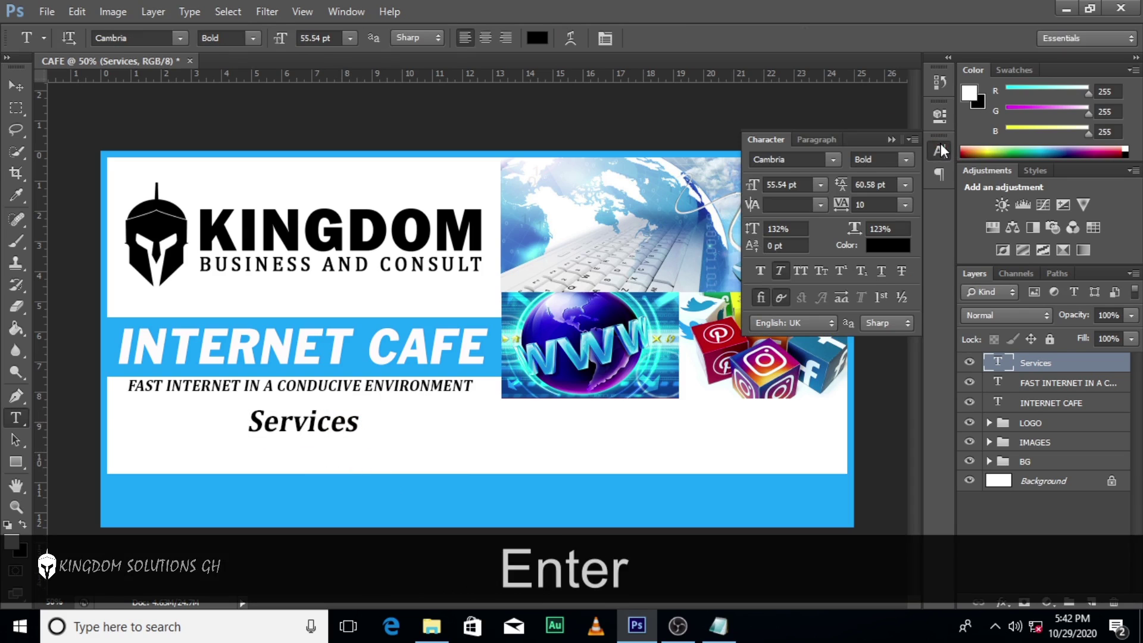
Change the Services heading font to Brush Script Std, after briefly trying Chaparral Pro.
click(829, 159)
click(984, 252)
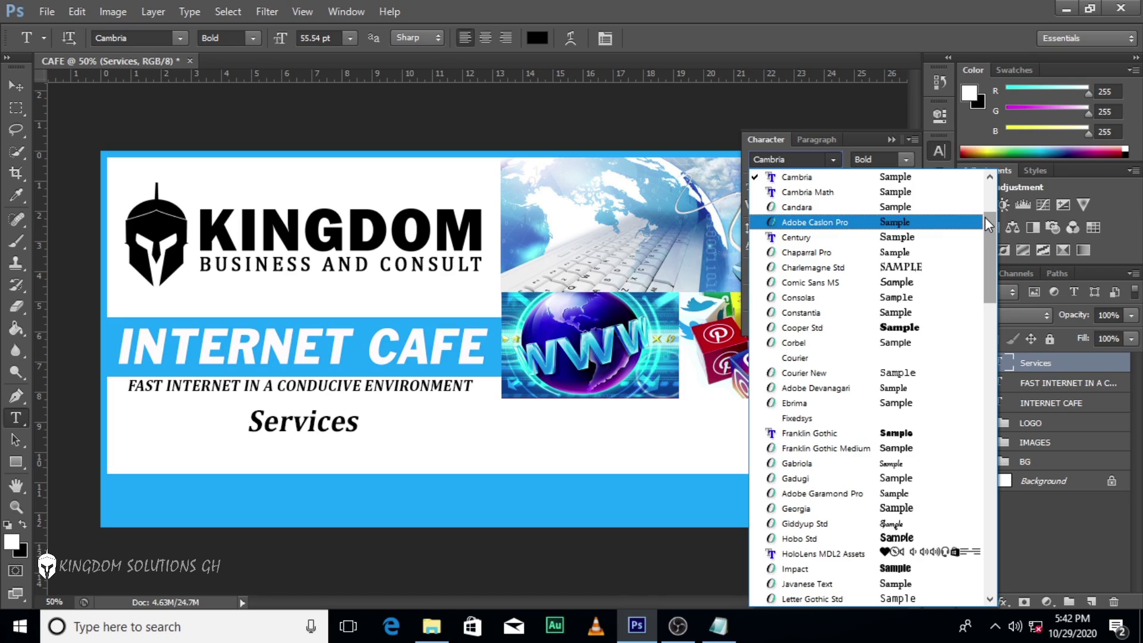
click(841, 161)
drag(985, 260, 984, 212)
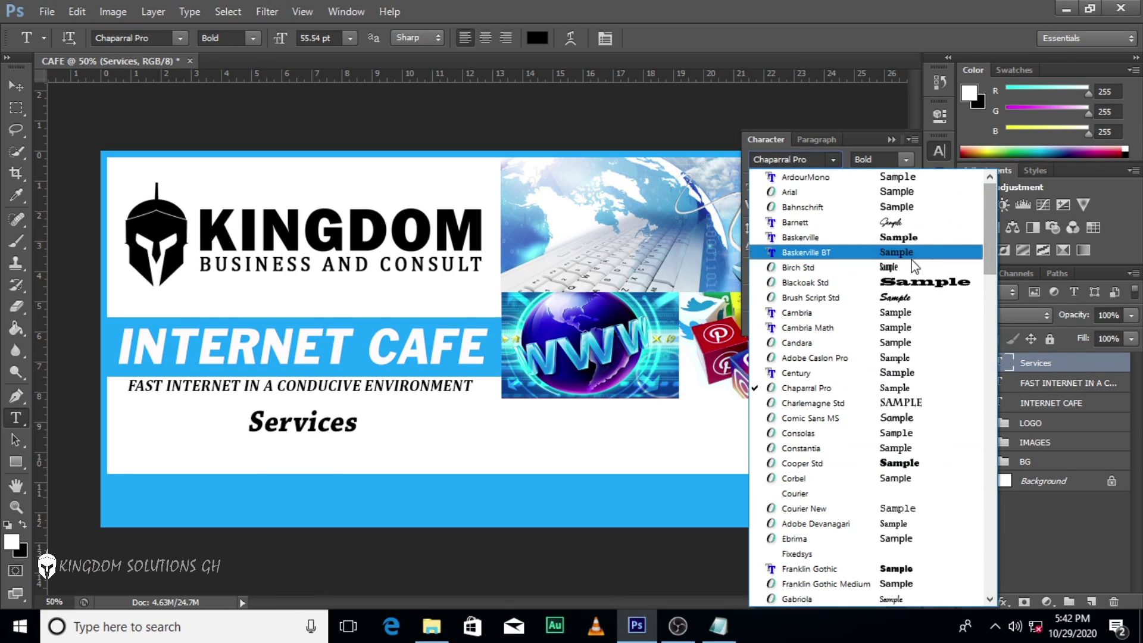
click(858, 298)
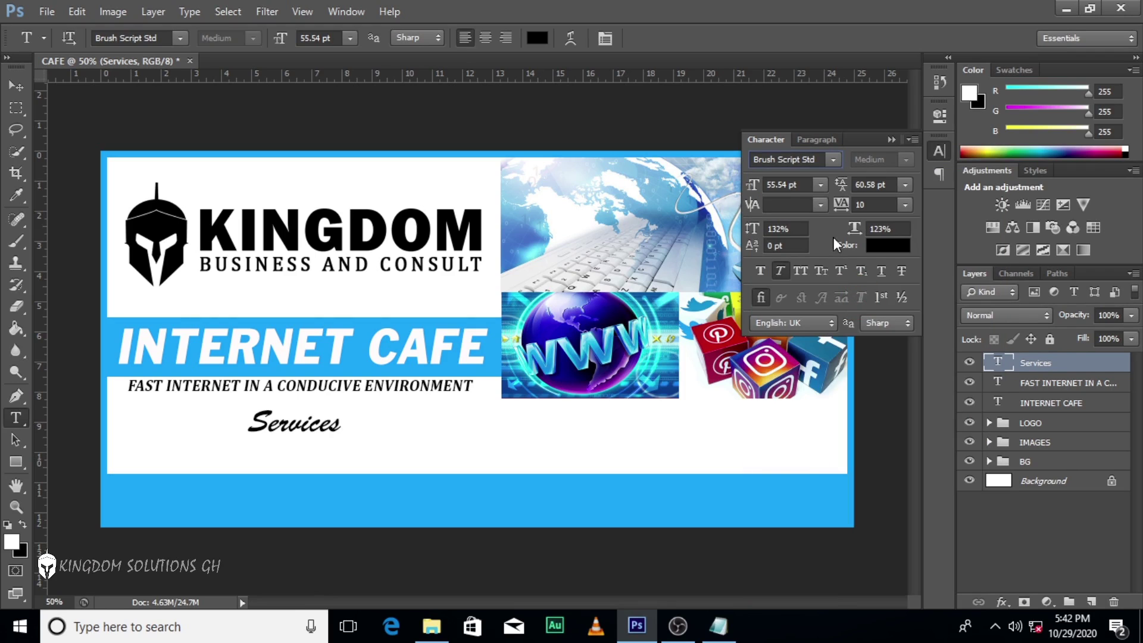
Colour the Services text with the blue sampled from the banner.
click(888, 246)
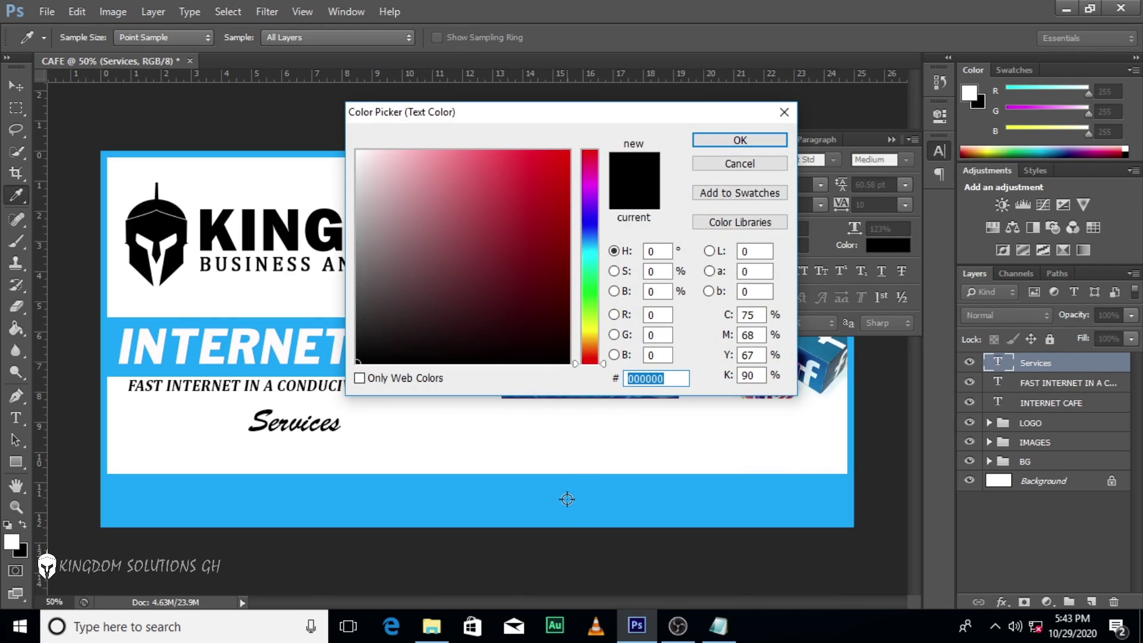
click(566, 499)
click(733, 141)
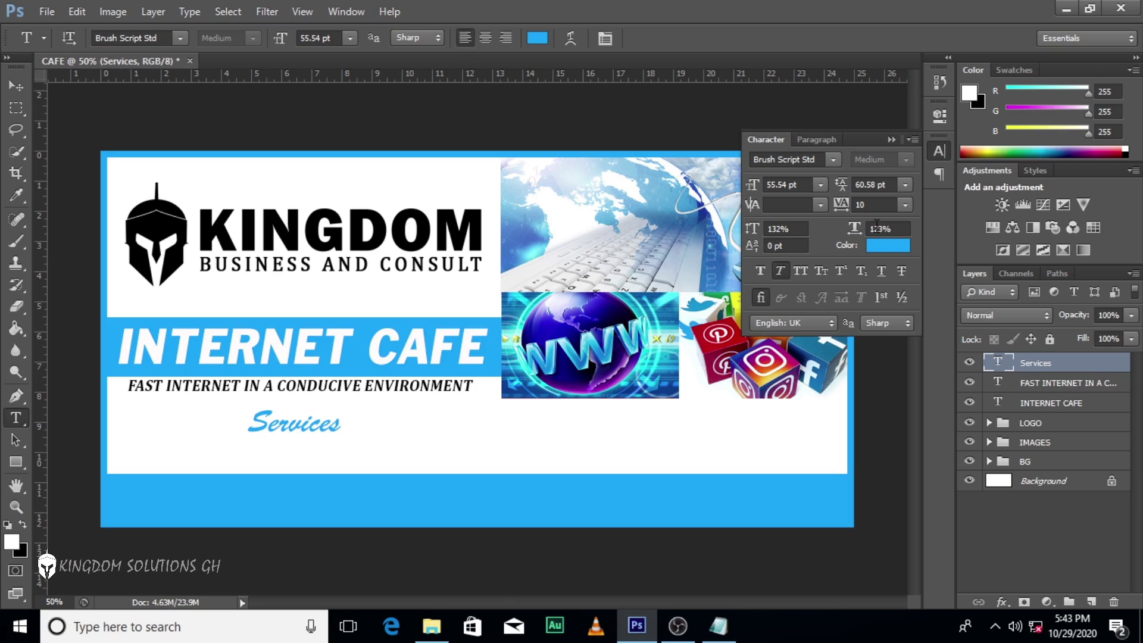
Add a 2 px outline stroke to the Services layer.
double_click(1127, 369)
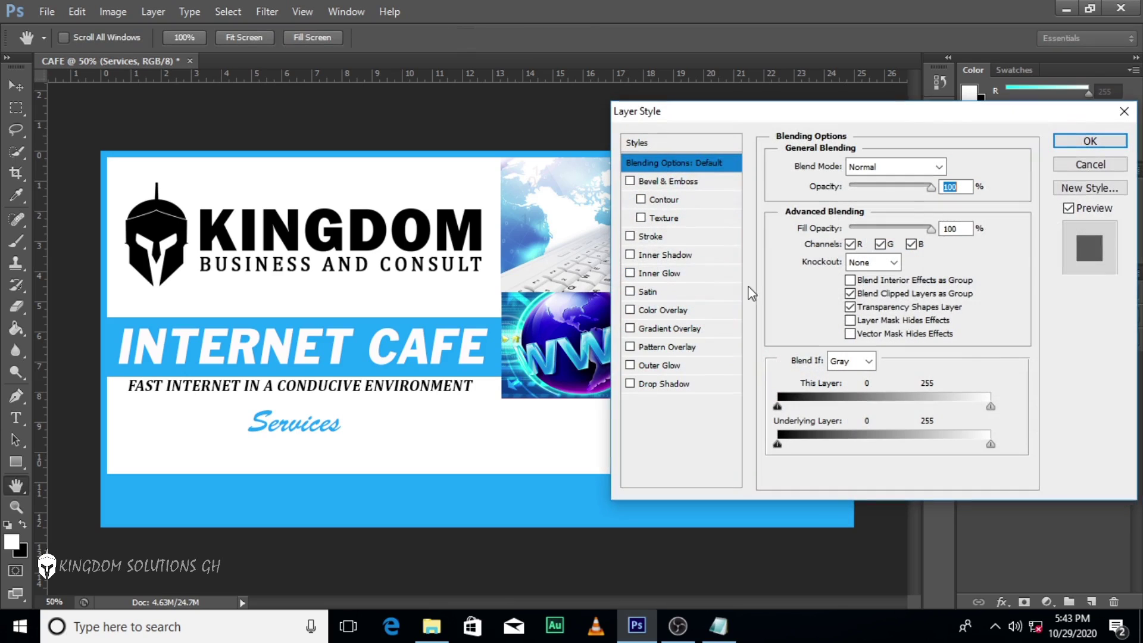
click(649, 238)
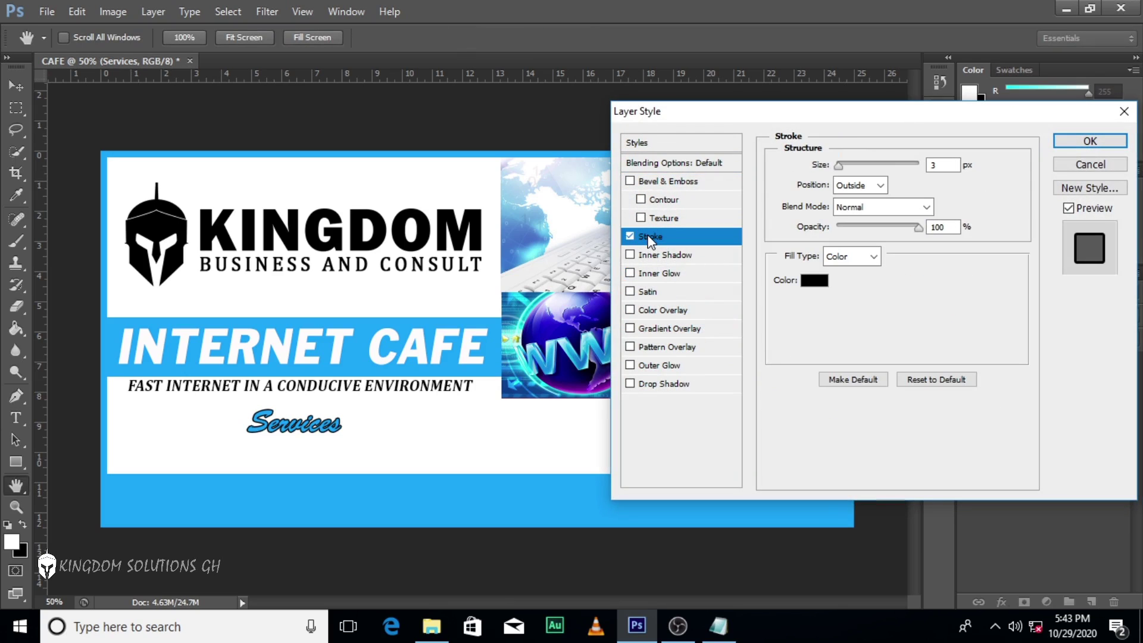
double_click(933, 165)
text(2)
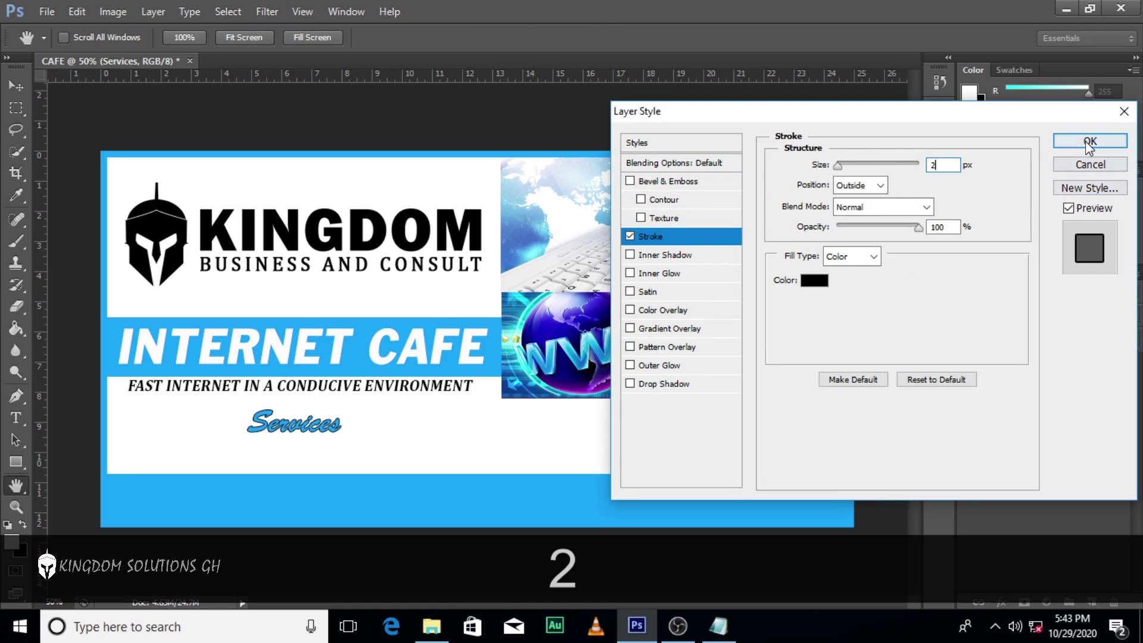
click(1090, 143)
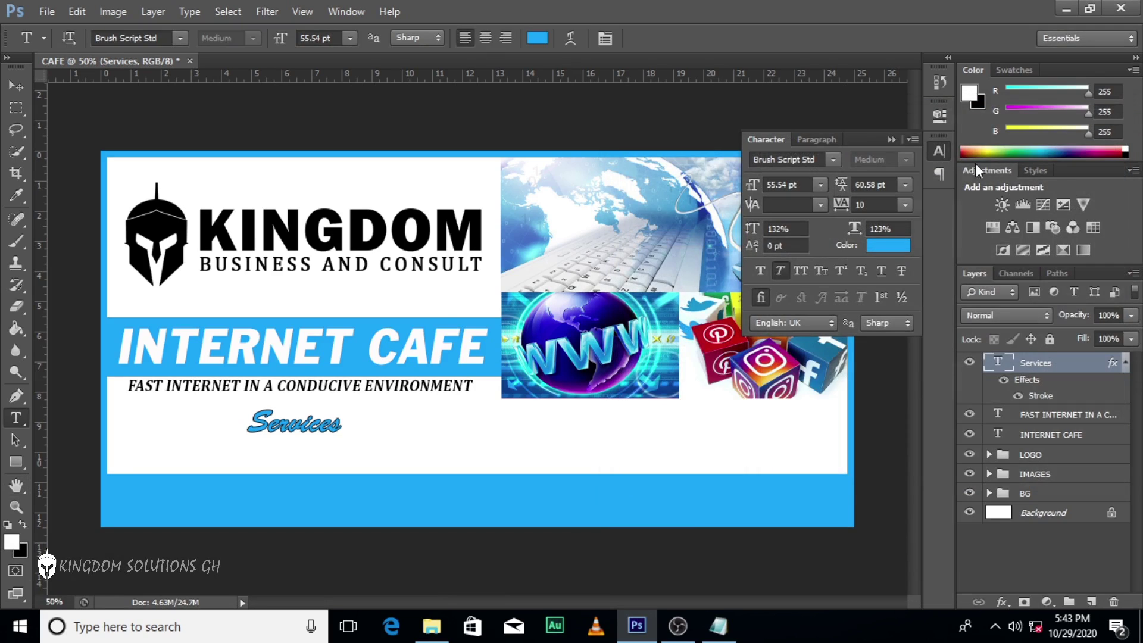
Nudge the Services heading up and slightly right, just beneath the tagline.
click(892, 140)
key(ctrl+equal)
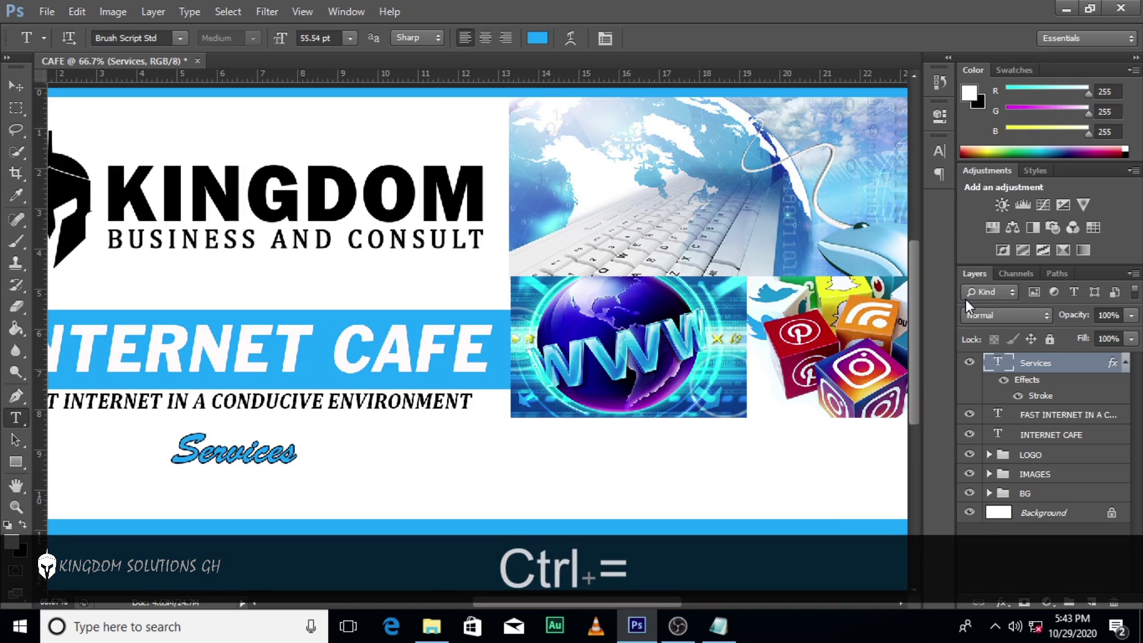
key(ctrl+0)
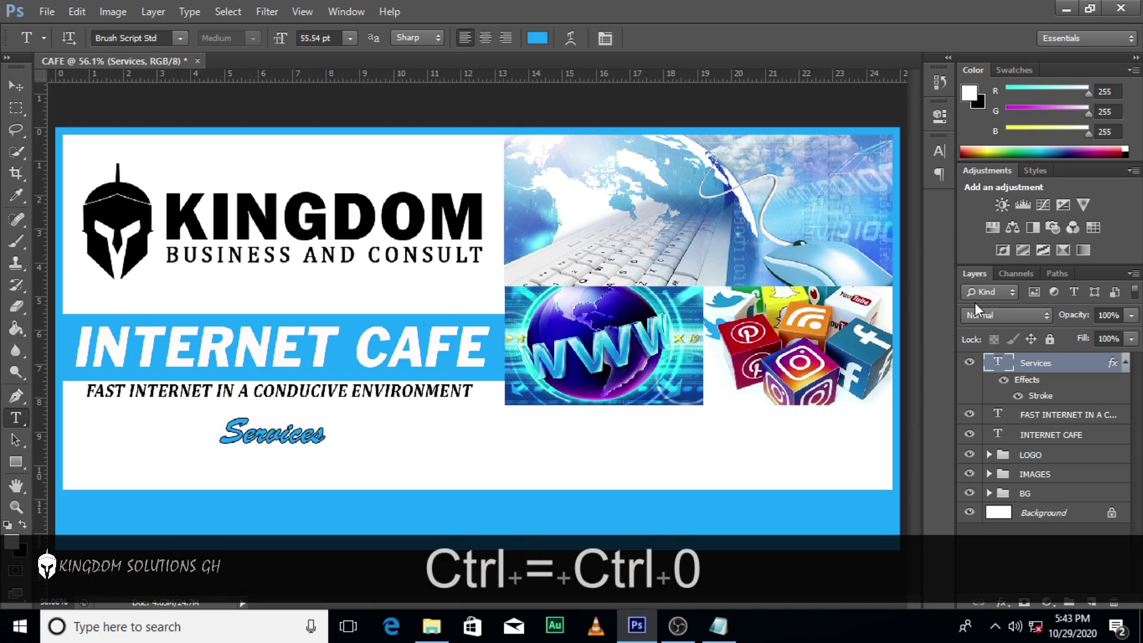
key(v)
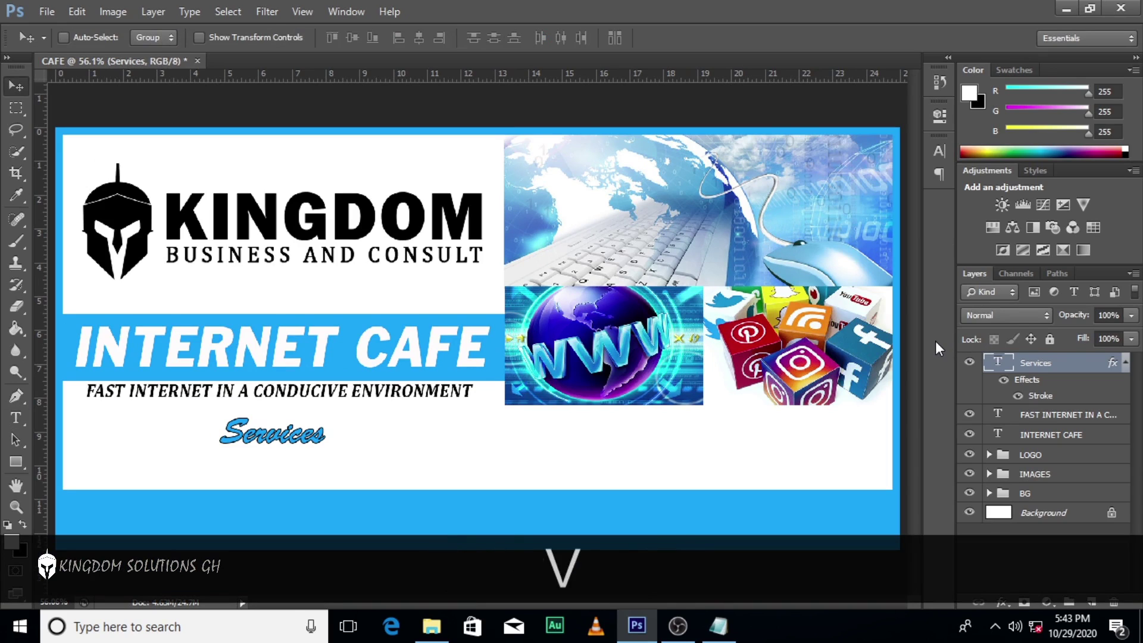
key(Up)
key(Up)
key(Up)
key(Up)
key(Right)
key(Right)
key(Right)
key(Right)
key(Up)
key(Up)
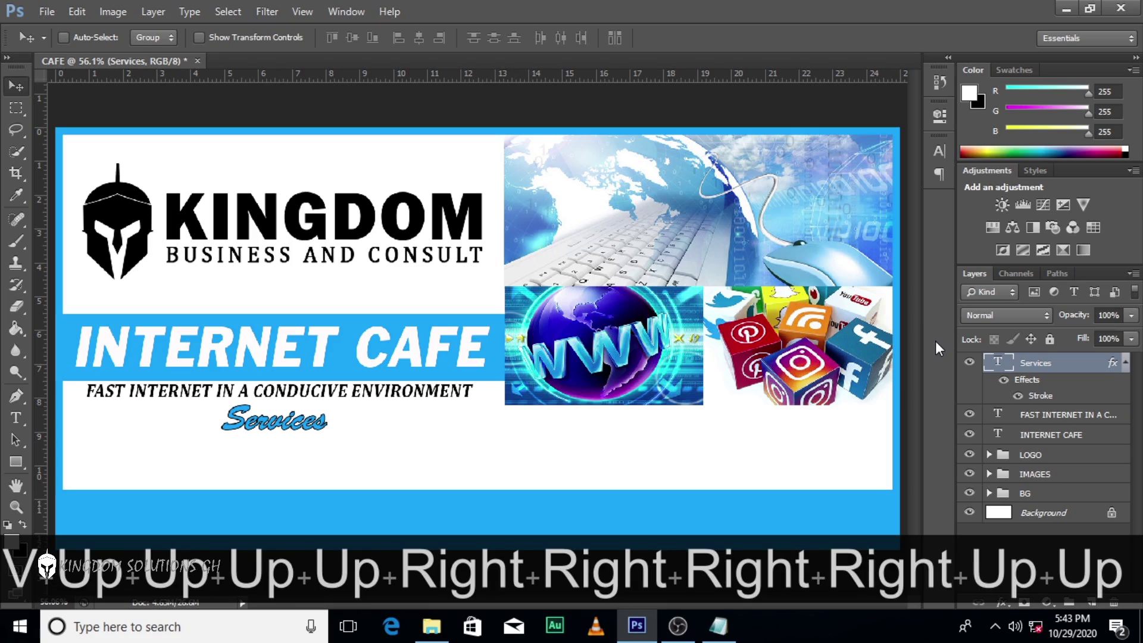
key(Right)
key(Right)
Nudge Services slightly down and zoom the view out to 50%.
key(Down)
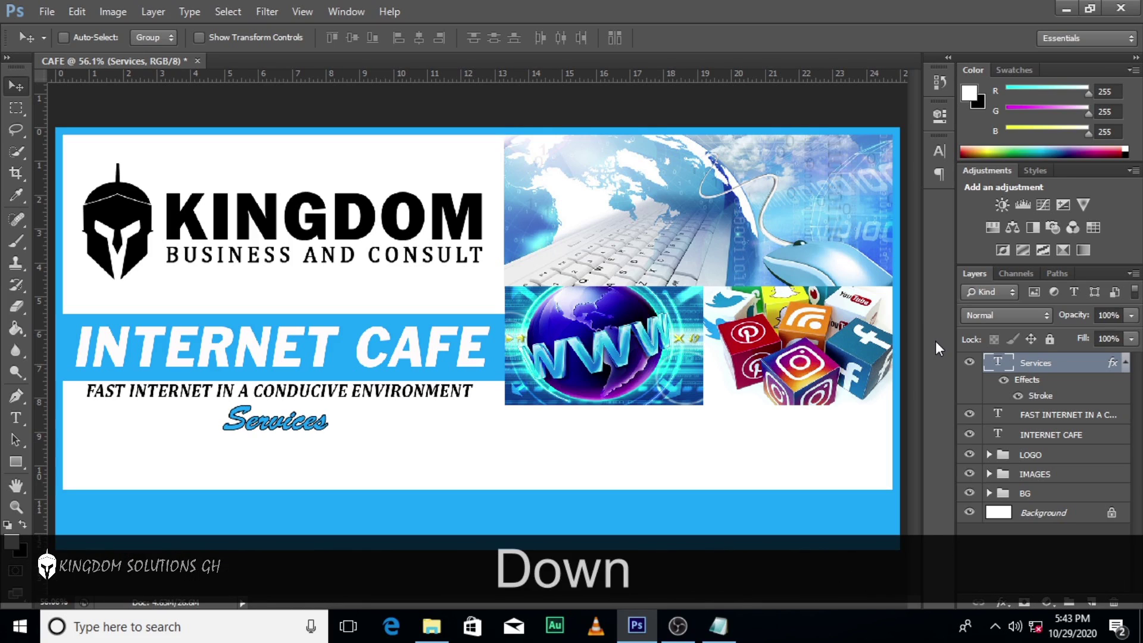
click(939, 153)
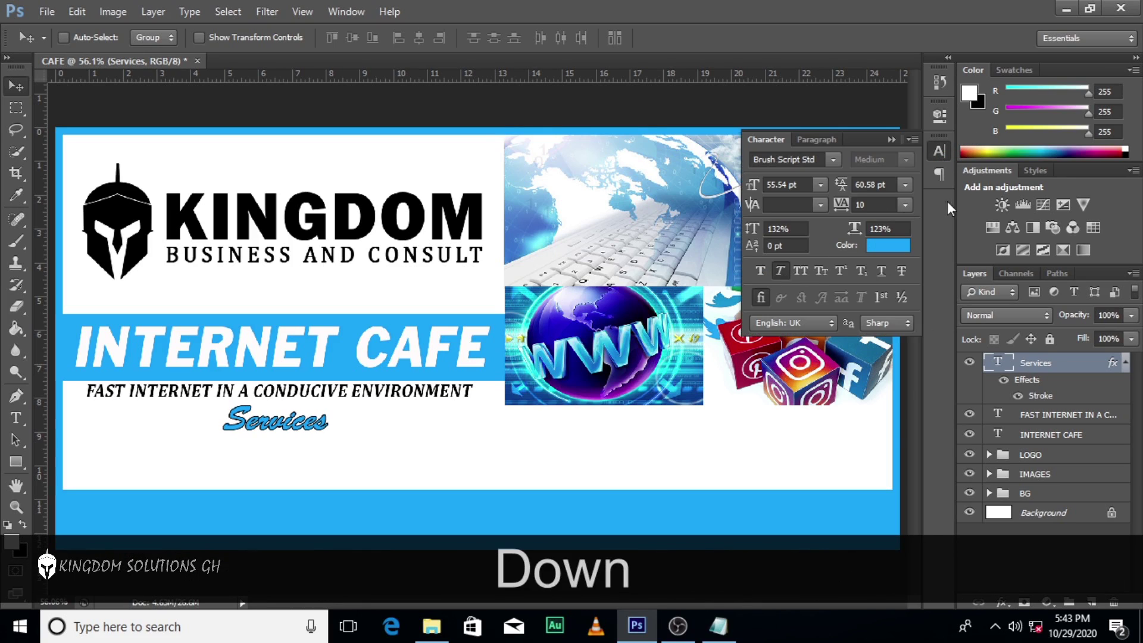
key(ctrl+minus)
click(889, 141)
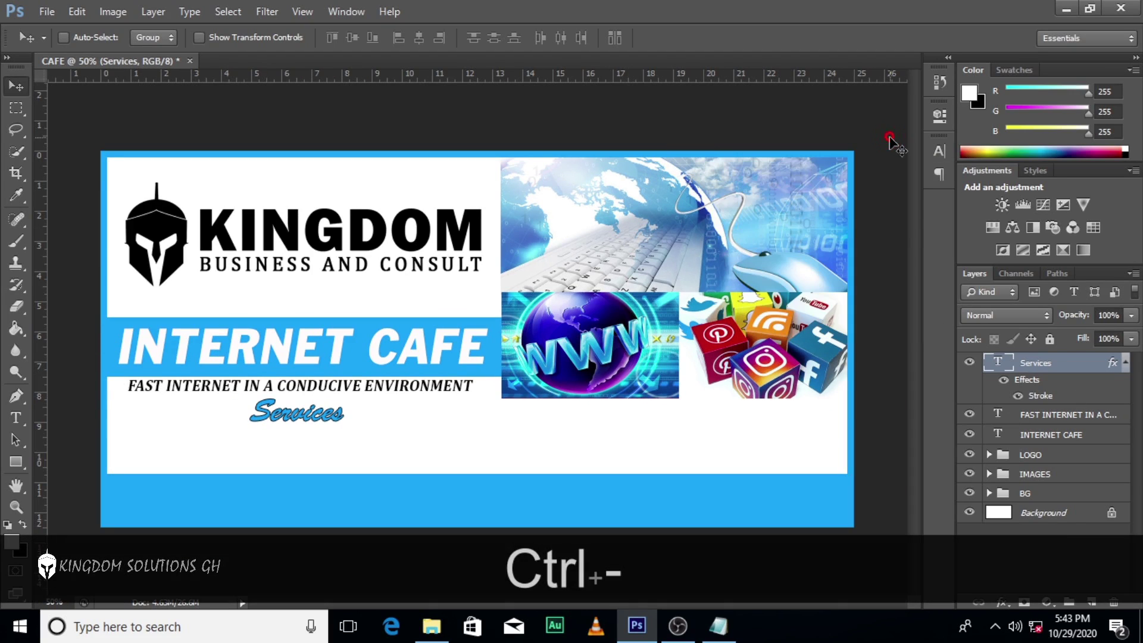
Add an INTERNET text line below Services, pasting the word from the Notepad notes.
key(t)
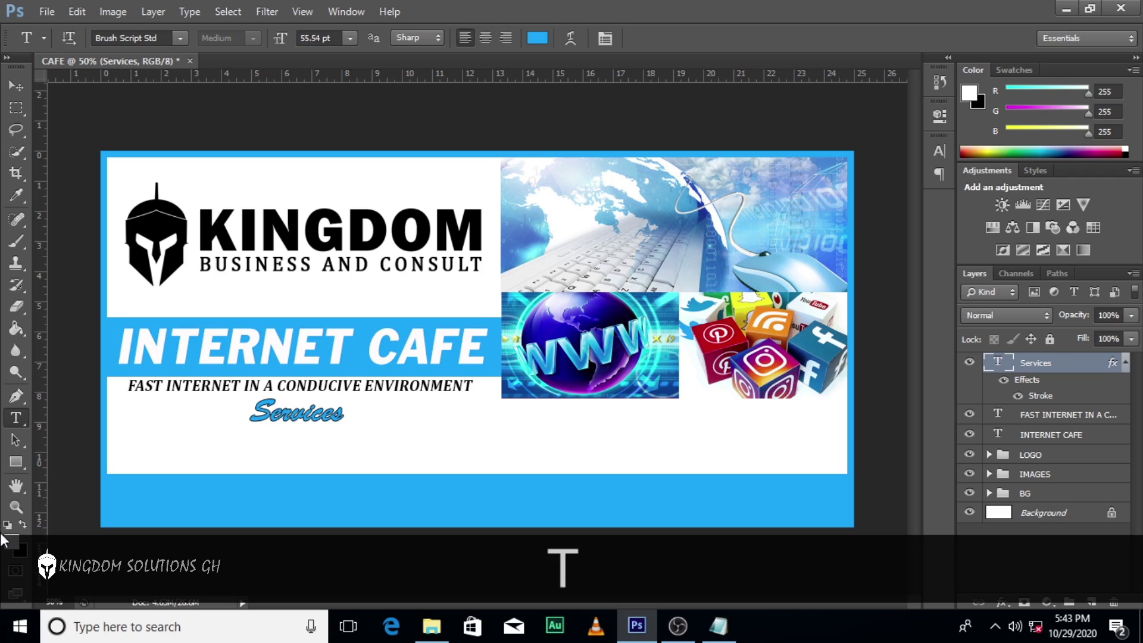
click(147, 454)
click(719, 626)
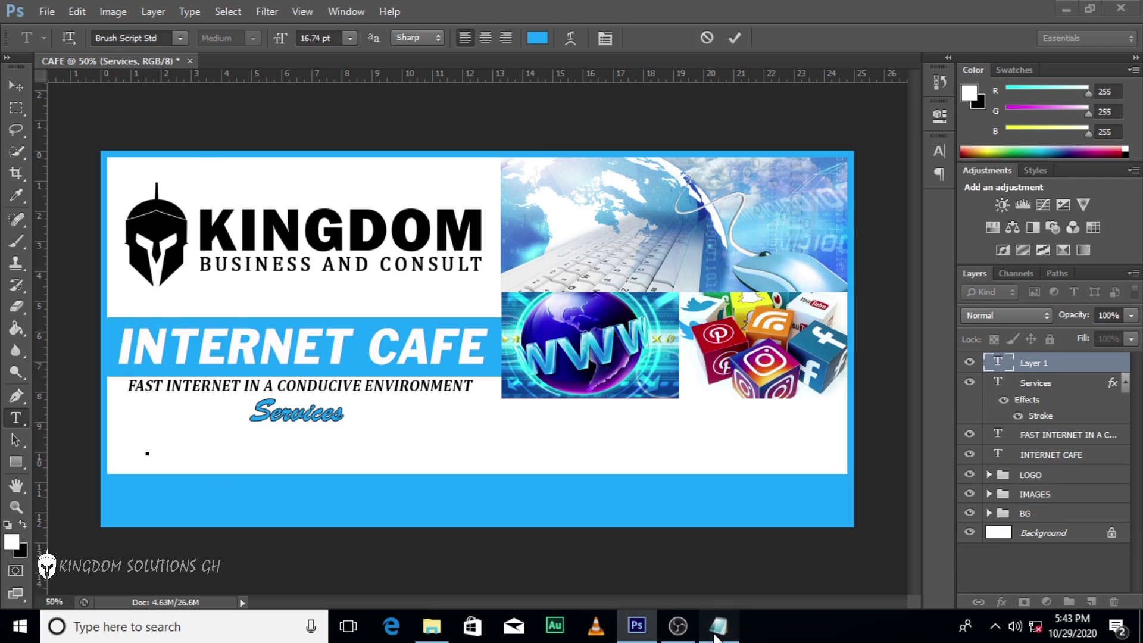
drag(206, 227, 146, 226)
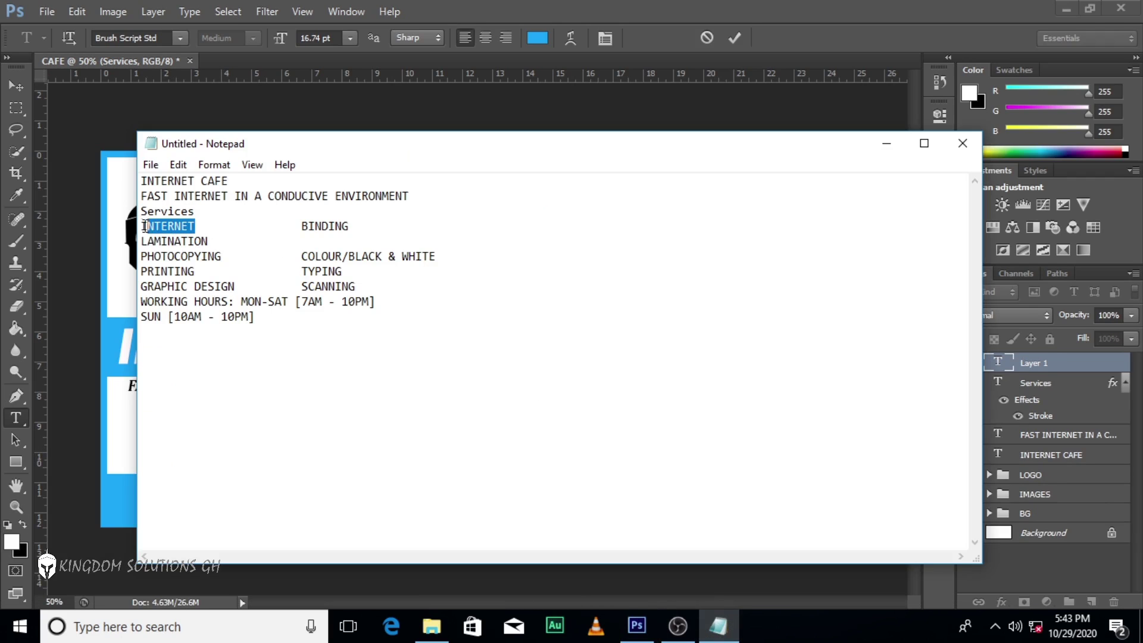
key(ctrl+c)
click(637, 626)
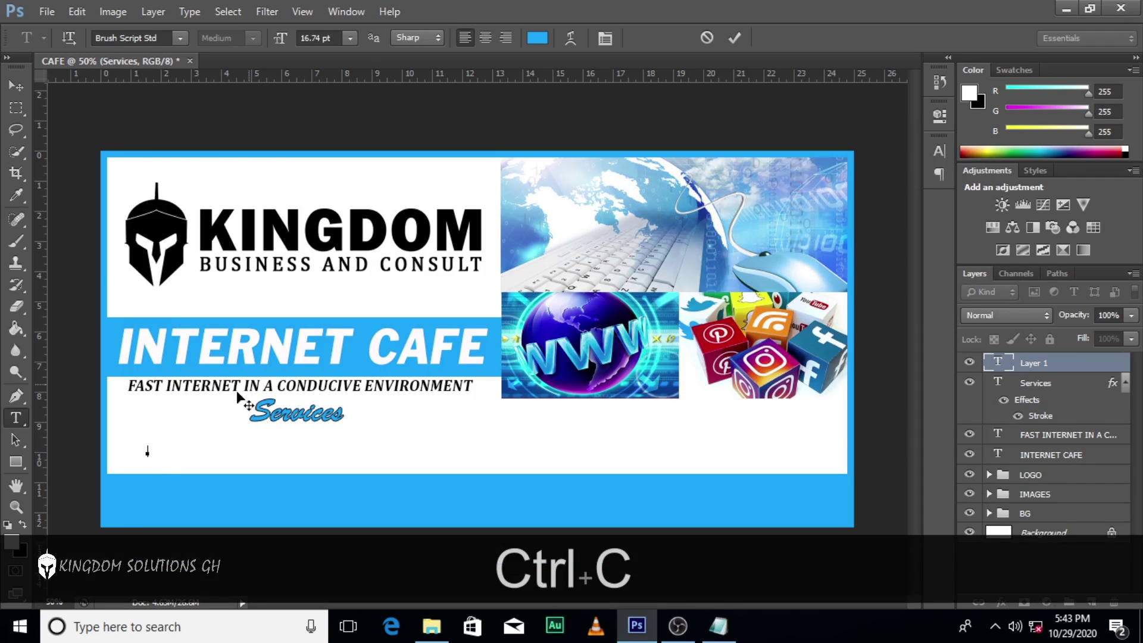
key(ctrl+v)
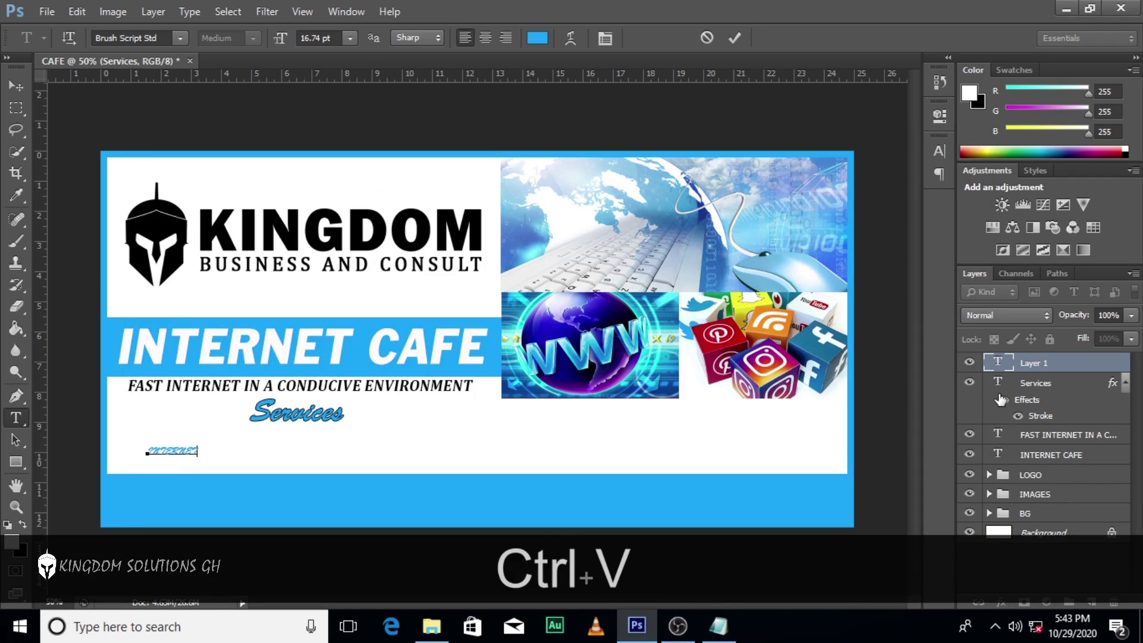
click(1001, 369)
Set INTERNET to Franklin Gothic, black, with Faux Bold.
click(941, 86)
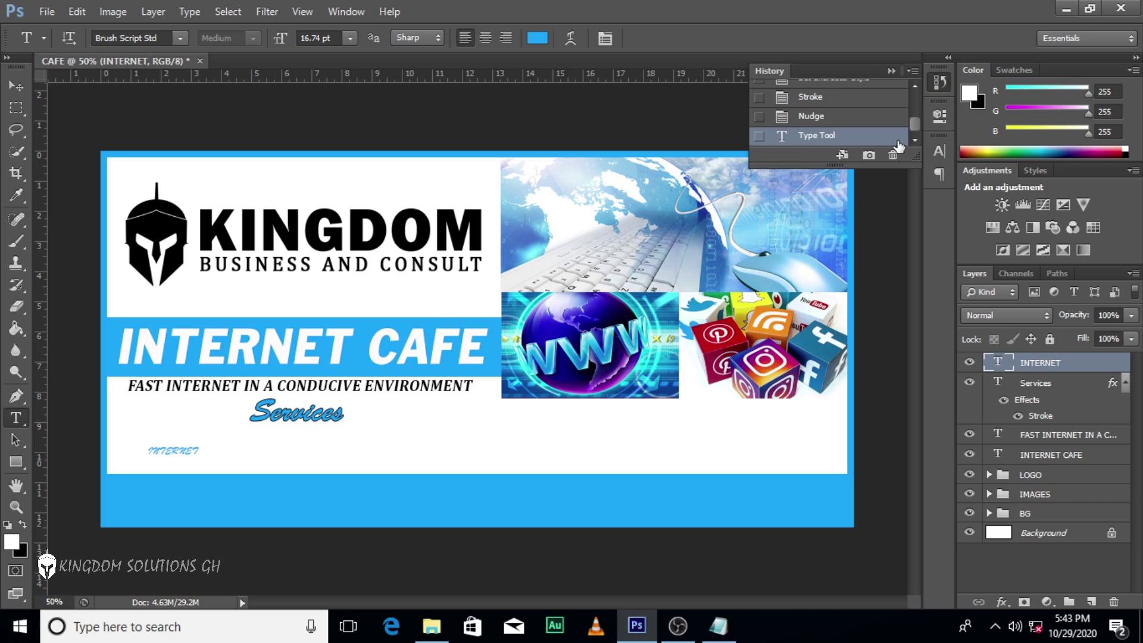
click(943, 153)
click(827, 158)
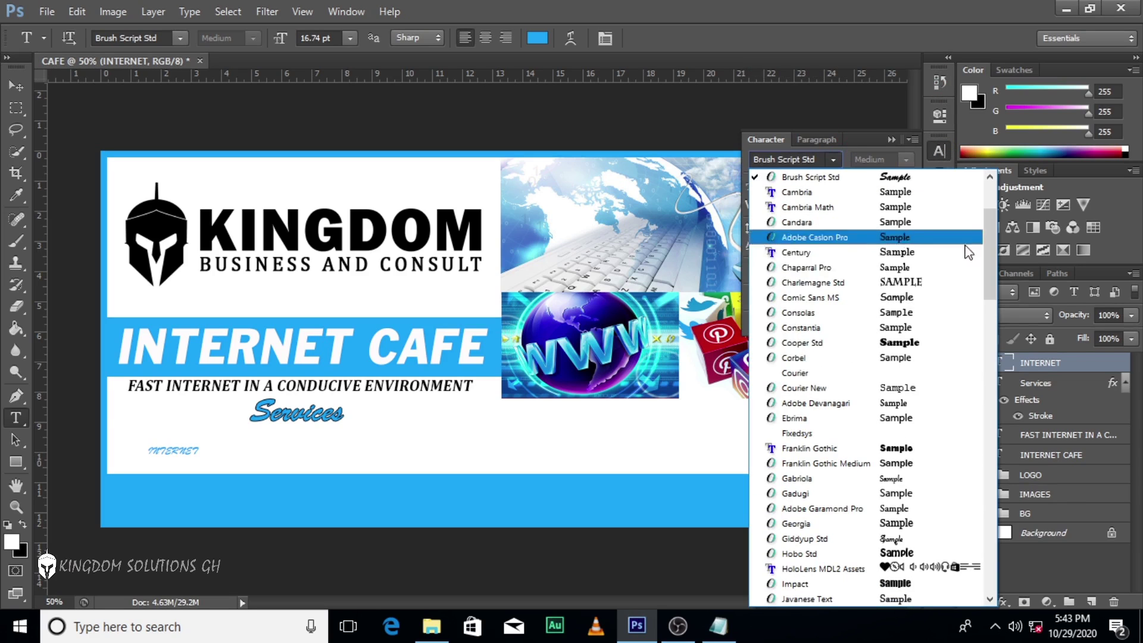
click(865, 447)
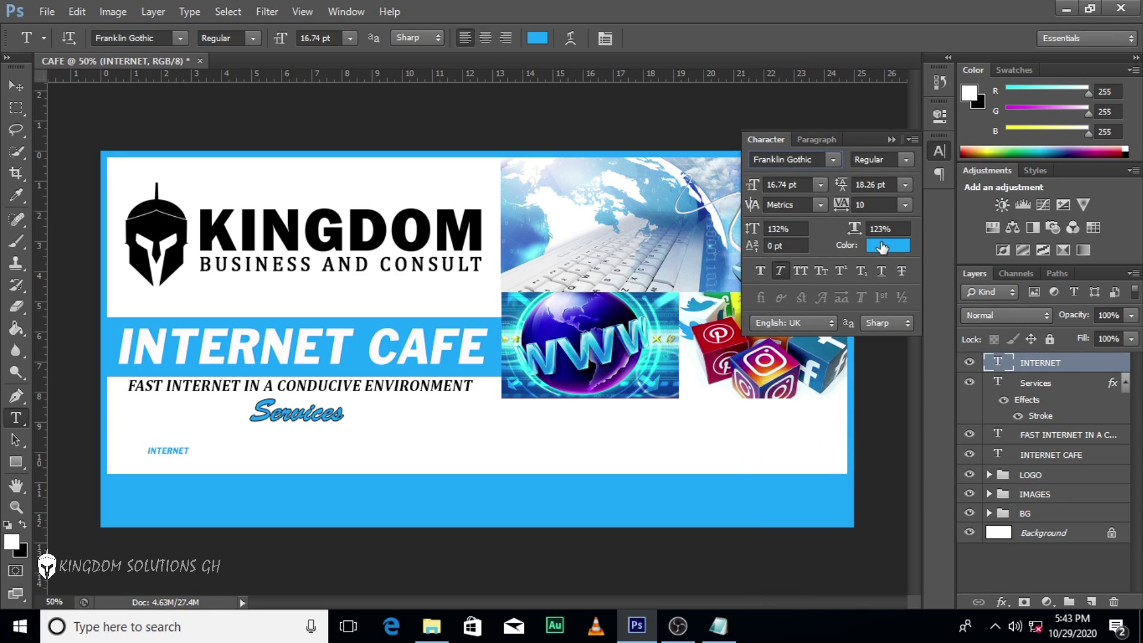
click(883, 247)
click(359, 361)
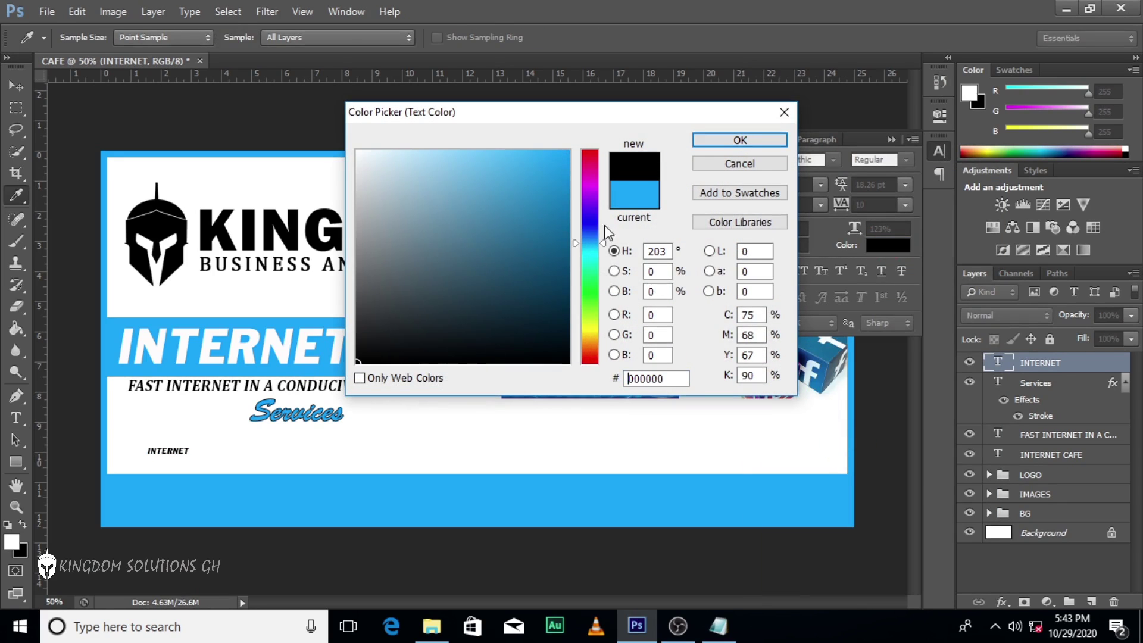
click(722, 142)
click(757, 272)
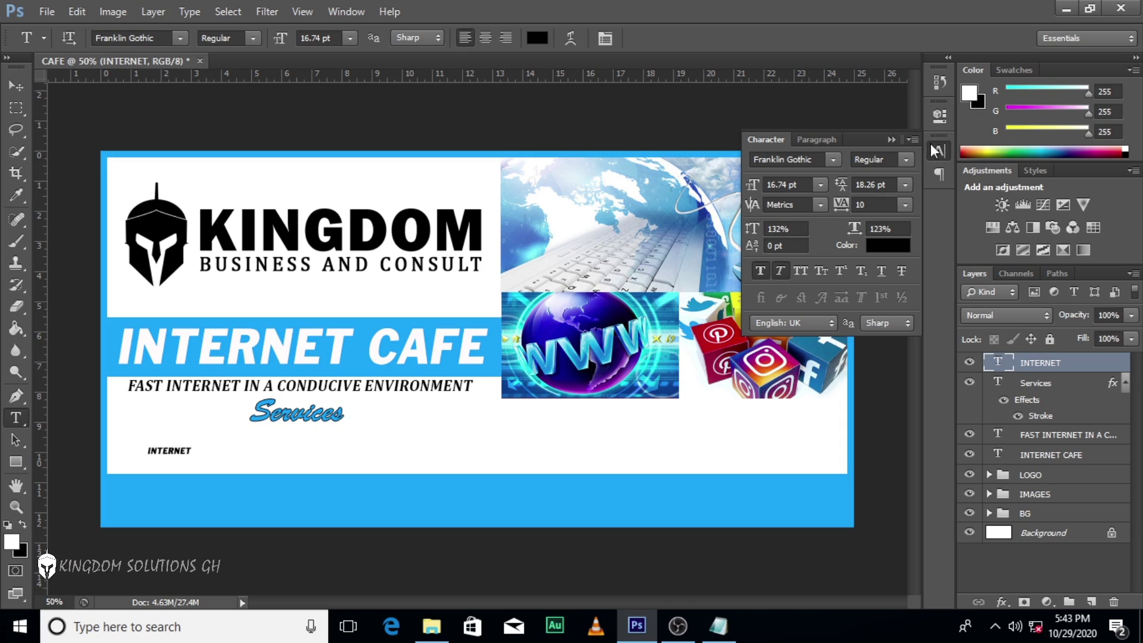
click(892, 139)
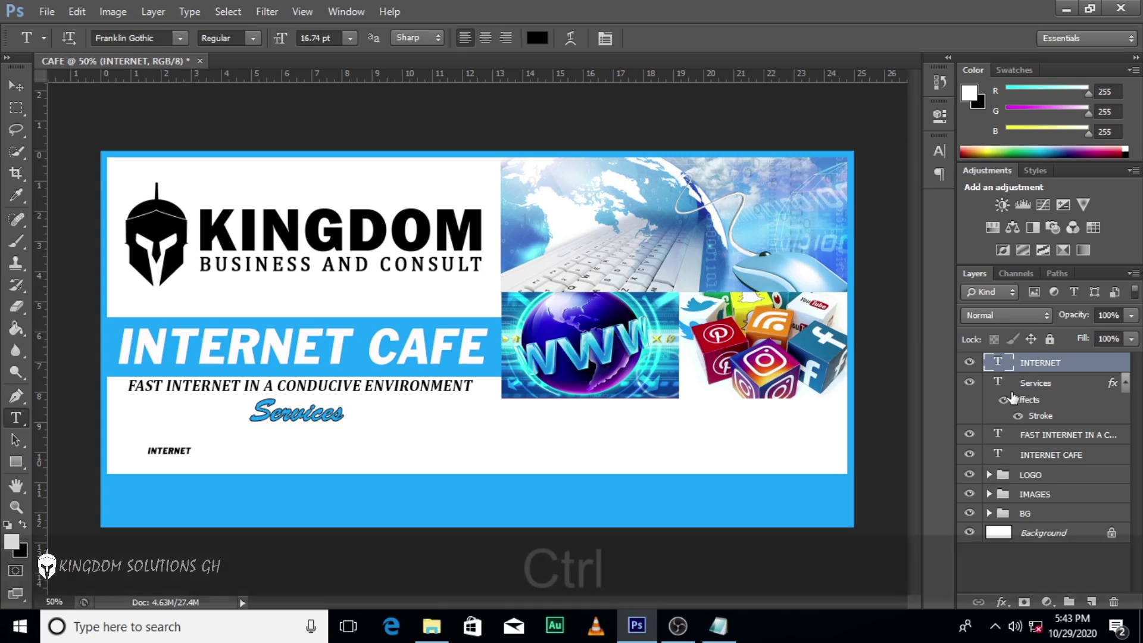
Scale the INTERNET text proportionally to about 160% (26.84 pt).
key(ctrl+t)
mouse_move(196, 459)
mouse_down()
mouse_move(219, 471)
mouse_move(205, 460)
mouse_up()
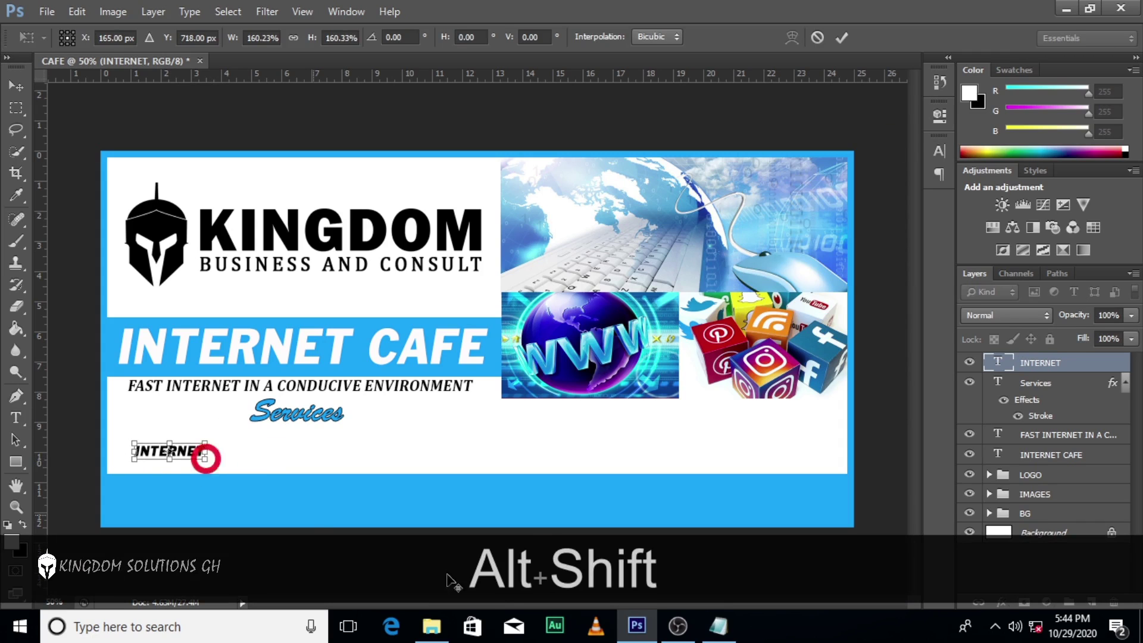
key(Return)
Zoom to 100% and nudge INTERNET up slightly beneath Services.
key(ctrl+equal)
key(ctrl+equal)
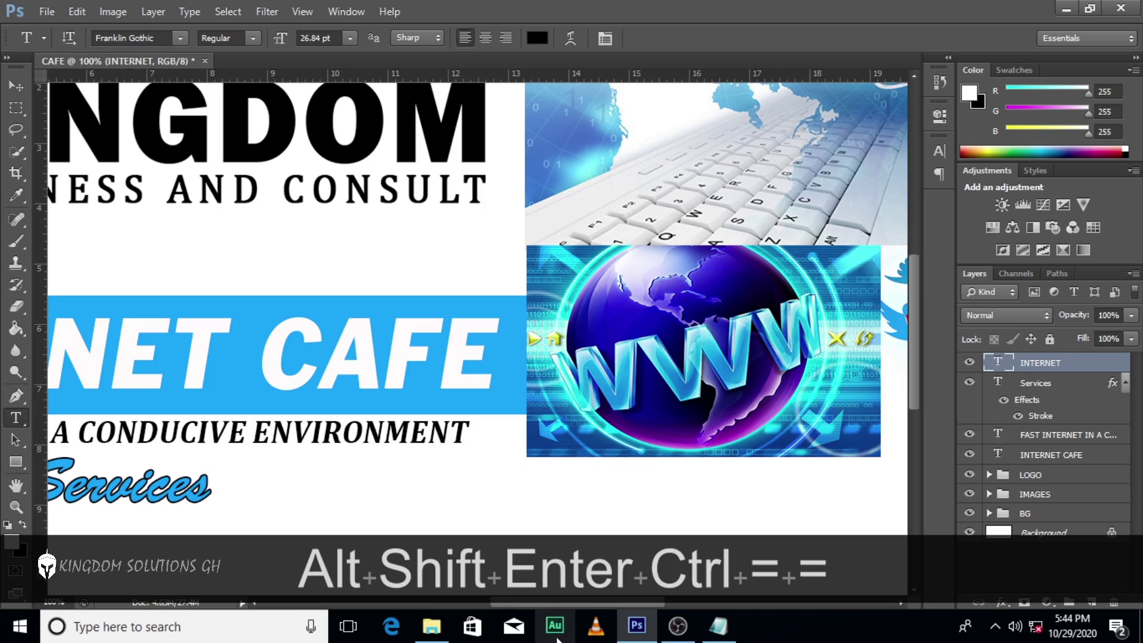
drag(596, 600, 510, 602)
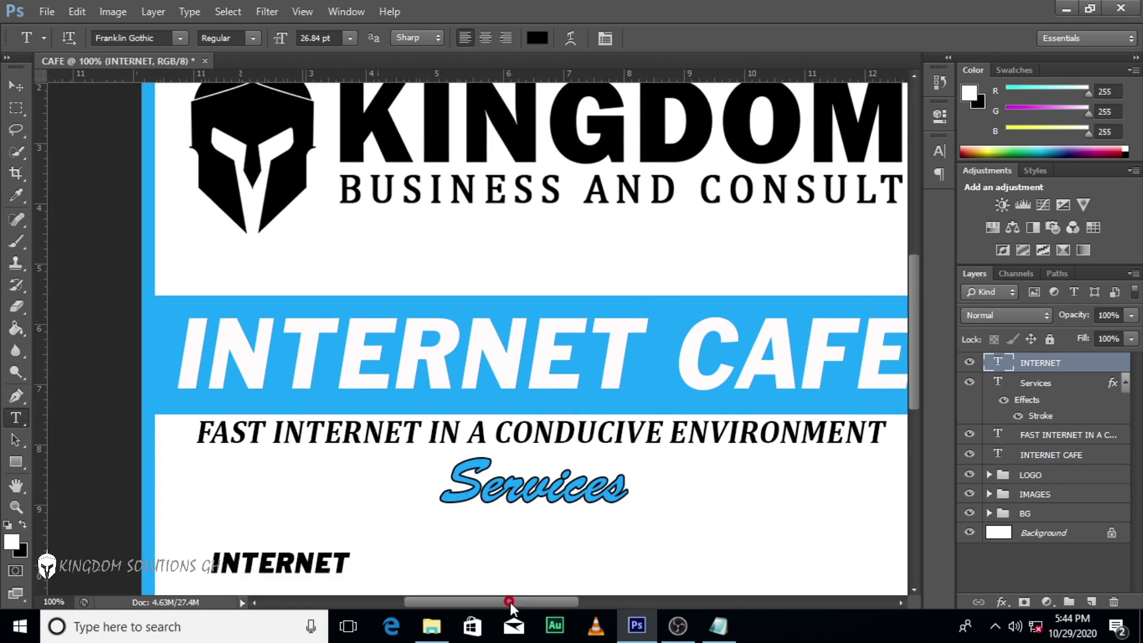
scroll(511, 498, down, 3)
scroll(512, 483, down, 1)
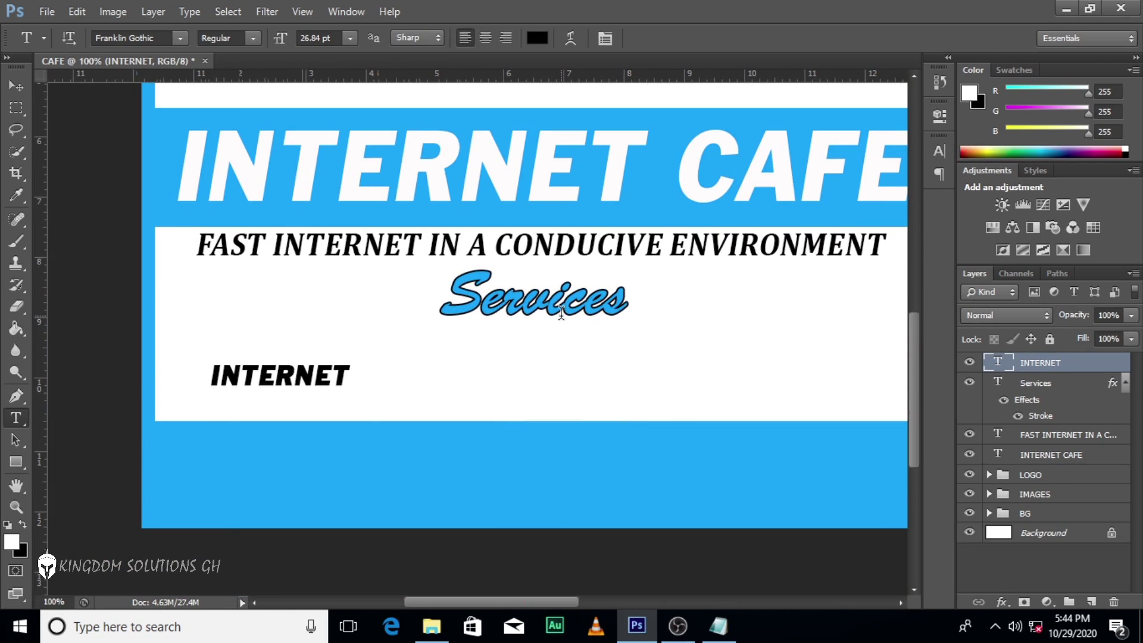
key(v)
key(Up)
key(Up)
key(Up)
key(Up)
key(Up)
key(Up)
key(Up)
key(Up)
key(Up)
key(Up)
key(Up)
key(Up)
key(Up)
key(Up)
key(Up)
key(Up)
key(Up)
key(Up)
key(Up)
key(Up)
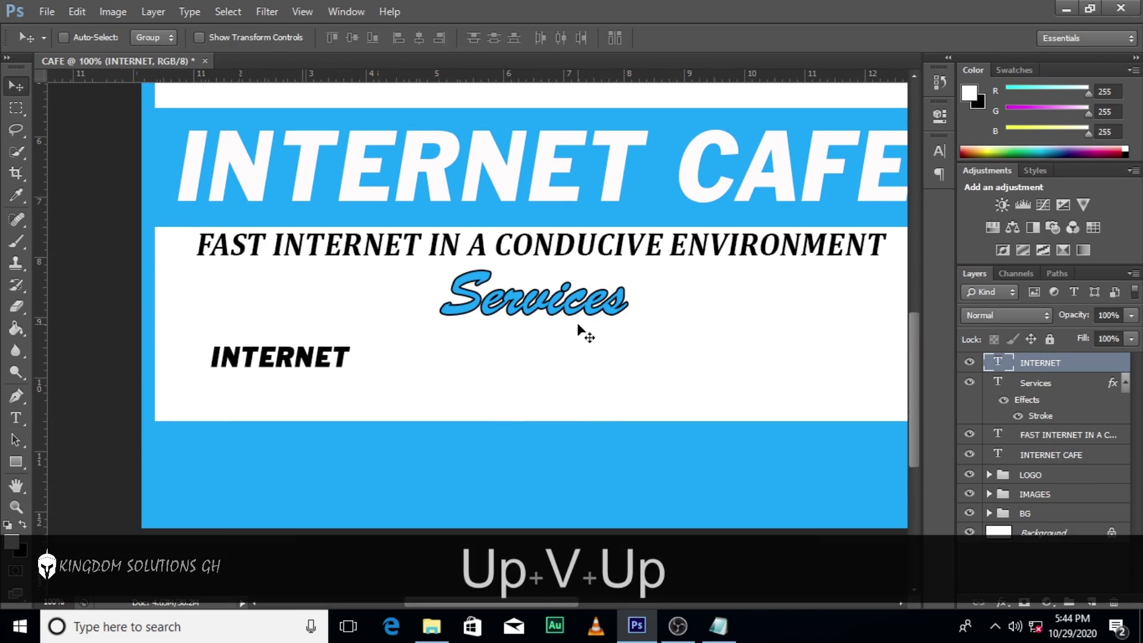
key(Up)
key(Up)
key(Up)
key(Down)
key(Down)
key(Down)
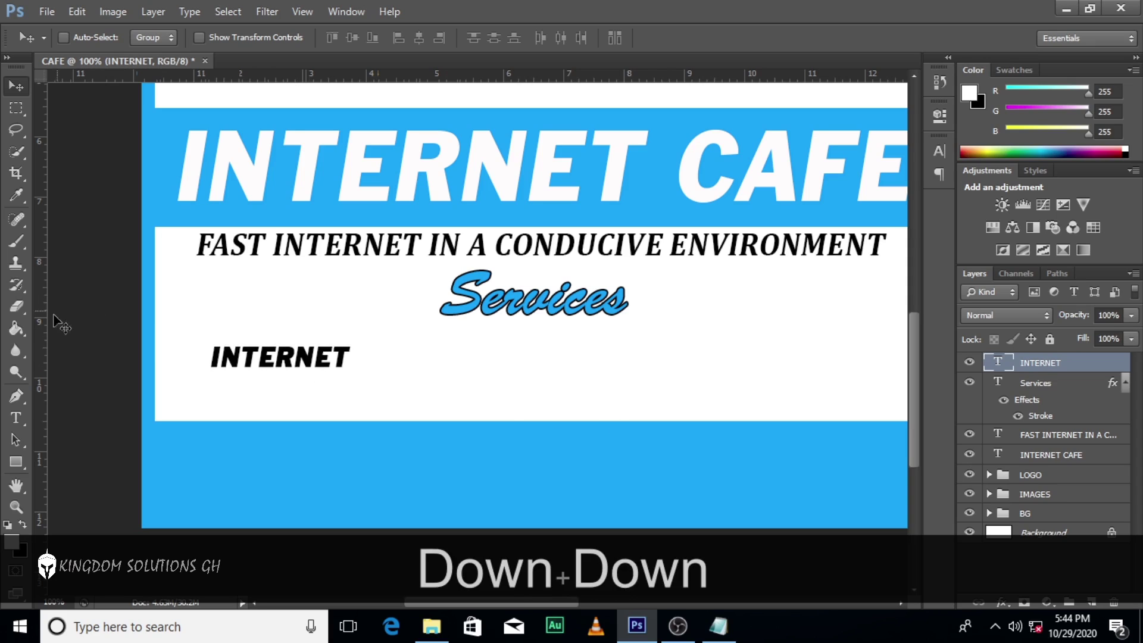
Draw a small circle bullet left of INTERNET, no outline, filled with the banner blue.
click(16, 462)
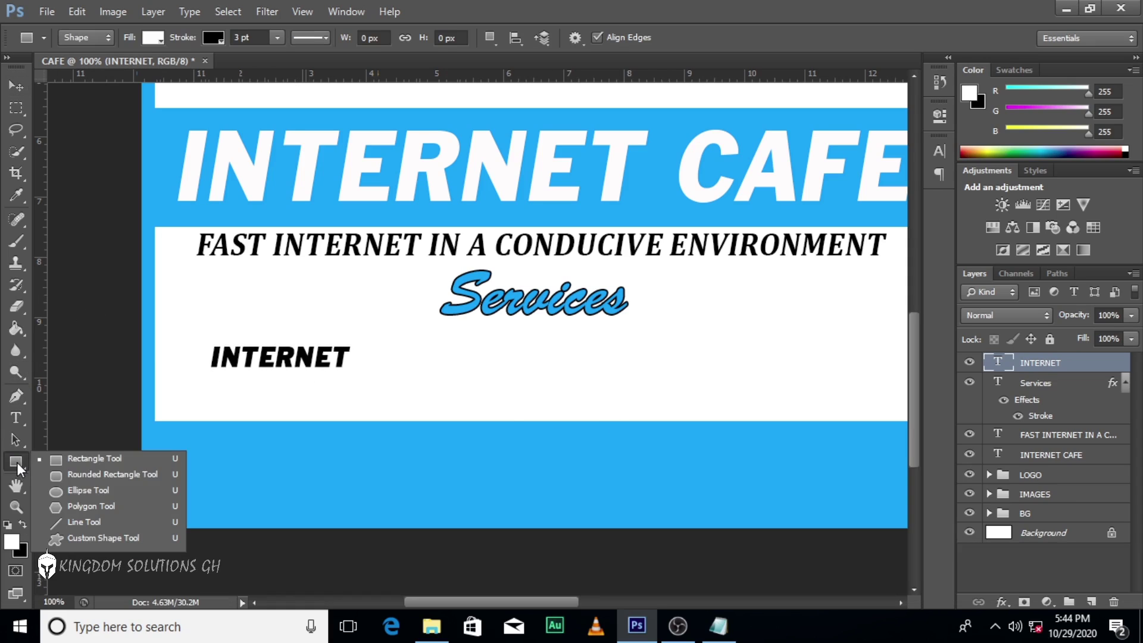
click(66, 491)
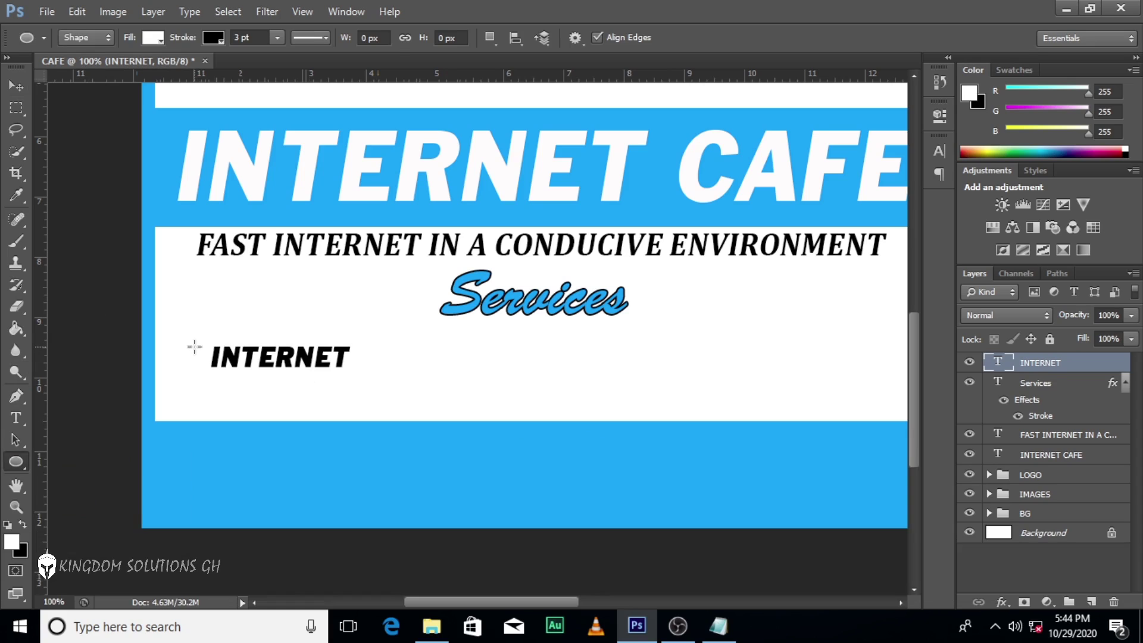
drag(194, 346, 201, 370)
click(210, 38)
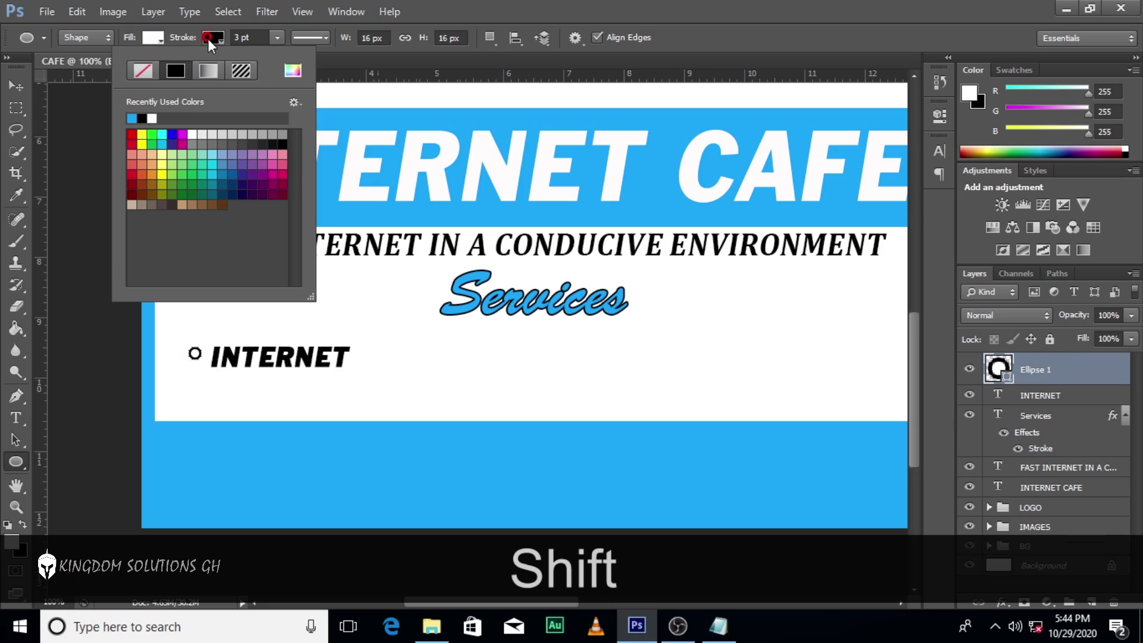
click(155, 69)
click(153, 38)
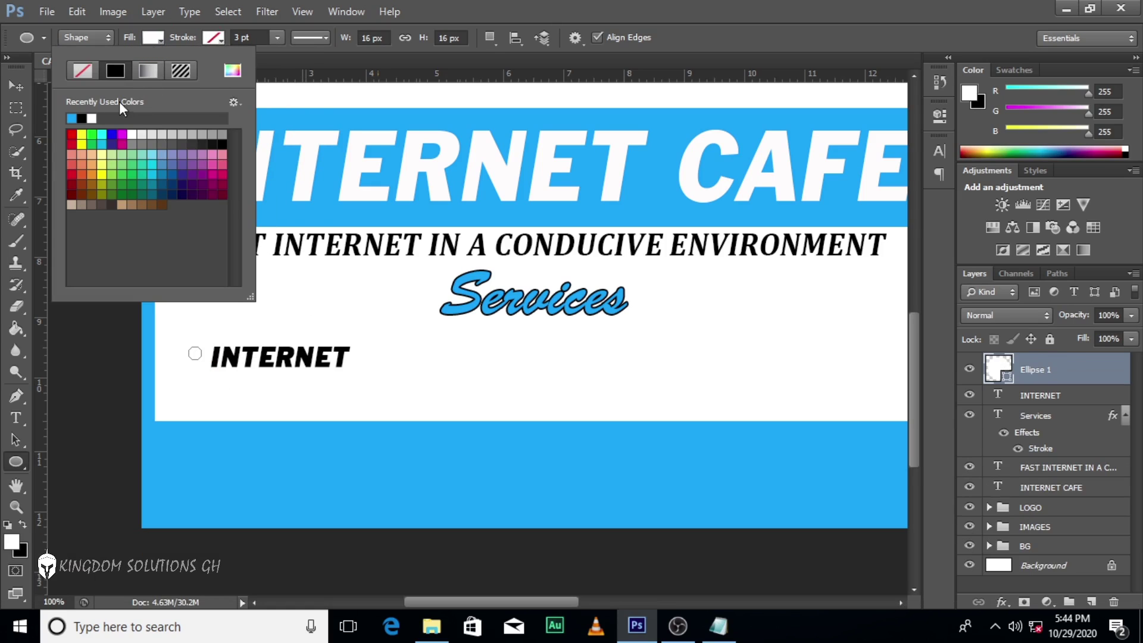
click(73, 117)
key(Return)
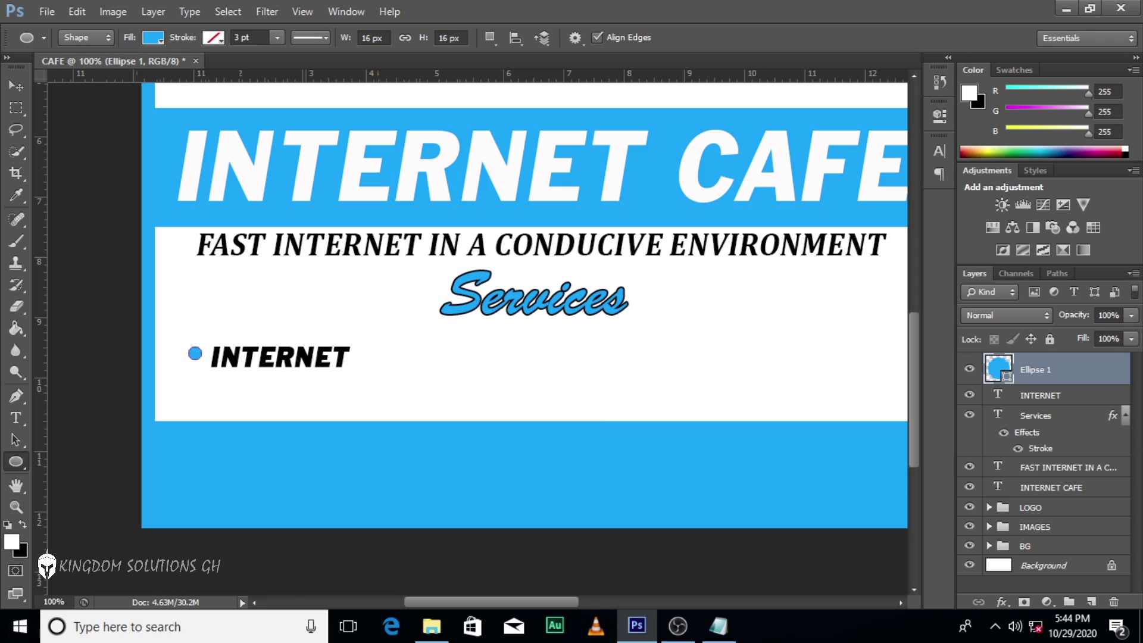
Nudge the blue bullet down and right so it sits beside INTERNET.
key(v)
key(Down)
key(Down)
key(Right)
key(Right)
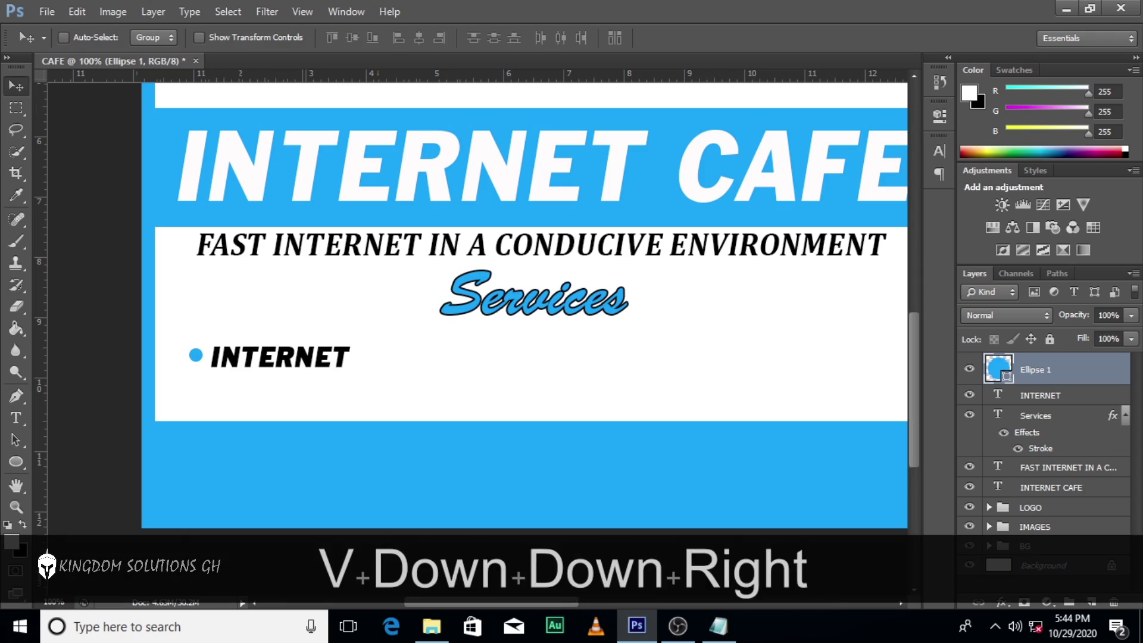
key(Down)
key(Up)
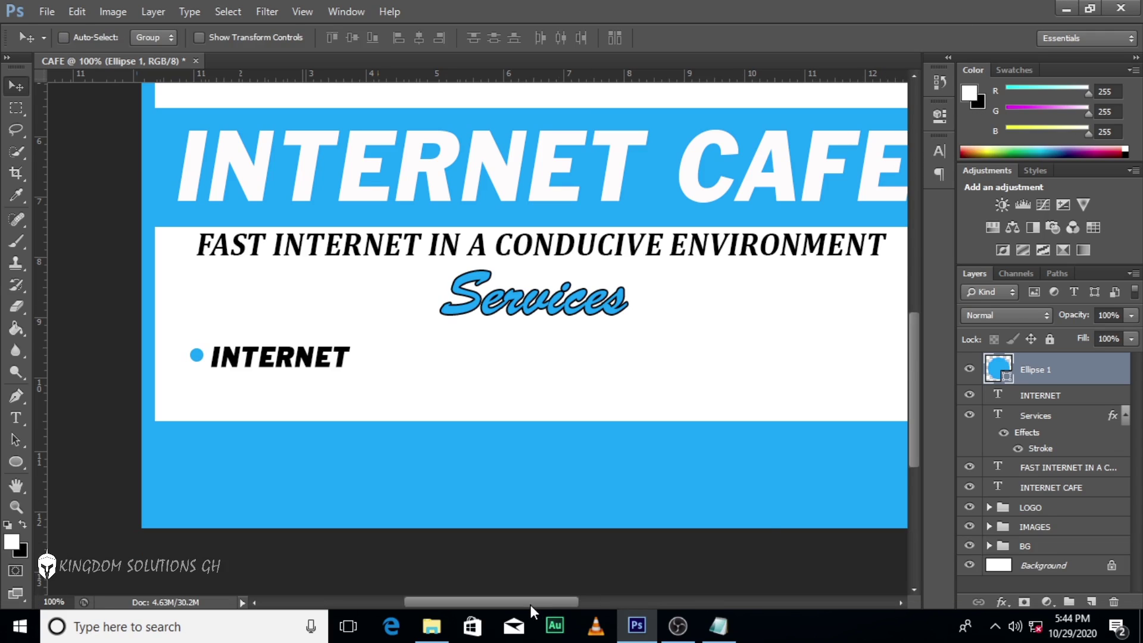
drag(530, 605, 543, 607)
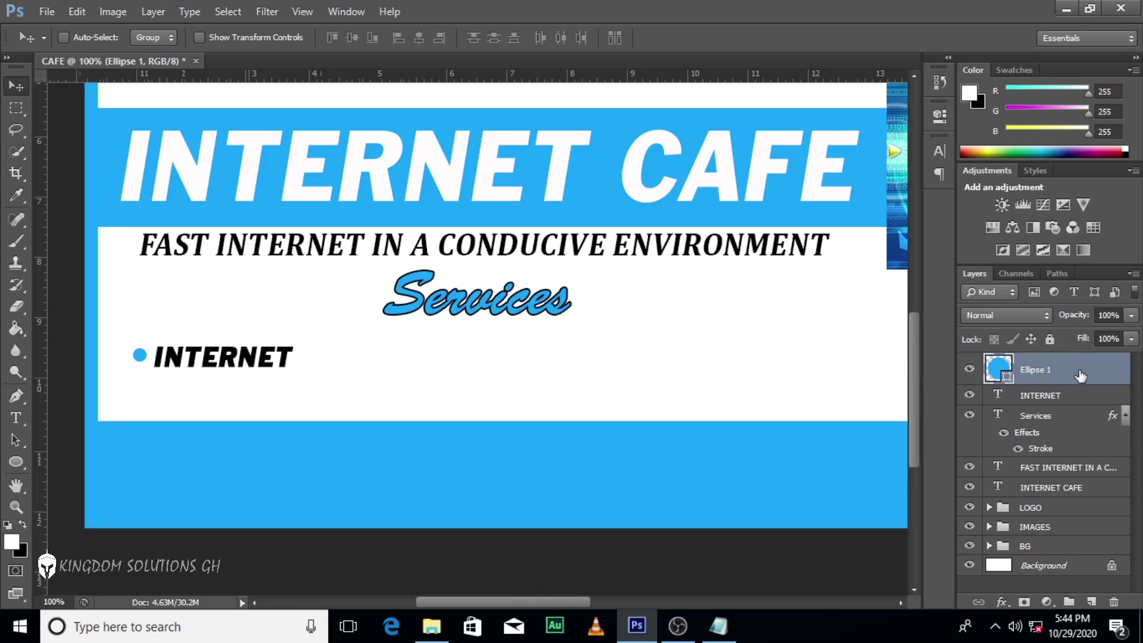
Group the bullet with the INTERNET text and name the group INTERNET.
ctrl+click(1049, 395)
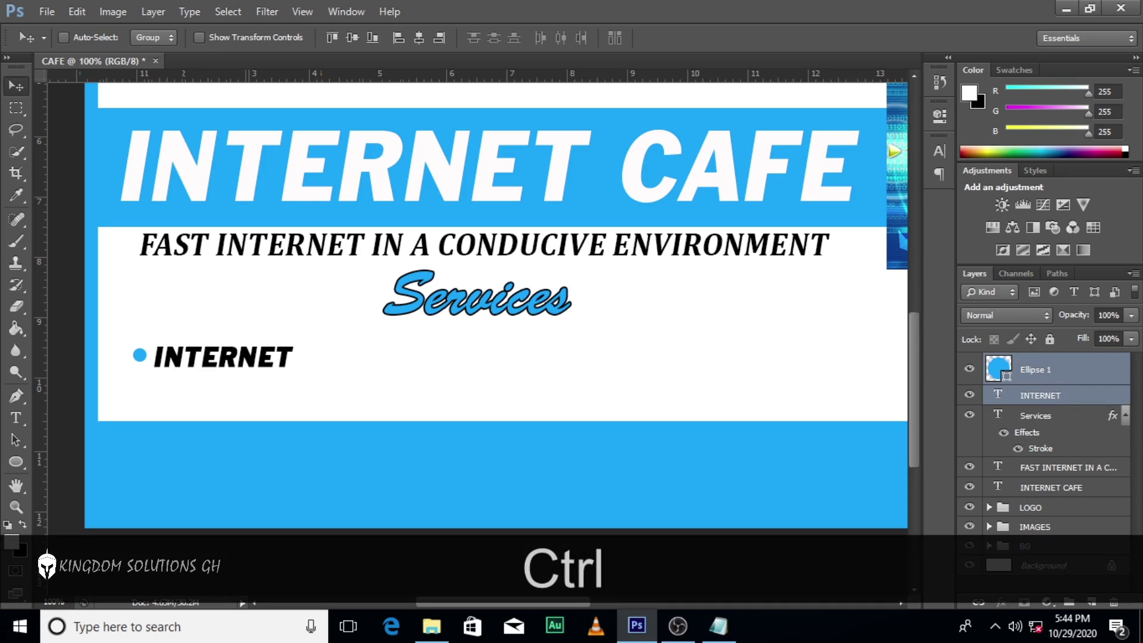
key(ctrl+g)
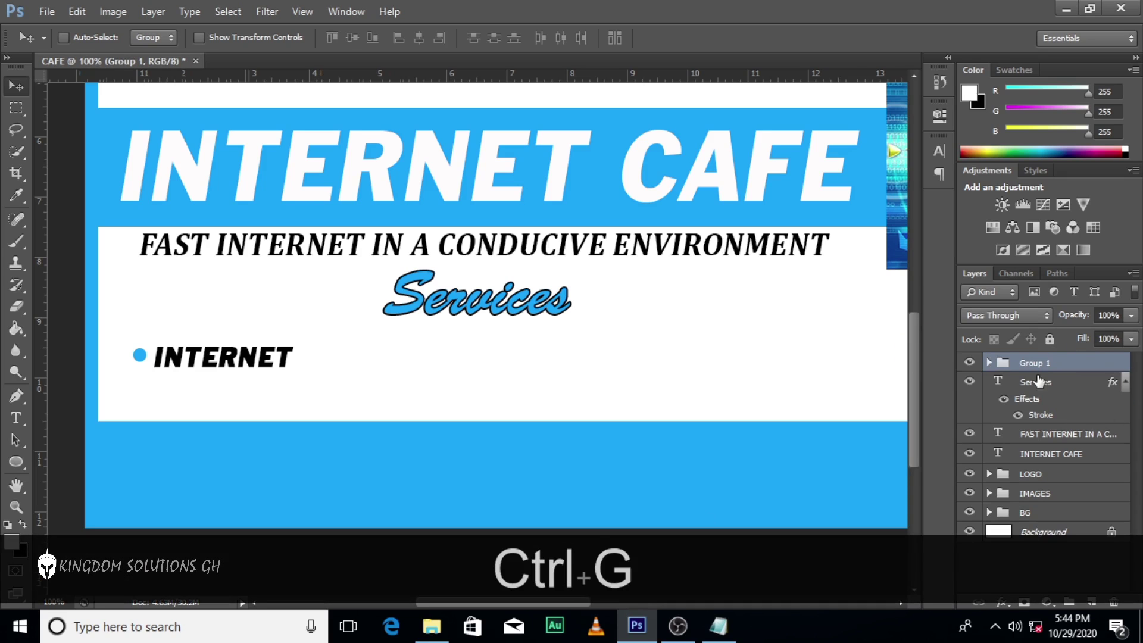
double_click(1034, 366)
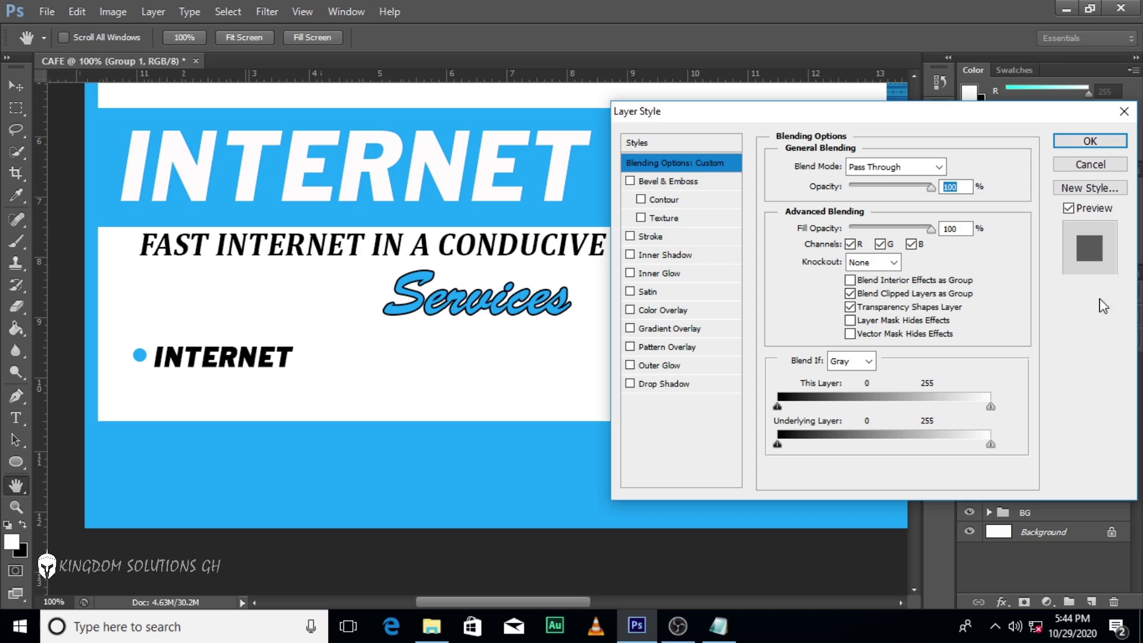
click(1091, 165)
double_click(1036, 364)
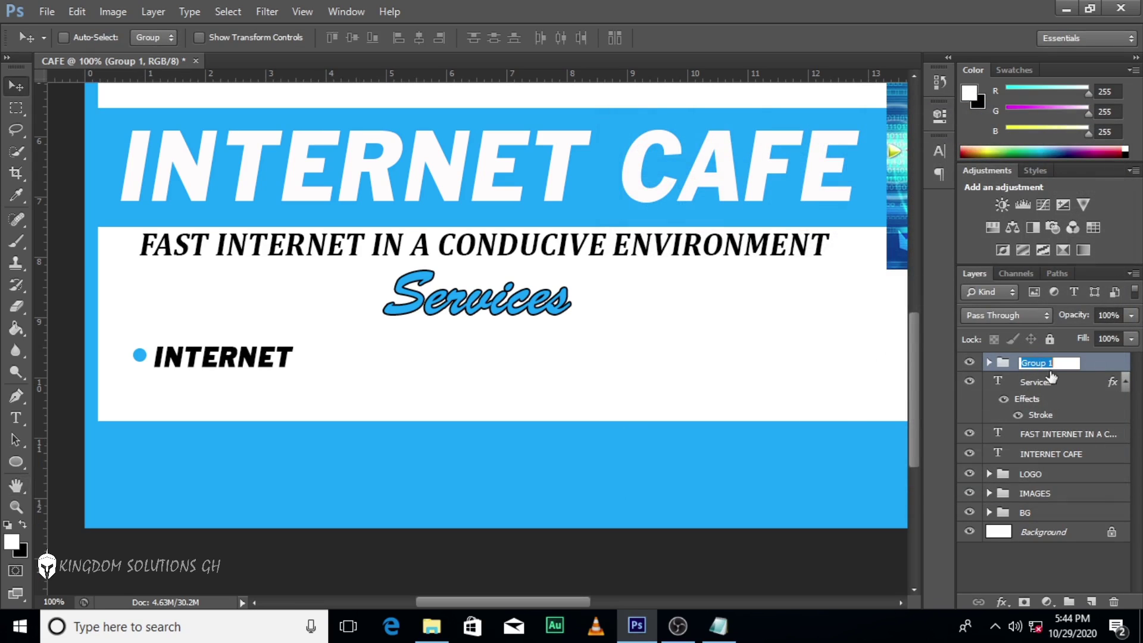
text(INTERNET)
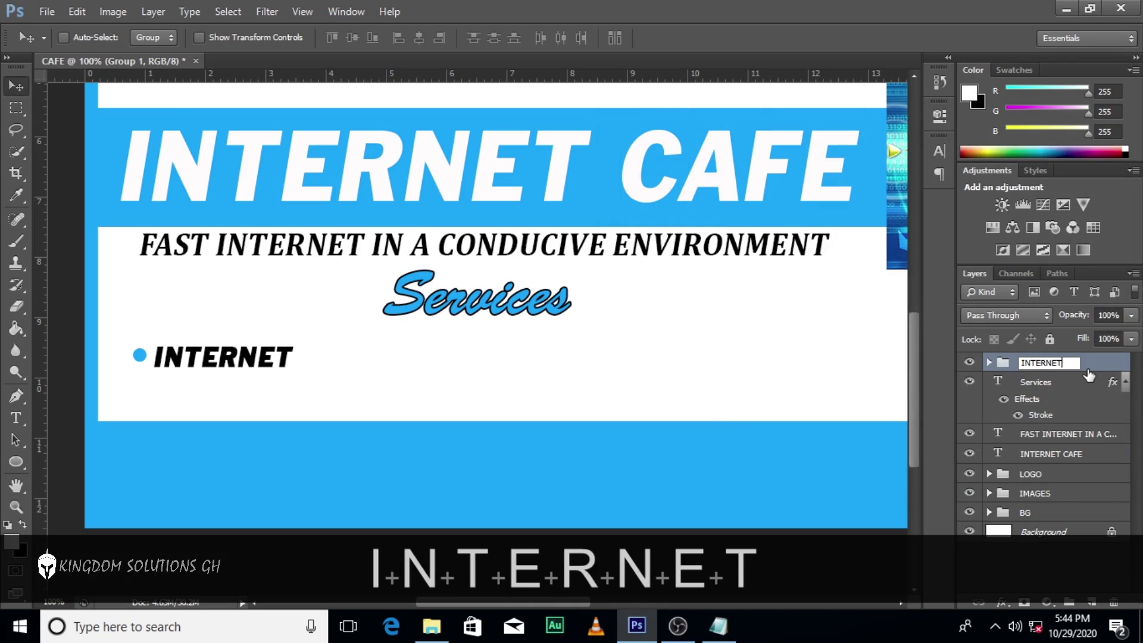
key(Return)
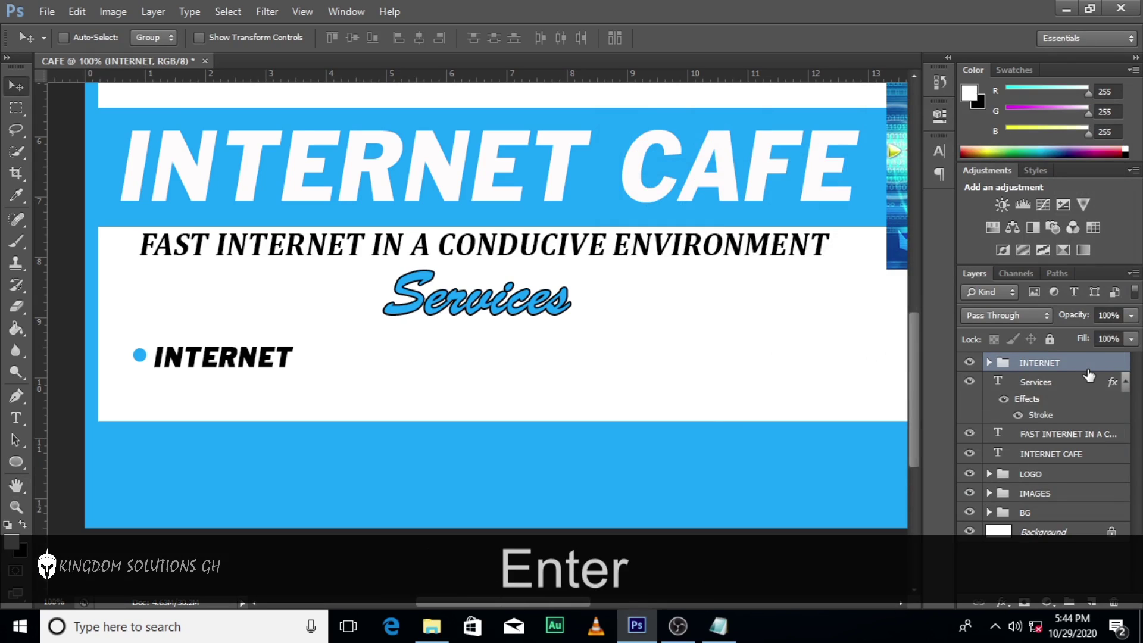
Group the Services, tagline and headline layers as INTERNET CAFE.
click(1126, 382)
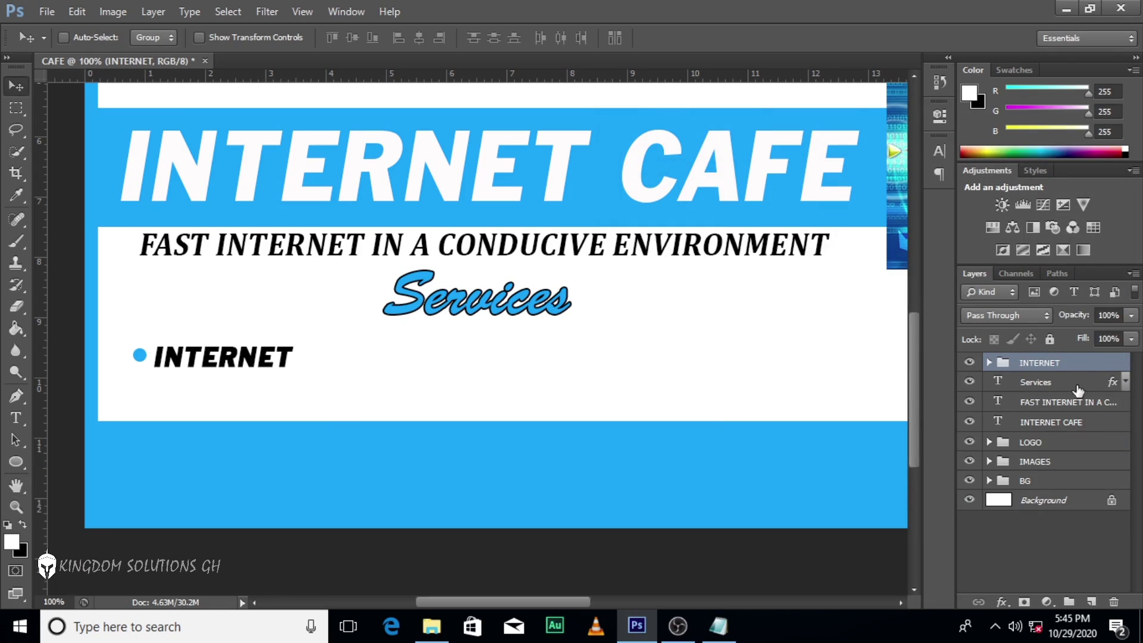
click(1075, 384)
shift+click(1054, 432)
drag(1053, 420, 1070, 604)
double_click(1043, 381)
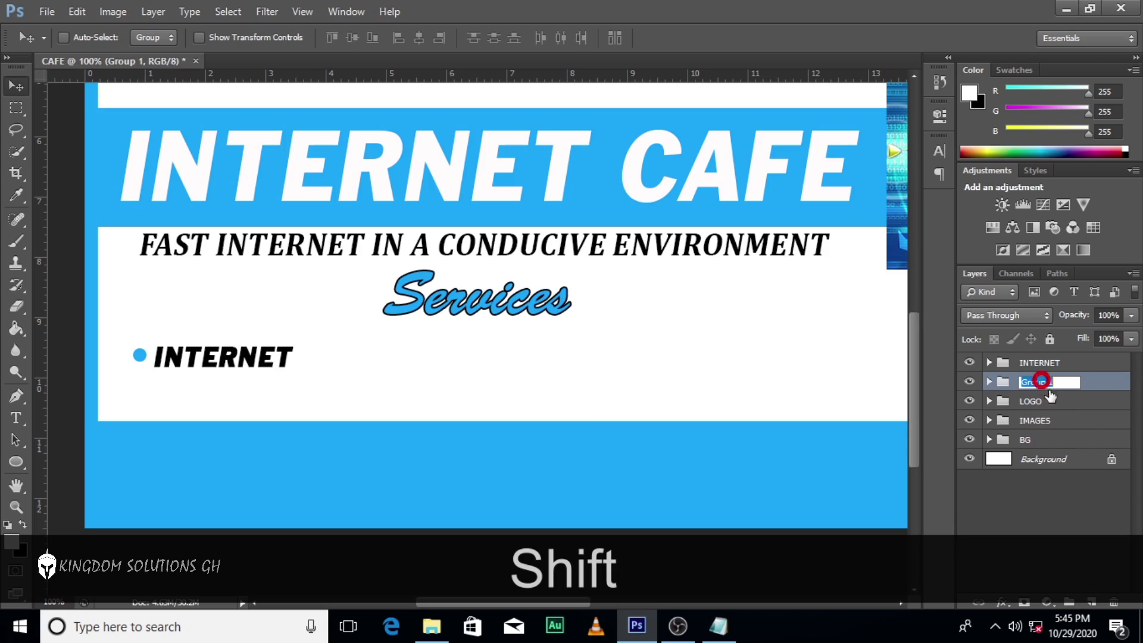
key(BackSpace)
text(IN)
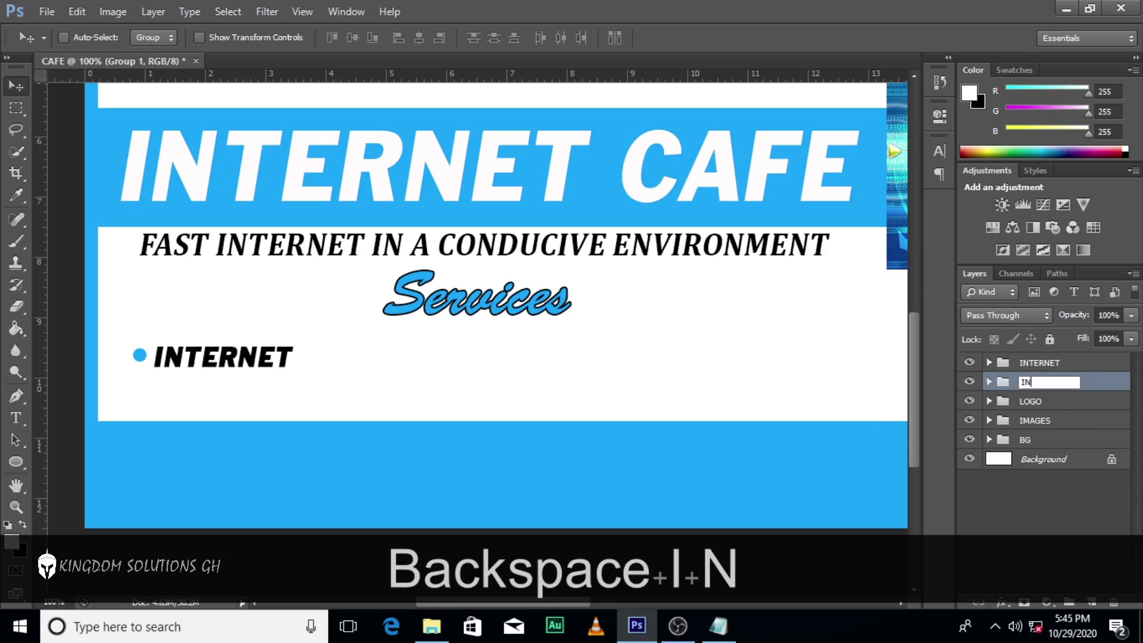
text(TERNET CAFE)
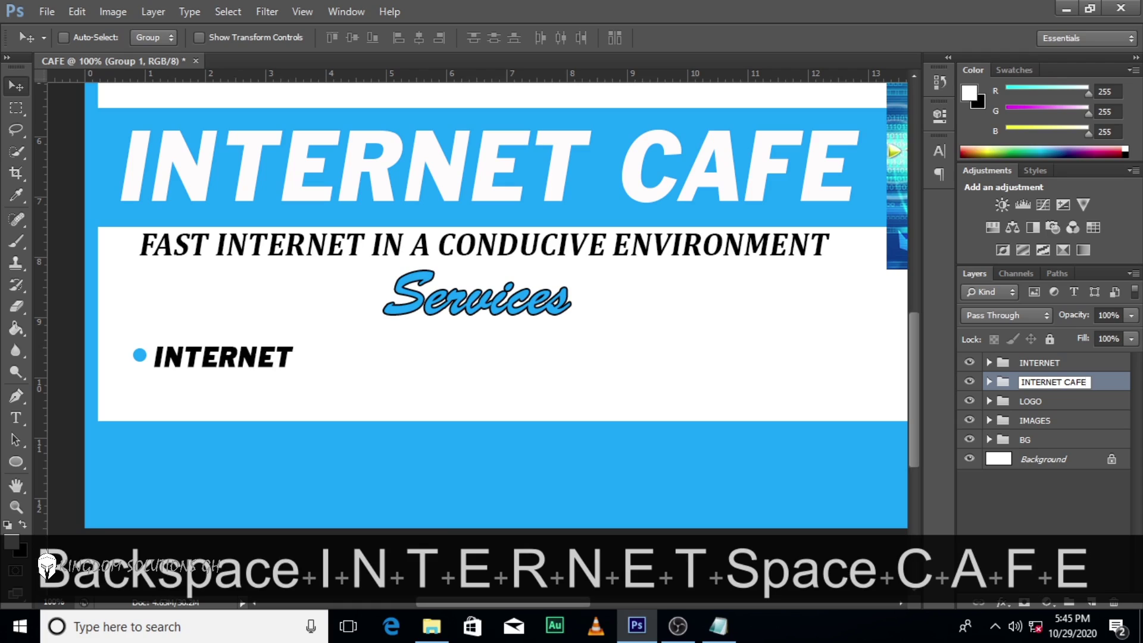
key(Return)
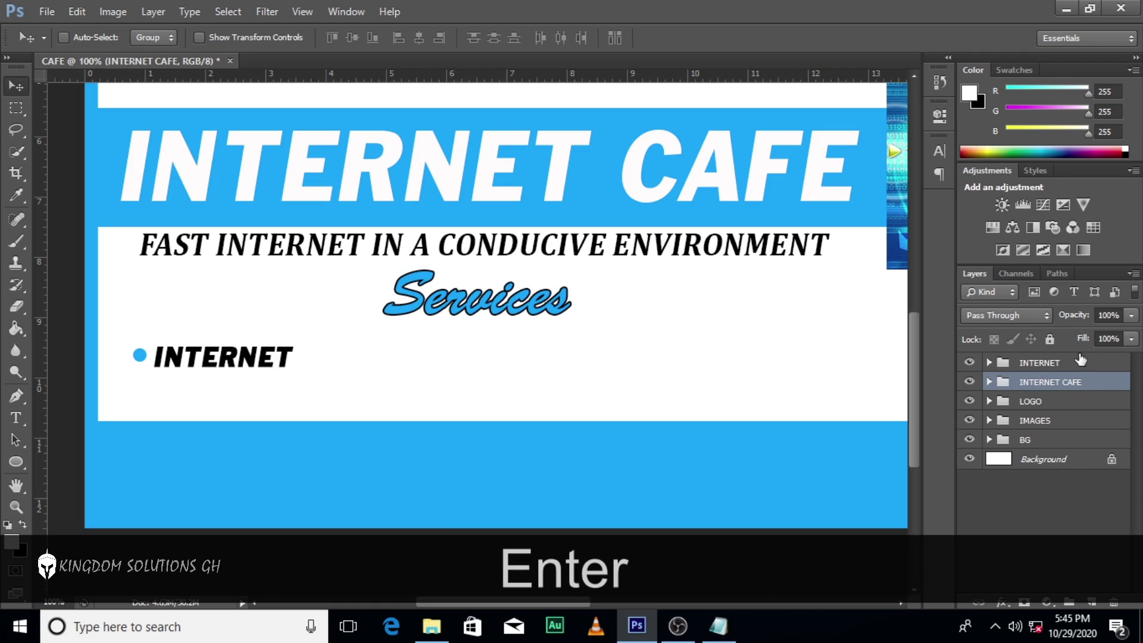
click(1042, 365)
Duplicate the INTERNET group, shift it down below the original, and rename it BINDING.
key(ctrl+j)
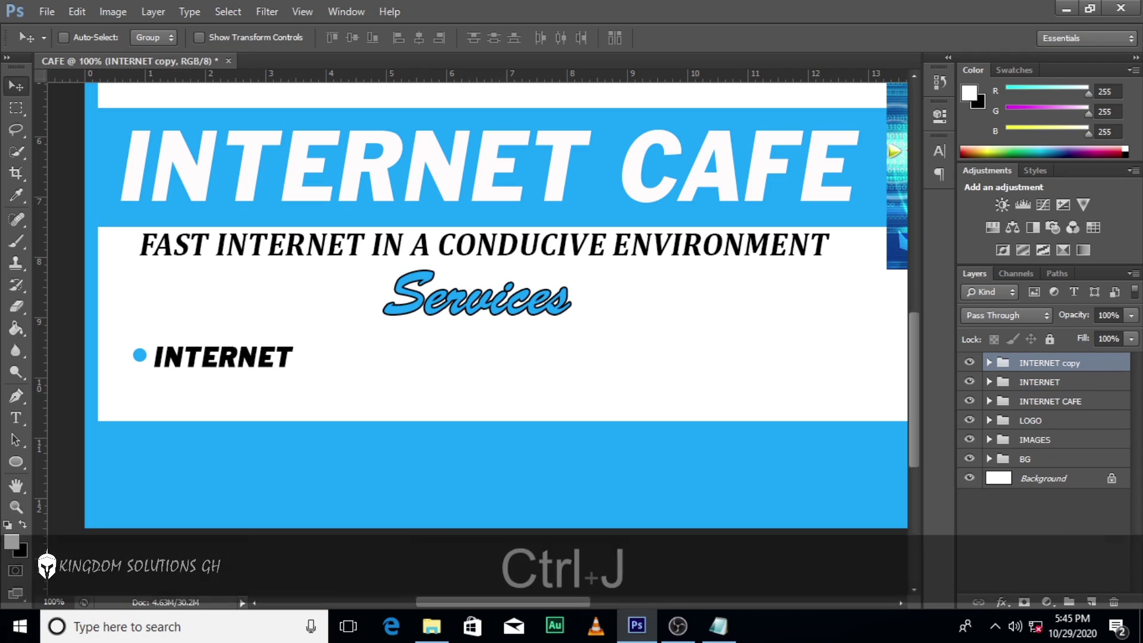
key(shift+Down)
key(shift+Down)
key(shift+Down)
key(shift+Down)
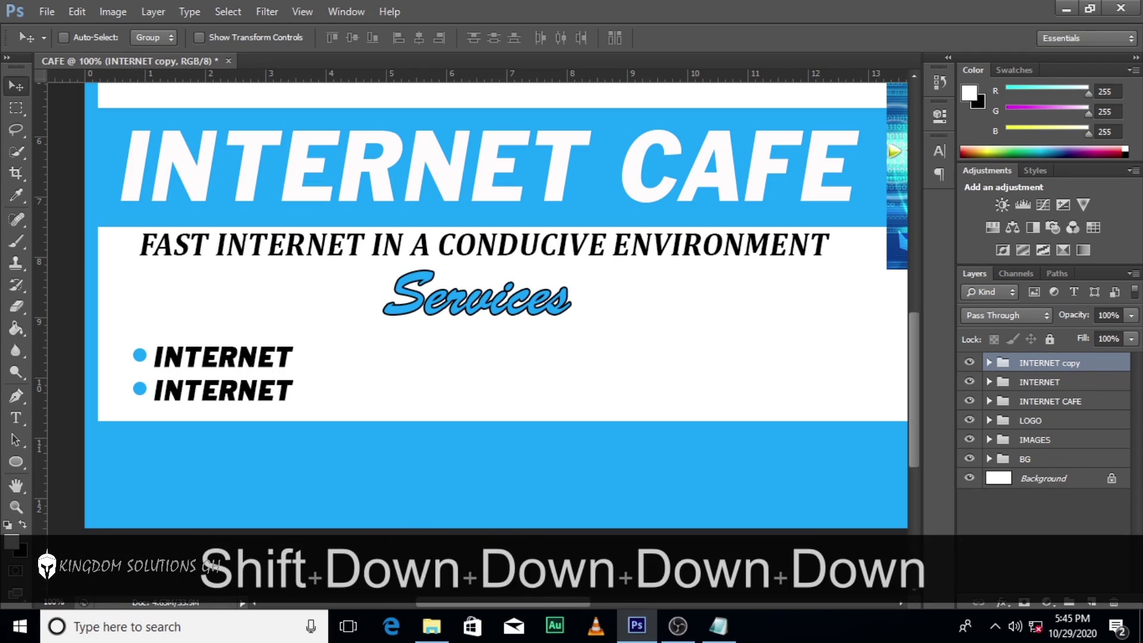
key(shift+Down)
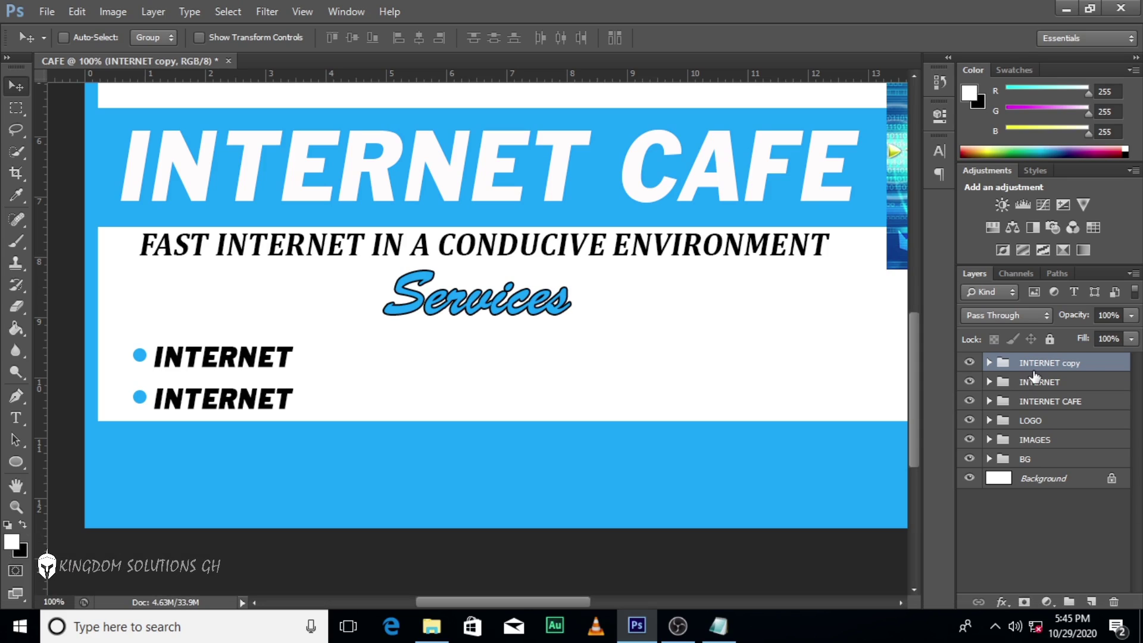
double_click(1036, 363)
text(BINGIN)
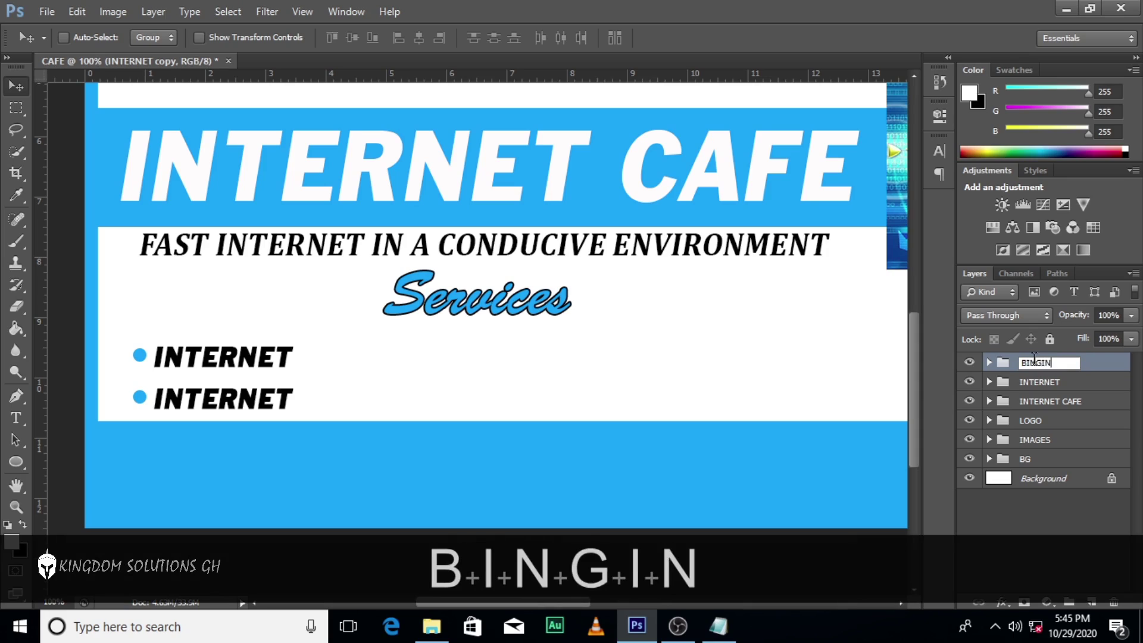
key(BackSpace)
key(BackSpace)
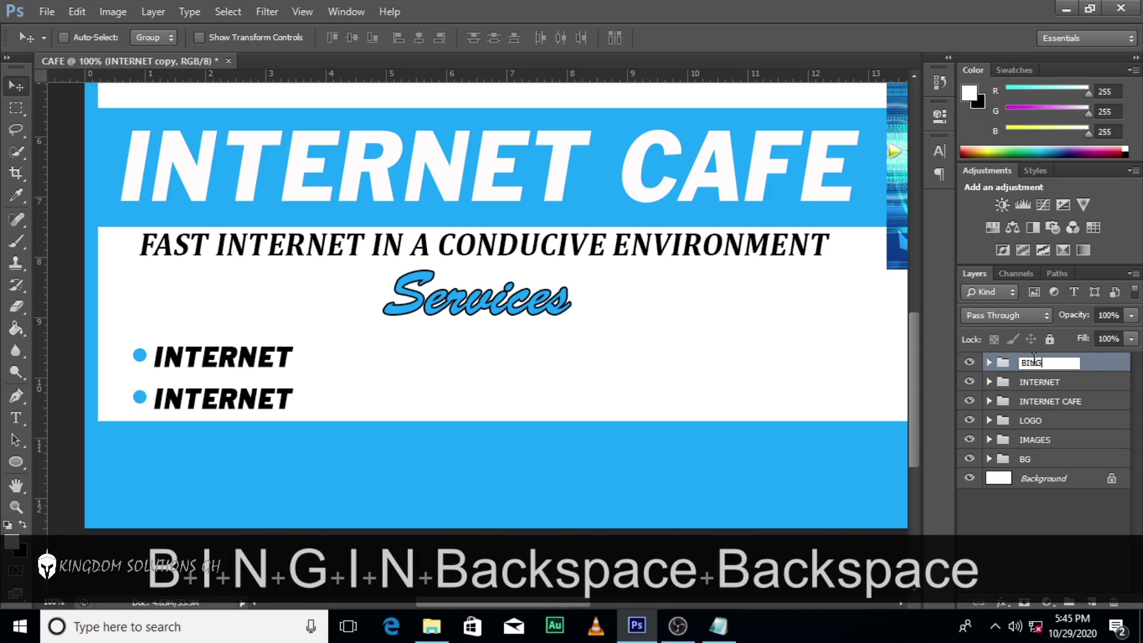
key(BackSpace)
text(DING)
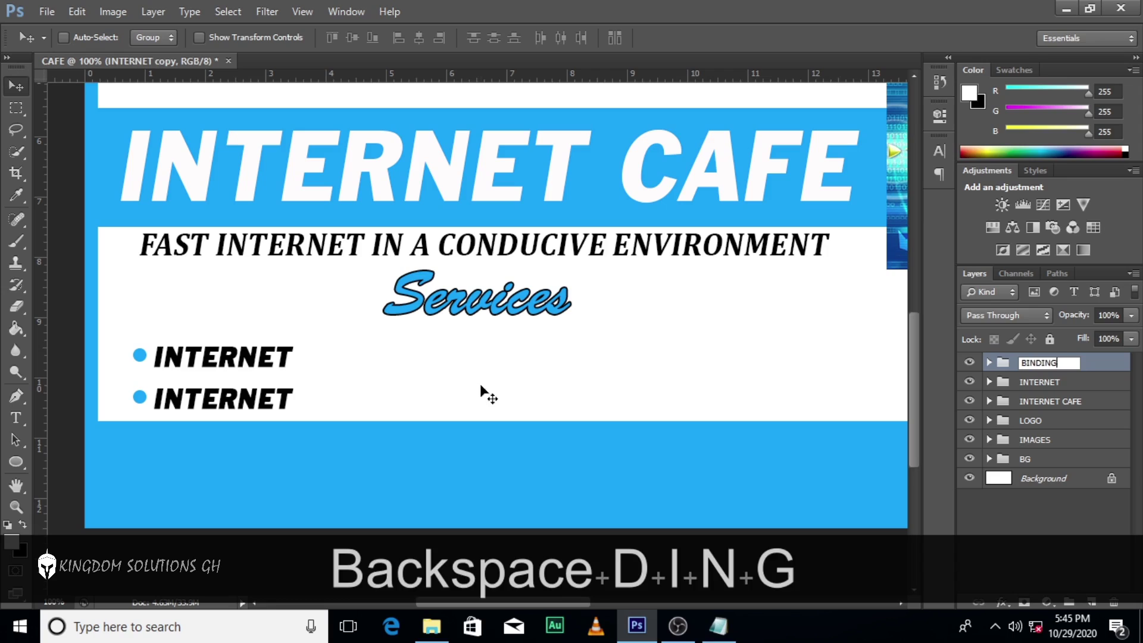
key(Return)
Change the copied group's text to read BINDING.
click(989, 363)
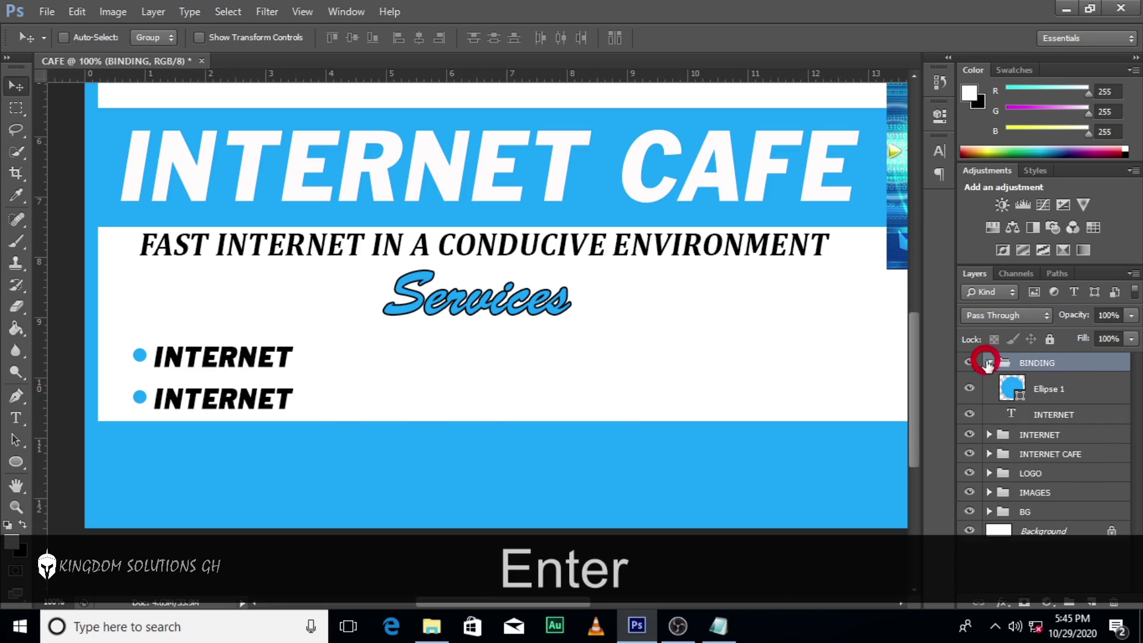
double_click(1011, 415)
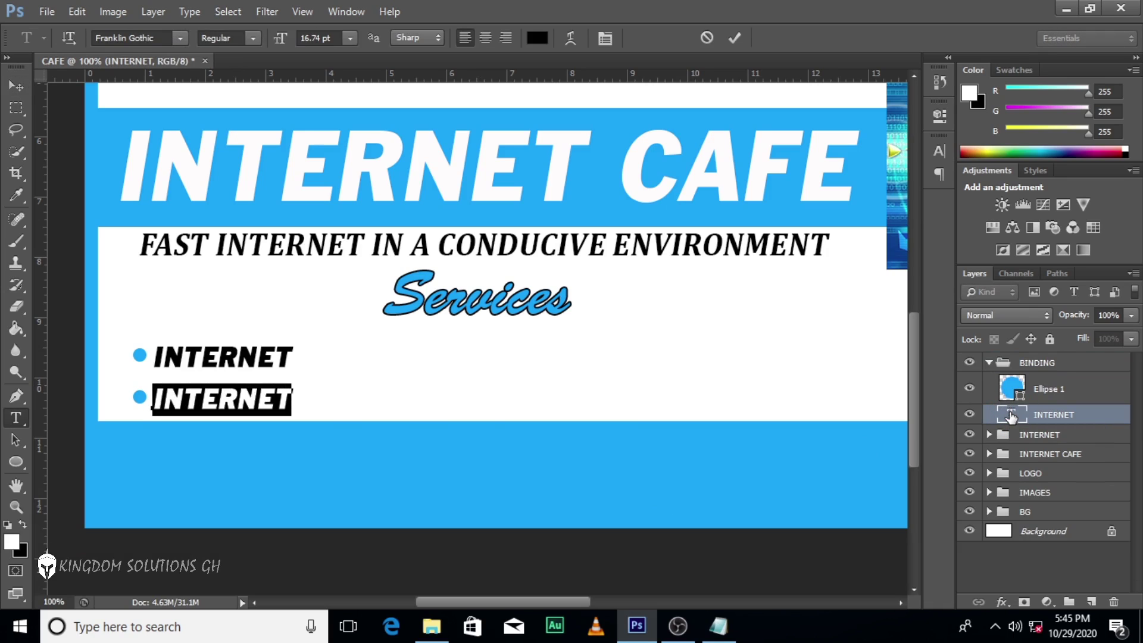
text(BIN)
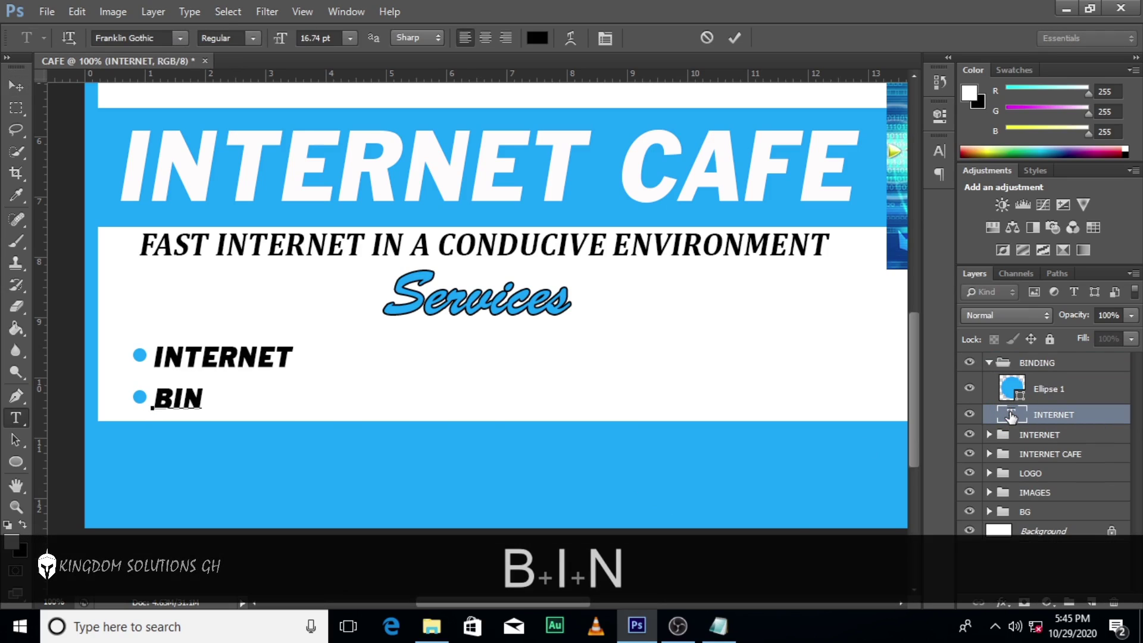
text(DING)
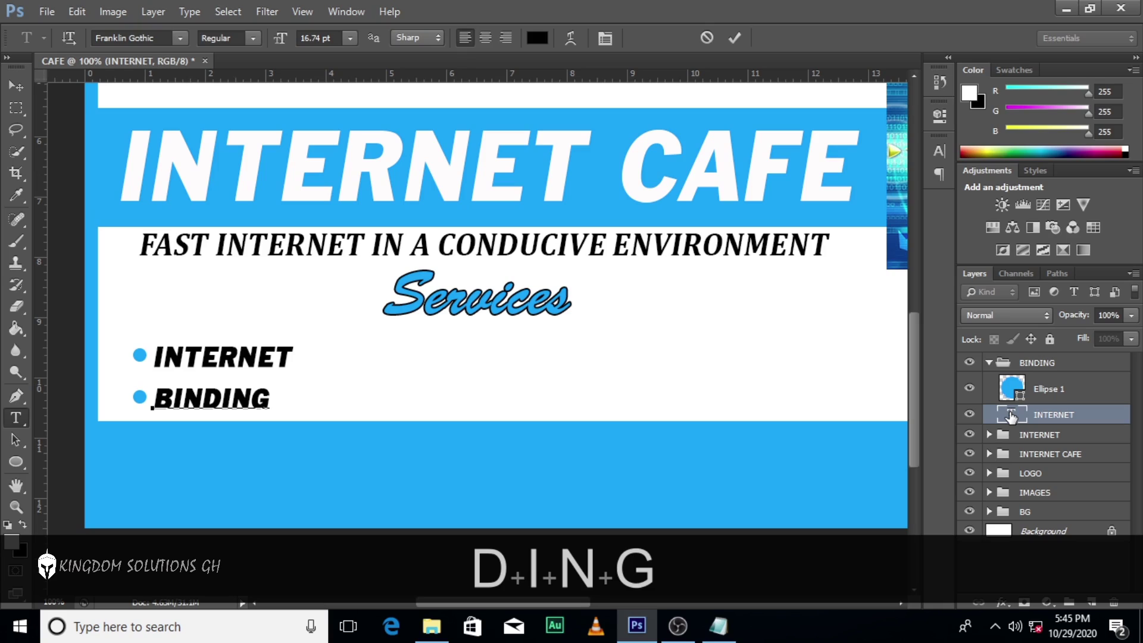
click(1010, 416)
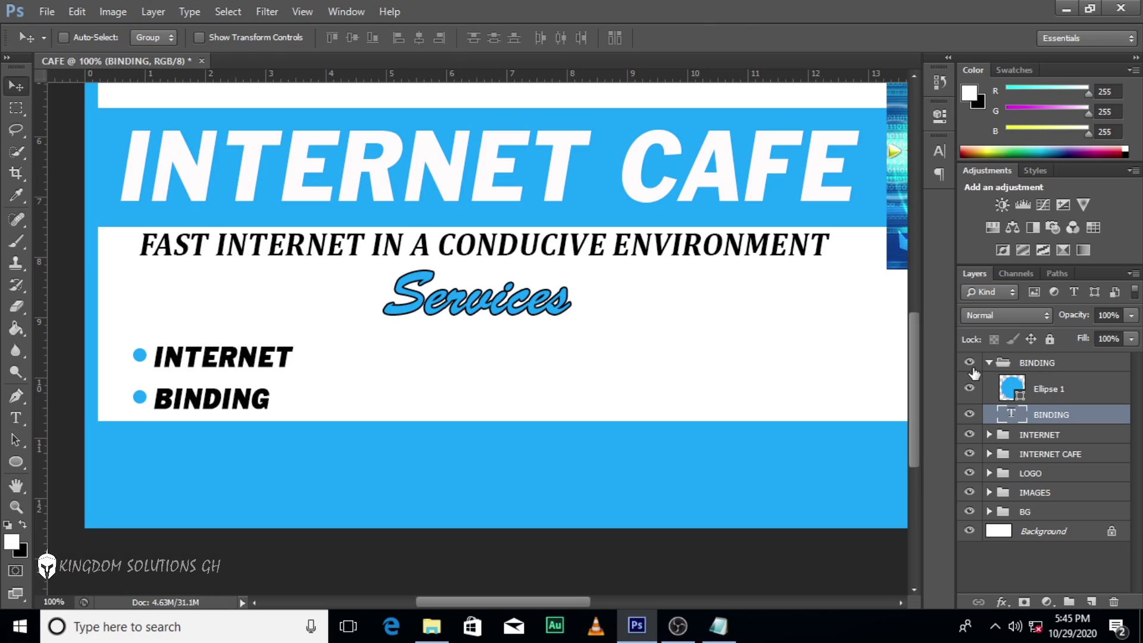
click(990, 363)
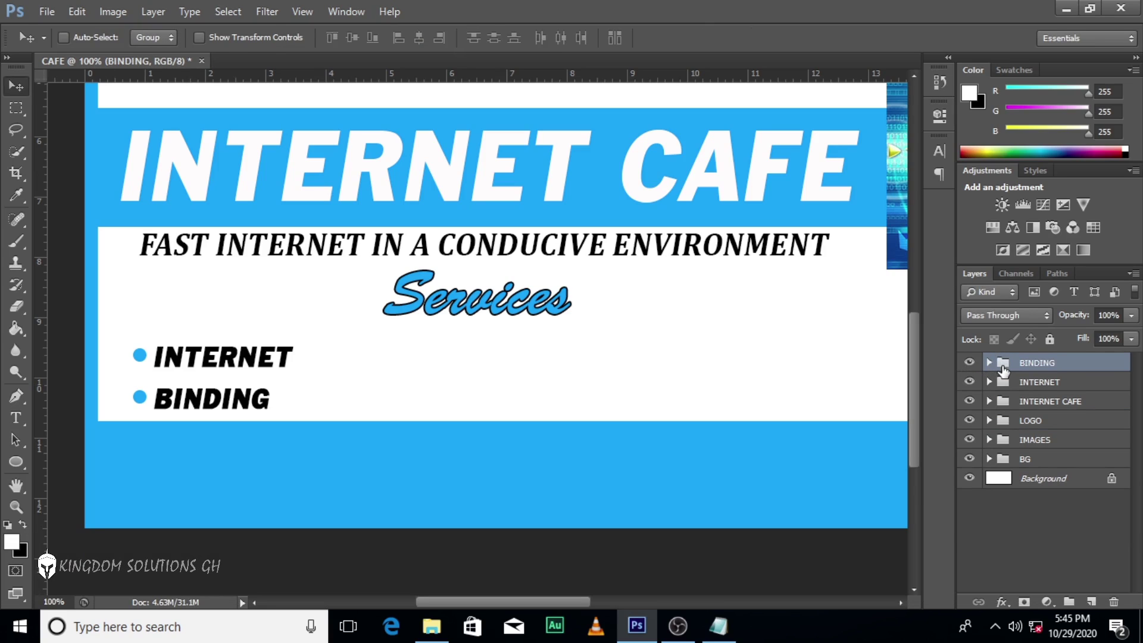
click(1026, 368)
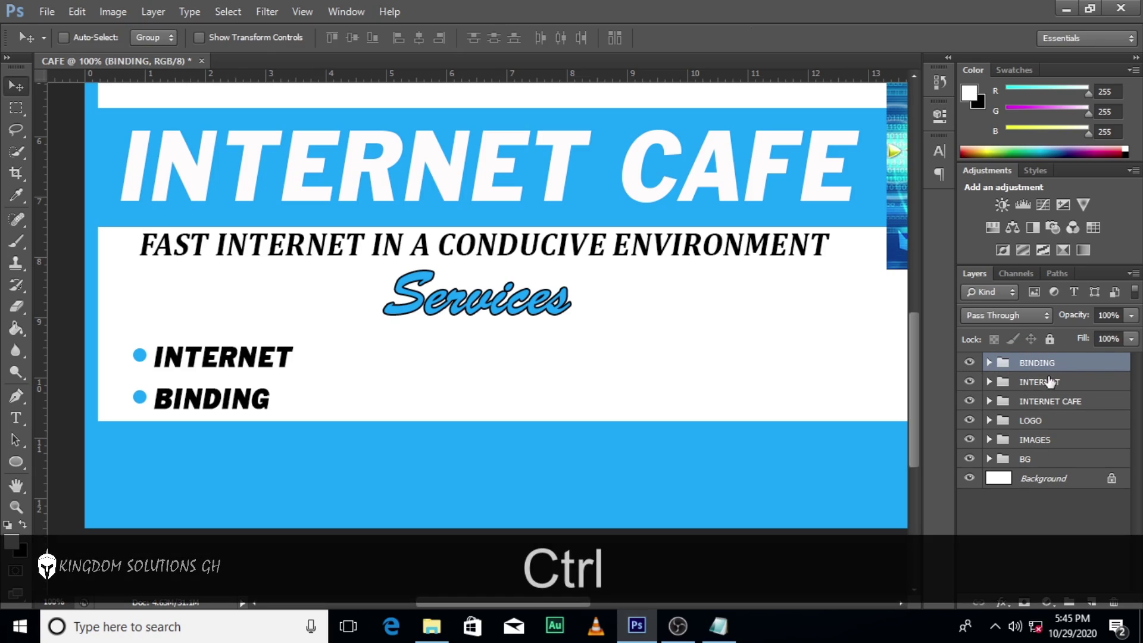
Duplicate the INTERNET and BINDING groups and move the copies horizontally into a second column.
ctrl+click(1042, 382)
key(ctrl+j)
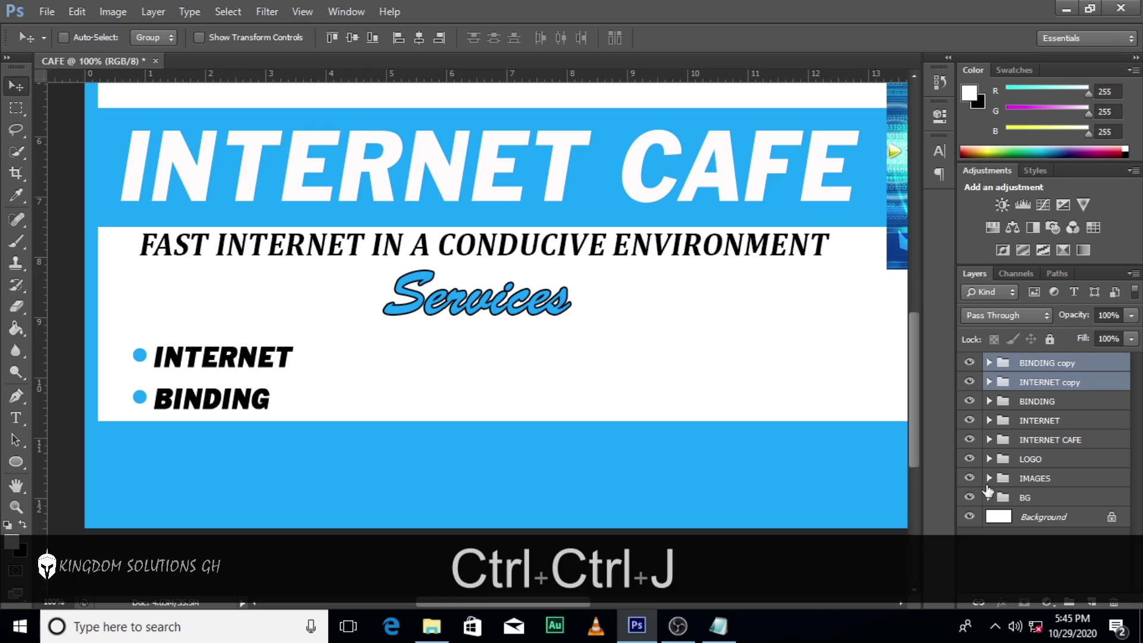
key(shift)
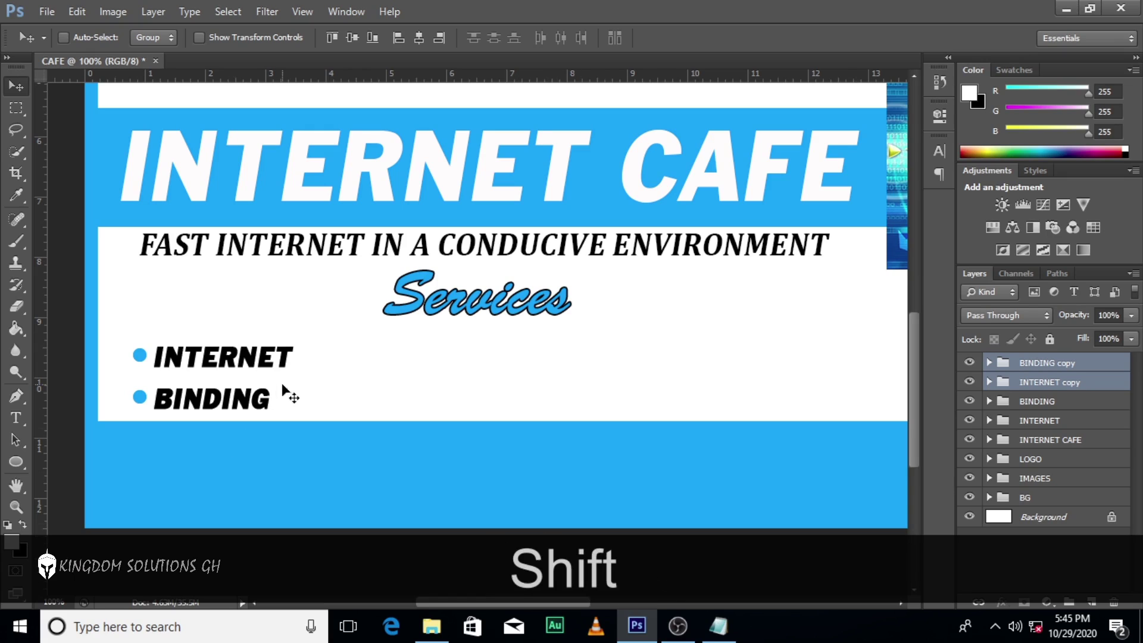
drag(283, 386, 473, 393)
drag(473, 394, 474, 393)
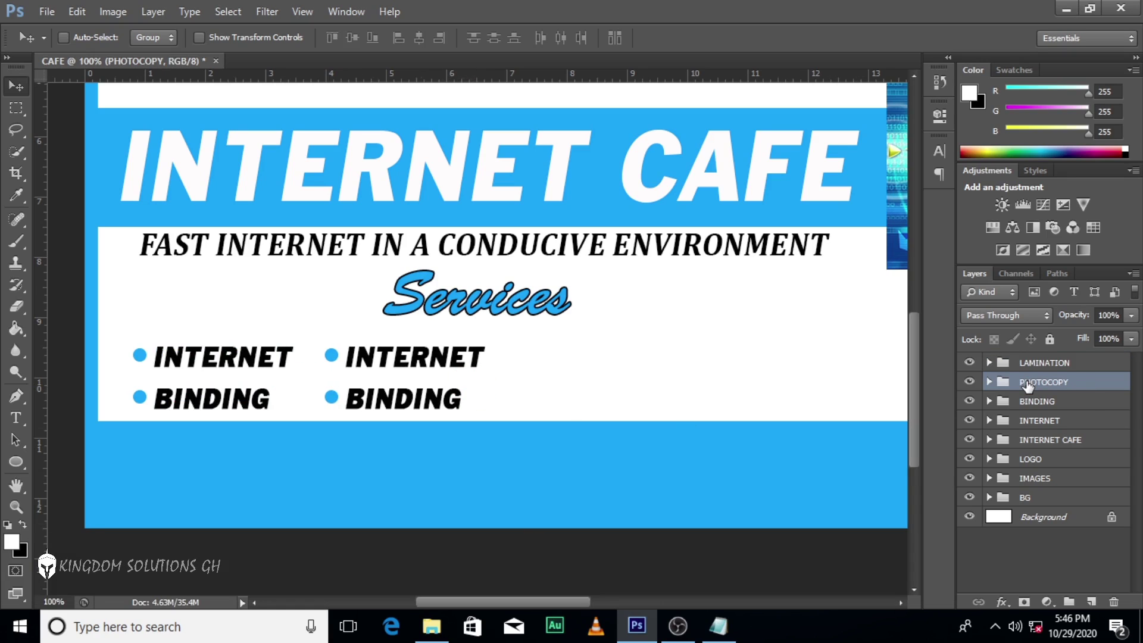
Rename the copied groups LAMINATION and PHOTOCOPY, then expand PHOTOCOPY.
double_click(1029, 384)
text(L)
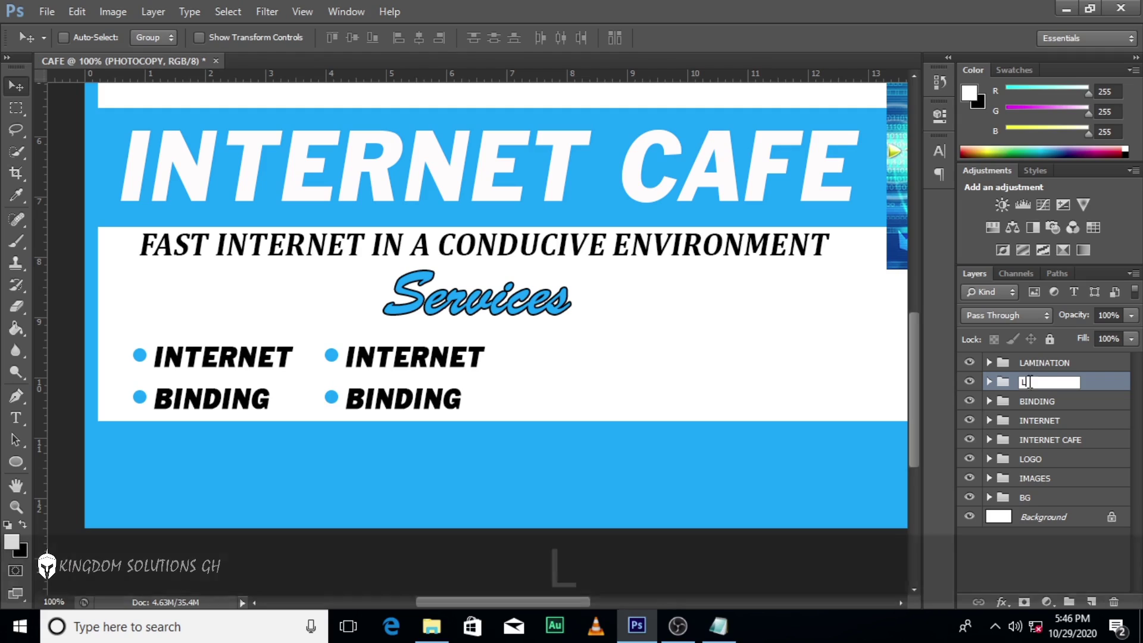
text(AMINATION)
key(Return)
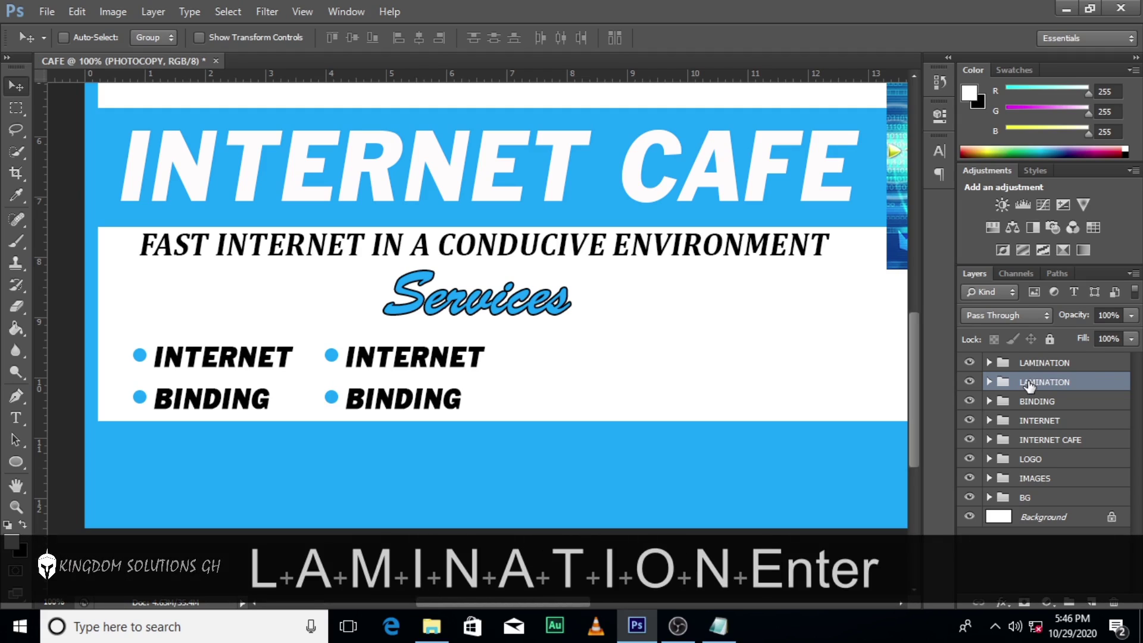
double_click(1034, 363)
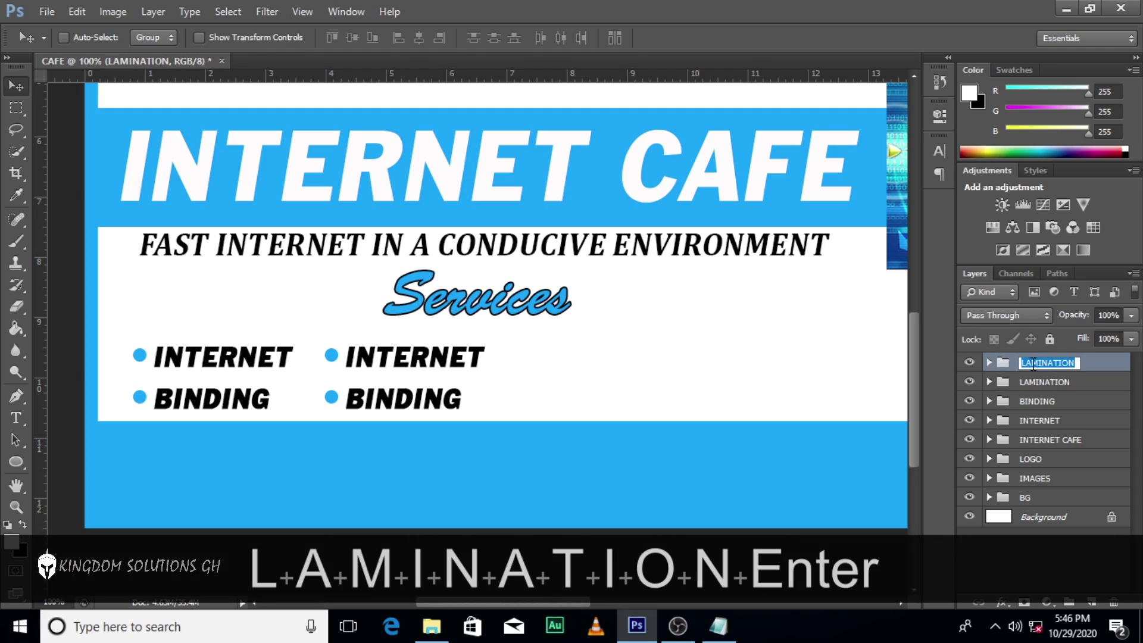
text(PHOTOCOPY)
key(Return)
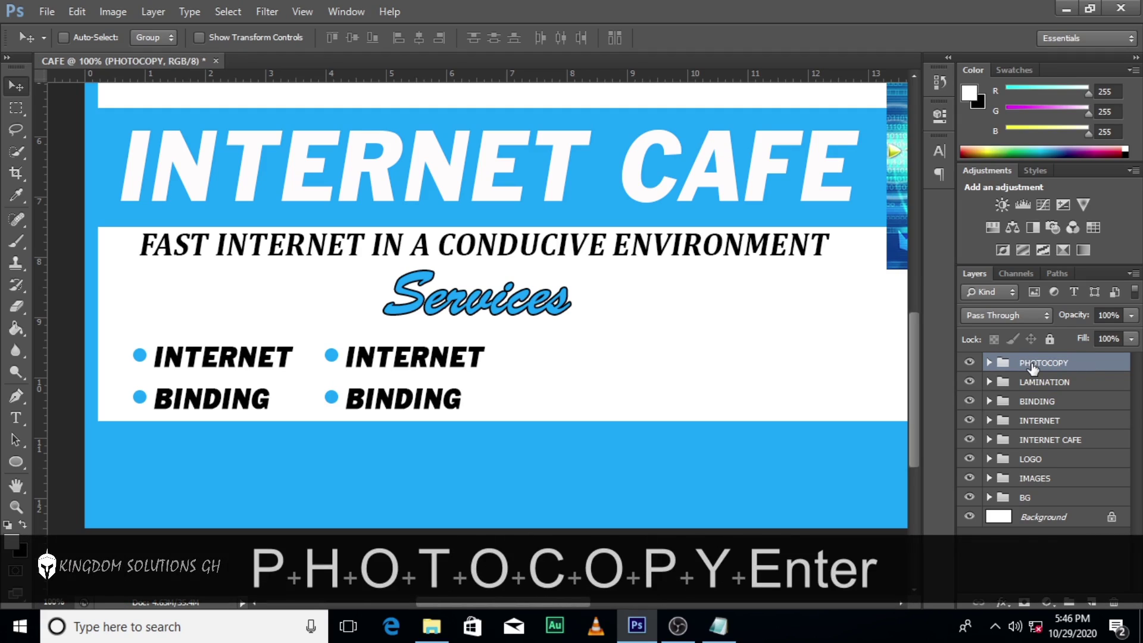
click(969, 362)
click(969, 362)
click(989, 362)
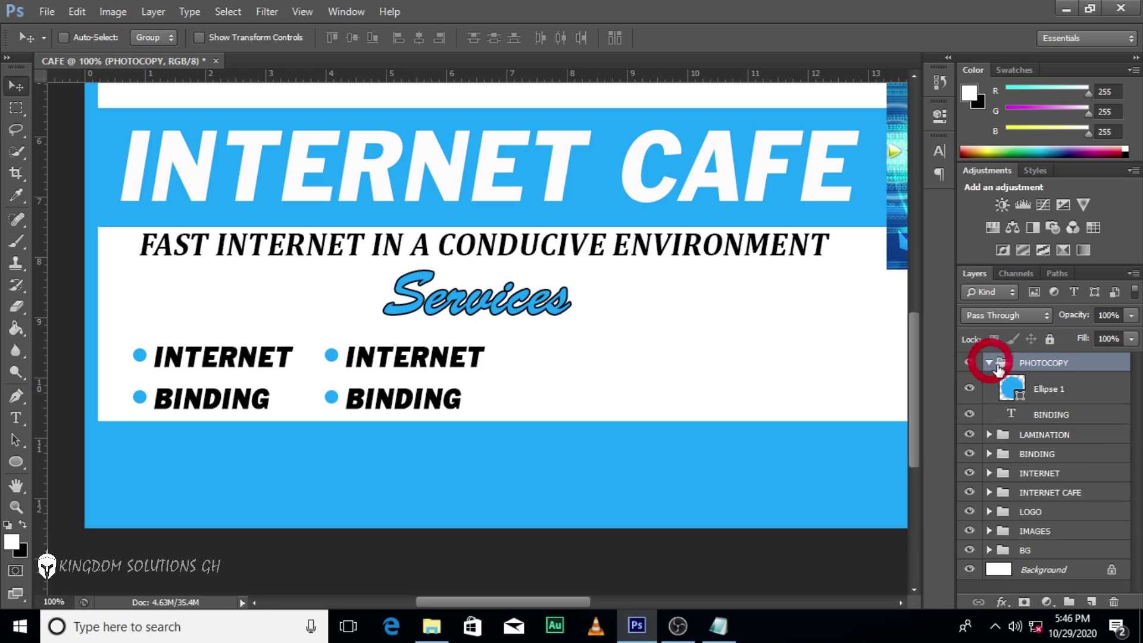
Replace the right-column BINDING text with PHOTOCOPYING.
double_click(1012, 414)
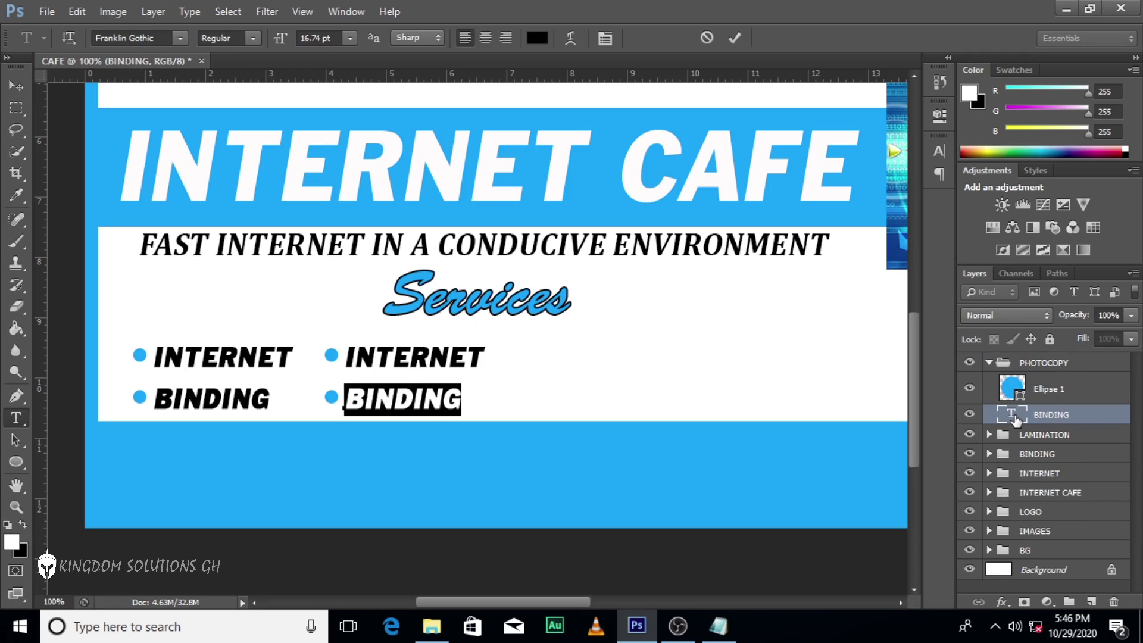
text(PHOTOCOPYING)
key(ctrl+Return)
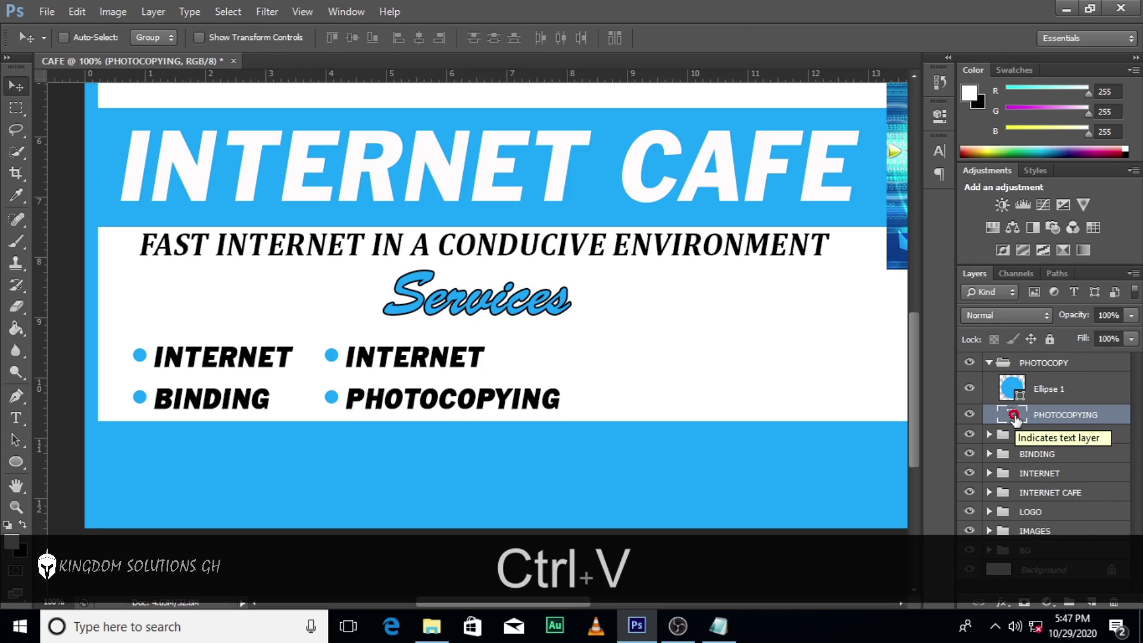
key(alt+Tab)
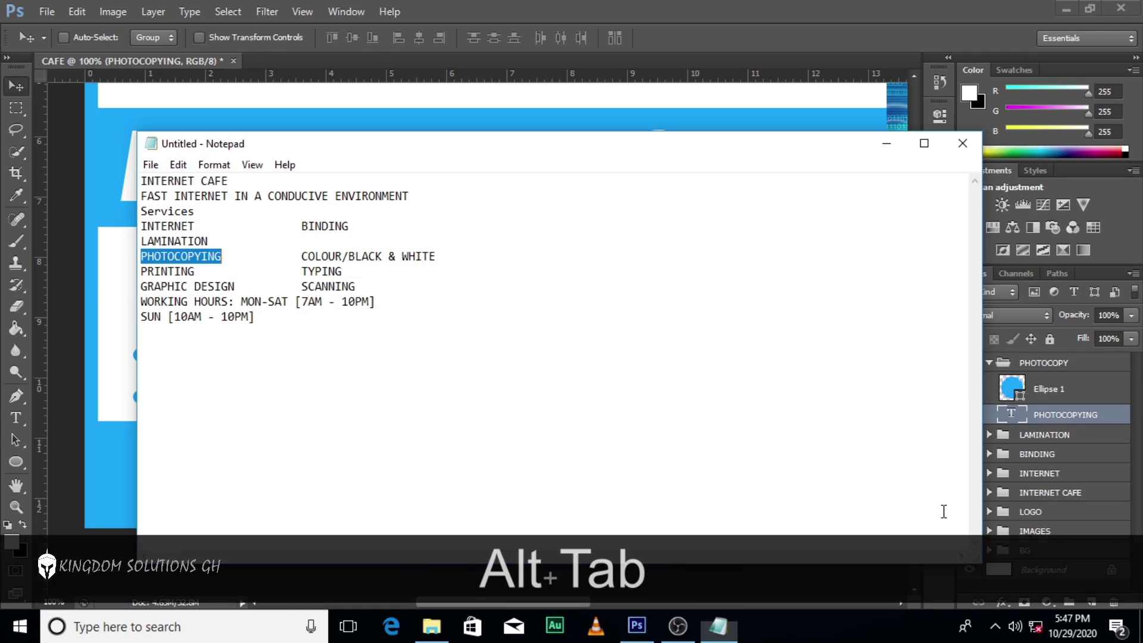
key(alt+Tab)
Duplicate PHOTOCOPYING beside itself on the same line and add a colon to the original.
key(ctrl+j)
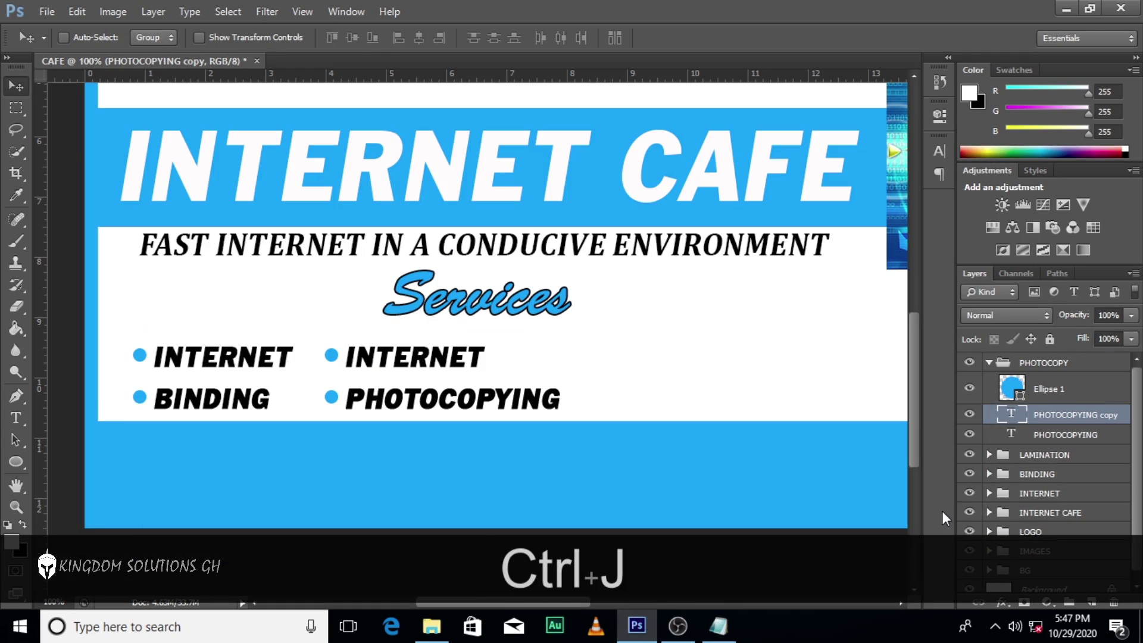
drag(477, 406, 704, 404)
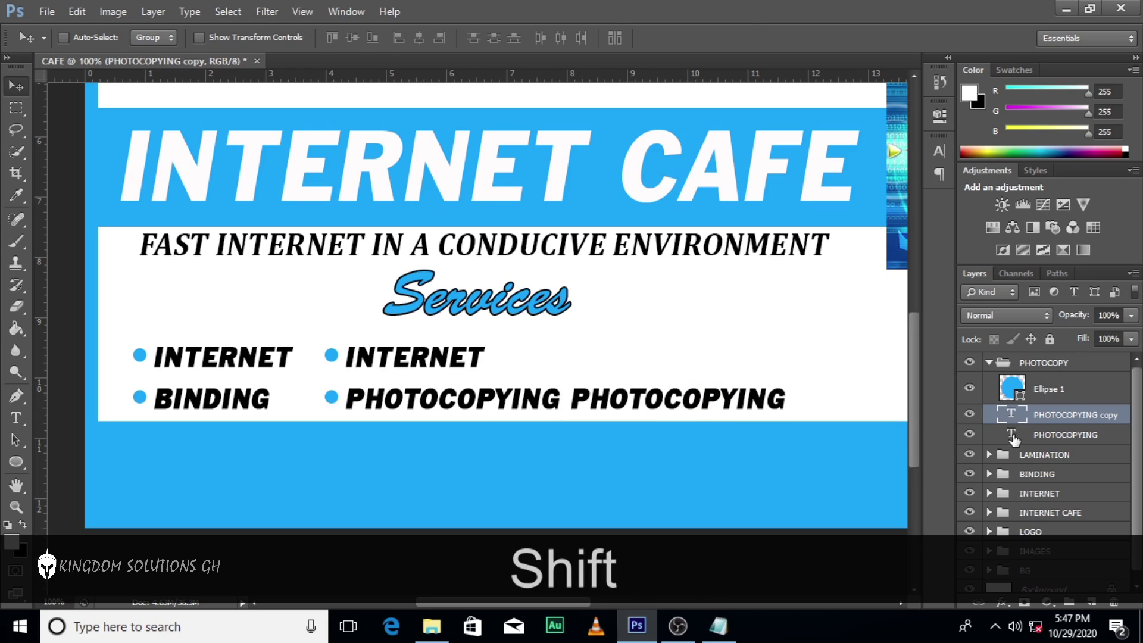
double_click(1014, 439)
key(Right)
text(:)
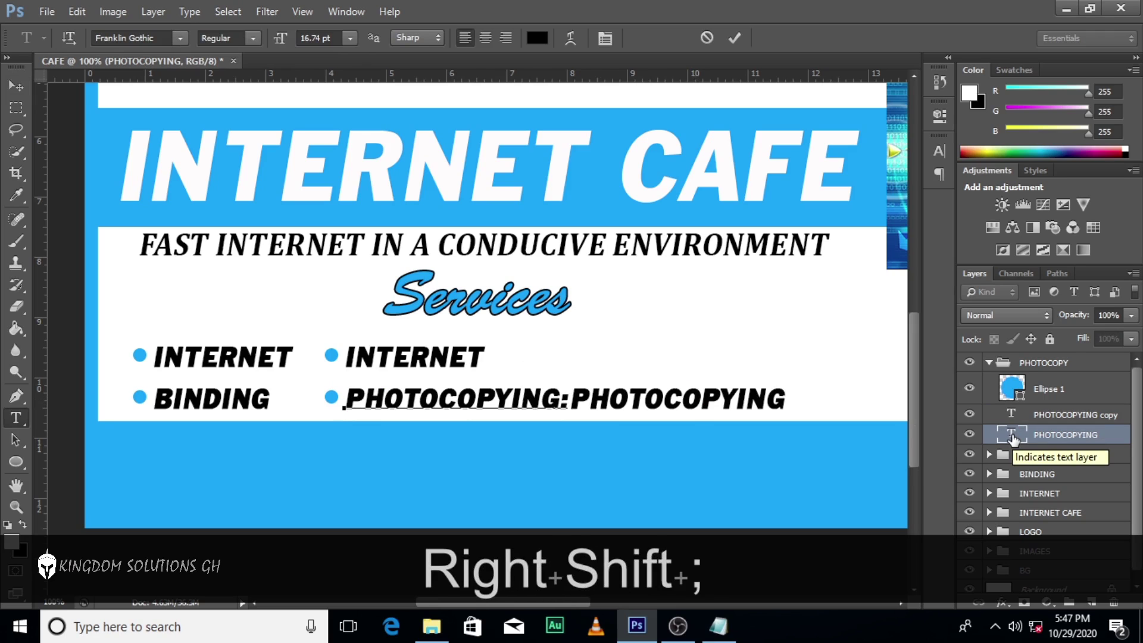
click(1015, 437)
Replace the copy's text with COLOUR/BLACK & WHITE copied from Notepad.
click(1015, 415)
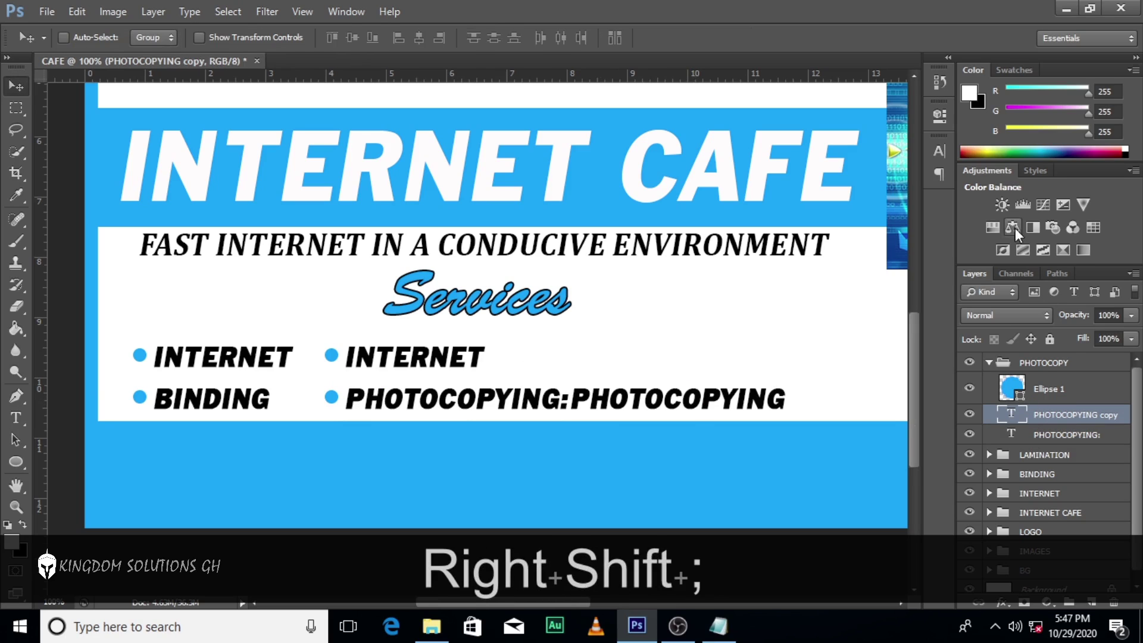
key(alt+Tab)
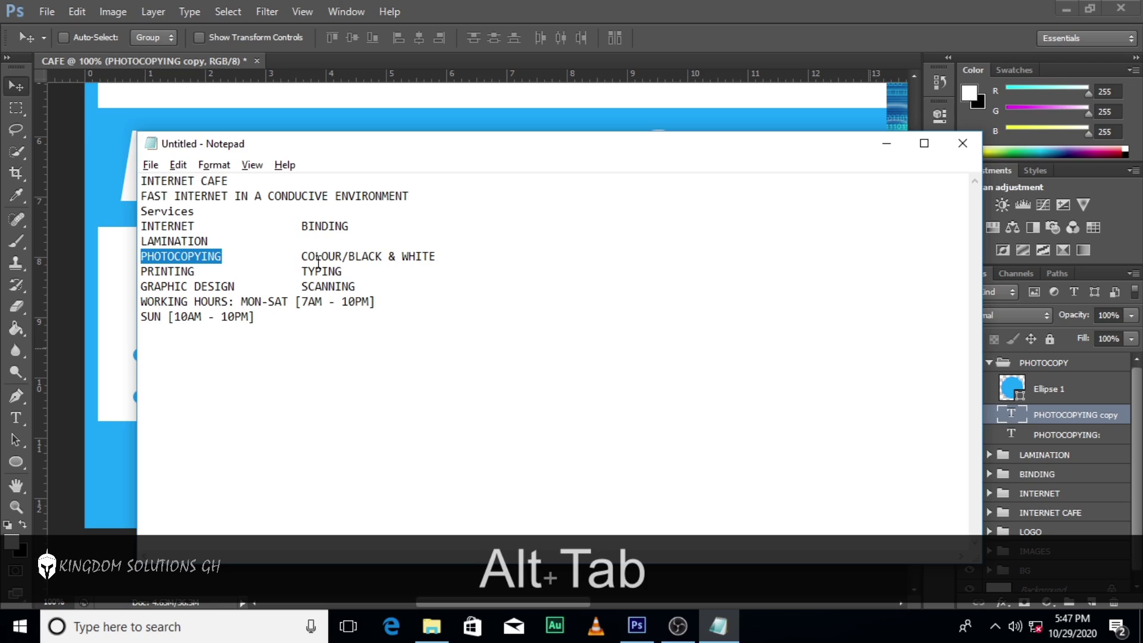
drag(298, 254, 439, 253)
key(ctrl+c)
click(701, 5)
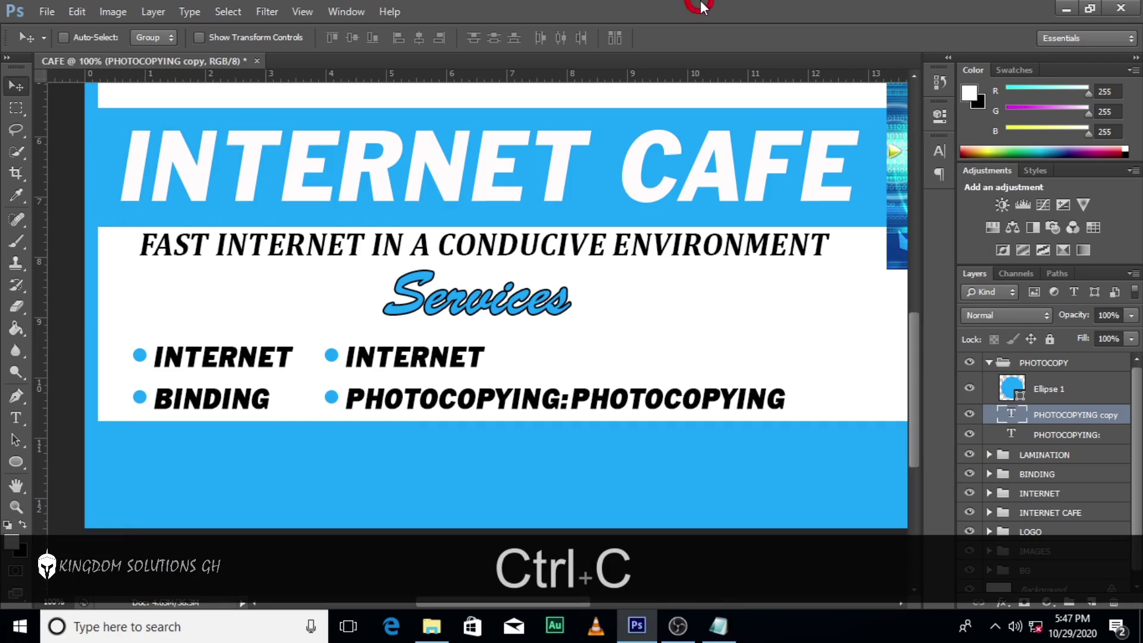
double_click(1011, 416)
key(ctrl+v)
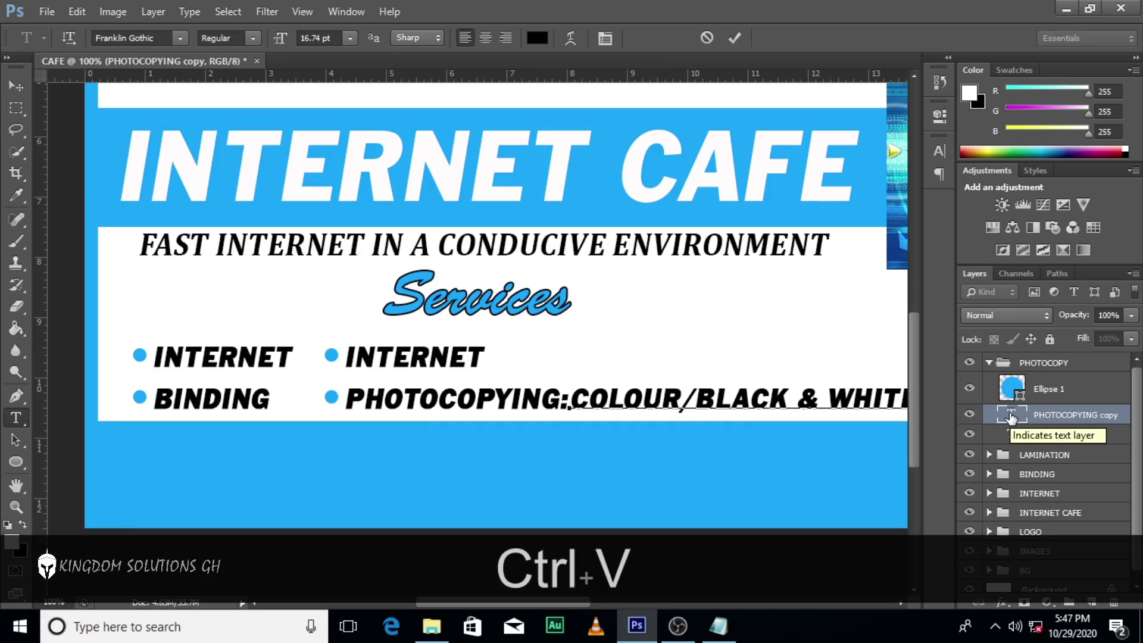
click(1011, 414)
key(v)
Make COLOUR/BLACK & WHITE Faux Italic in a lighter Franklin Gothic variant.
click(938, 151)
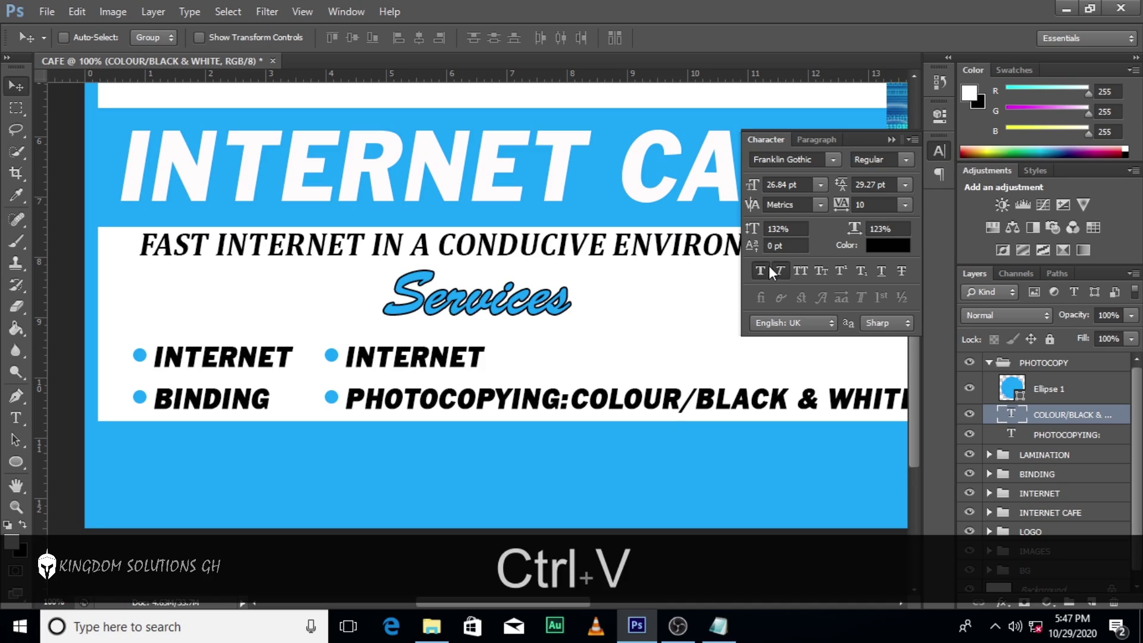
click(771, 270)
click(838, 158)
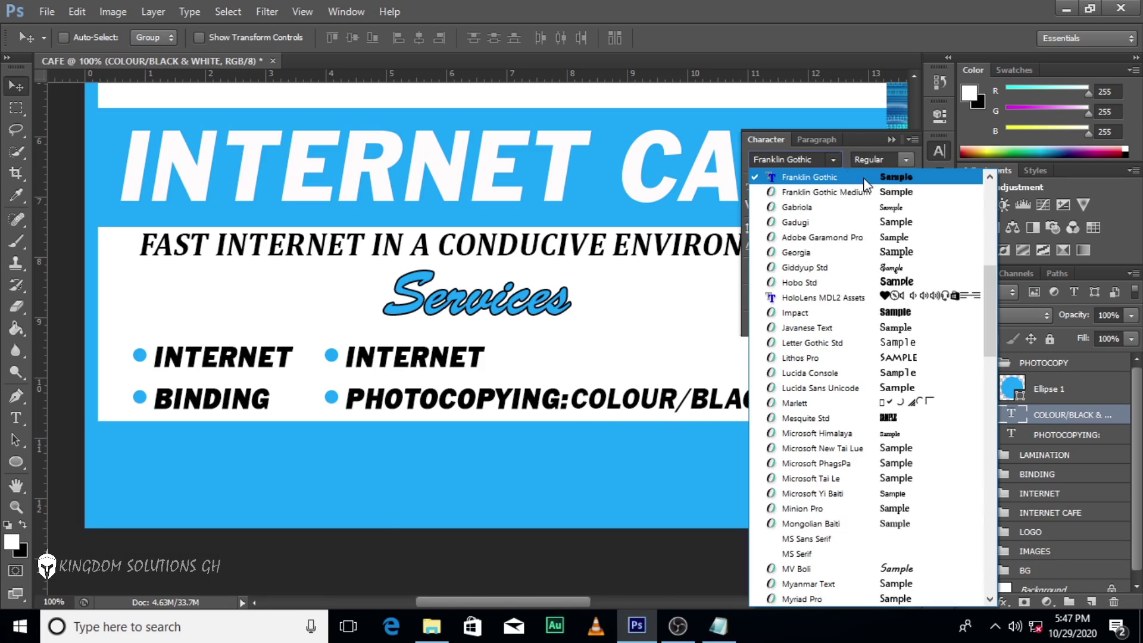
click(884, 192)
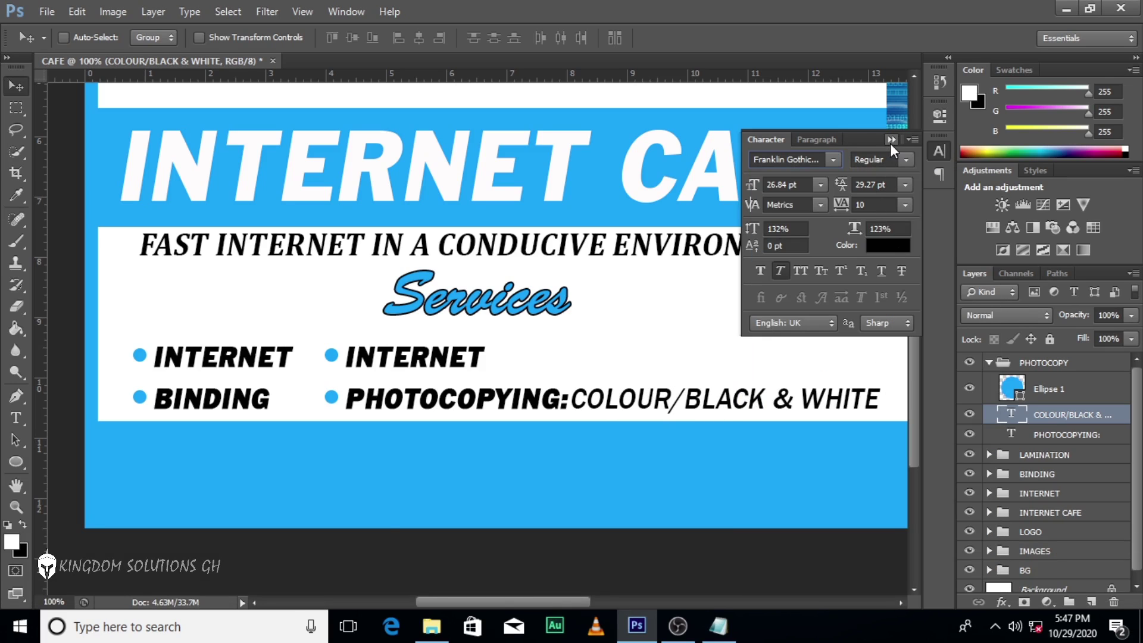
double_click(1013, 417)
key(ctrl+Return)
click(894, 136)
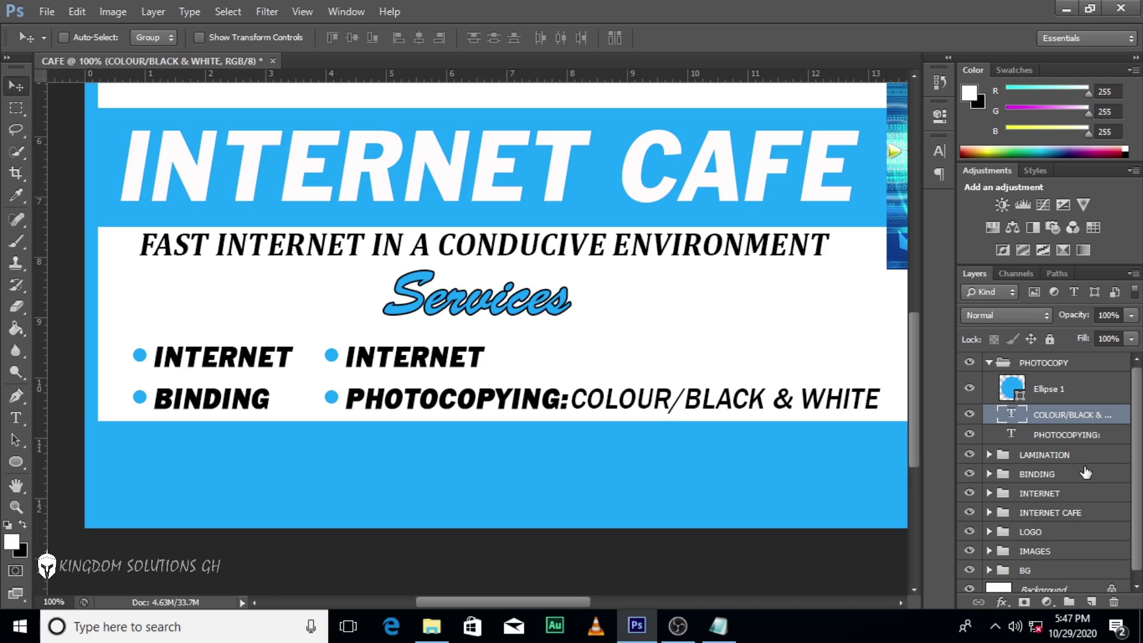
Retype the INTERNET text layer inside the LAMINATION group as LAMINATION.
drag(568, 607, 638, 612)
key(ctrl+minus)
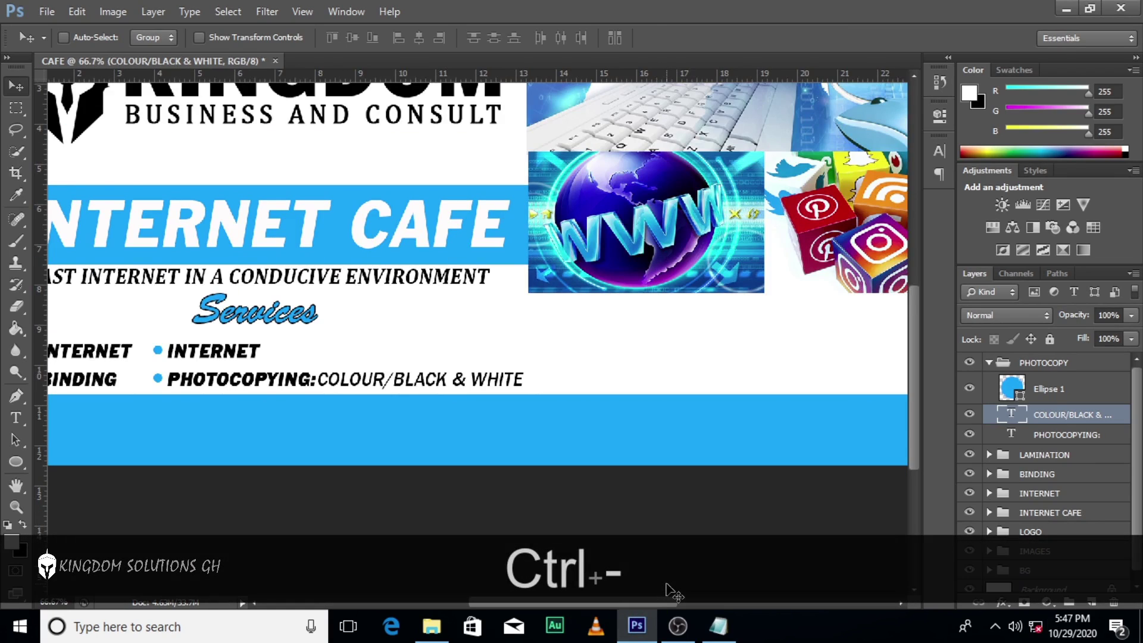
key(ctrl)
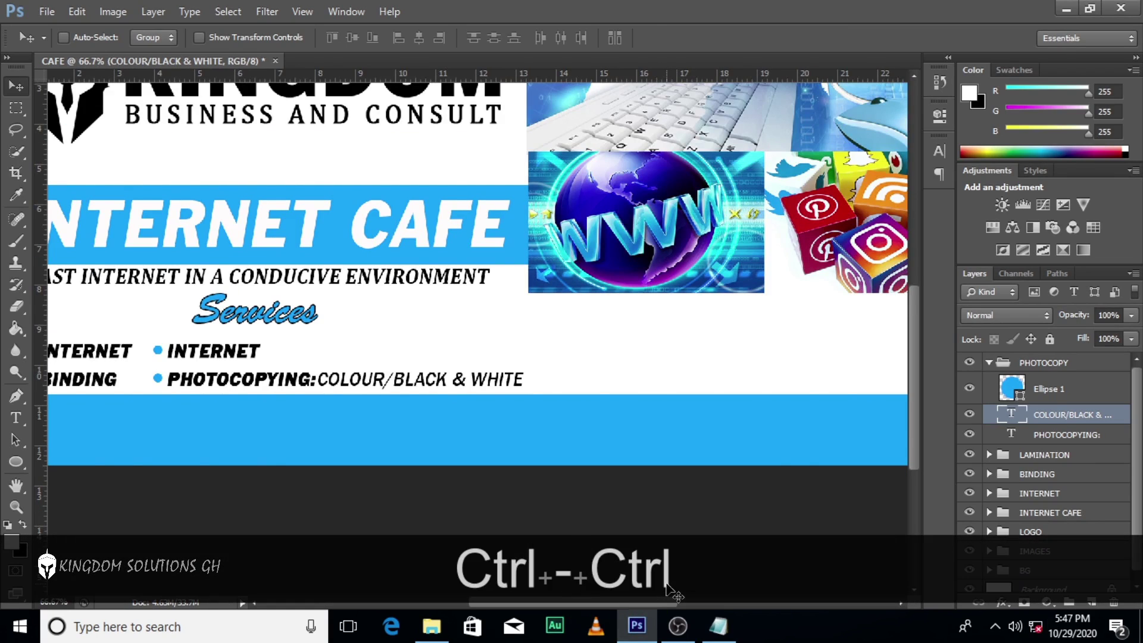
key(ctrl+0)
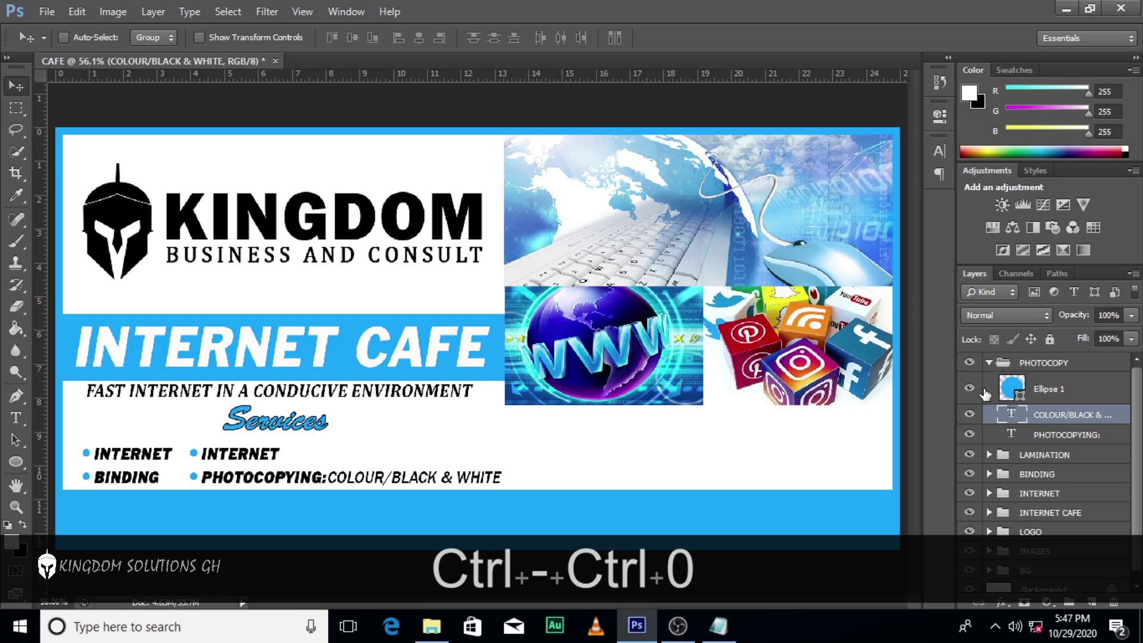
click(988, 365)
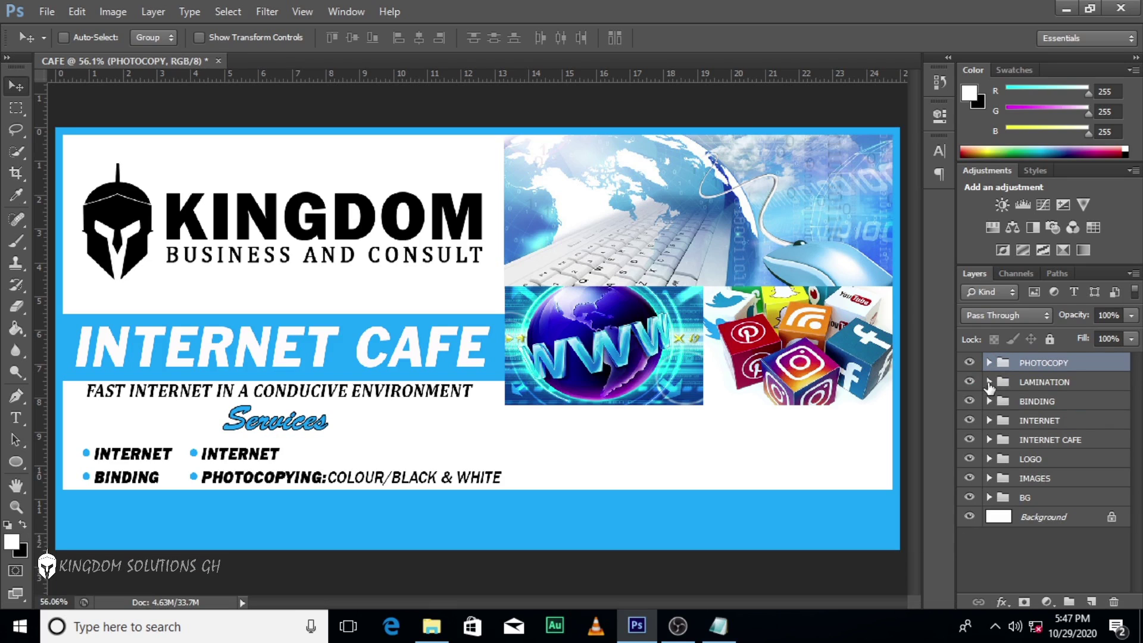
click(989, 382)
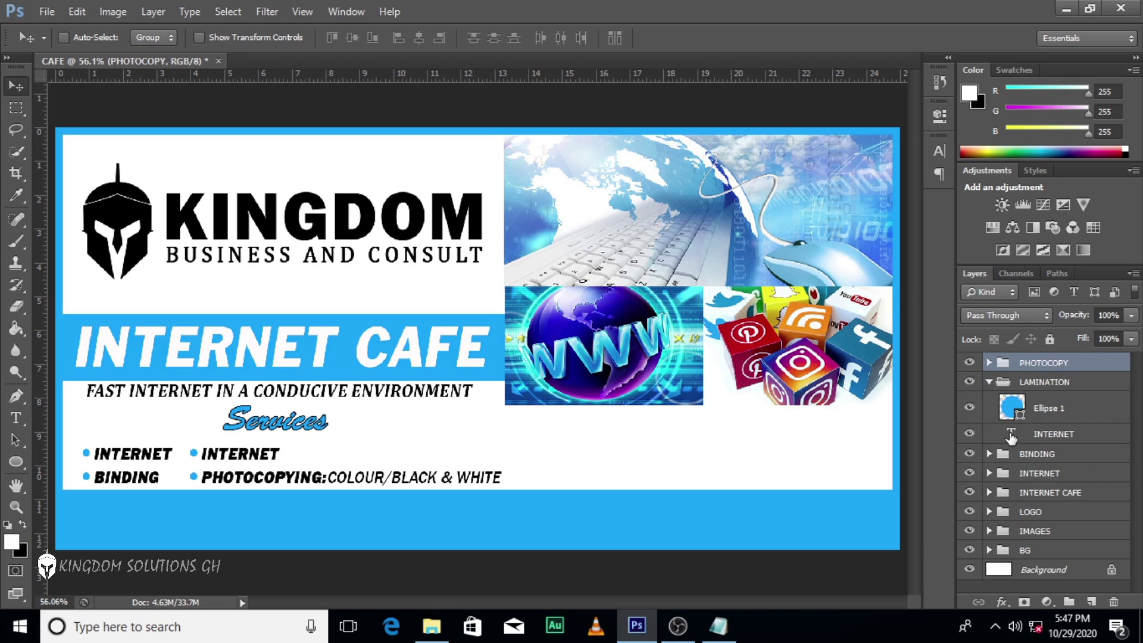
double_click(1011, 435)
text(LAMIN)
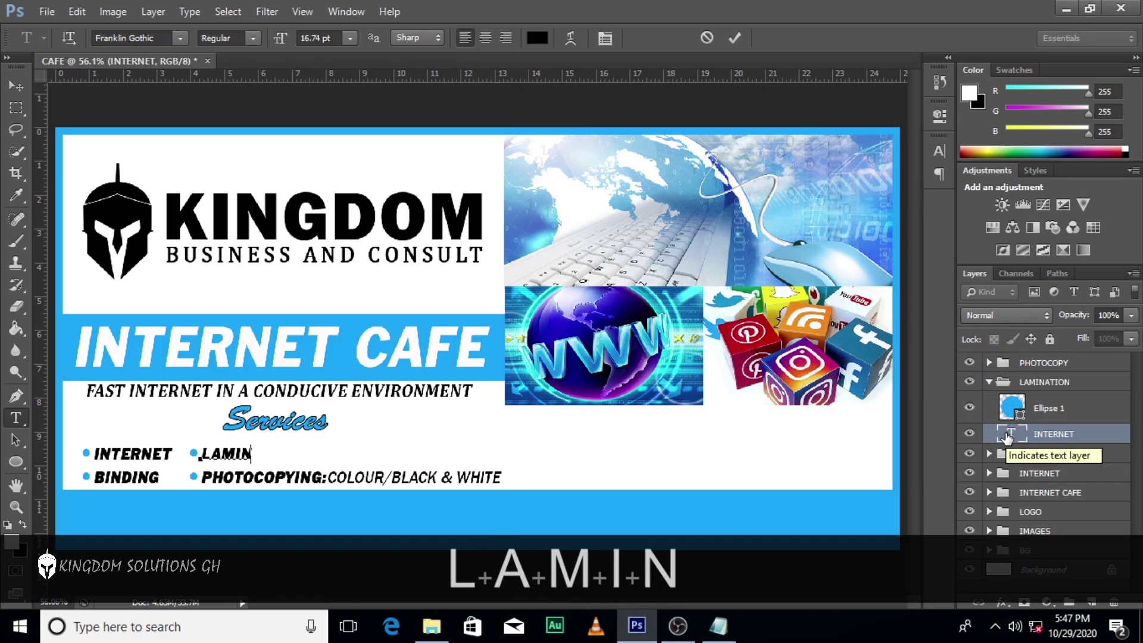
text(ATION)
key(ctrl+Return)
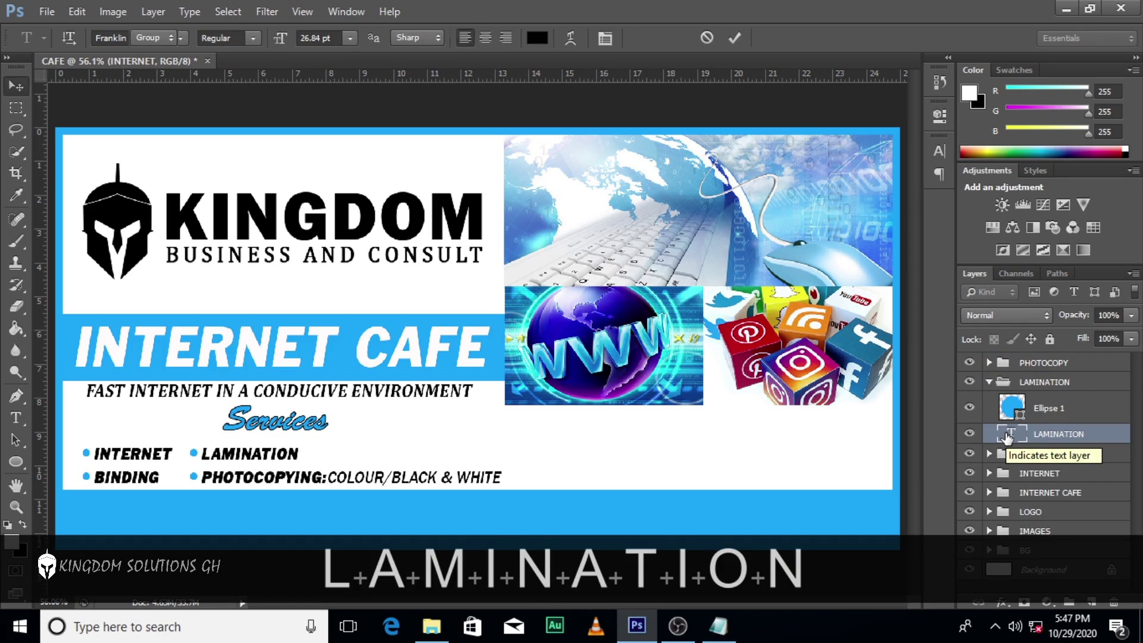
key(v)
click(990, 382)
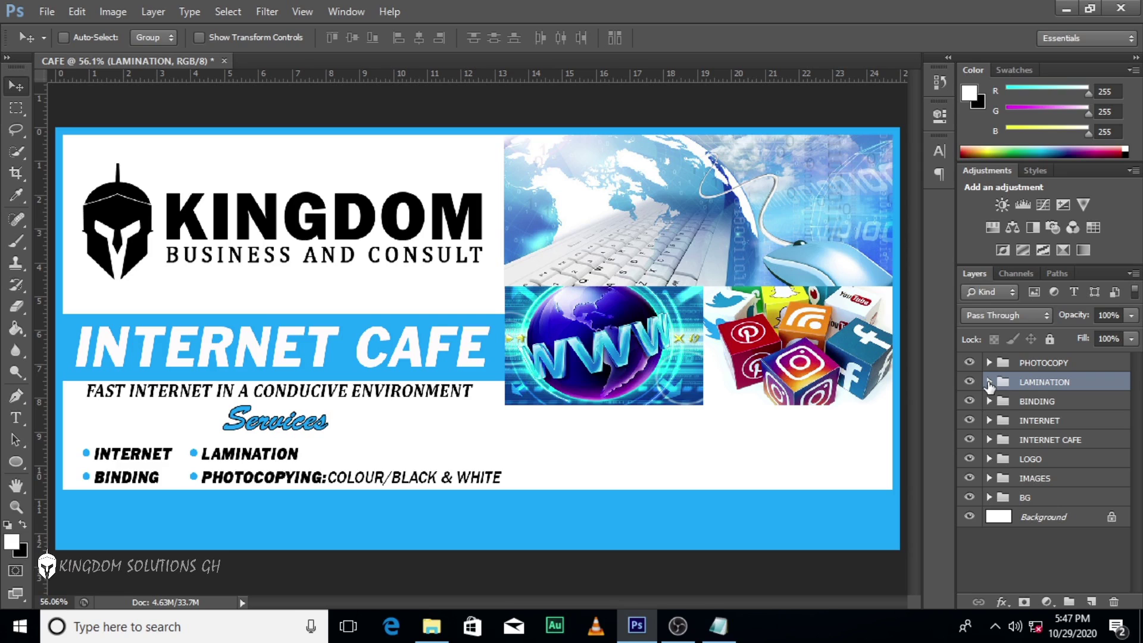
Duplicate the PHOTOCOPY group and place the copy just right of the original on the bottom row.
click(1039, 364)
key(ctrl+j)
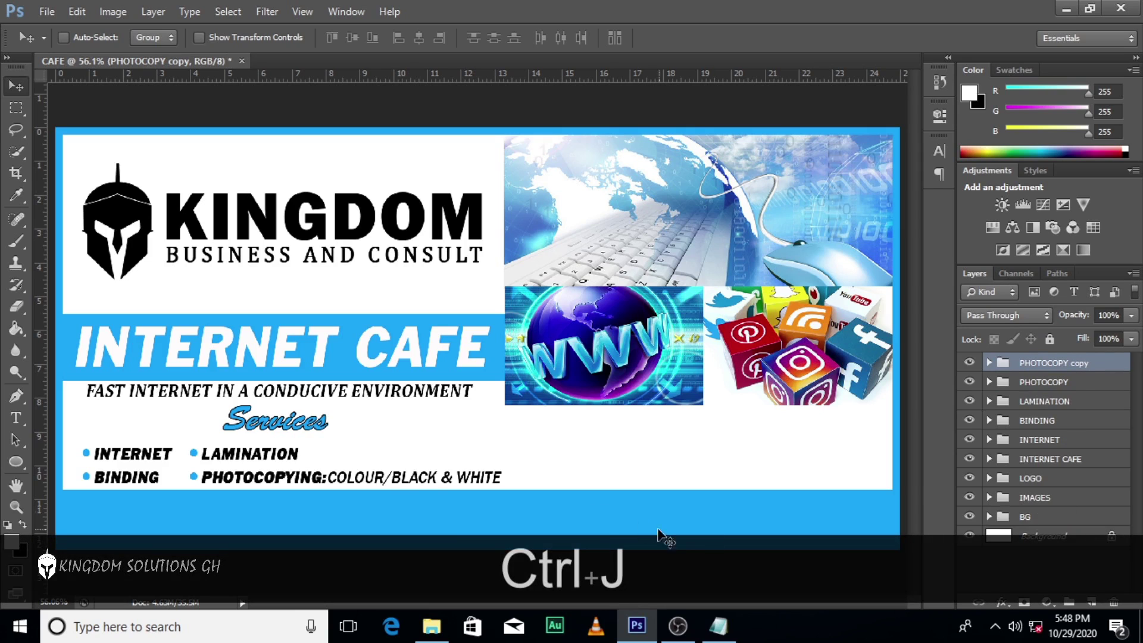
drag(384, 485, 715, 490)
key(shift+Right)
key(shift+Right)
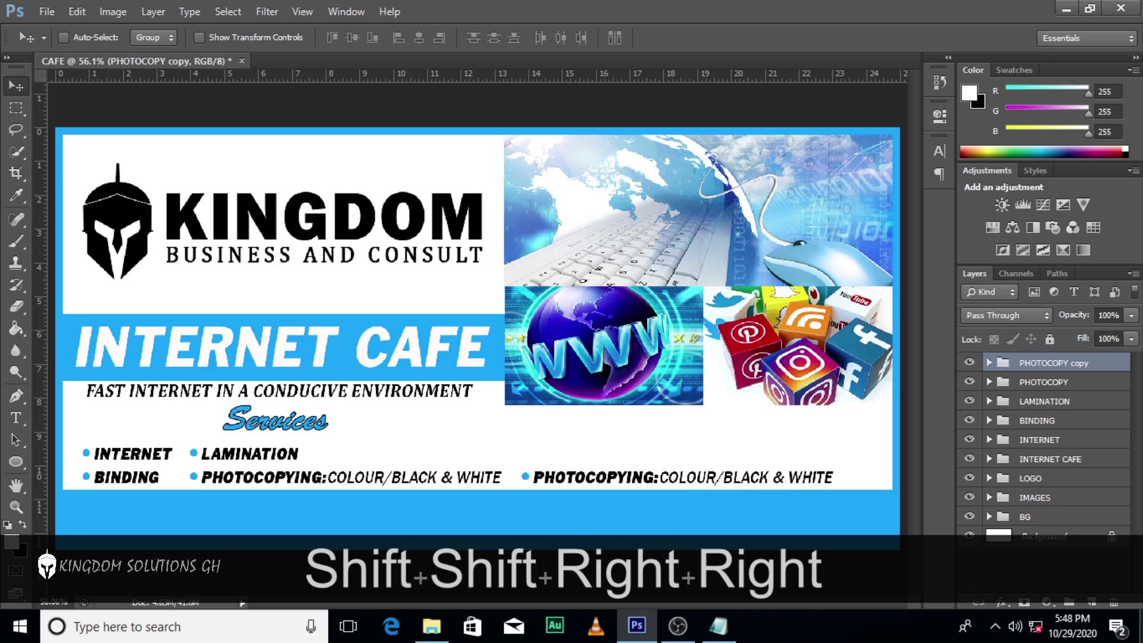
key(Left)
key(Left)
key(Left)
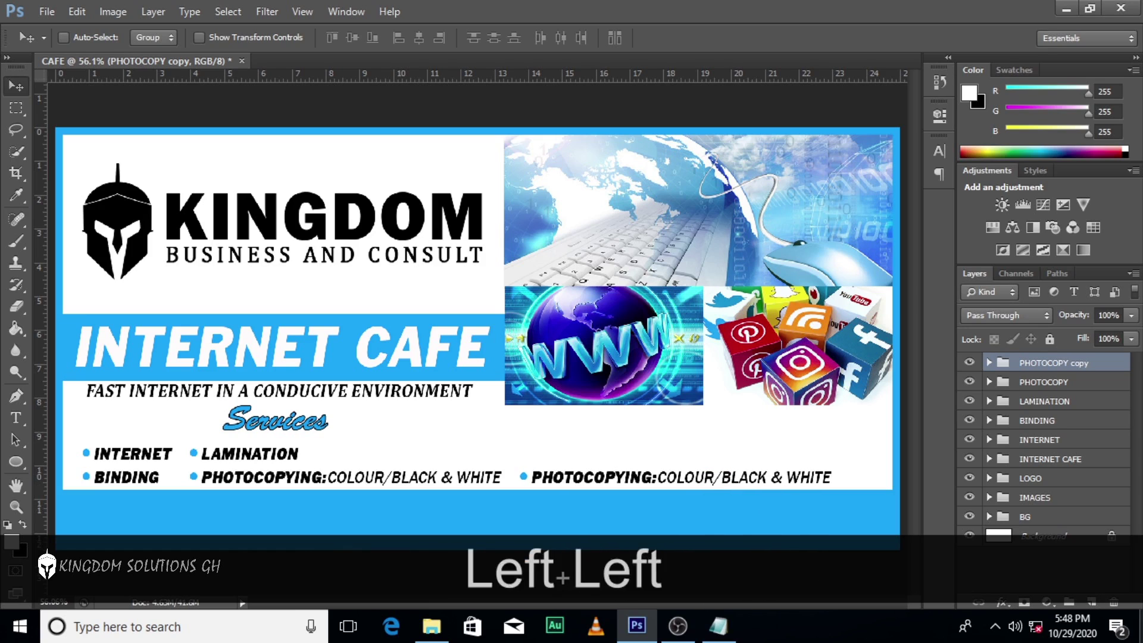
click(718, 626)
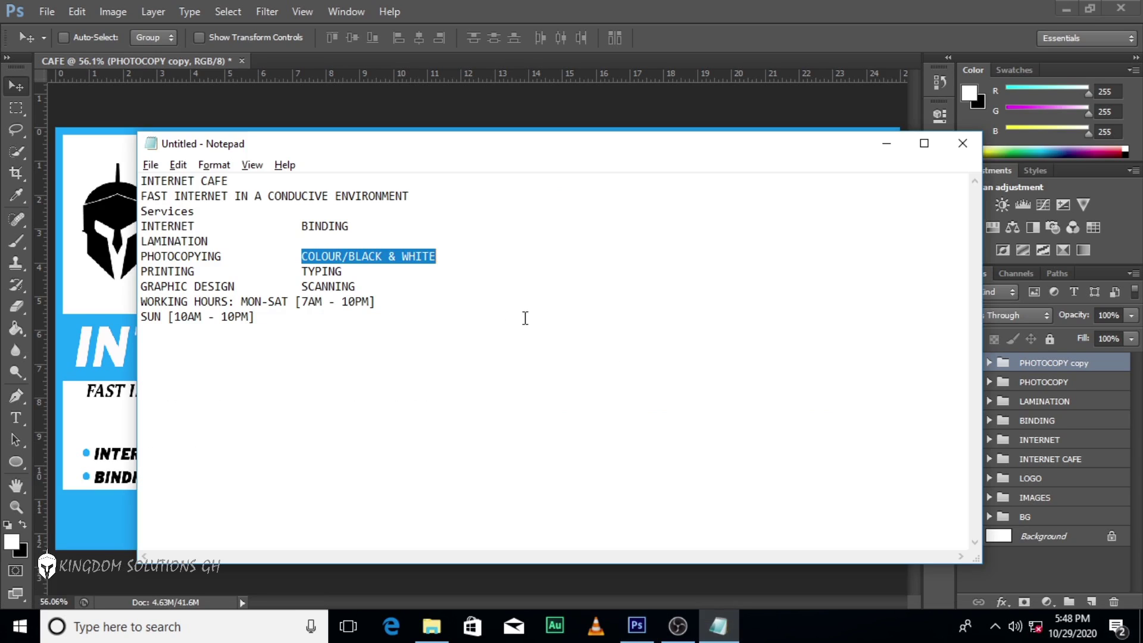
Copy the word PRINTING from the Notepad services list and return to Photoshop.
click(196, 271)
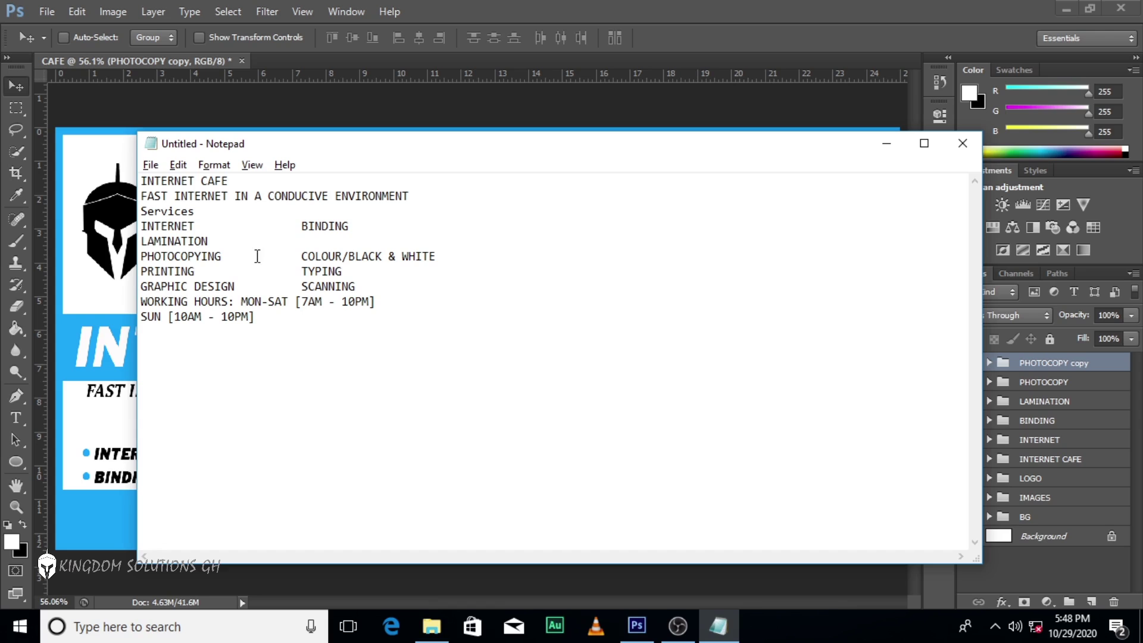
drag(216, 269, 141, 272)
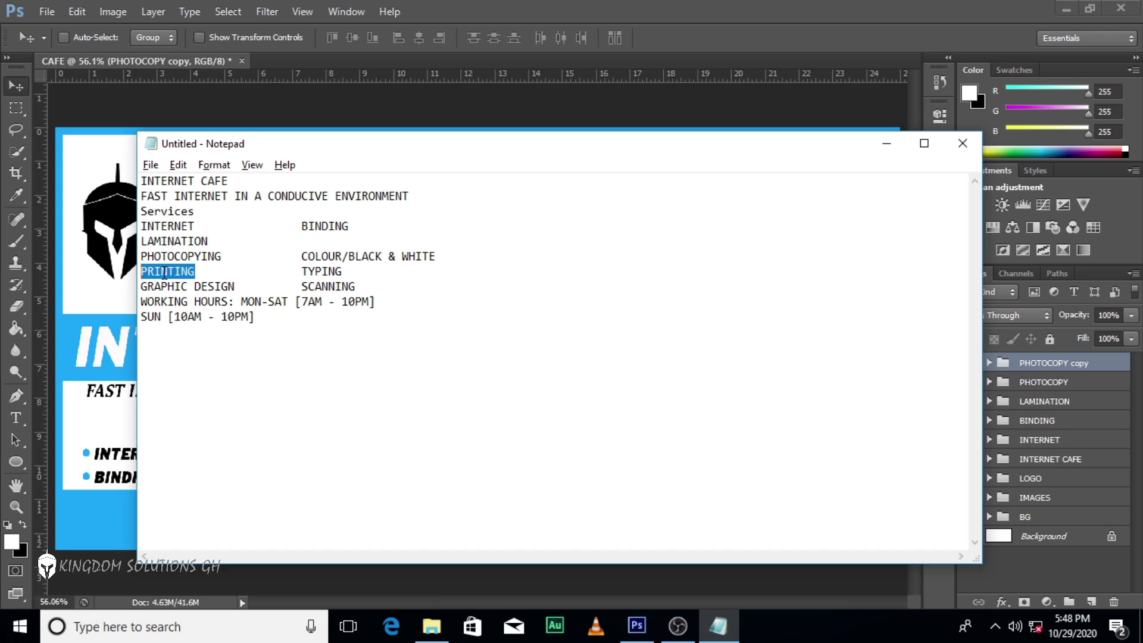
right_click(165, 273)
click(201, 327)
click(637, 626)
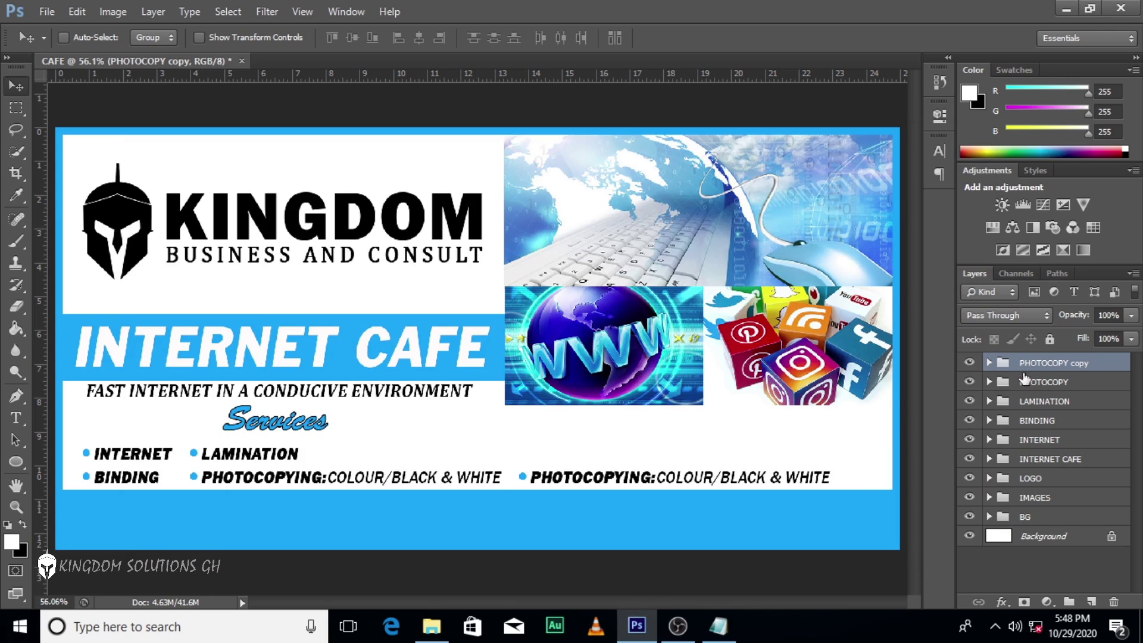
Rename the copied PHOTOCOPY group to PRINTING.
click(969, 362)
click(969, 362)
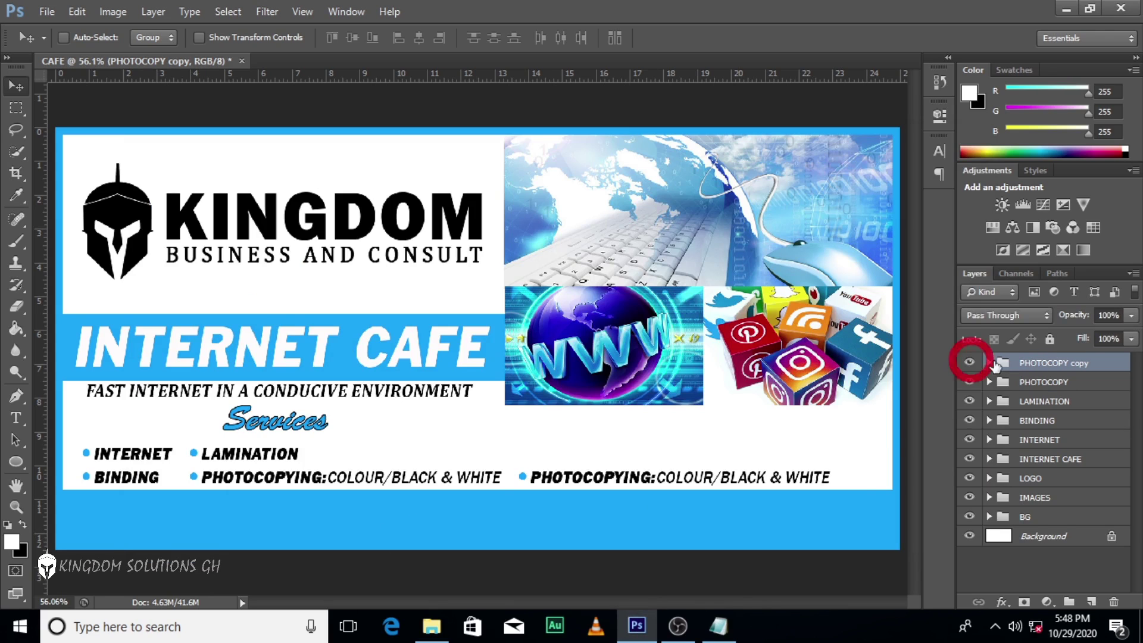
double_click(1037, 362)
text(QP)
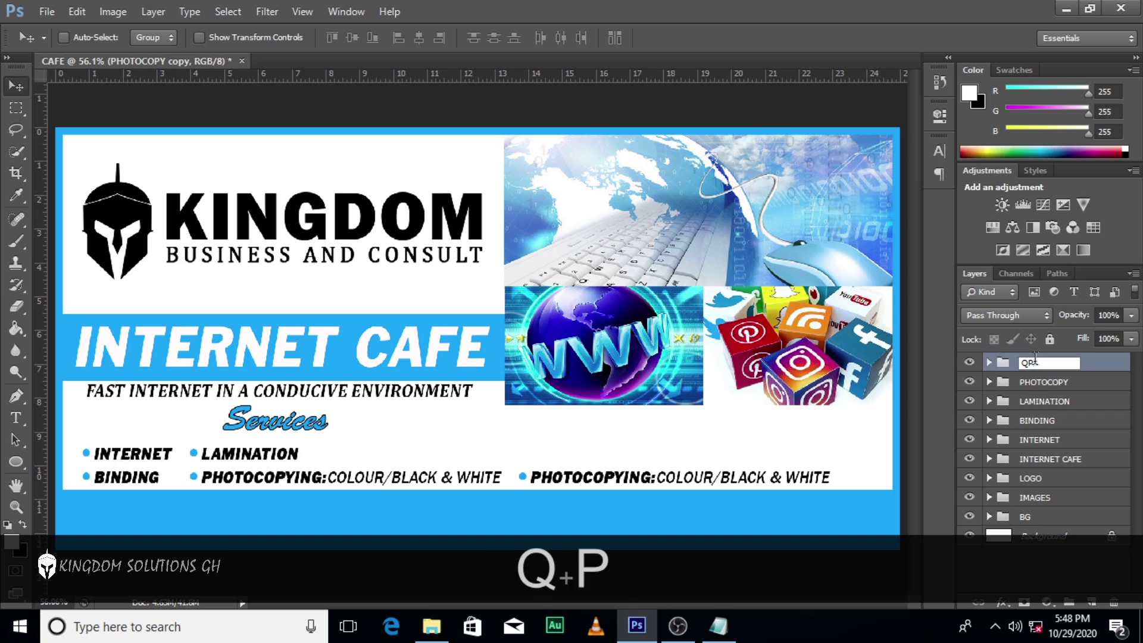
text(RINTING)
key(Return)
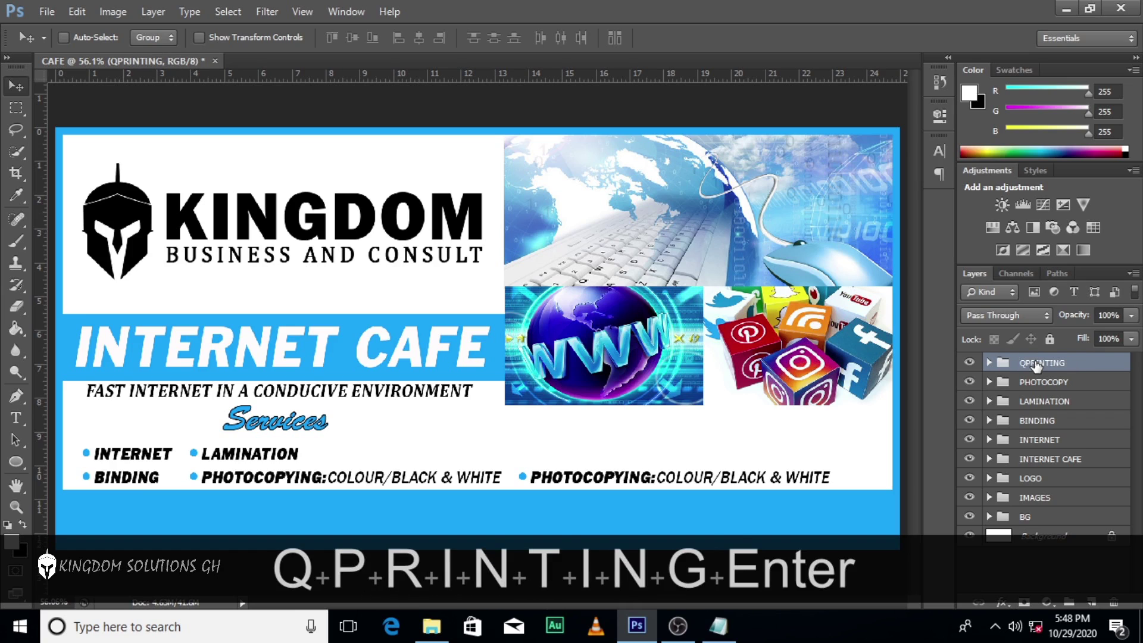
double_click(1045, 365)
click(1030, 364)
key(BackSpace)
click(1008, 387)
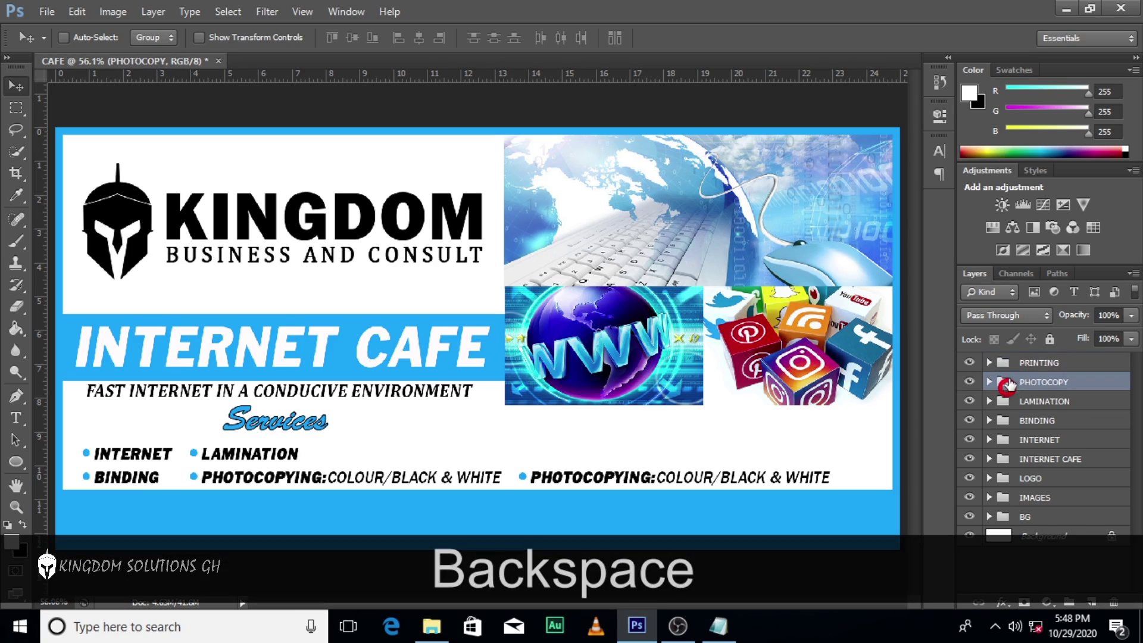
Change the copy's PHOTOCOPYING: heading to PRINTING: by pasting the word and adding a colon.
click(989, 363)
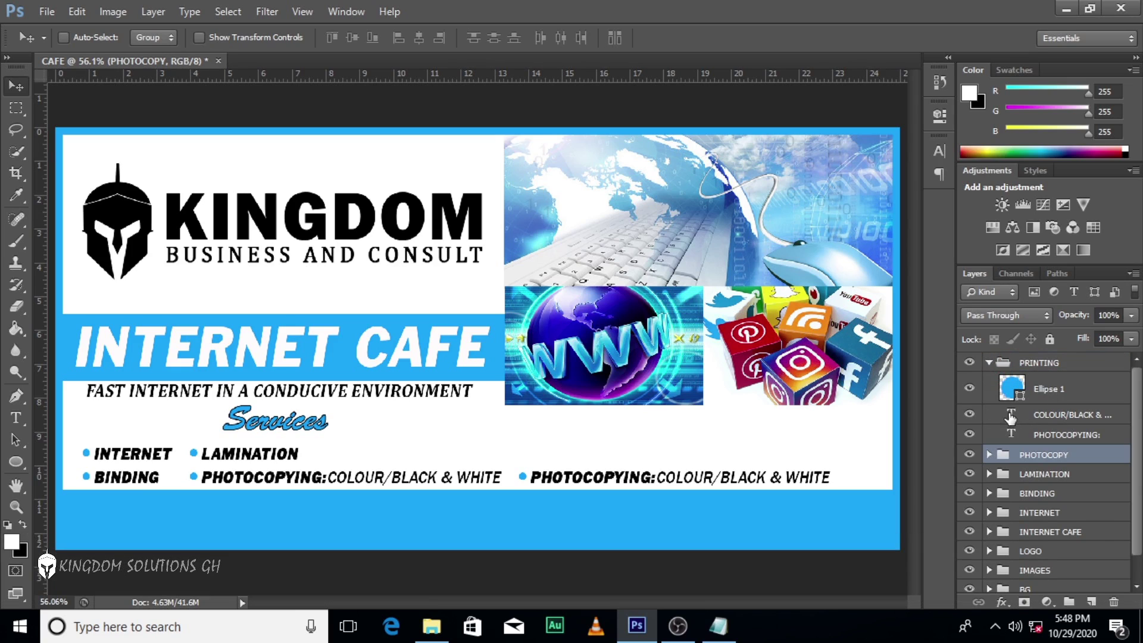
double_click(1011, 435)
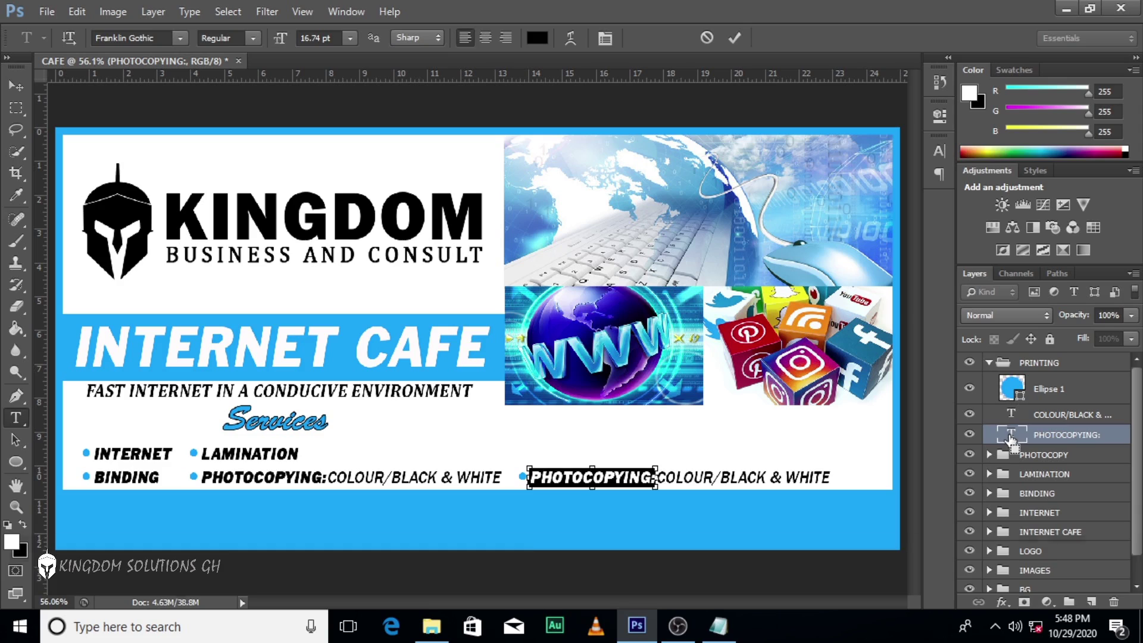
key(ctrl+v)
click(1035, 413)
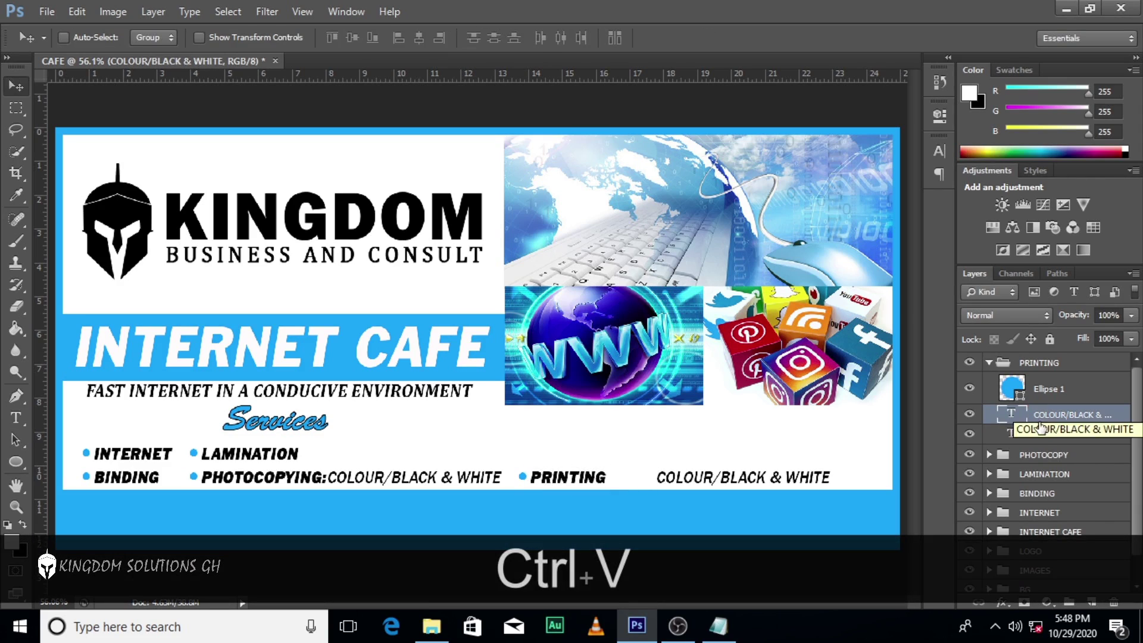
double_click(1007, 433)
key(Right)
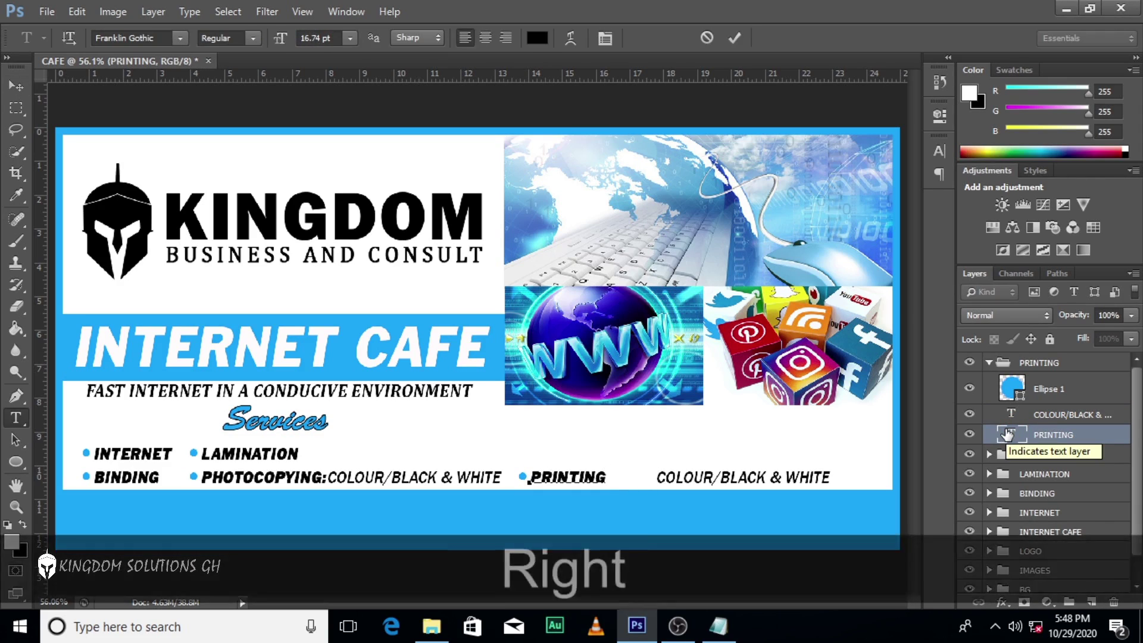
text(:)
key(ctrl+Return)
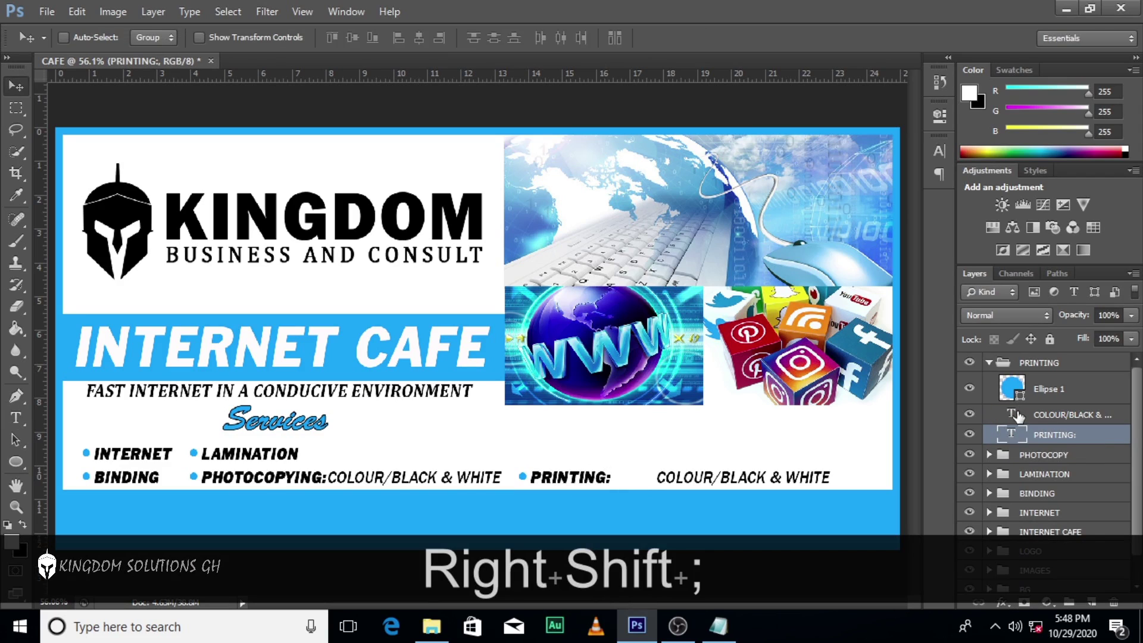
Nudge the COLOUR/BLACK & WHITE text left to sit beside PRINTING:.
click(1019, 413)
key(shift+Left)
key(shift+Left)
key(shift+Left)
key(shift+Left)
key(shift+Left)
key(shift+Left)
key(shift+Left)
key(shift+Left)
key(shift+Left)
key(shift+Left)
key(shift+Left)
key(shift+Left)
key(shift+Left)
key(shift+Left)
key(shift+Left)
key(shift+Left)
key(shift+Left)
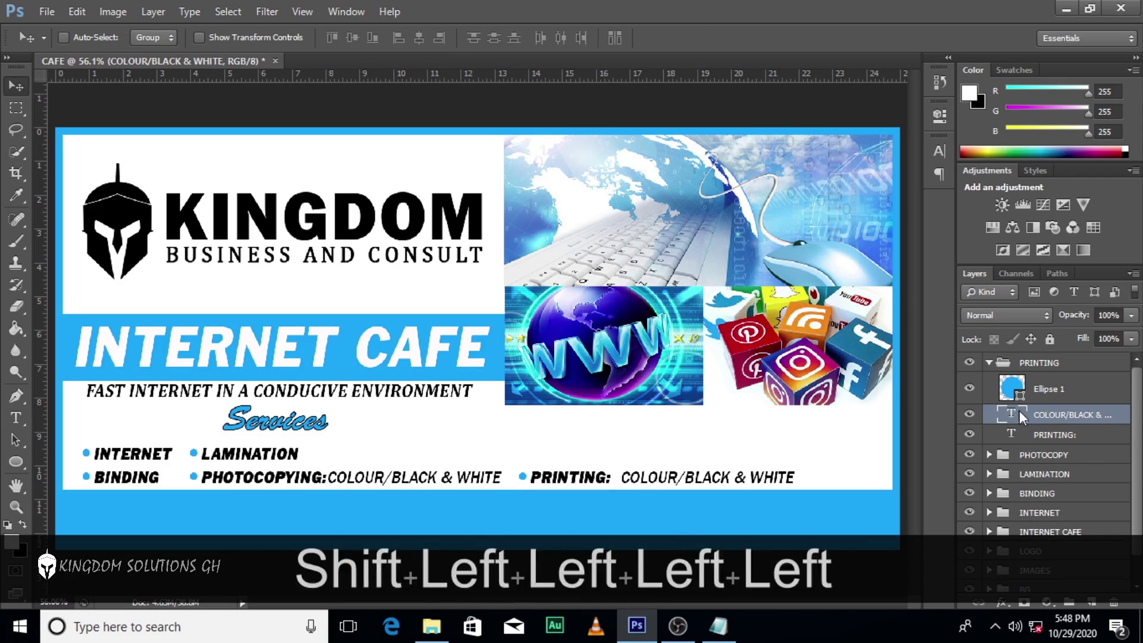
key(shift+Left)
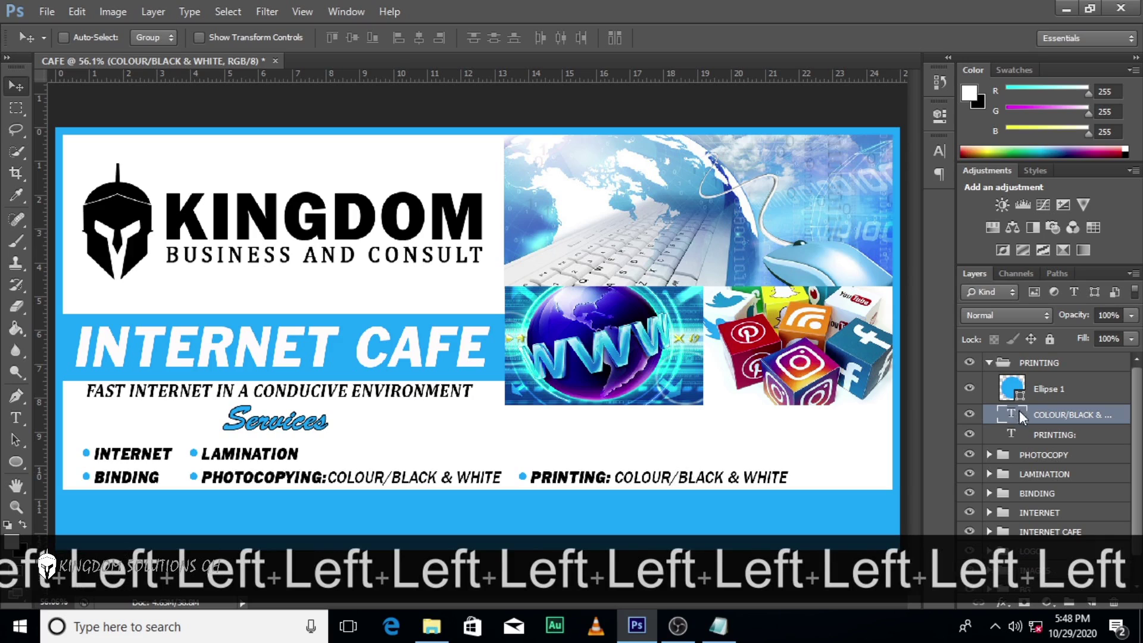
key(Left)
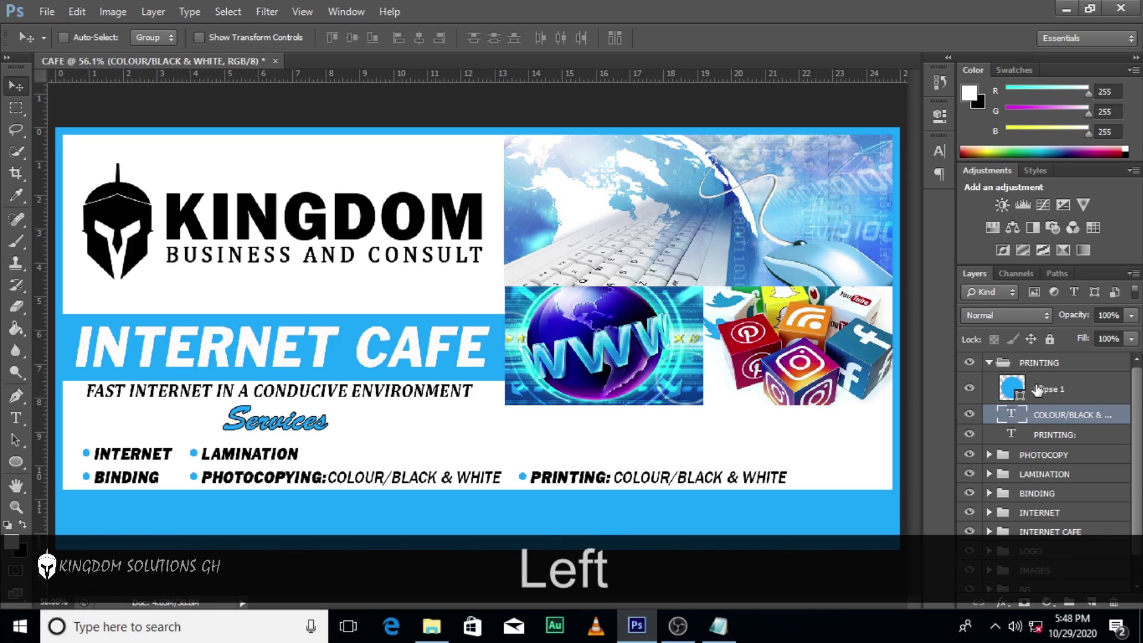
click(990, 363)
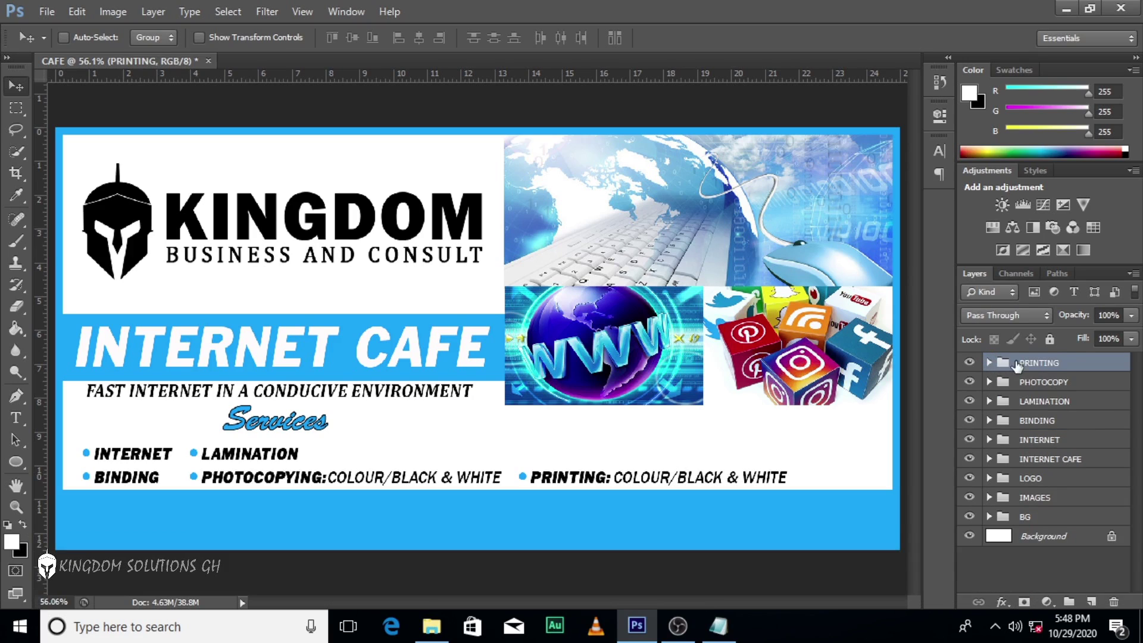
click(1030, 403)
Duplicate the LAMINATION group and rename the copy TYPING.
key(ctrl+j)
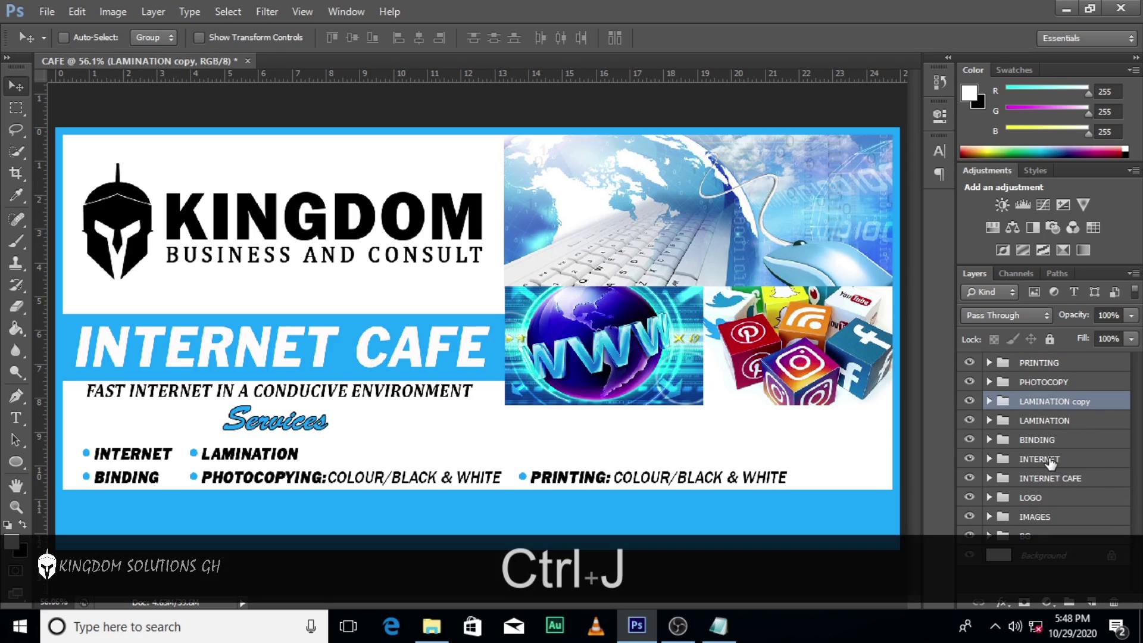
double_click(1048, 402)
text(T)
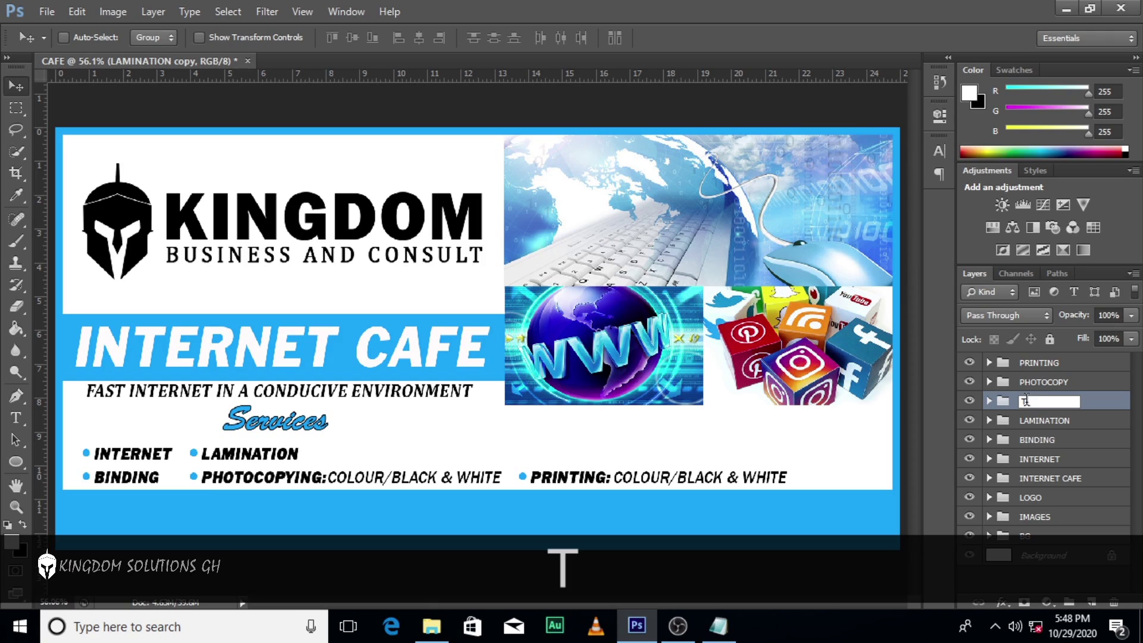
text(YPING)
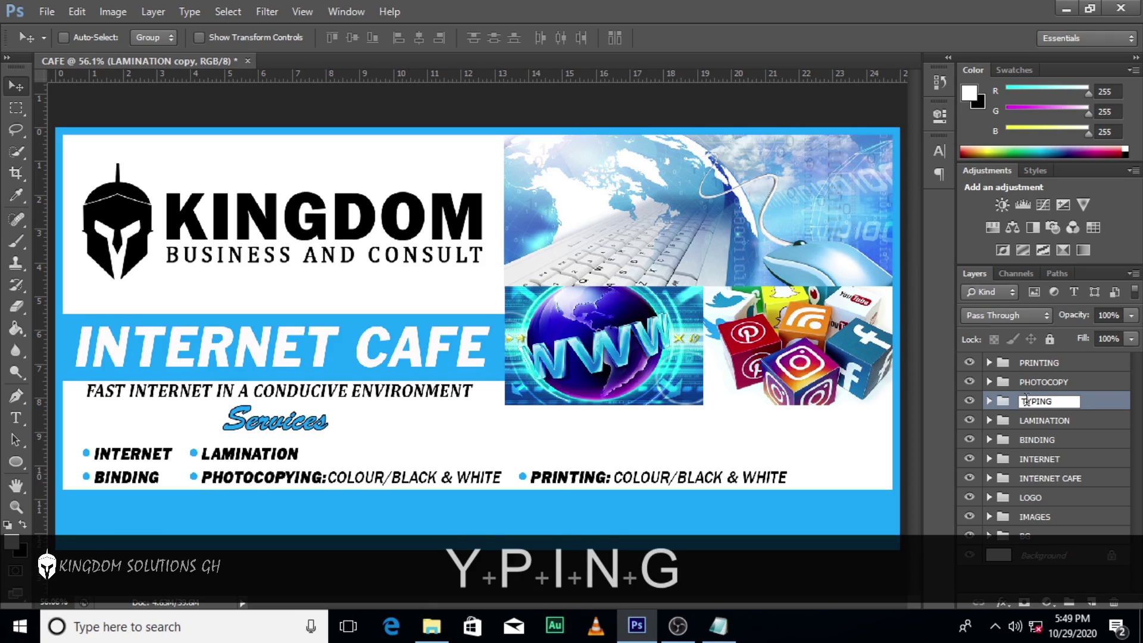
key(Return)
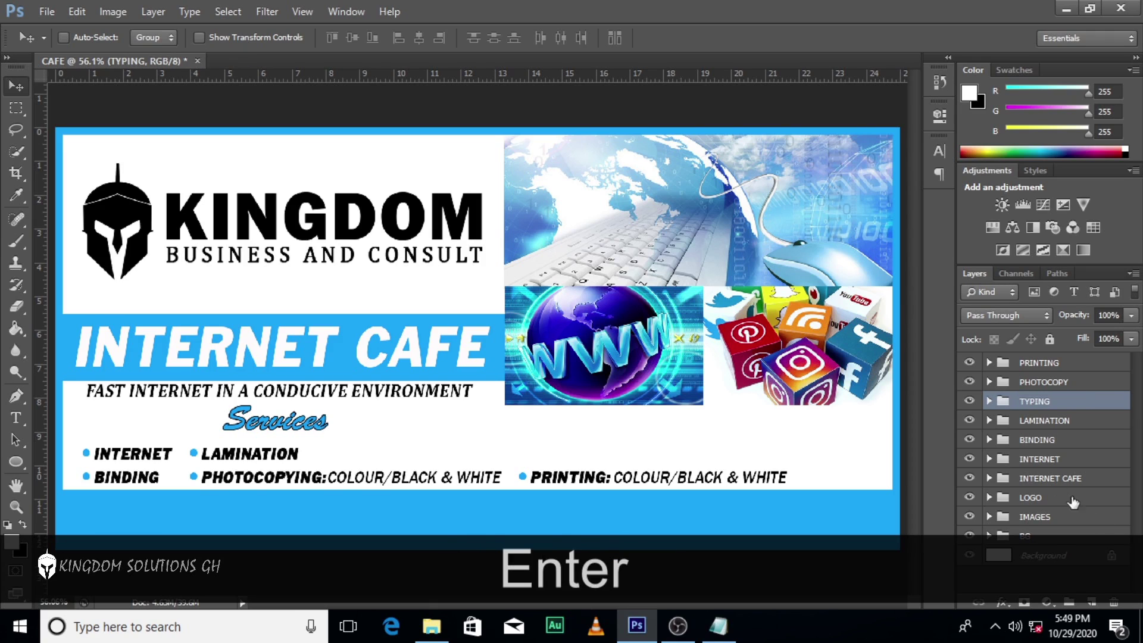
Change the copied item's label text from LAMINATION to TYPING.
click(989, 401)
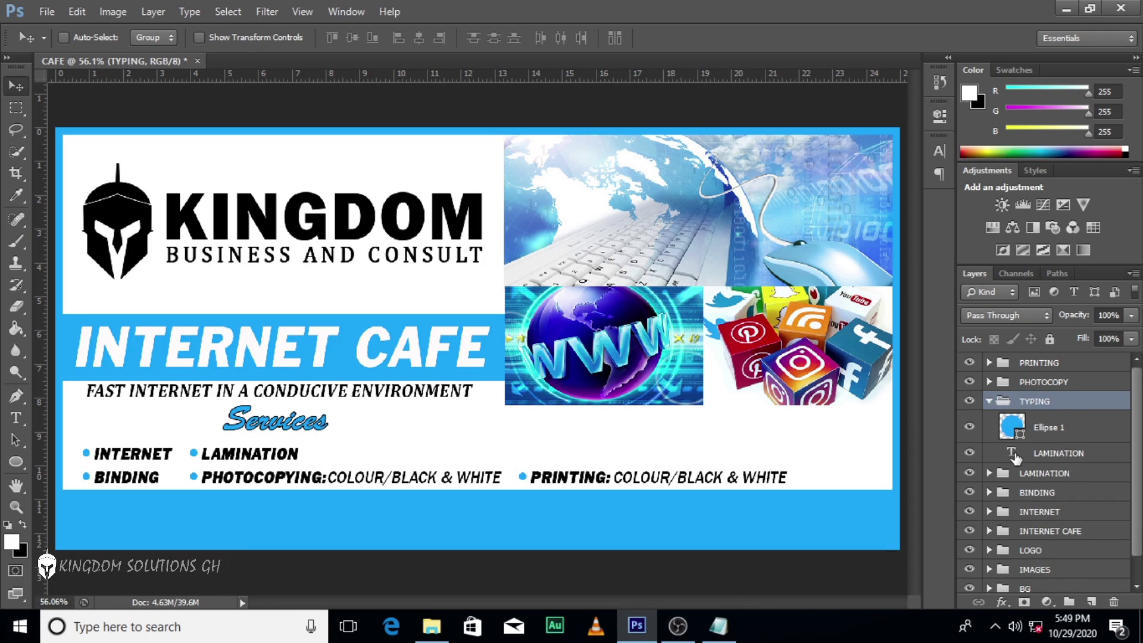
double_click(1011, 453)
text(TYPING)
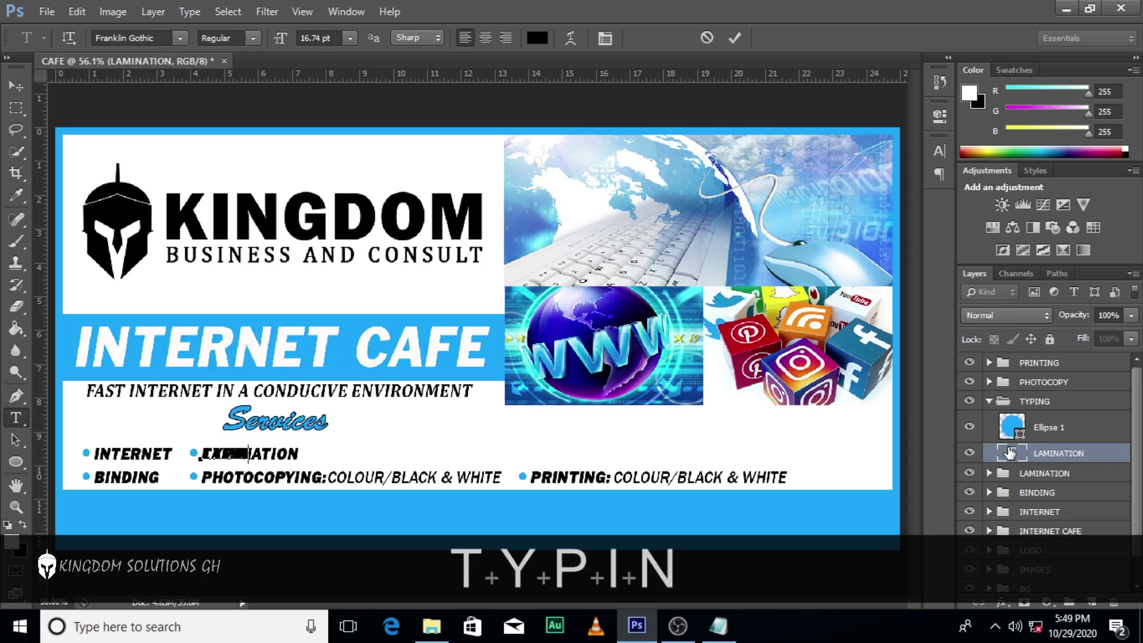
key(Return)
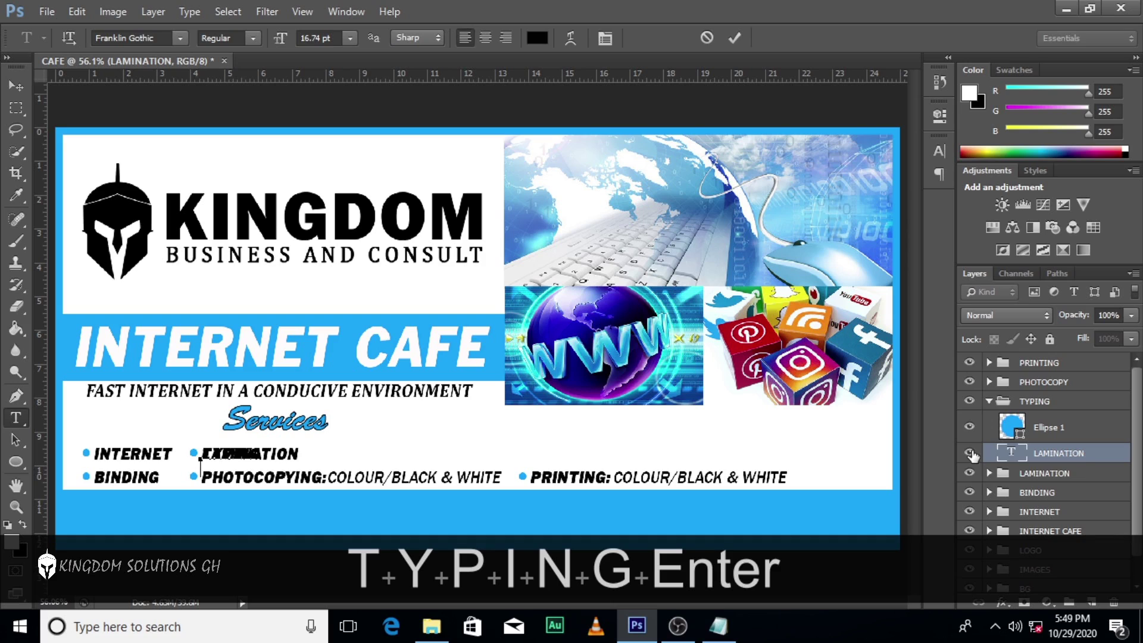
key(BackSpace)
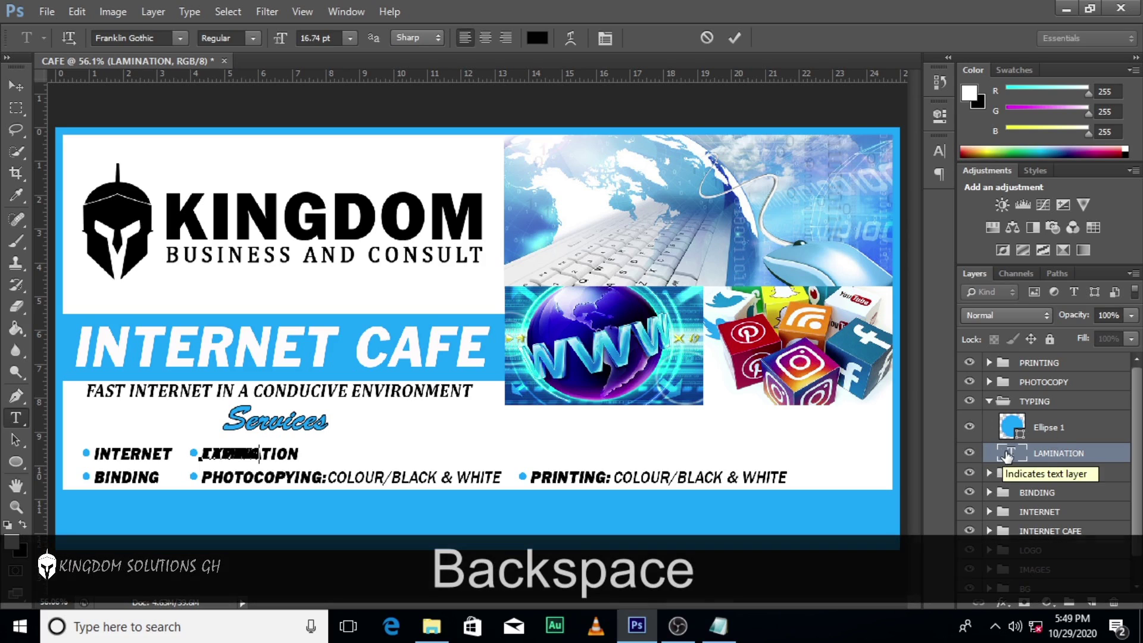
click(1022, 456)
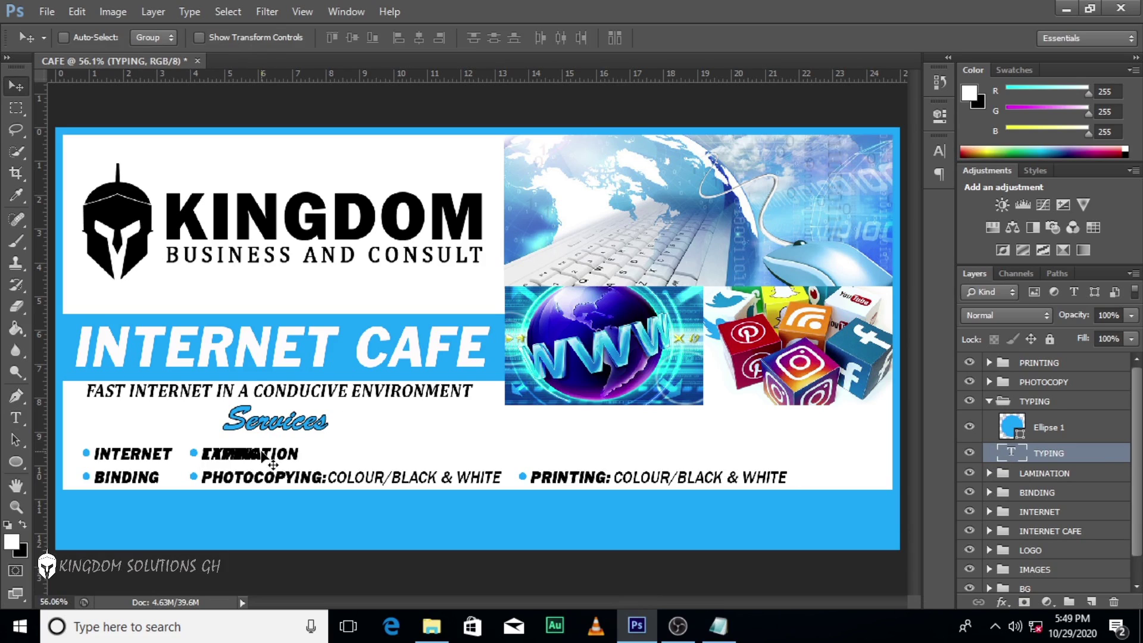
Move the TYPING item right so it sits just after LAMINATION.
click(1033, 402)
drag(213, 454, 334, 461)
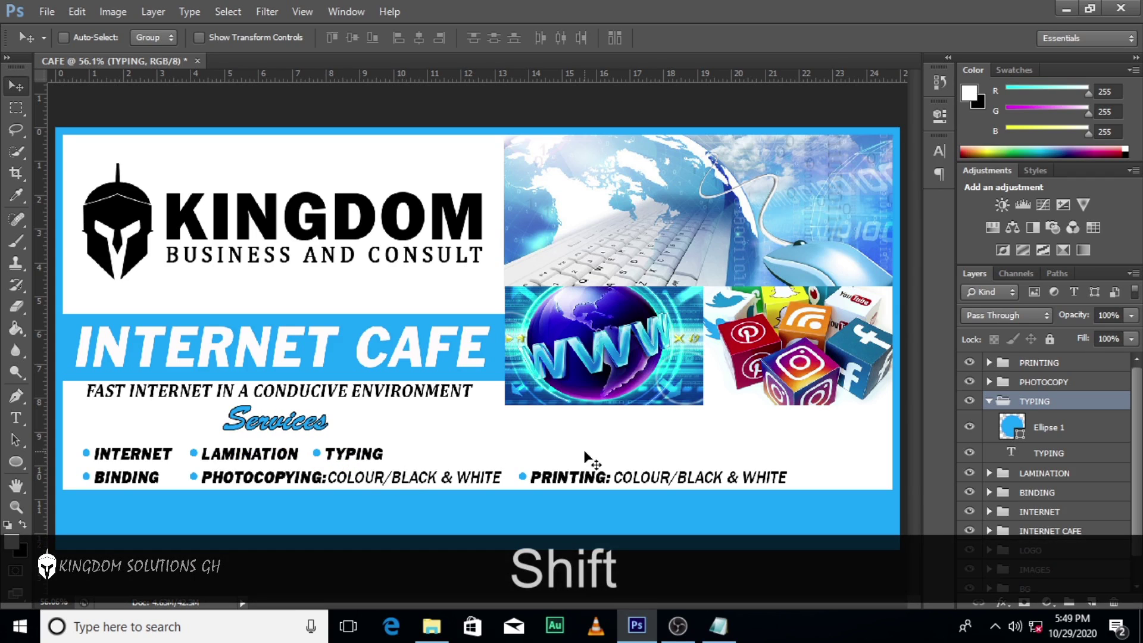
key(Right)
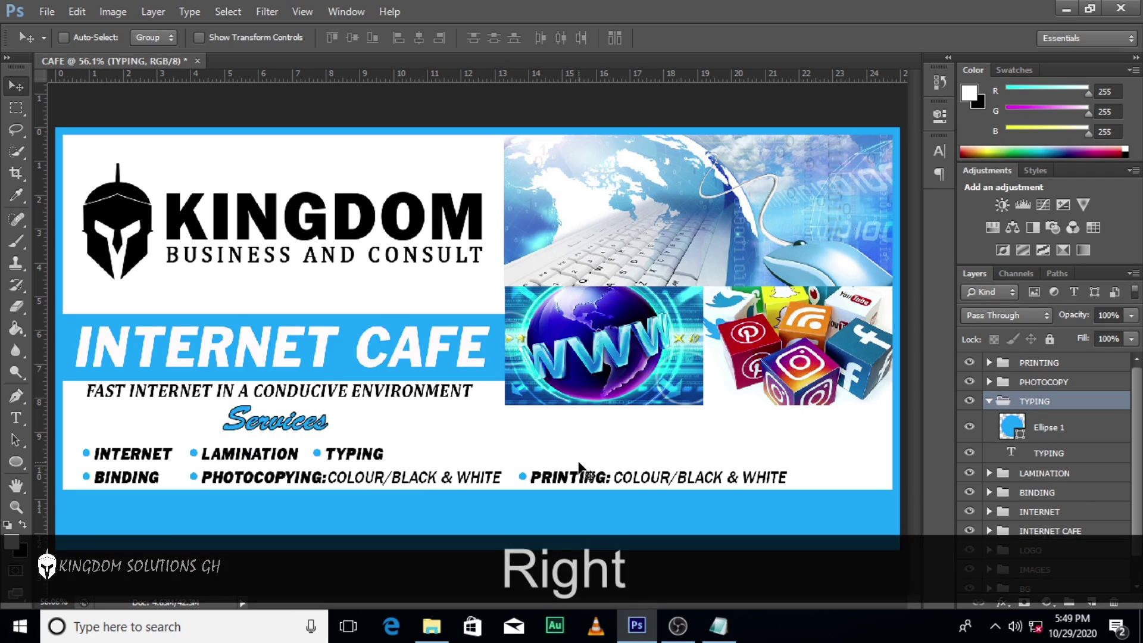
click(989, 401)
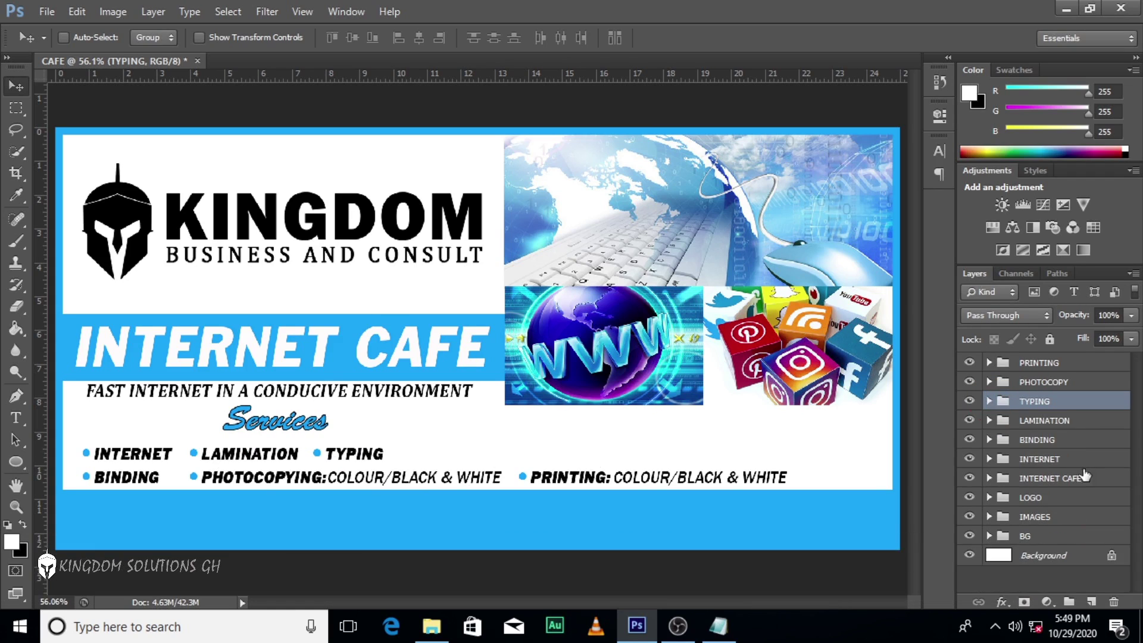
Duplicate the TYPING group, move the copy further right, and rename it GRAPHIC DESIGN.
key(ctrl+j)
drag(395, 459, 492, 457)
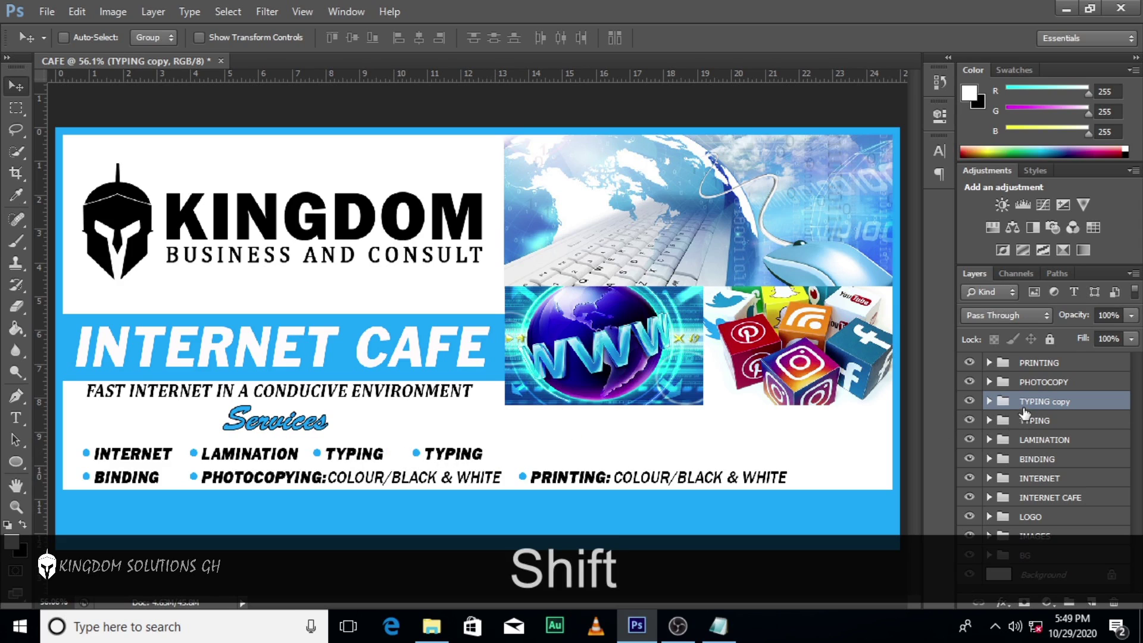
double_click(1045, 401)
text(GRAPHIC DESIGN)
key(Return)
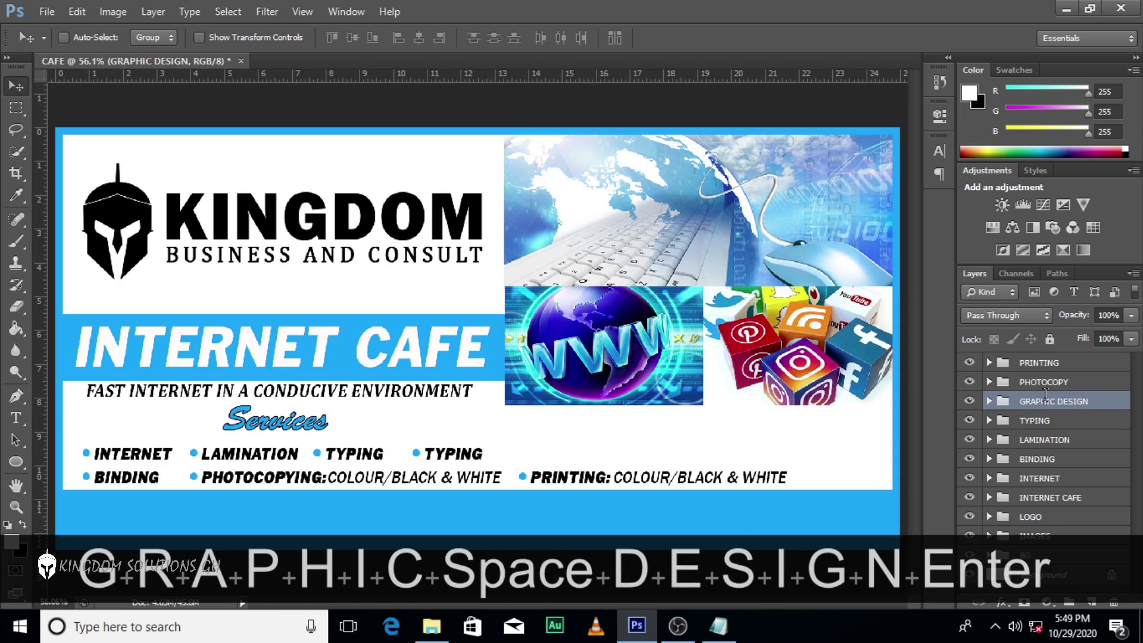
Retype the new item's label as GRAPIC DESIGN.
click(990, 401)
double_click(1013, 453)
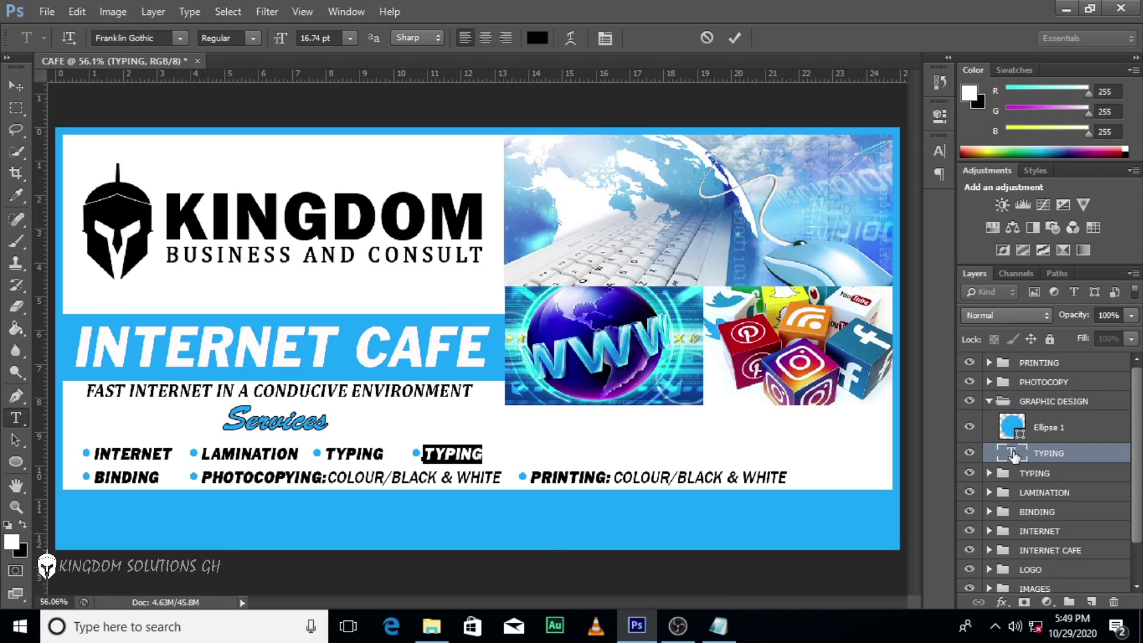
text(GRAPIC DESIGN)
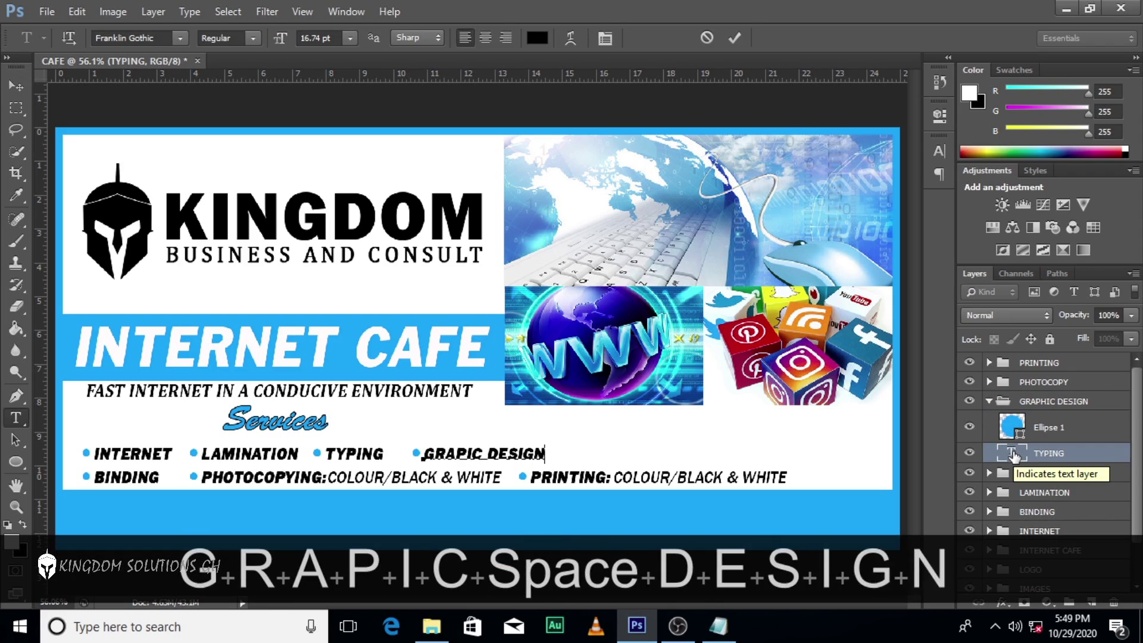
key(Return)
key(BackSpace)
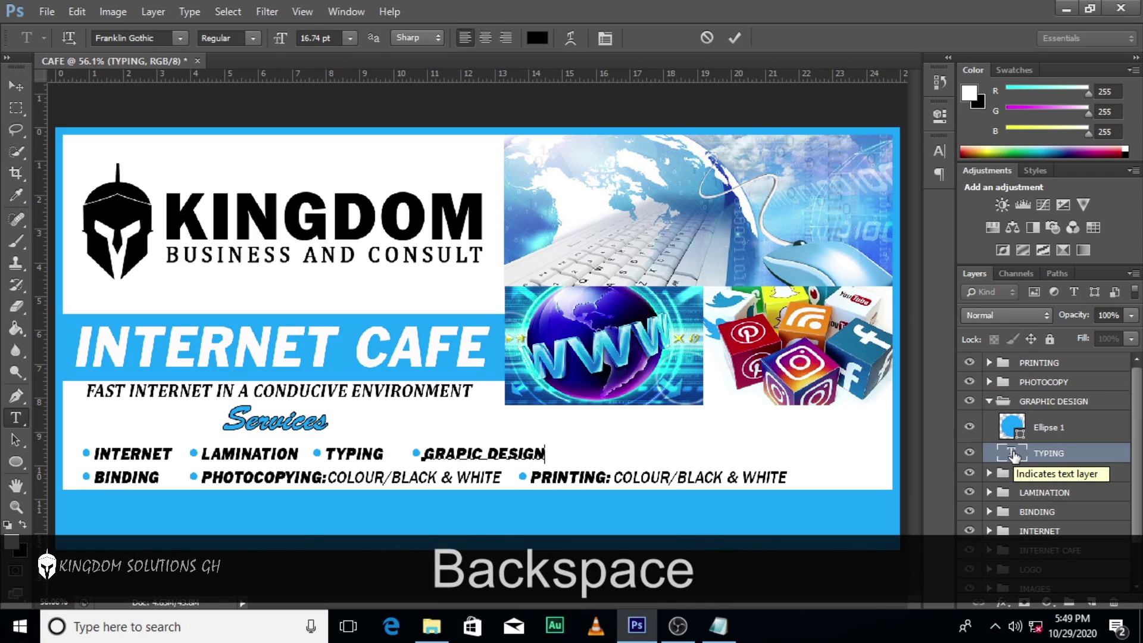
key(ctrl+Return)
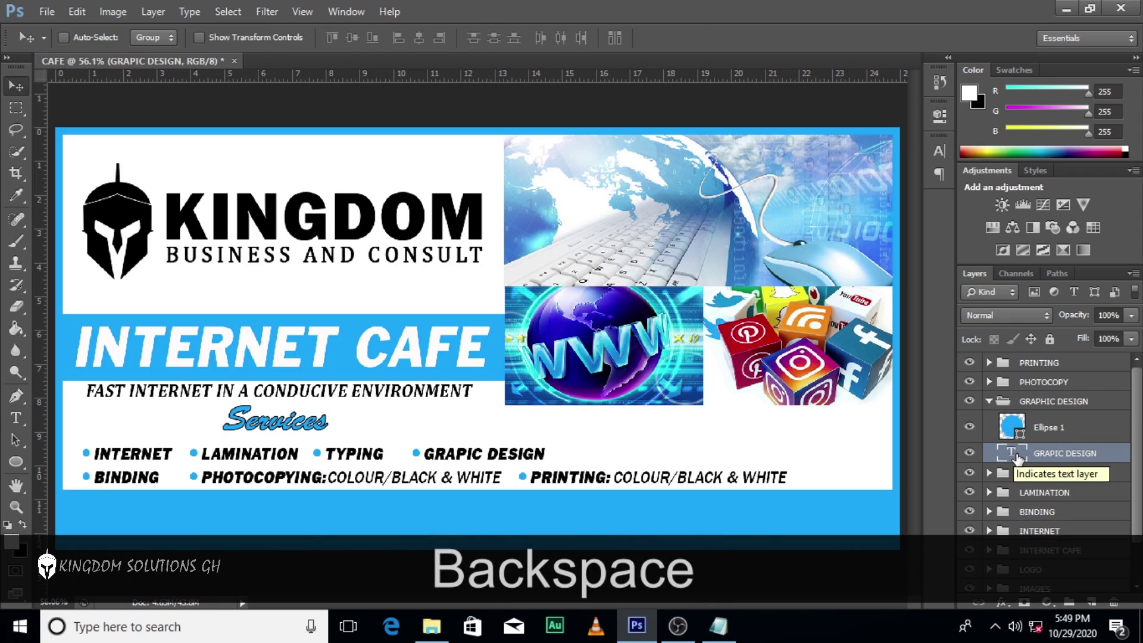
Insert the missing H so the fourth label reads GRAPHIC DESIGN instead of GRAPIC DESIGN.
double_click(1012, 454)
click(470, 453)
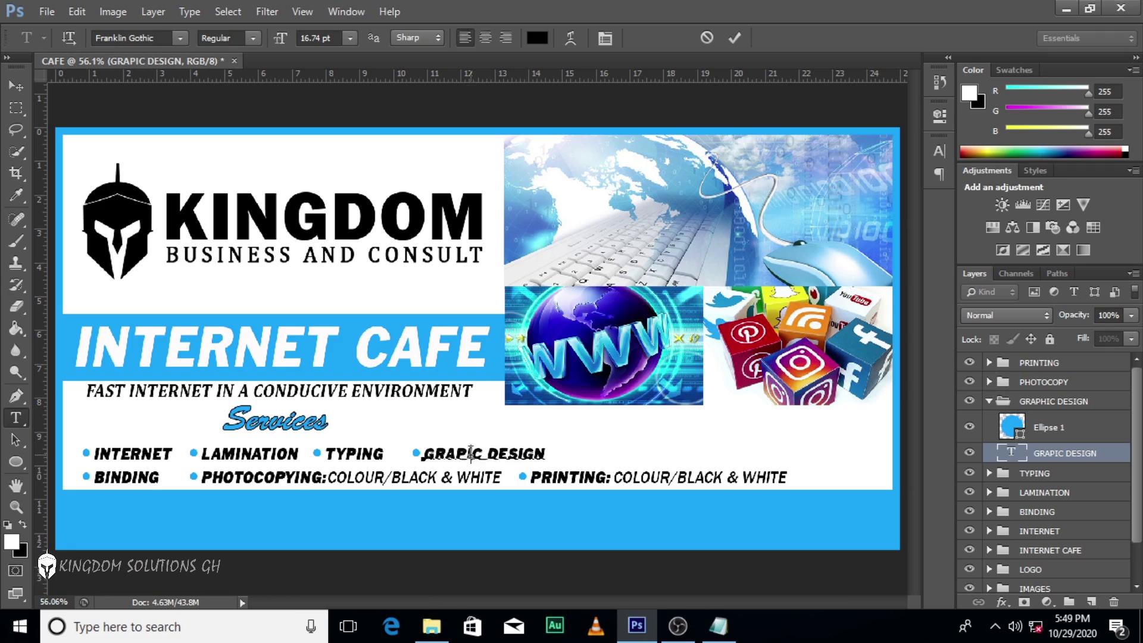
text(H)
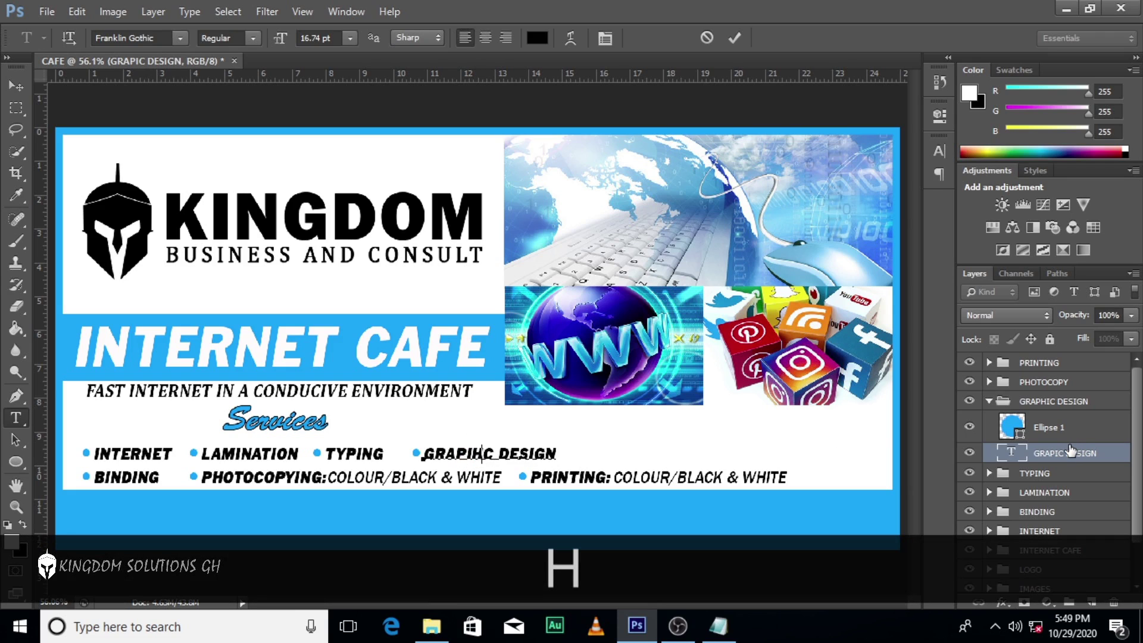
key(BackSpace)
key(BackSpace)
text(HI)
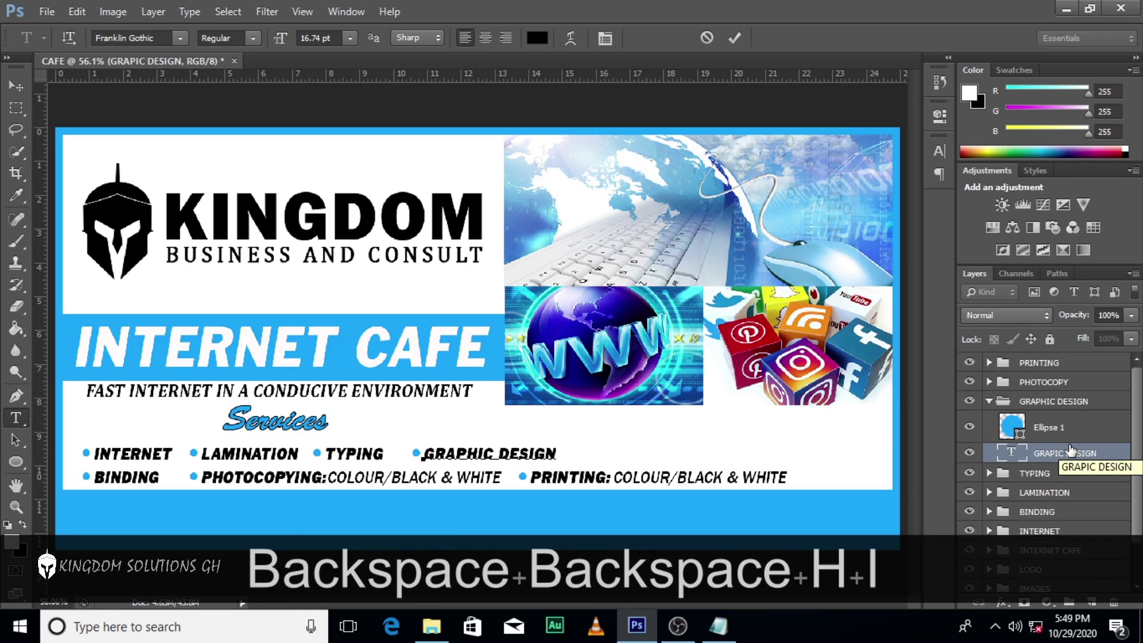
click(1070, 451)
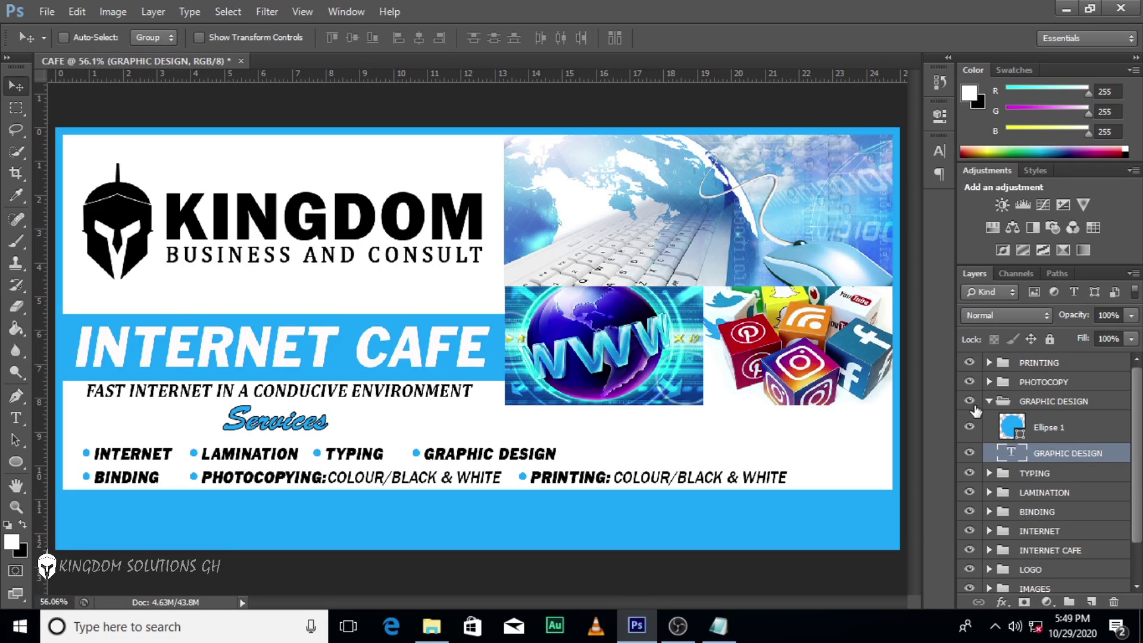
Duplicate the GRAPHIC DESIGN group and move the copy horizontally to the end of the first row.
click(989, 405)
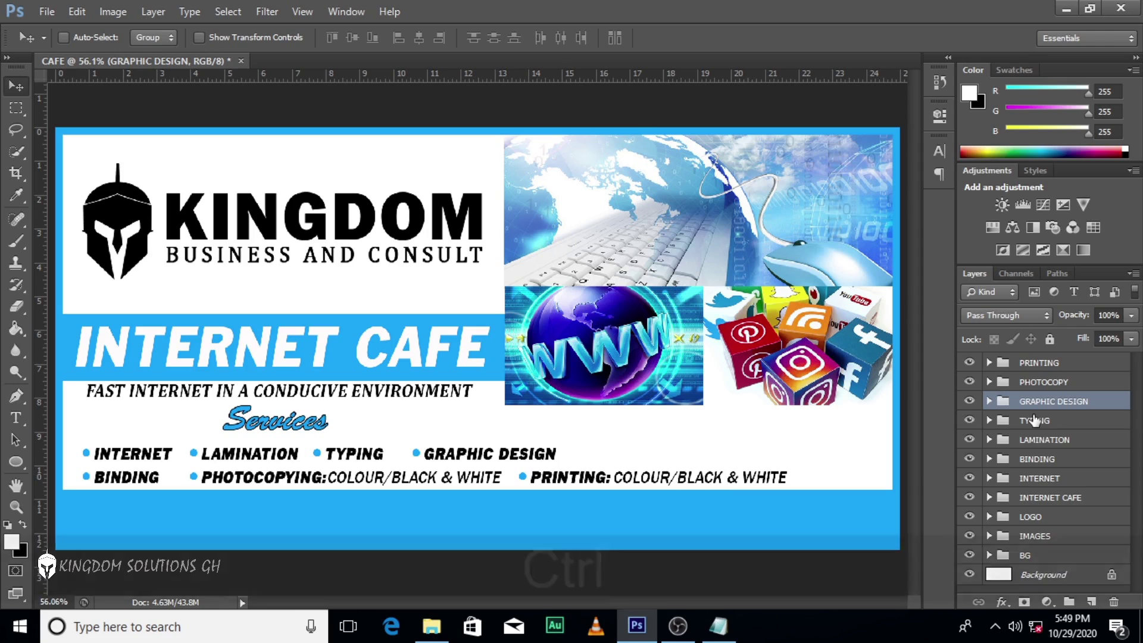
key(ctrl+j)
key(shift)
drag(522, 463, 692, 462)
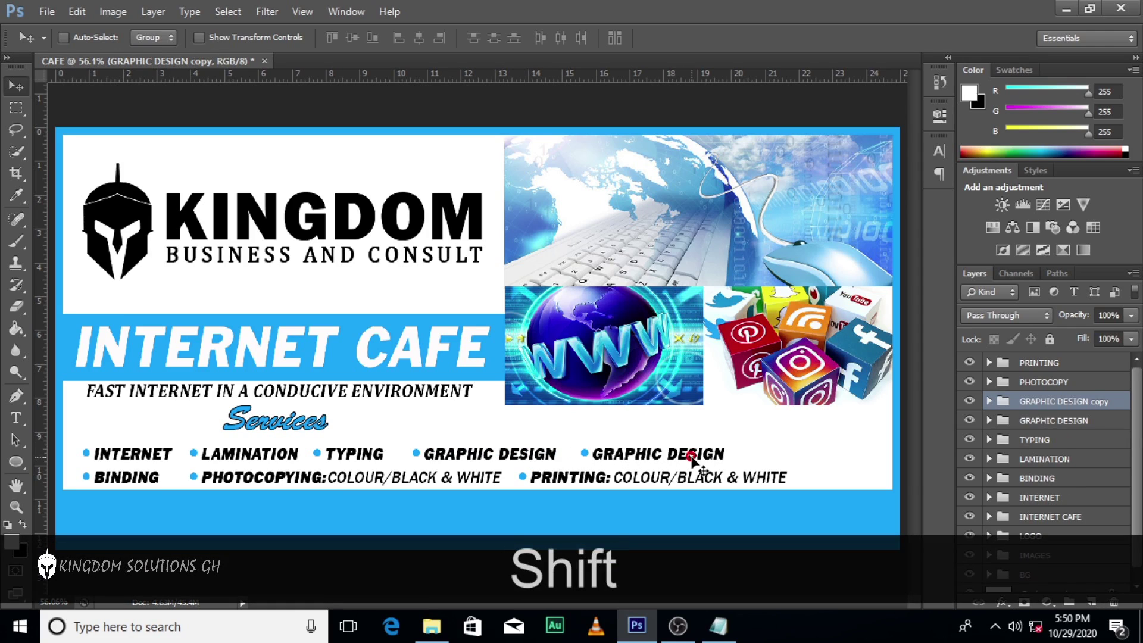
key(Left)
key(Left)
key(Left)
key(Left)
key(Left)
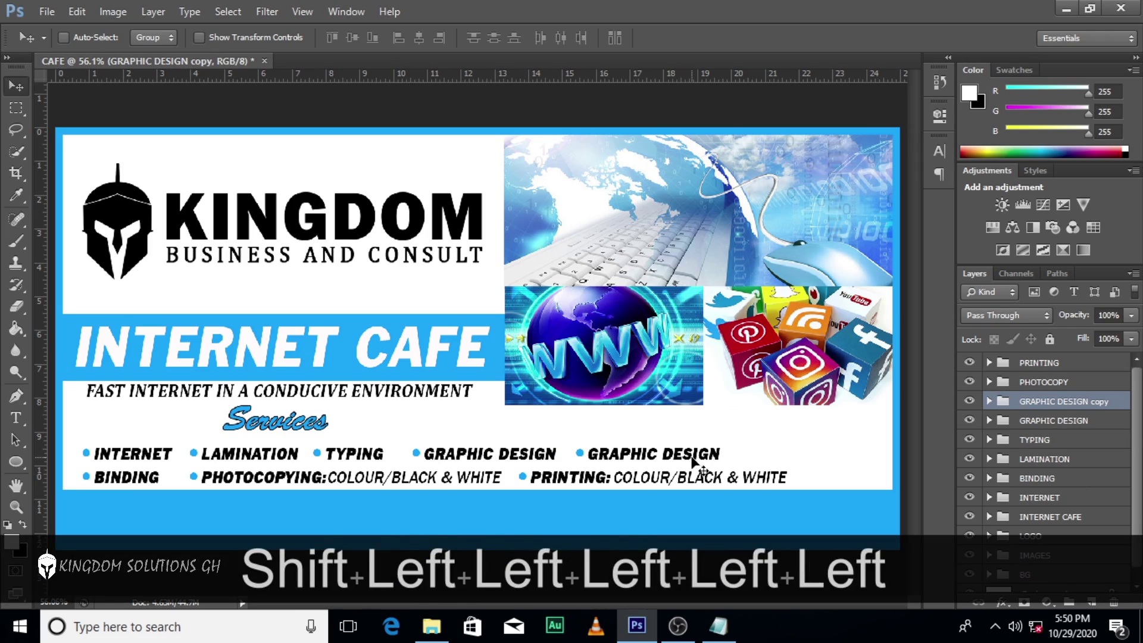
Change the duplicate's label text to SCANNING.
click(990, 402)
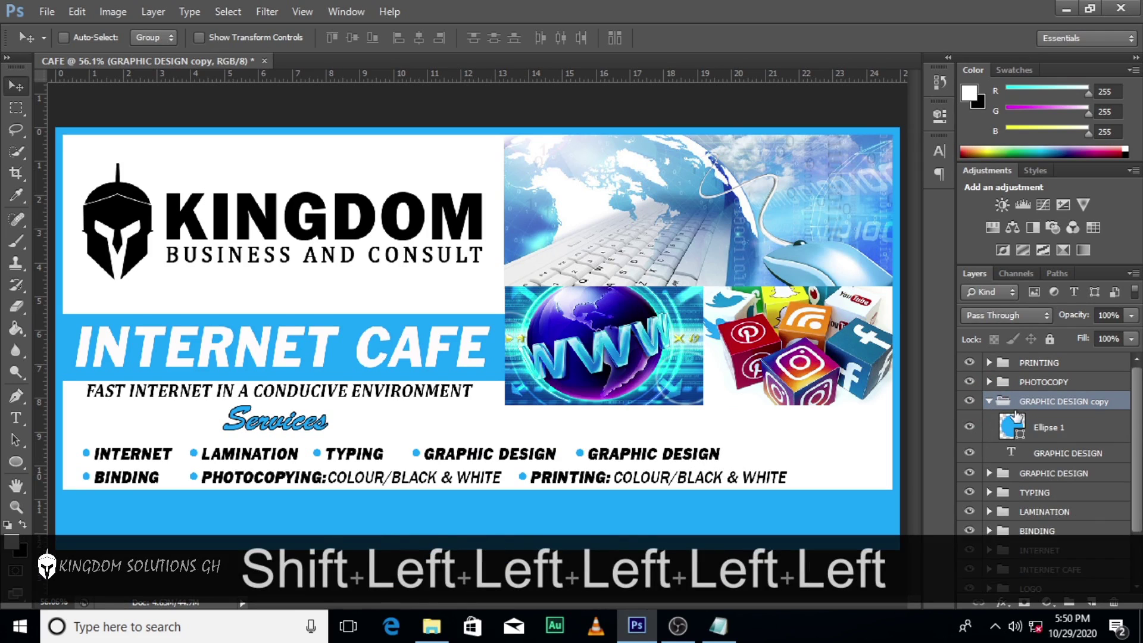
double_click(1009, 453)
text(SCANNING)
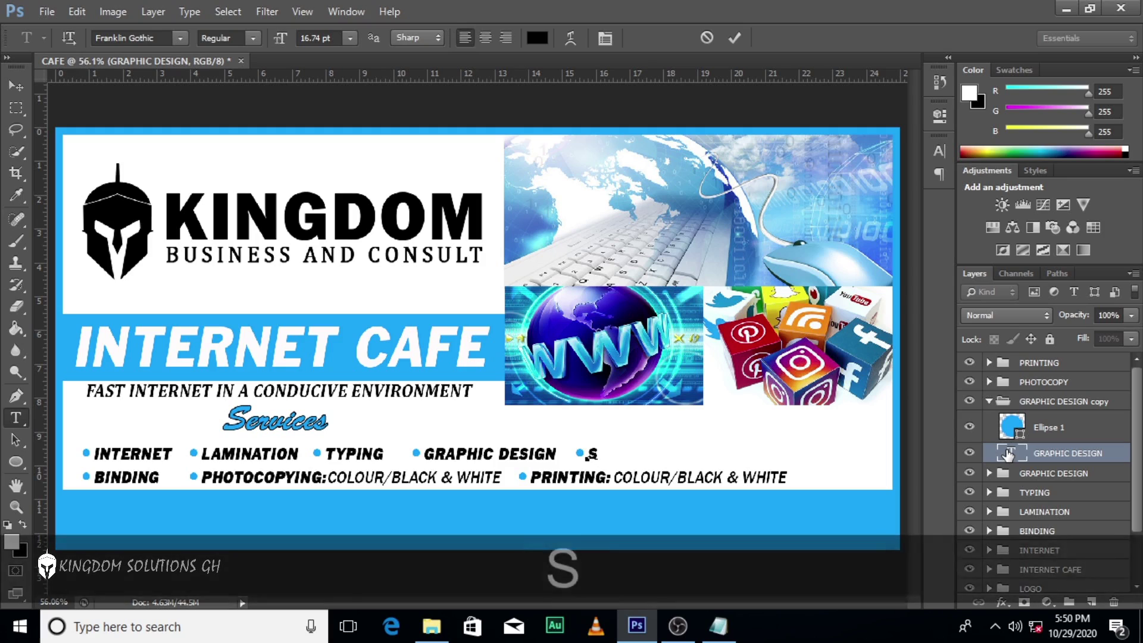
key(ctrl+Return)
key(v)
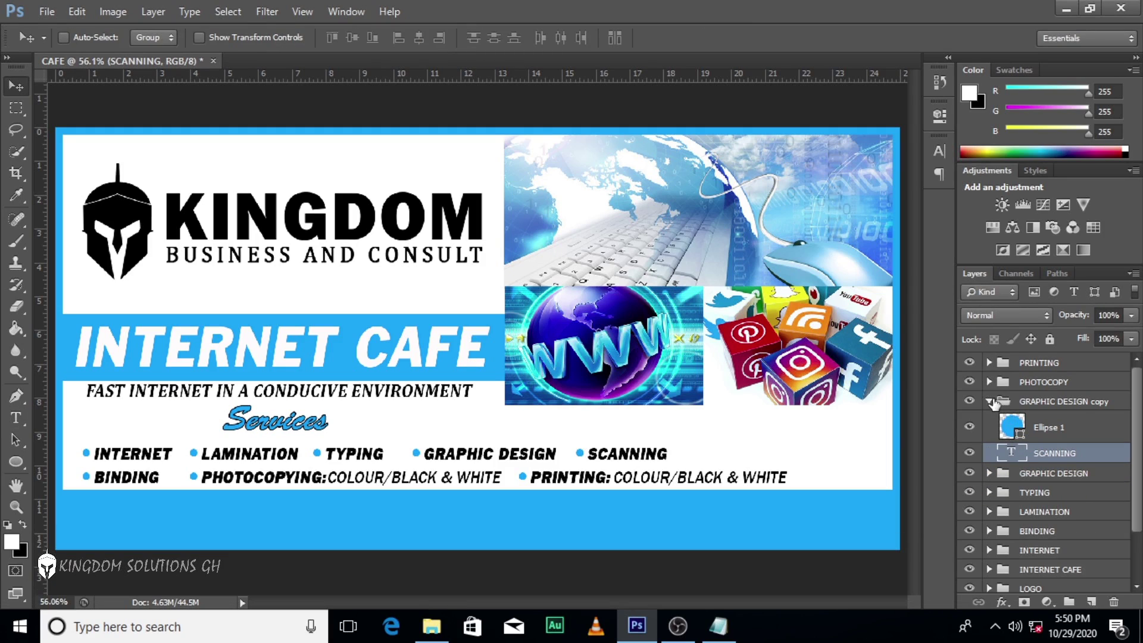
click(991, 401)
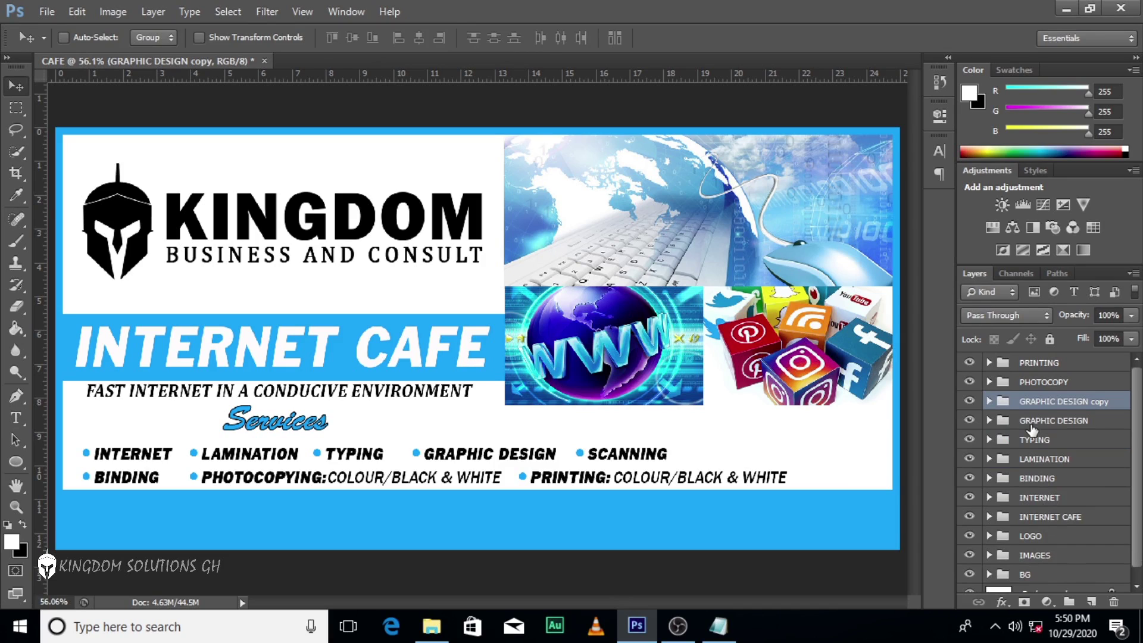
Enlarge all service groups from PRINTING to INTERNET about 8% and shift them right.
click(1044, 365)
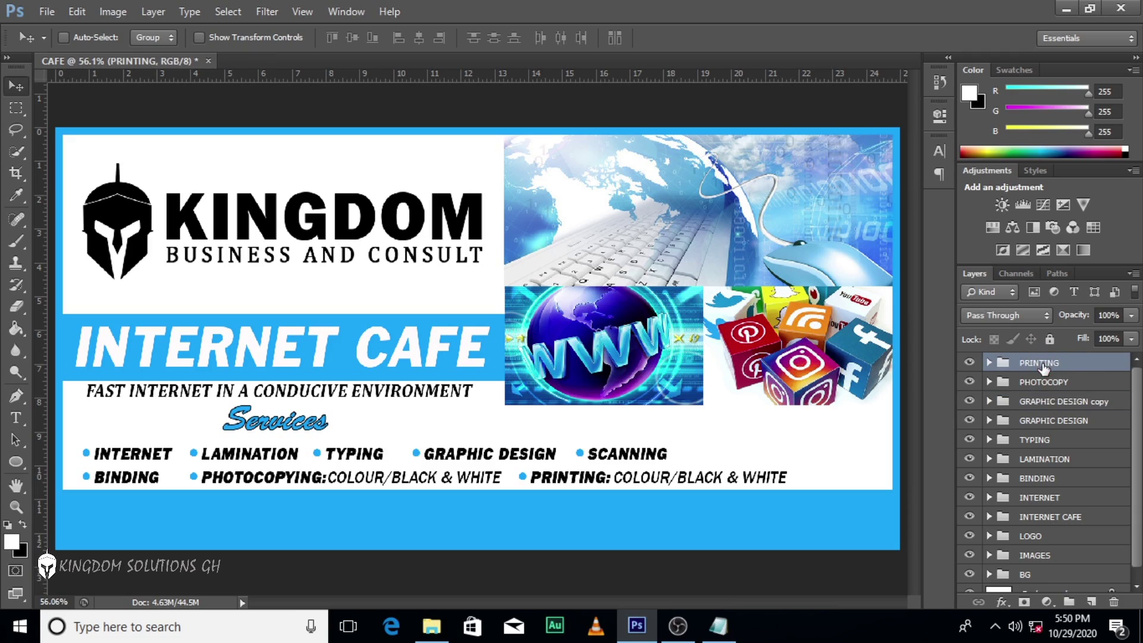
shift+click(1039, 499)
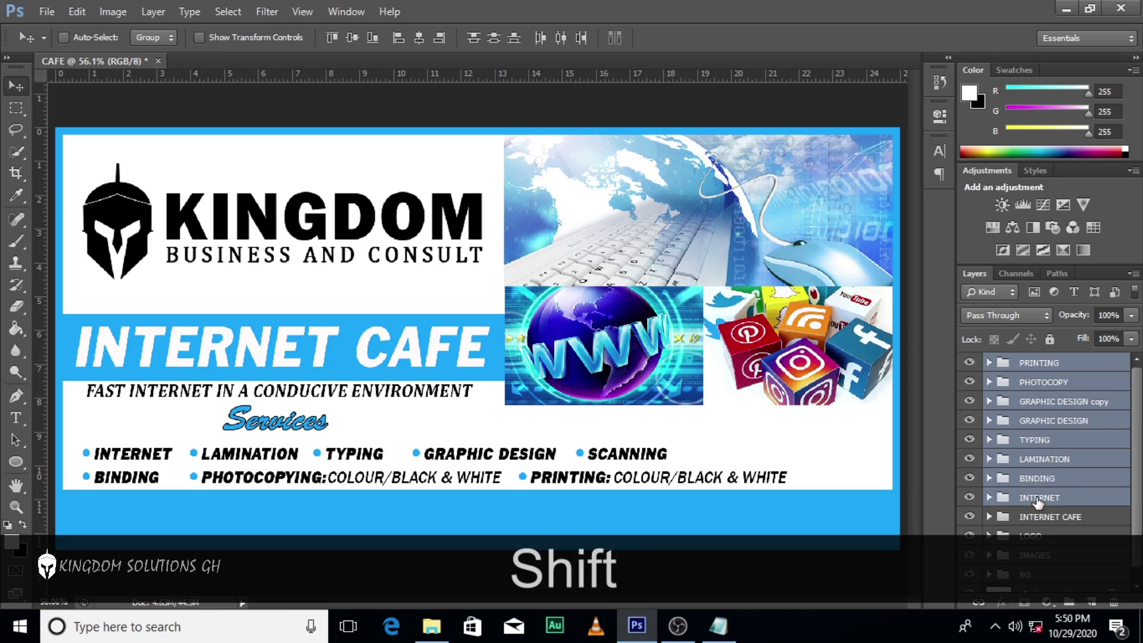
key(ctrl+shift+t)
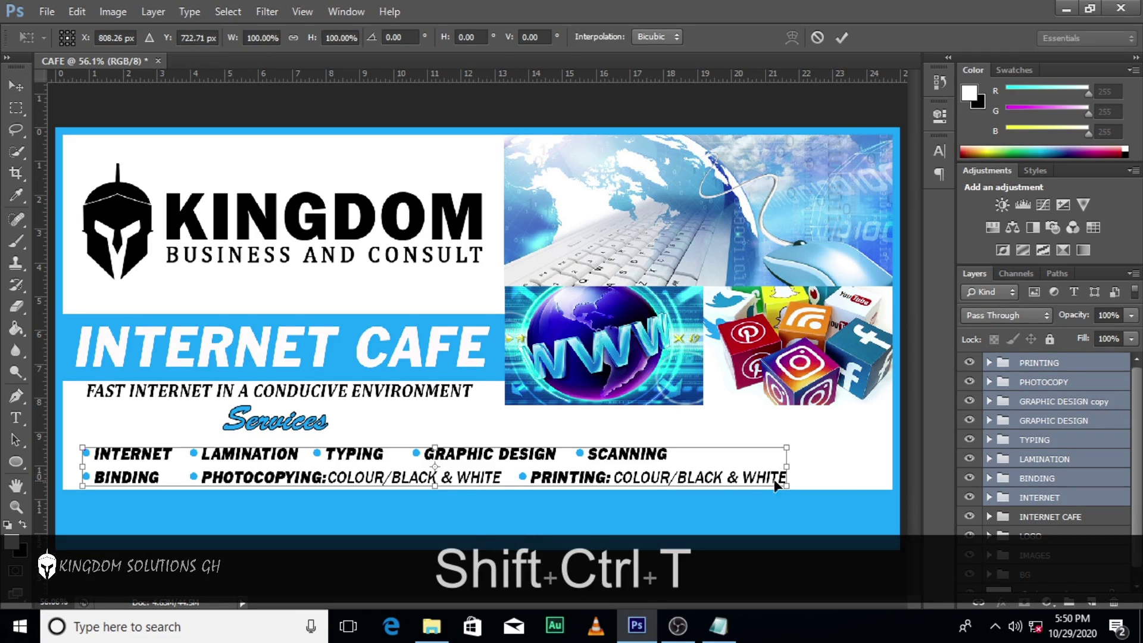
drag(789, 487, 825, 499)
drag(754, 472, 788, 473)
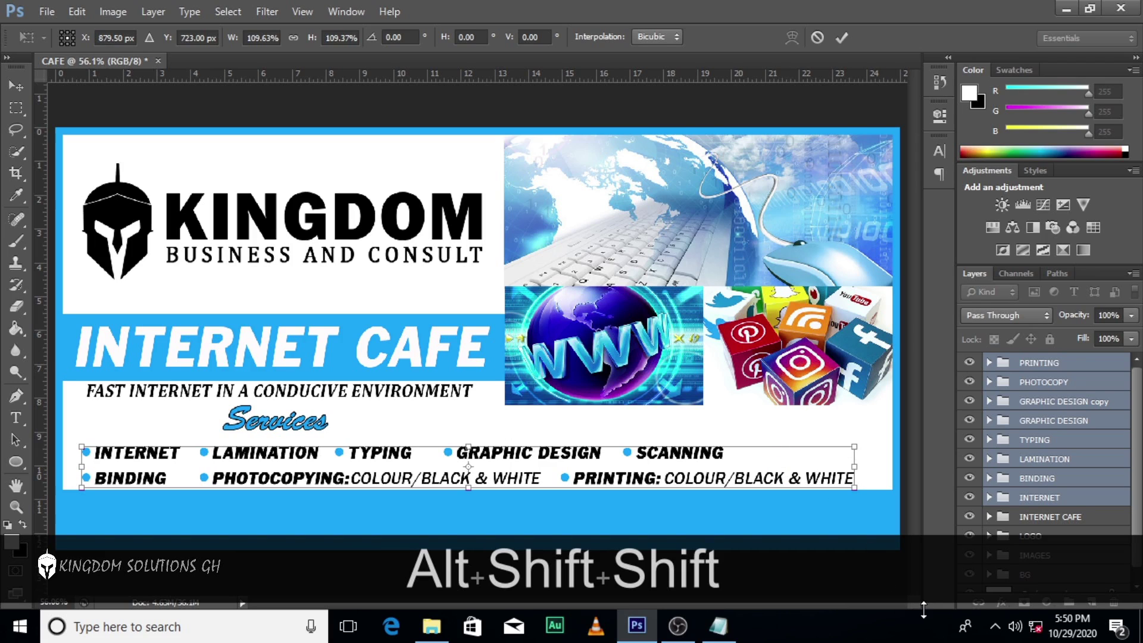
key(Return)
Select the INTERNET, LAMINATION, TYPING and GRAPHIC DESIGN groups together.
click(1037, 498)
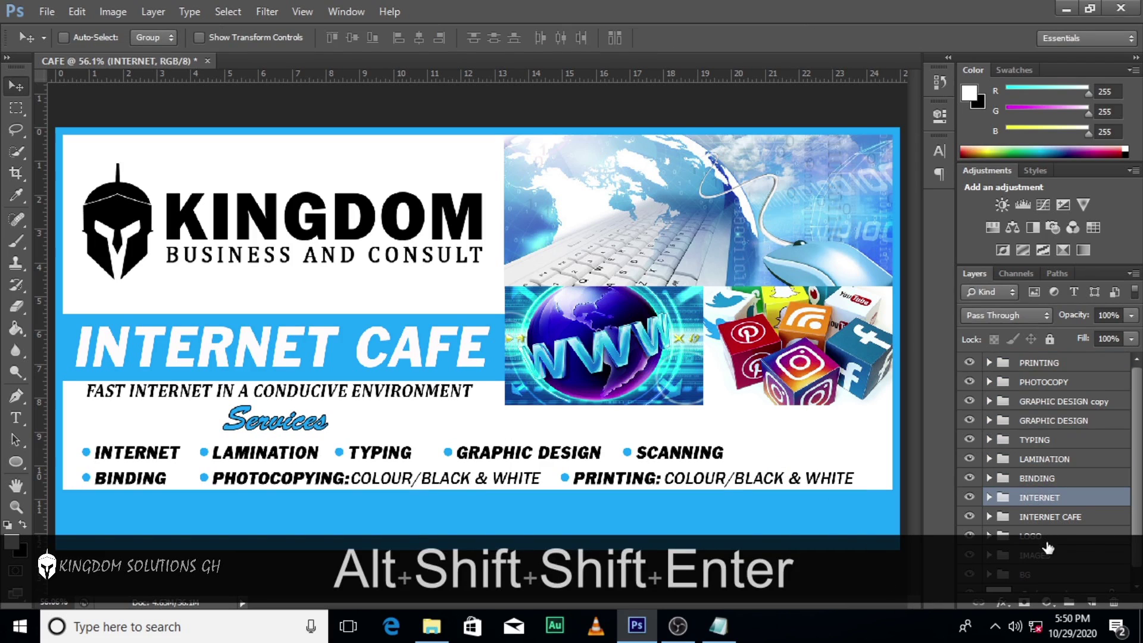
ctrl+click(1040, 462)
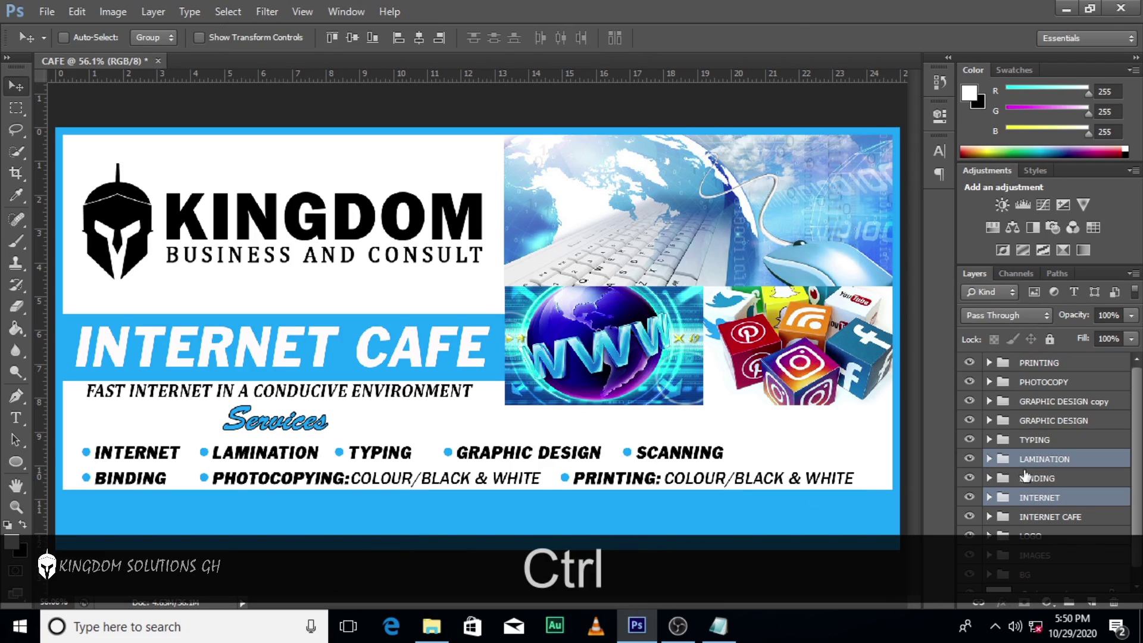
ctrl+click(1036, 441)
ctrl+click(1036, 422)
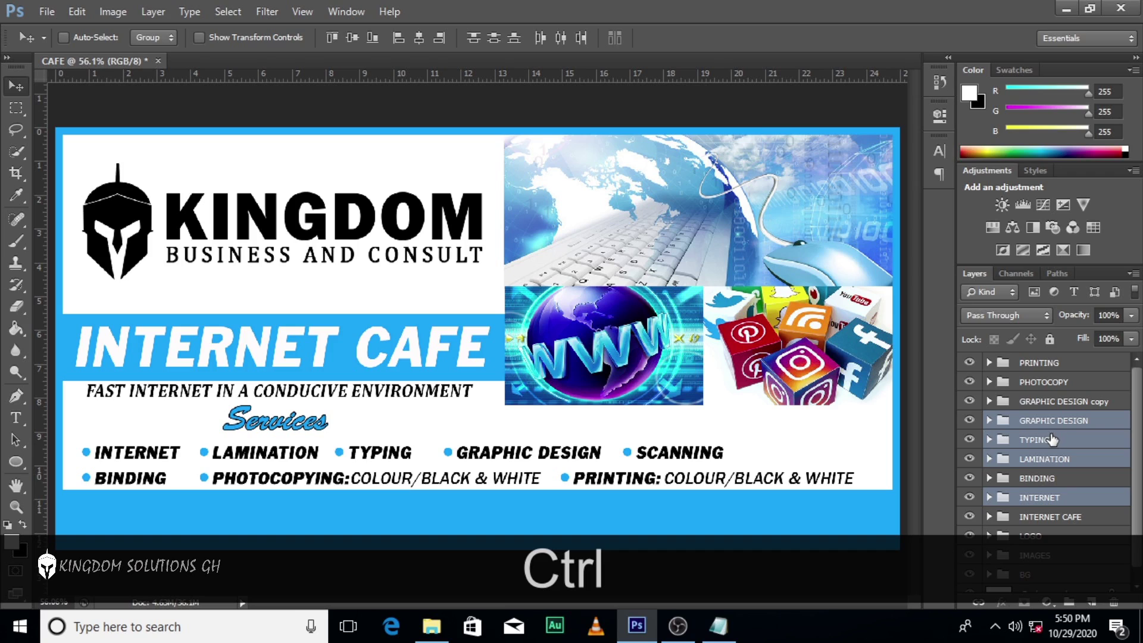
Replace the group name 'GRAPHIC DESIGN copy' with SCANNING in the Layers panel.
double_click(1030, 407)
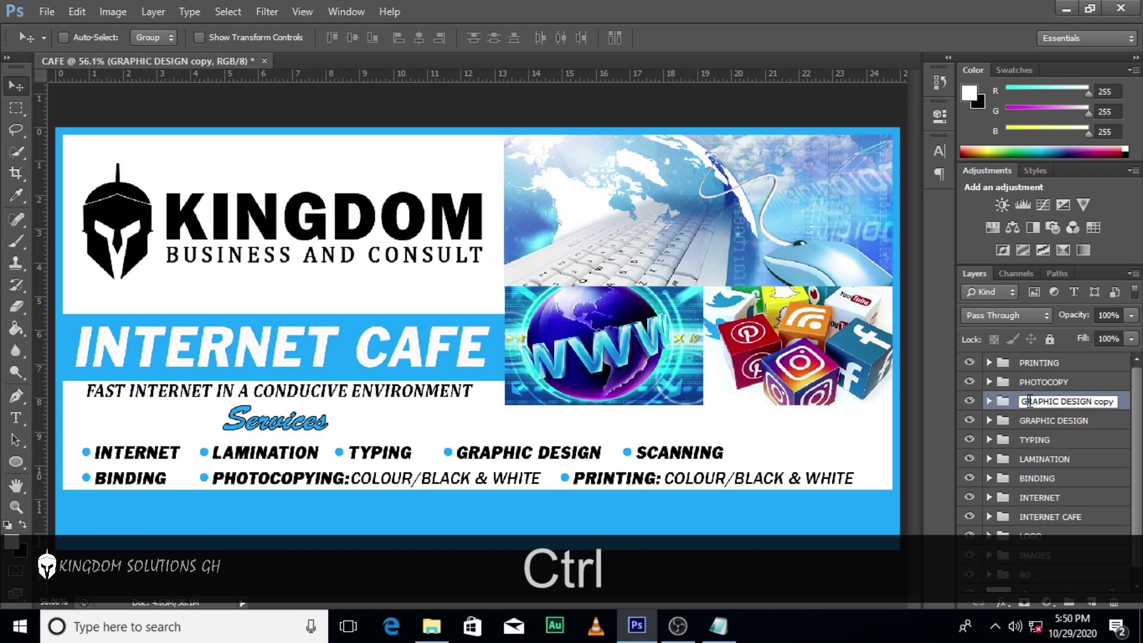
click(1052, 399)
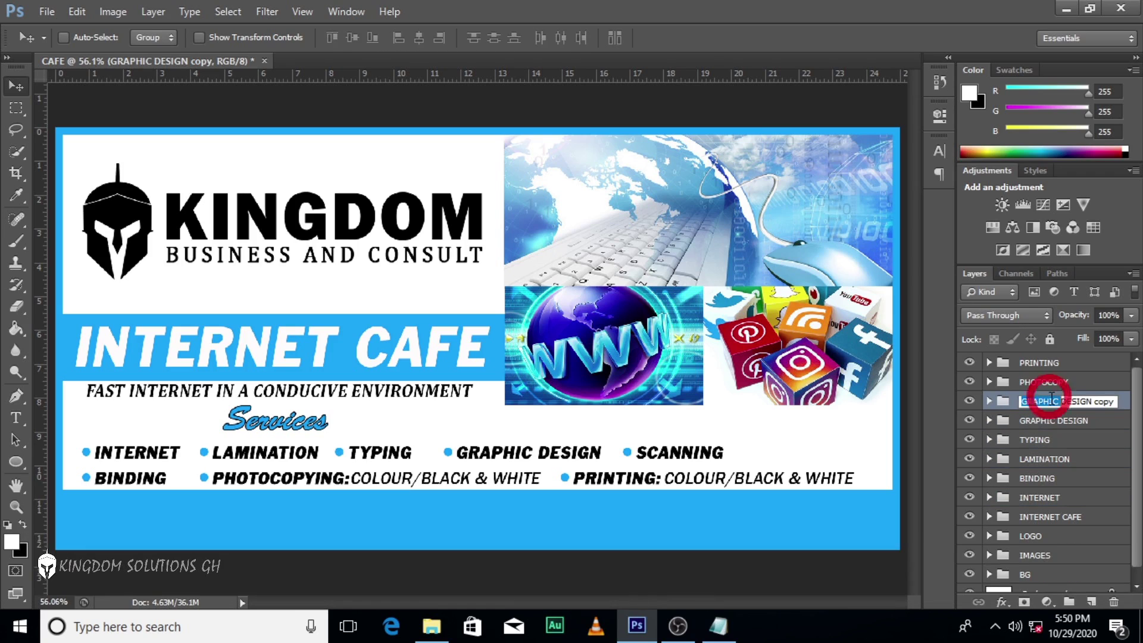
drag(1019, 399, 1116, 401)
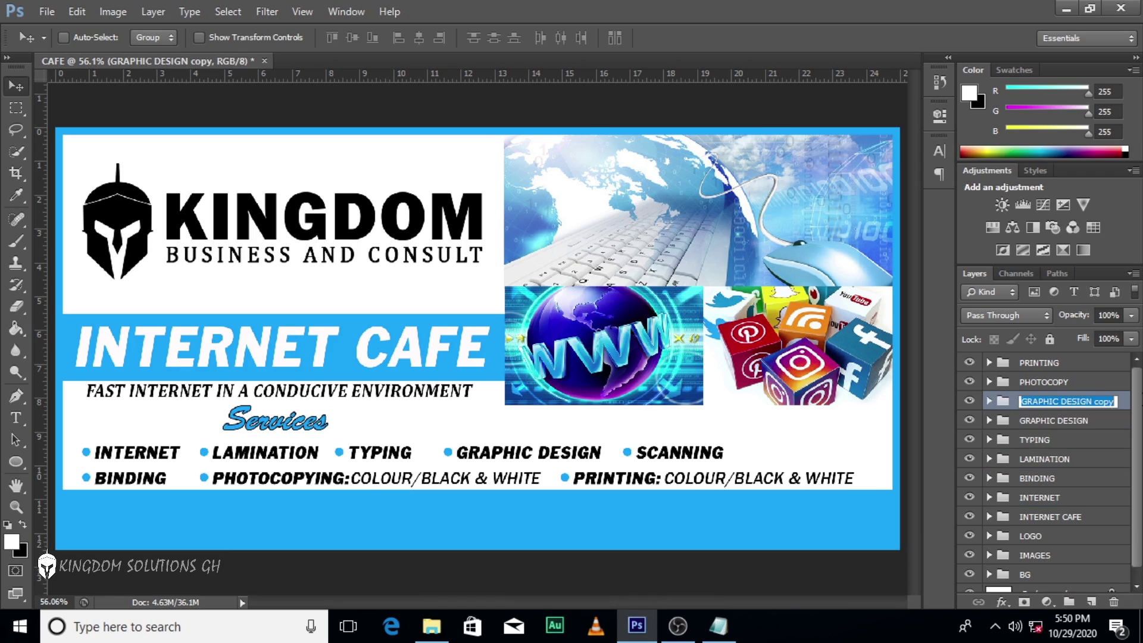
text(SCANNING)
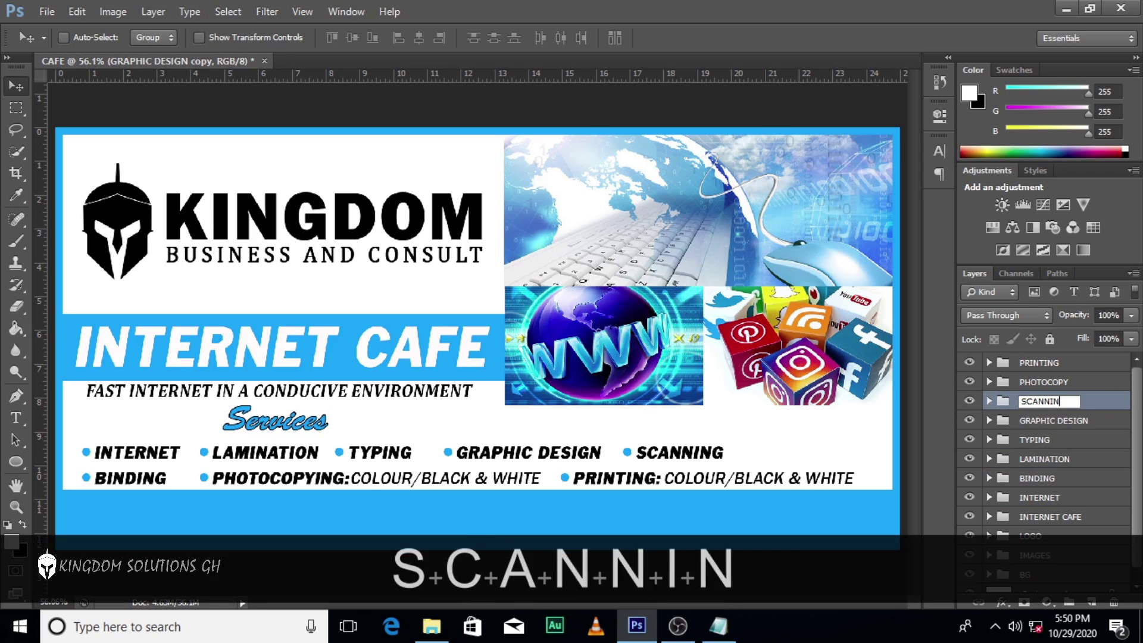
key(Return)
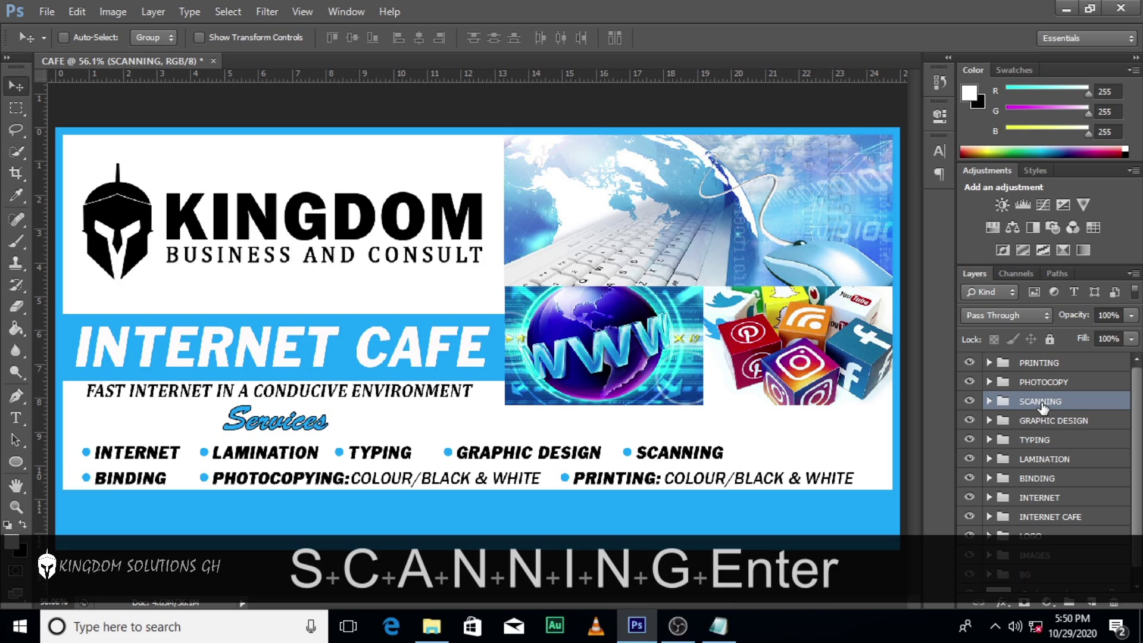
shift+click(1030, 498)
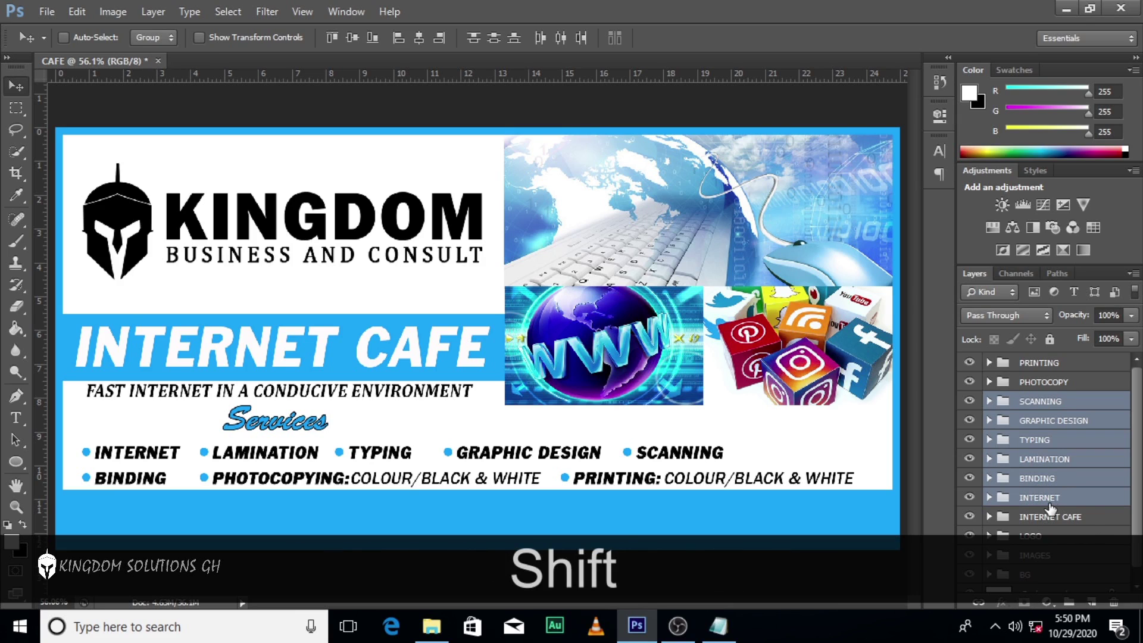
Shift the first-row groups INTERNET through SCANNING, excluding BINDING, about 120 px right.
ctrl+click(1029, 478)
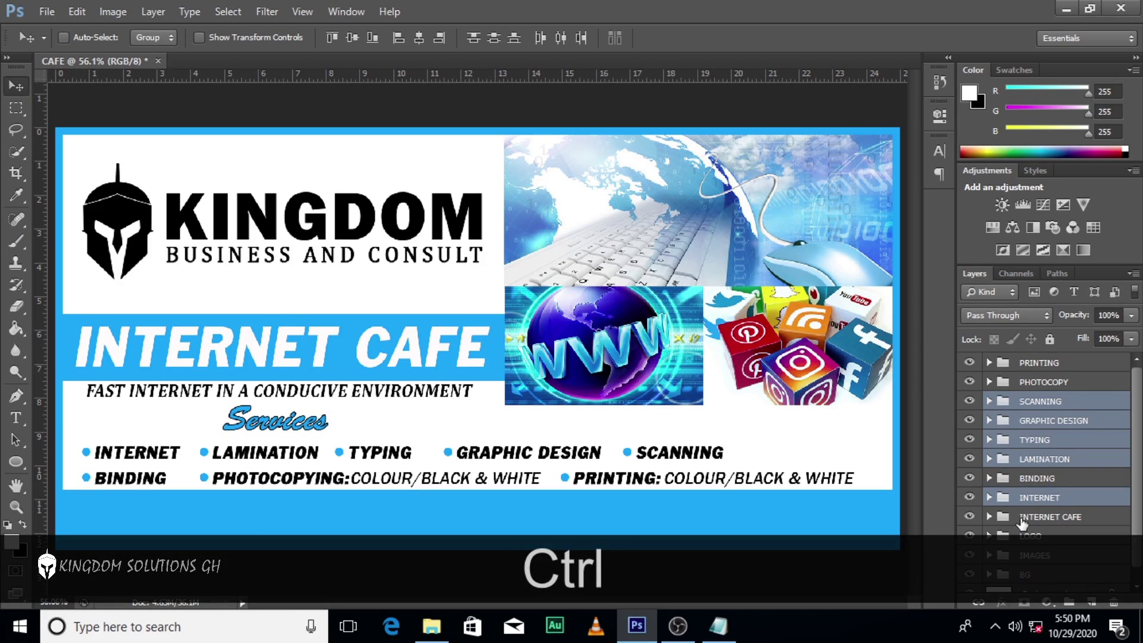
key(ctrl)
key(ctrl+t)
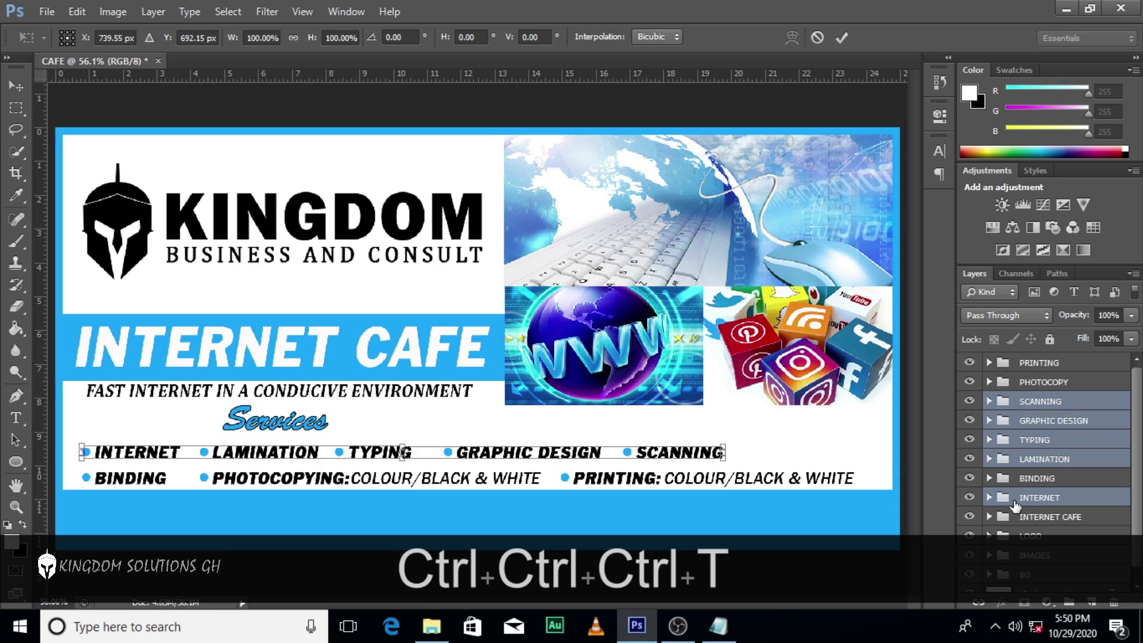
key(shift+Right)
key(shift+Right)
key(shift+Right)
key(shift+Right)
key(shift+Right)
key(shift+Right)
key(shift+Right)
key(shift+Right)
key(shift+Right)
key(shift+Right)
key(shift+Right)
key(shift+Right)
key(shift+Right)
key(shift+Right)
key(shift+Right)
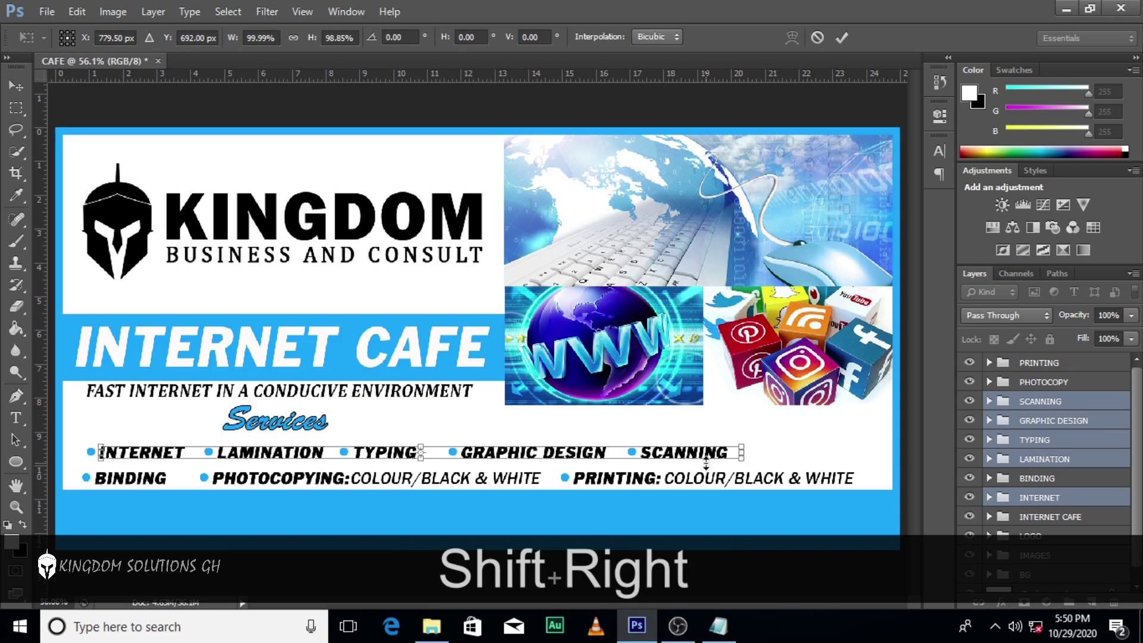
key(shift+Left)
key(shift+Left)
key(shift+Left)
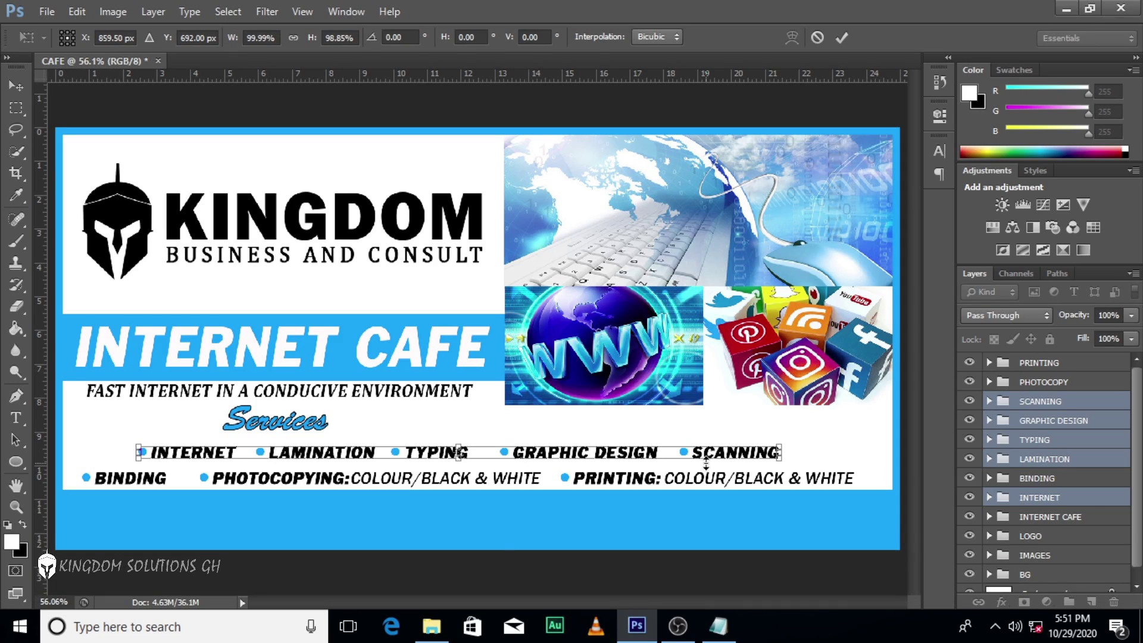
key(Return)
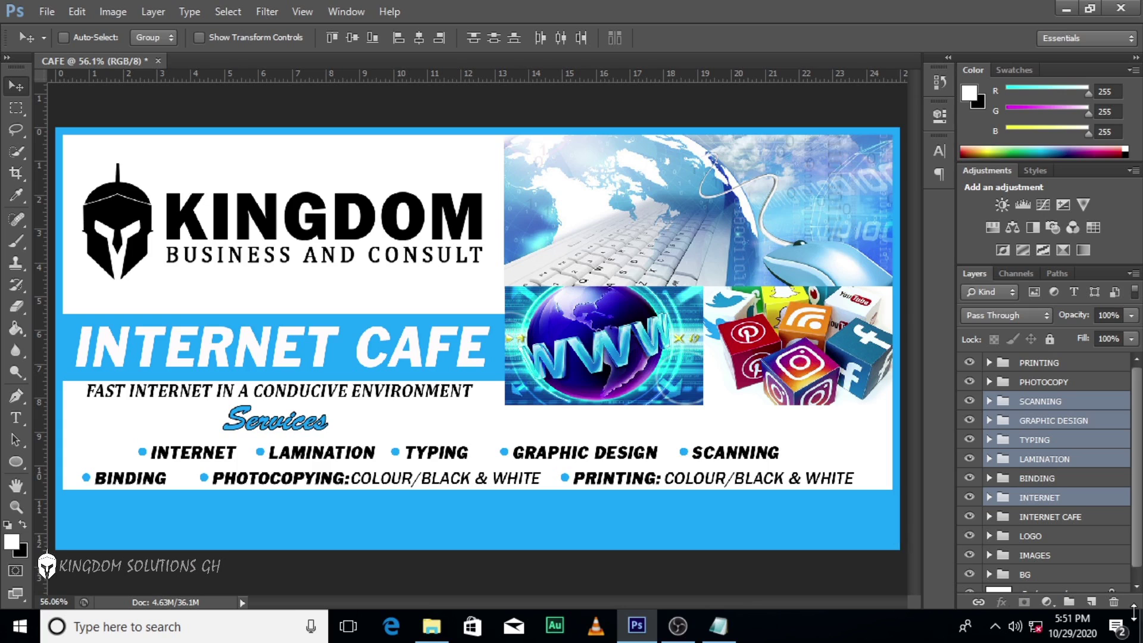
Nest the PRINTING through INTERNET groups in a new group renamed LIST OF SERVICES in capitals.
click(1042, 363)
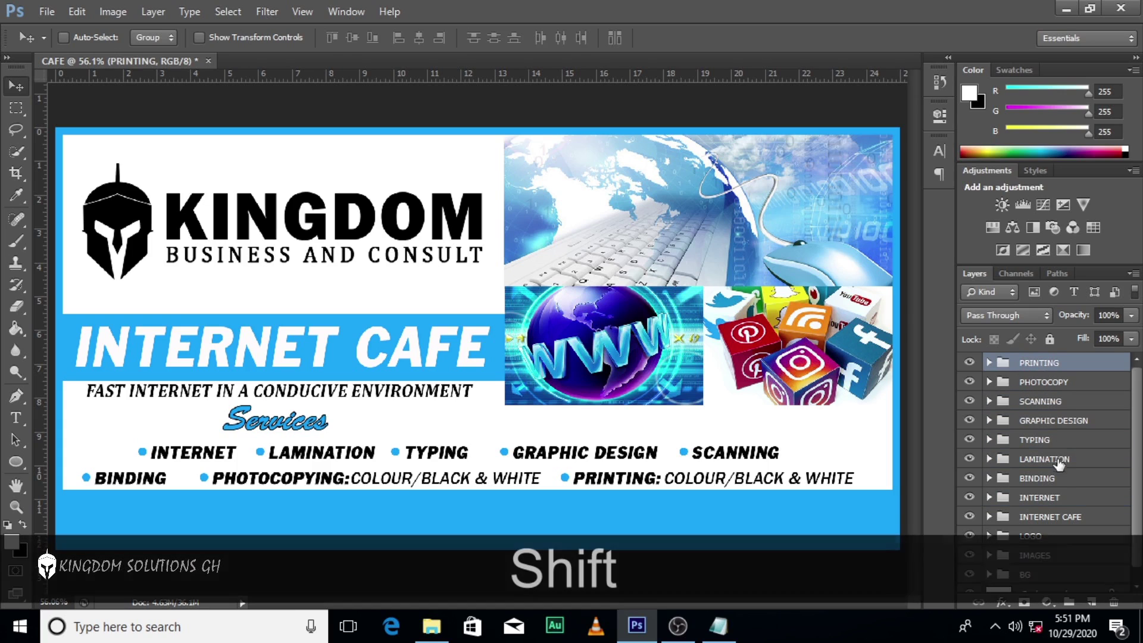
shift+click(1041, 502)
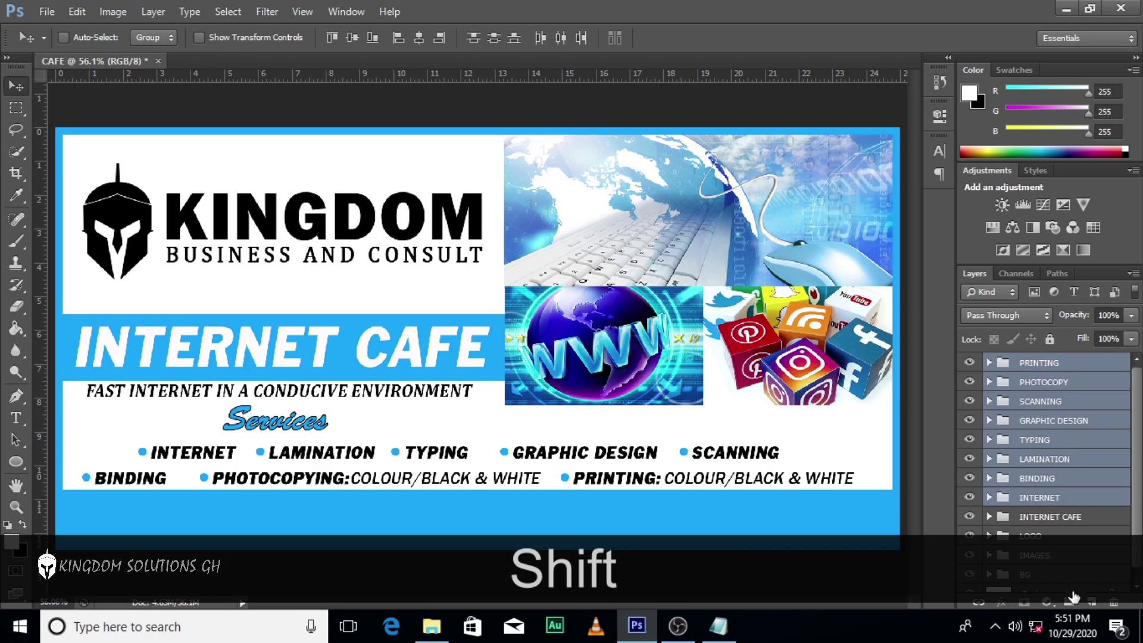
click(1069, 602)
double_click(1029, 364)
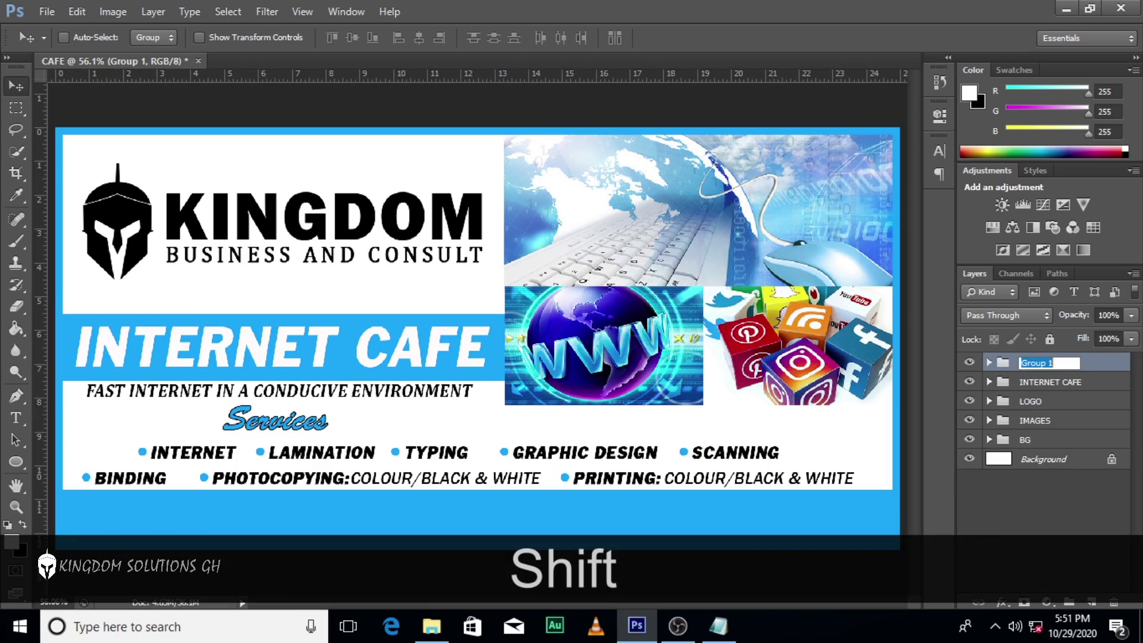
key(Caps_Lock)
text(list o)
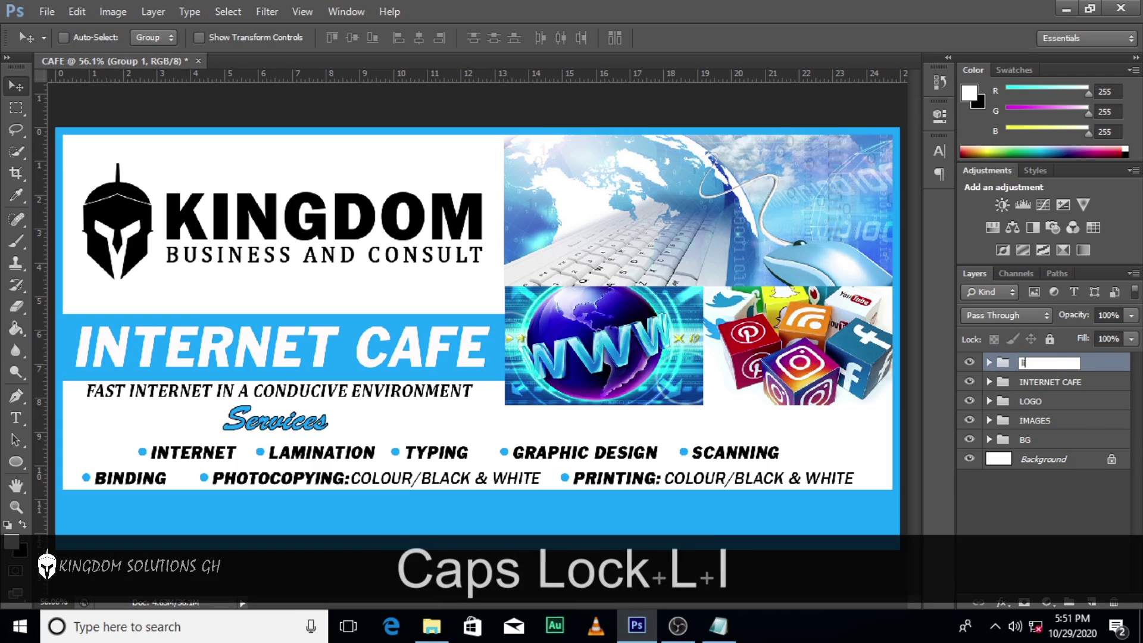
text(f s)
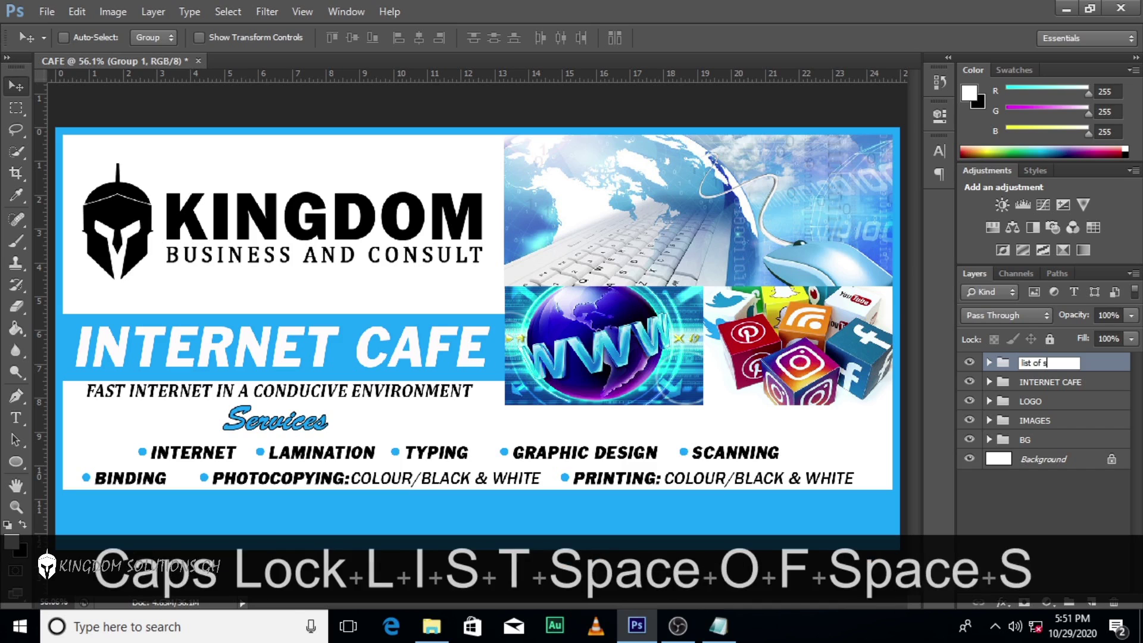
text(ervices)
key(Return)
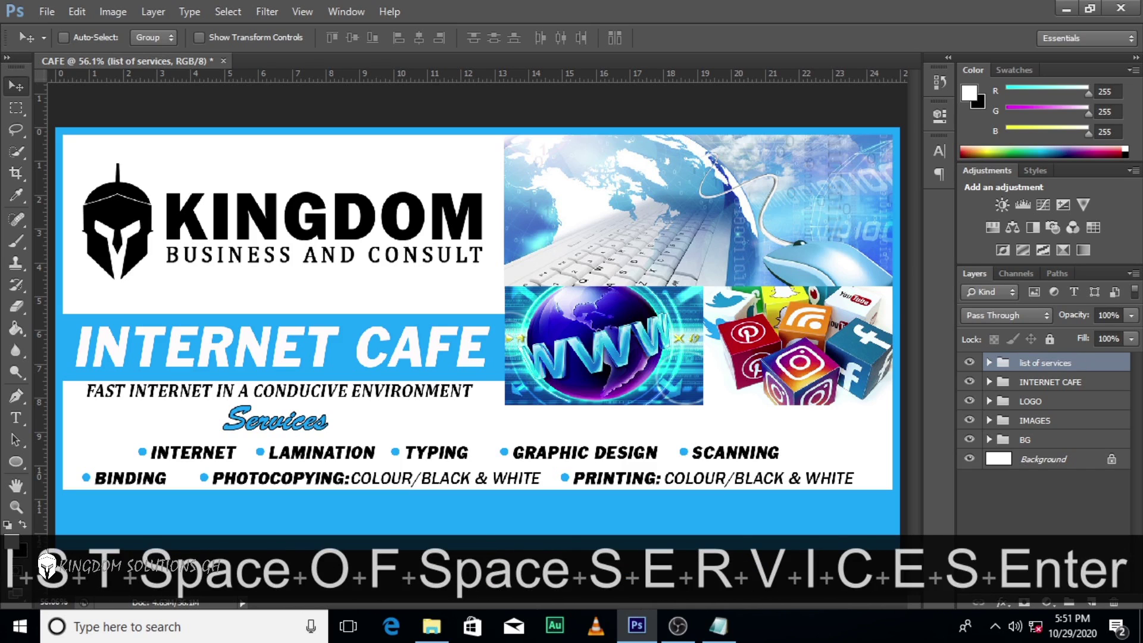
double_click(1039, 362)
key(Caps_Lock)
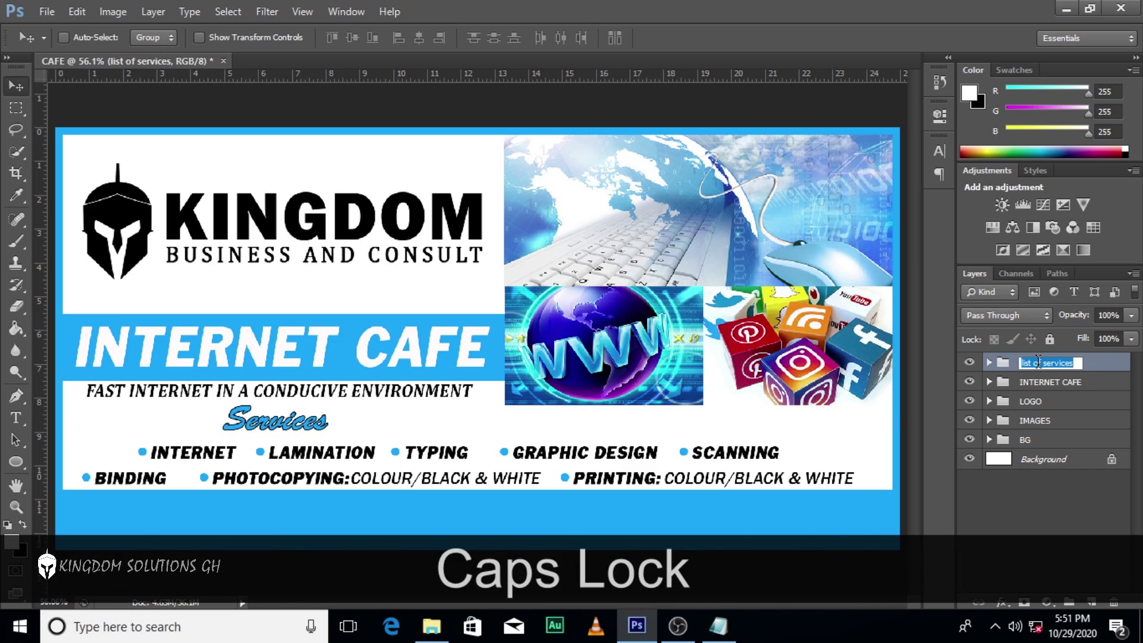
text(LIST O)
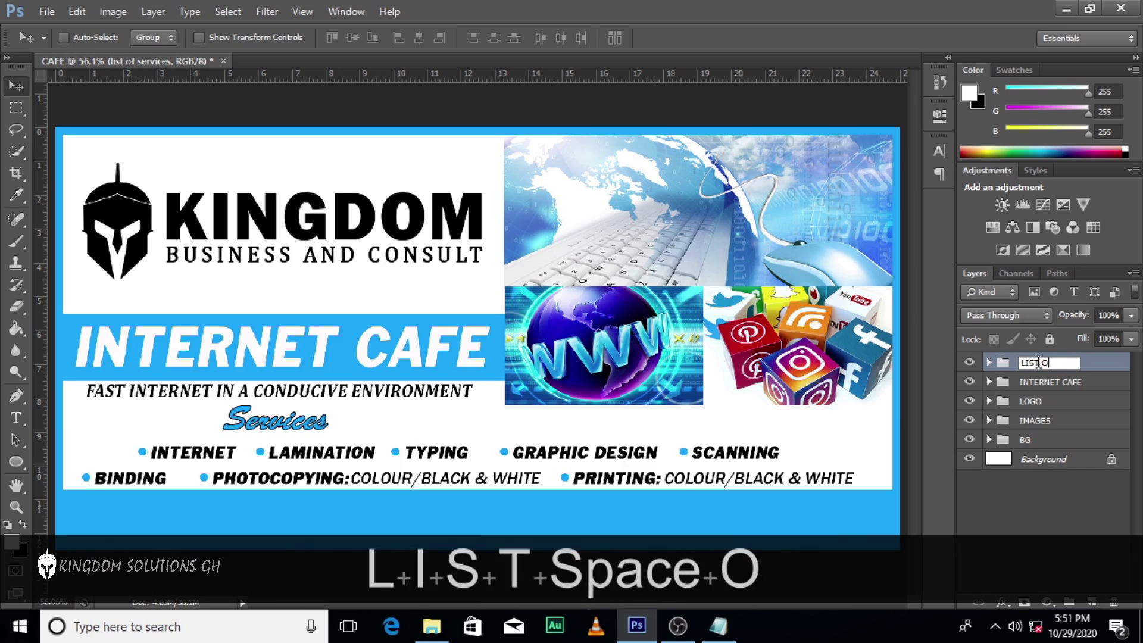
text(F SERVICES)
key(Return)
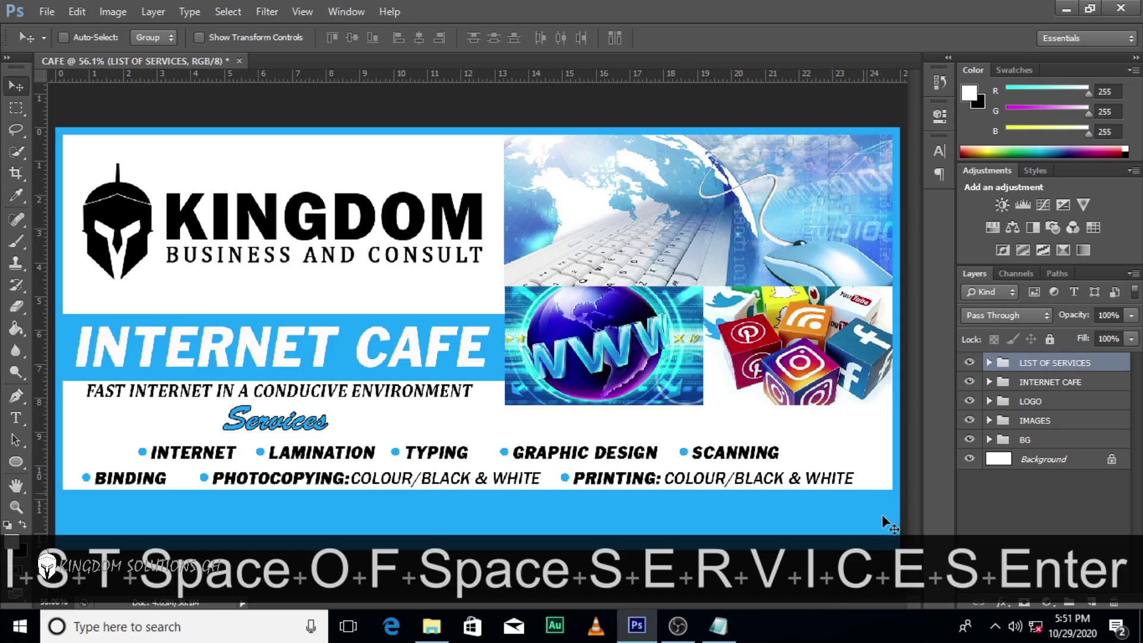
Copy the WORKING HOURS: MON-SAT [7AM - 10PM] line from Notepad onto the banner's bottom.
click(719, 625)
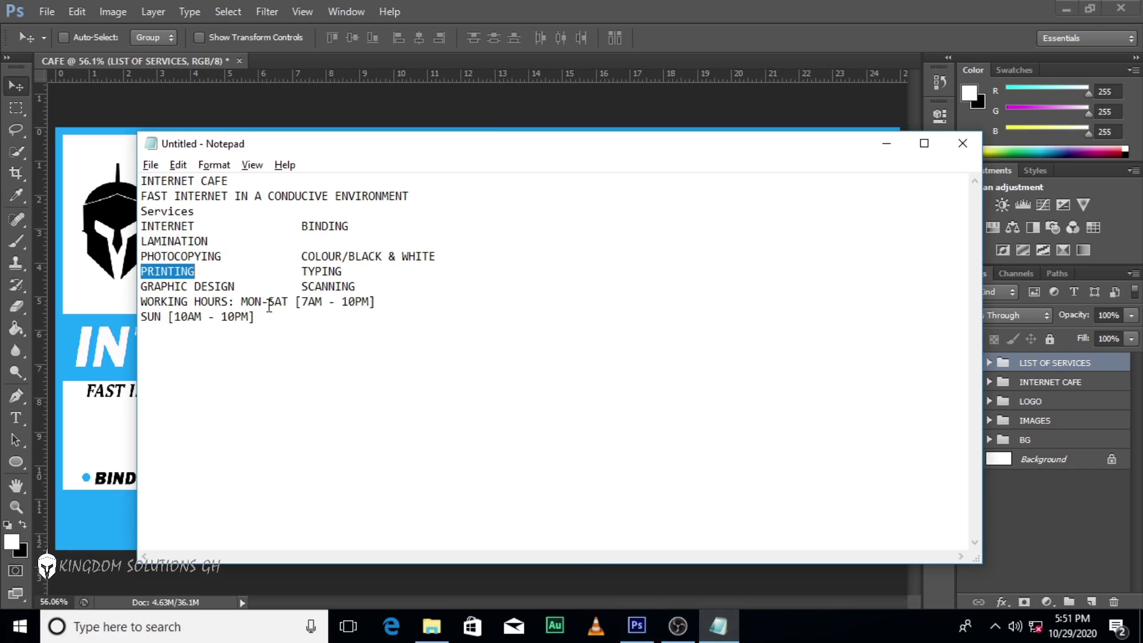
drag(139, 304, 377, 307)
key(ctrl+c)
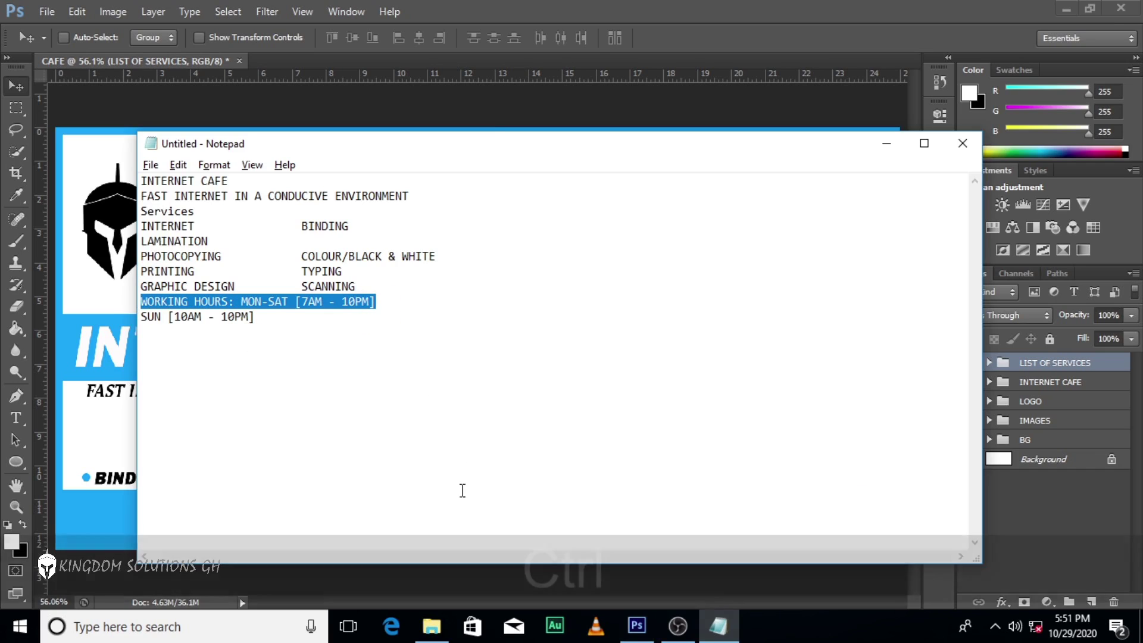
click(637, 626)
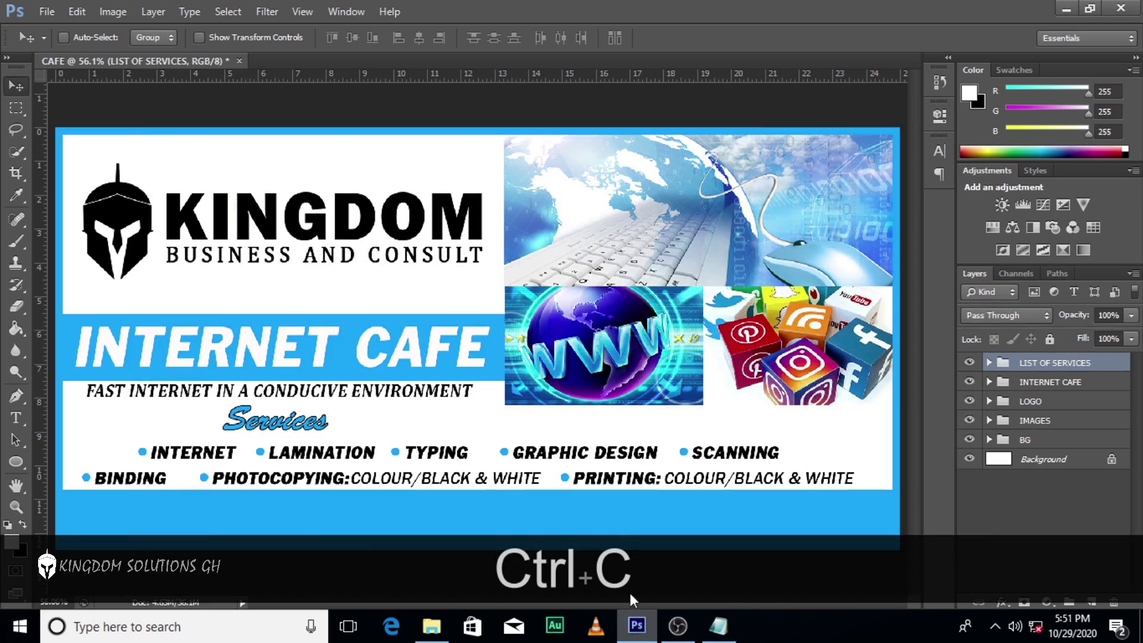
key(t)
click(170, 509)
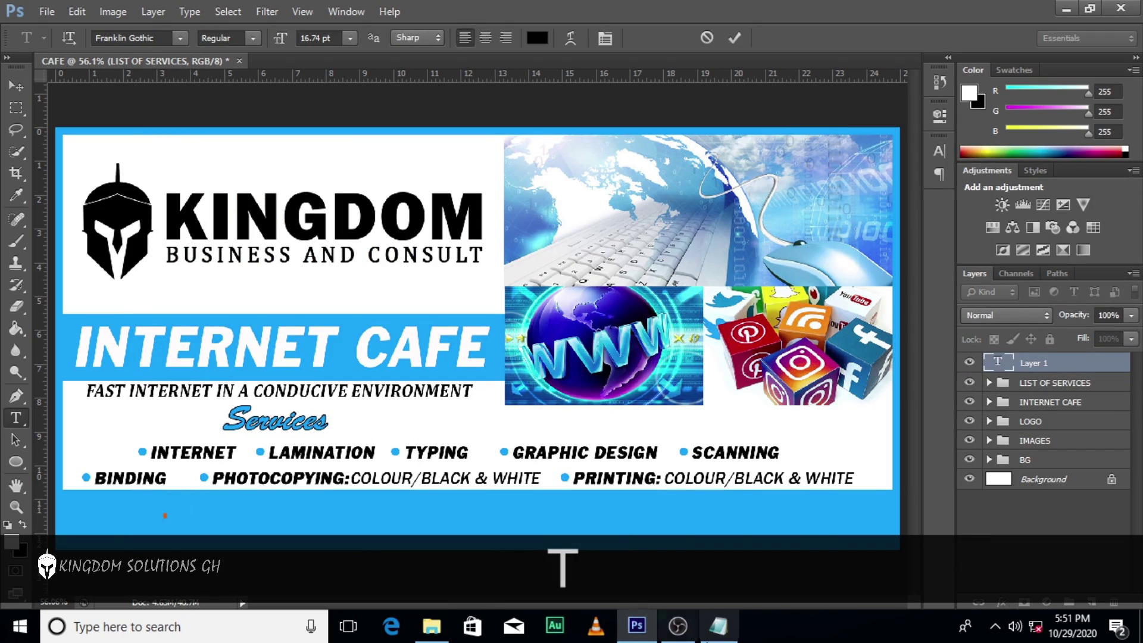
key(ctrl+v)
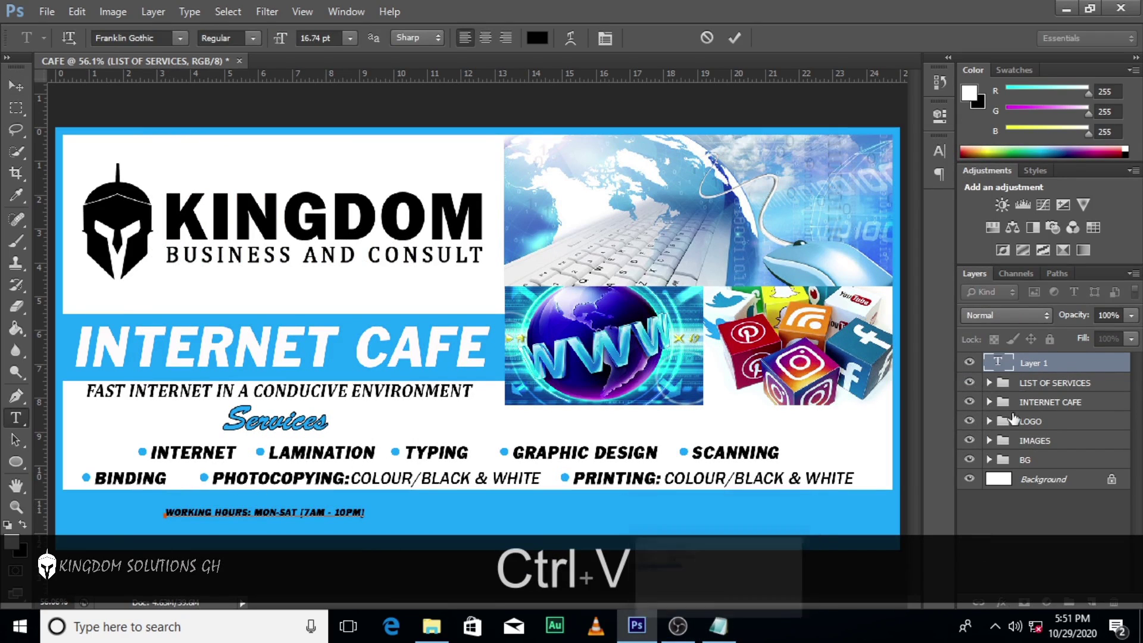
click(1022, 374)
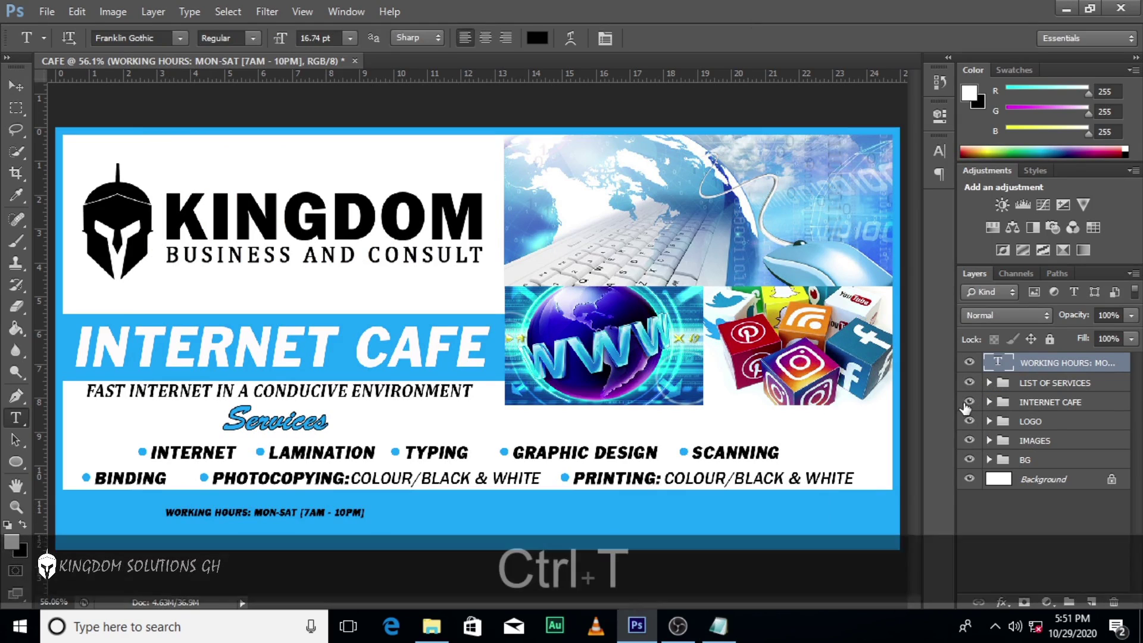
Scale the working-hours text to about 232% and shift it right along the strip.
key(ctrl+t)
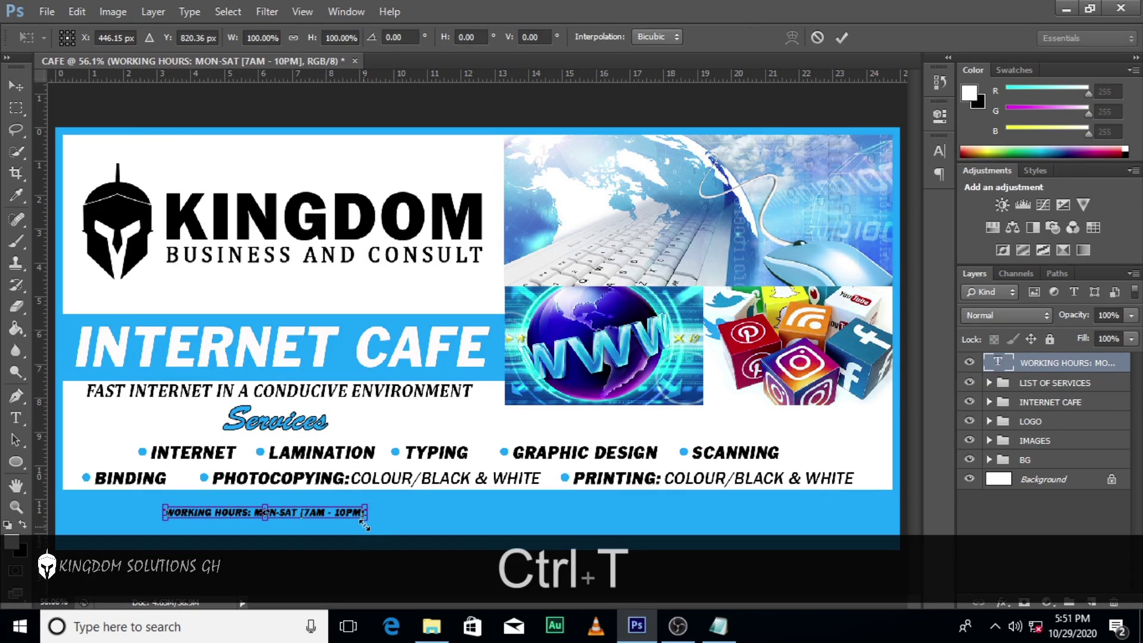
drag(366, 523, 496, 556)
drag(412, 515, 455, 525)
key(Return)
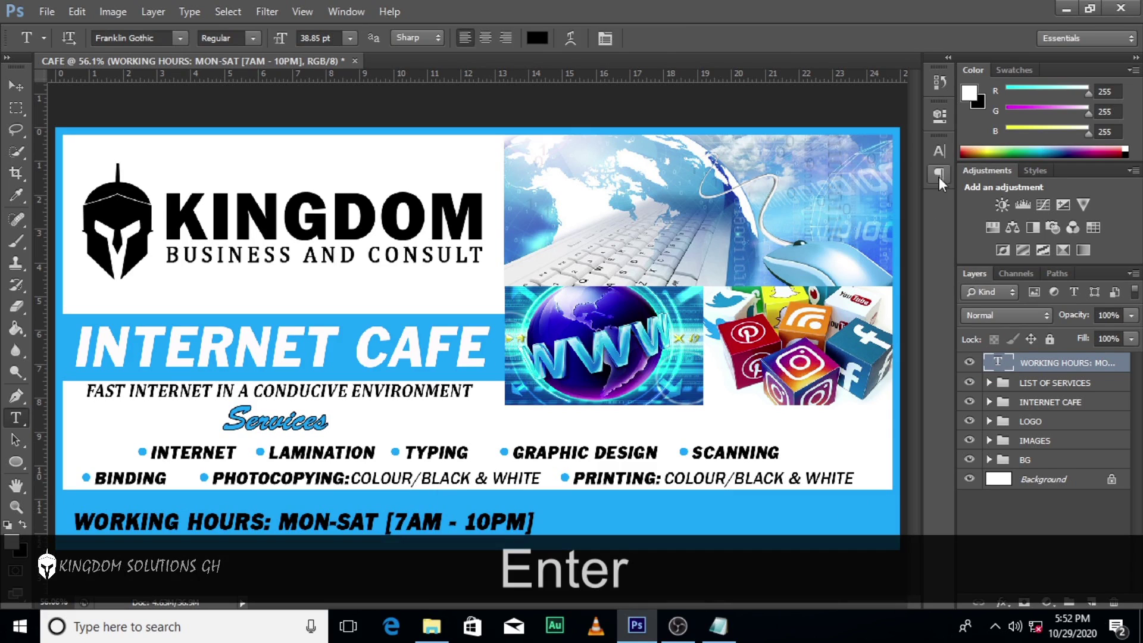
click(938, 154)
Change the working-hours text colour to white.
click(880, 245)
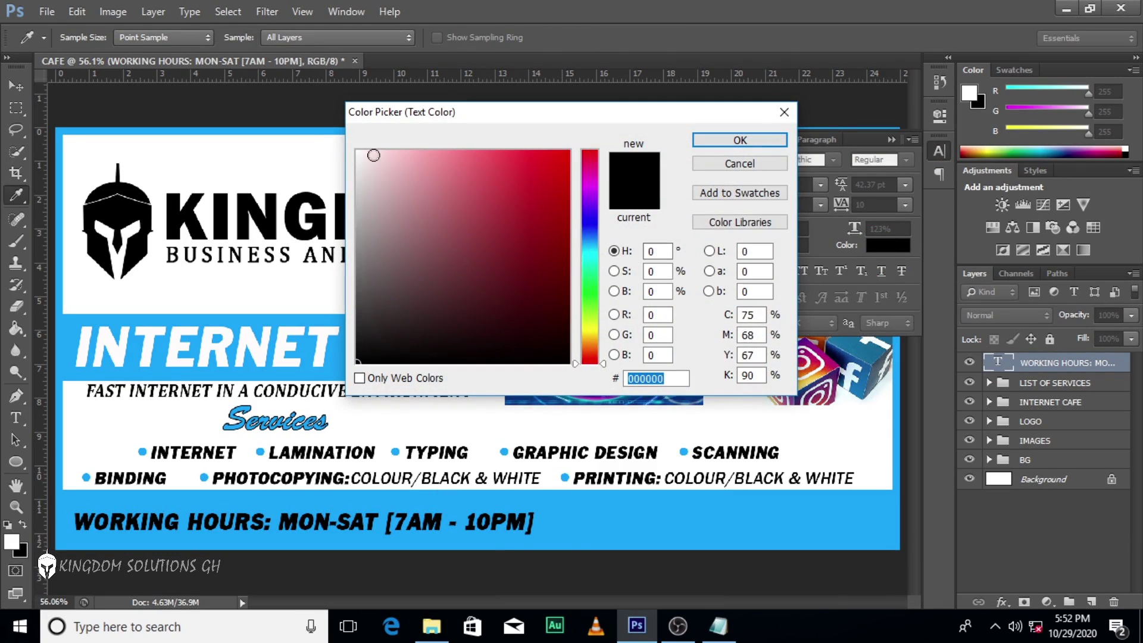
click(357, 150)
click(740, 140)
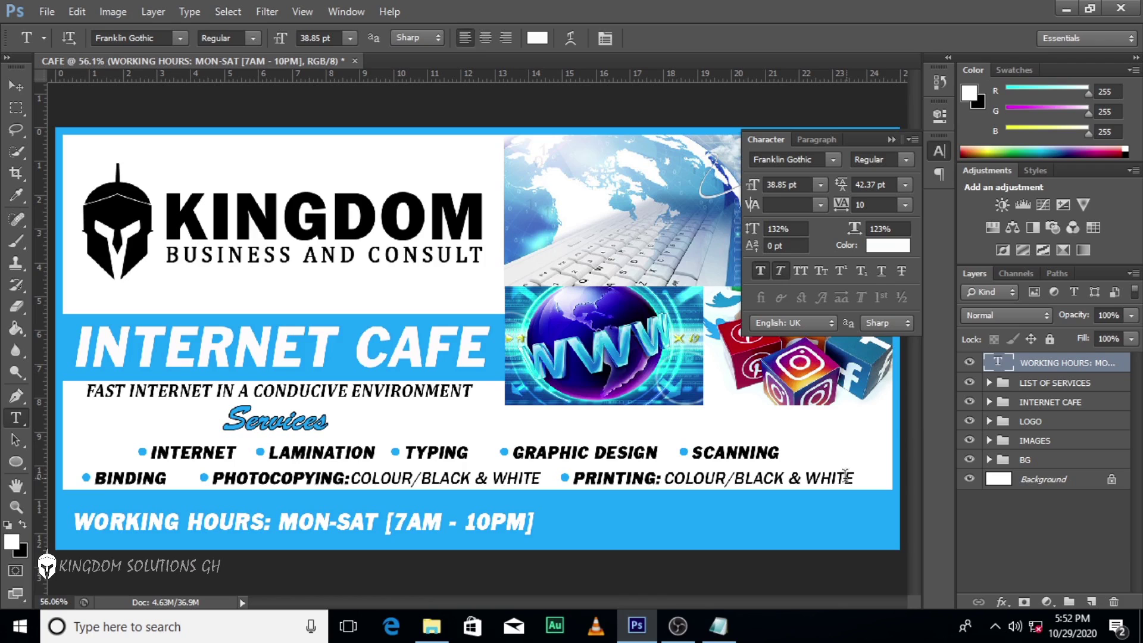
Duplicate the working-hours text layer and slide the copy right along the bottom strip.
key(ctrl+j)
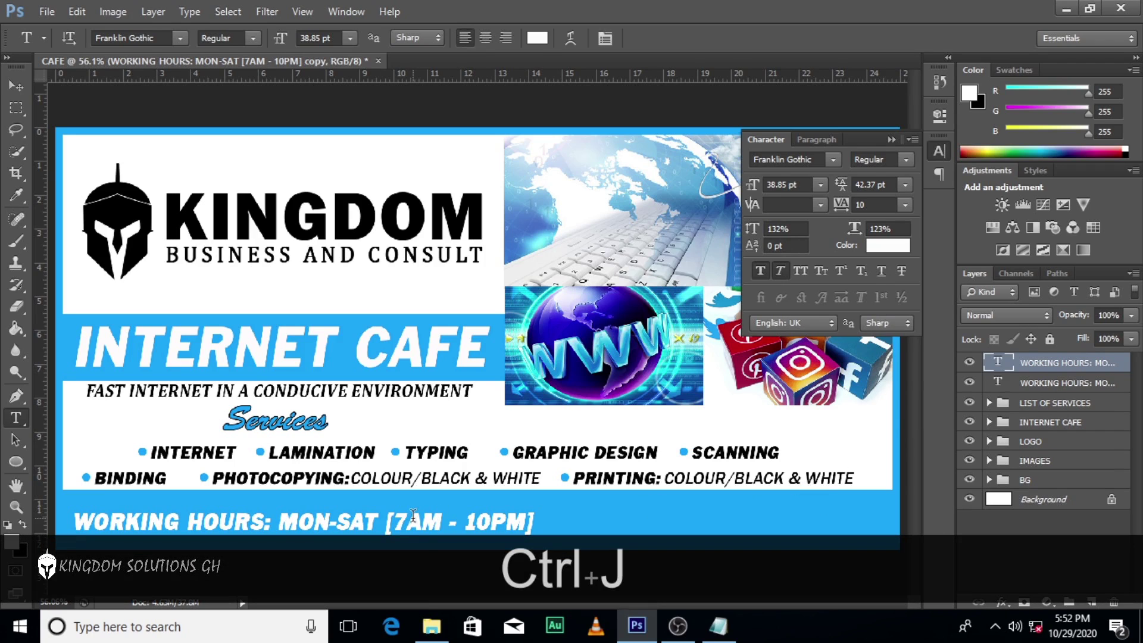
key(v)
drag(410, 534, 620, 532)
key(ctrl+shift+z)
drag(451, 521, 897, 513)
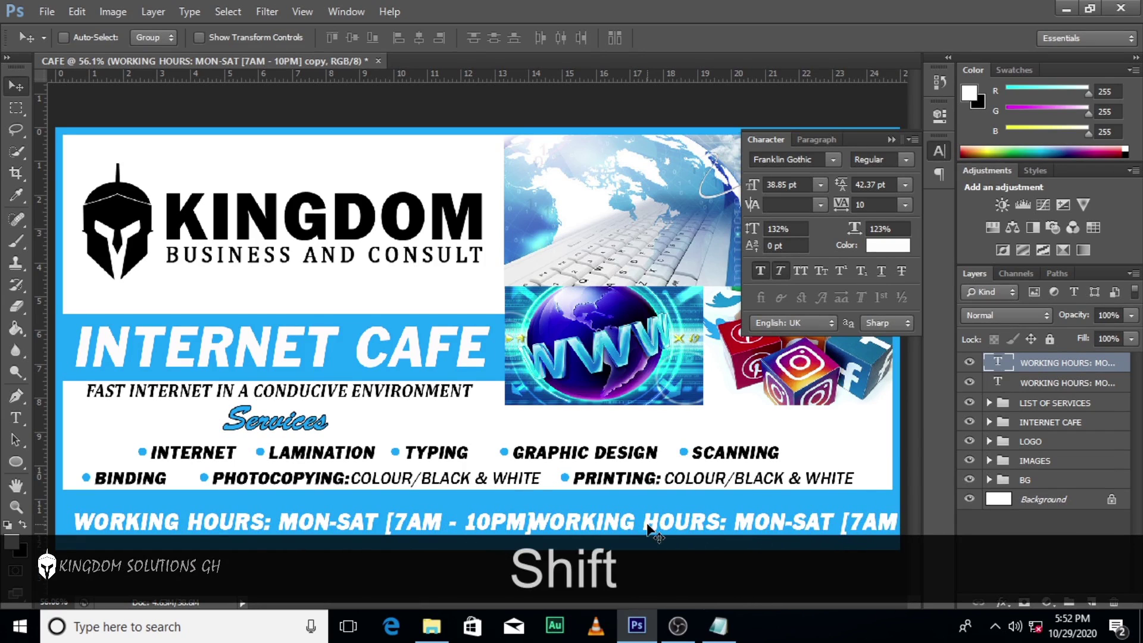
Replace the copy's text with the SUN [10AM - 10PM] line from Notepad.
click(718, 625)
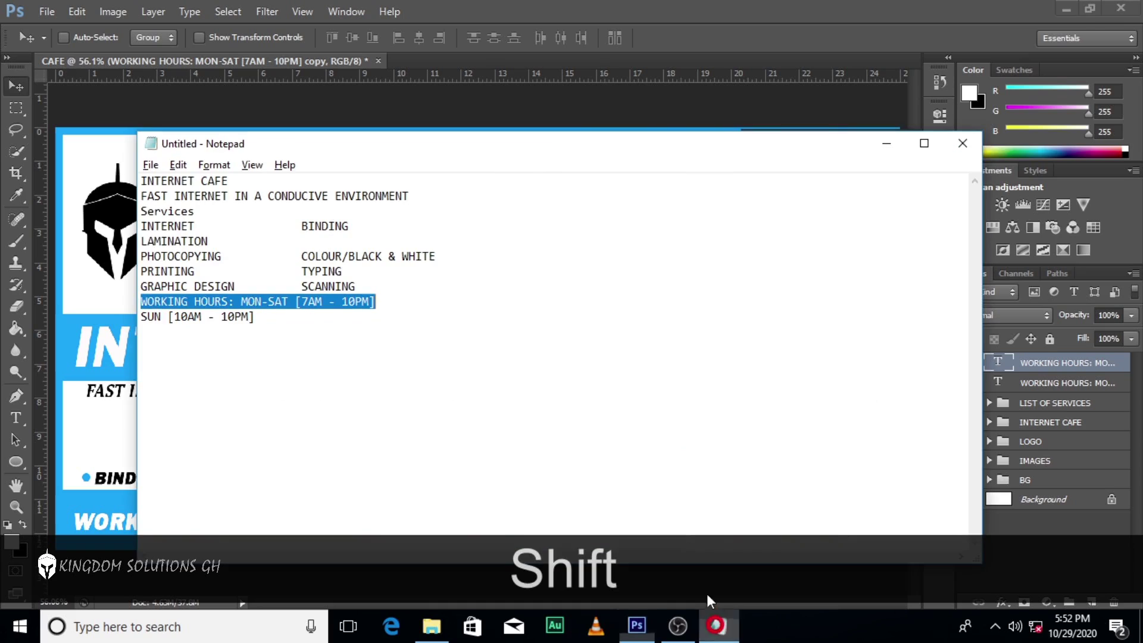
drag(268, 325, 95, 324)
key(ctrl+c)
click(649, 624)
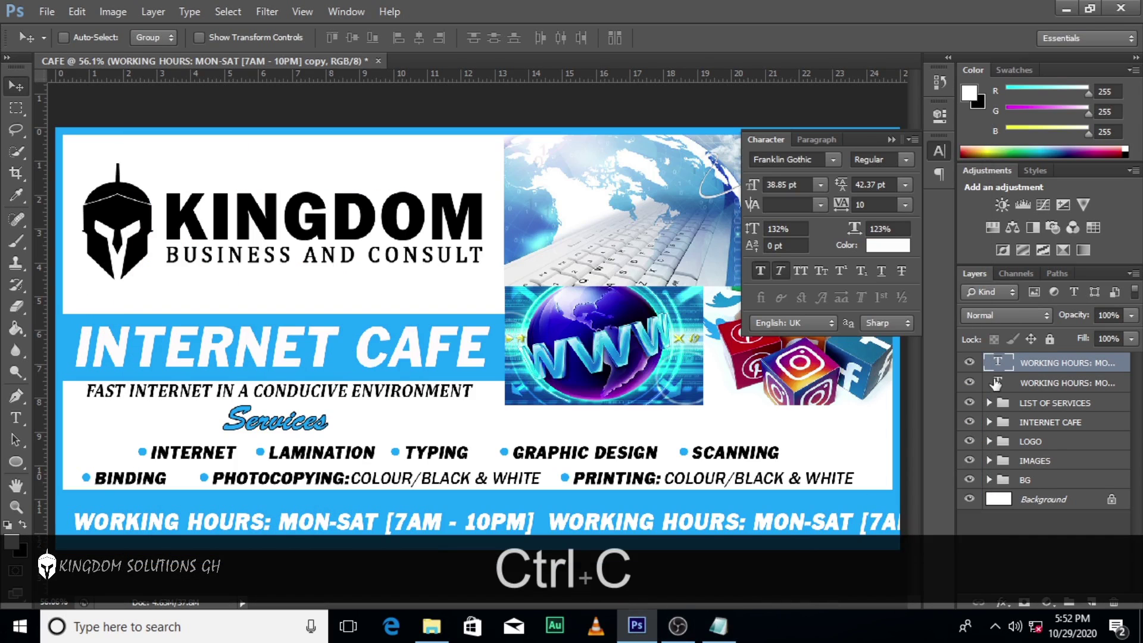
double_click(997, 363)
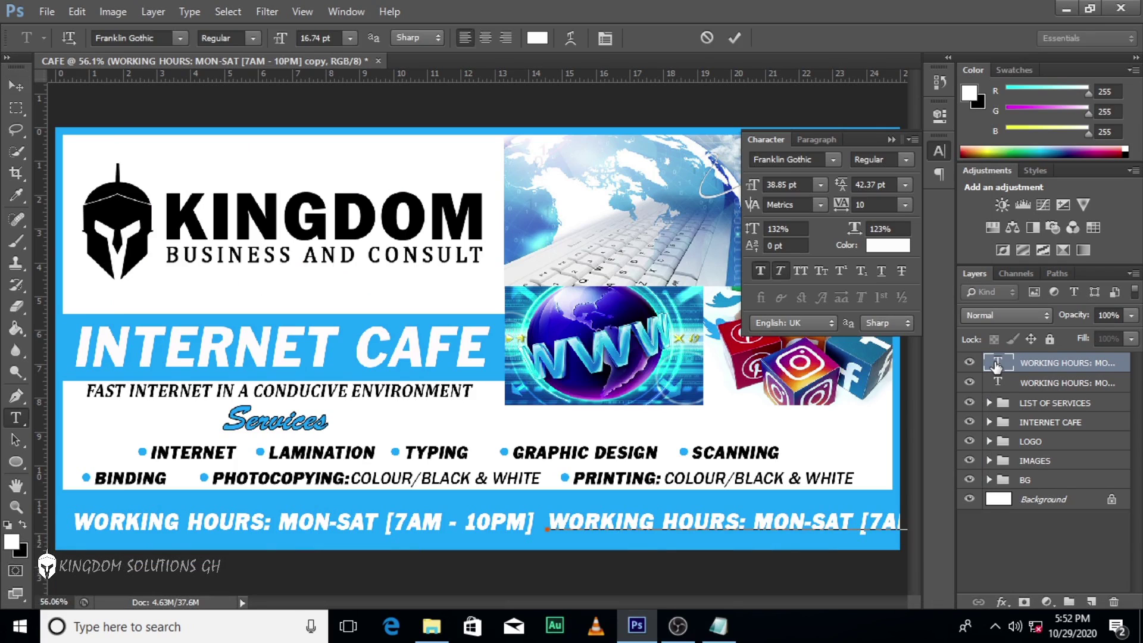
key(ctrl+a)
key(ctrl+v)
key(ctrl+Return)
Nudge the SUN [10AM - 10PM] text into place beside the Mon–Sat hours.
key(v)
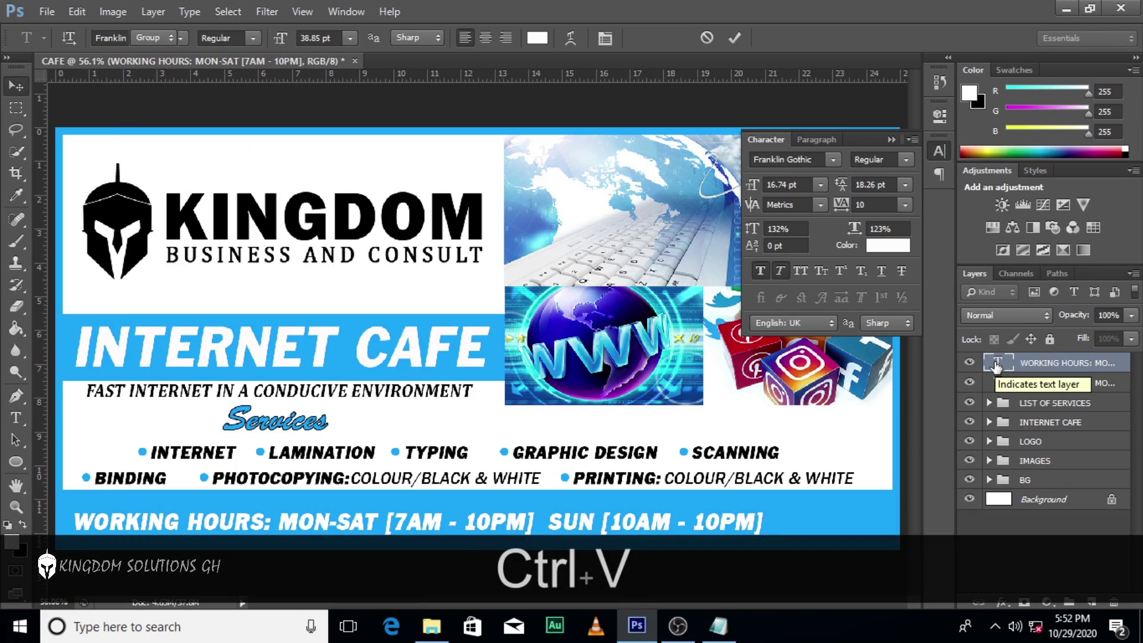
key(shift+Right)
key(shift+Right)
key(shift+Right)
key(shift+Right)
key(shift+Right)
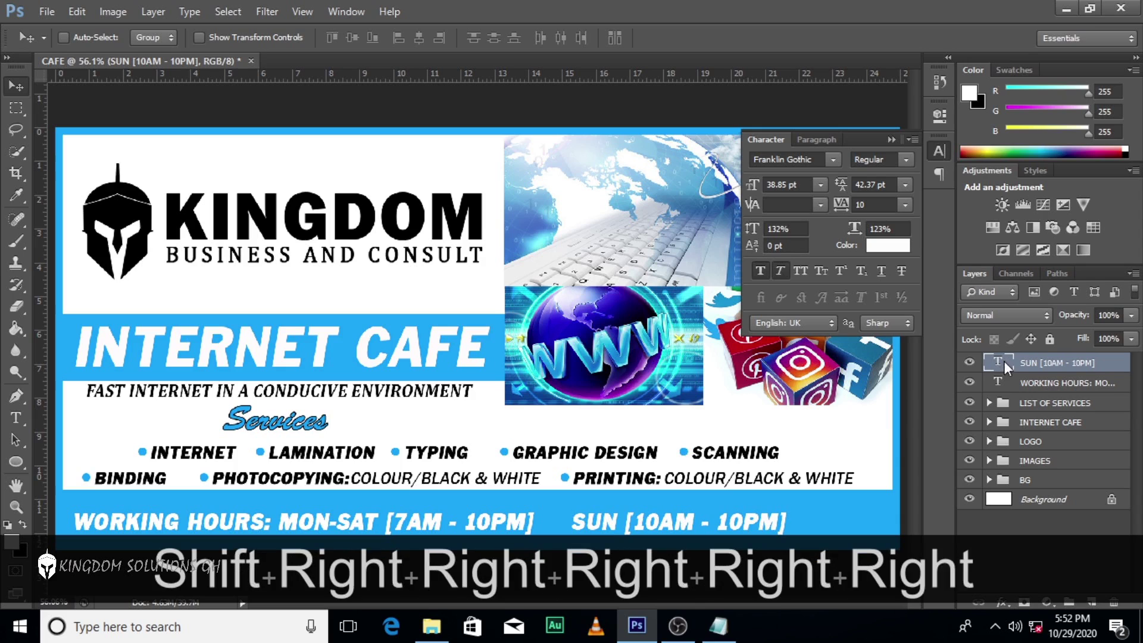
key(Left)
key(Left)
key(Left)
key(Left)
key(Left)
key(Left)
key(Left)
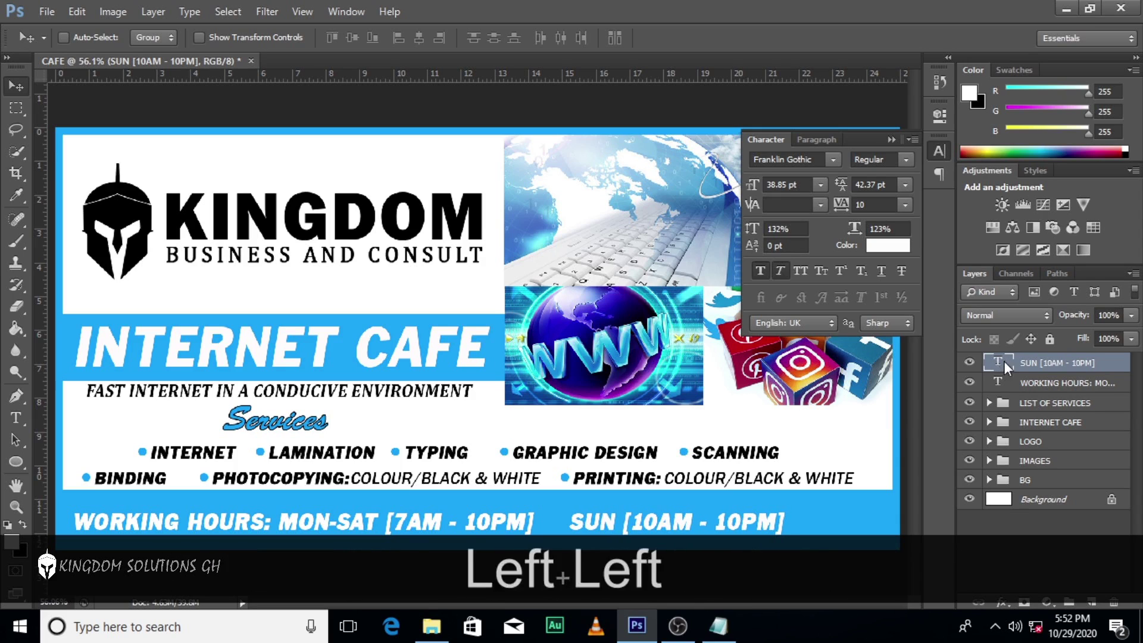
key(Left)
key(Left)
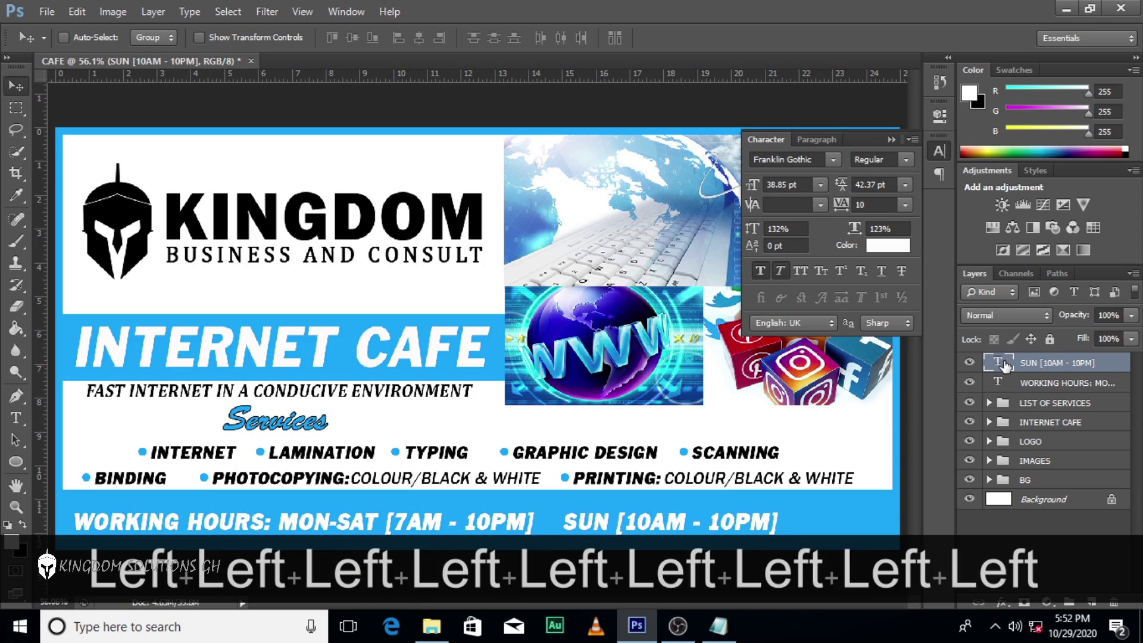
Scale the Mon–Sat and SUN hours layers together to about 110% and nudge them across the strip.
shift+click(1040, 387)
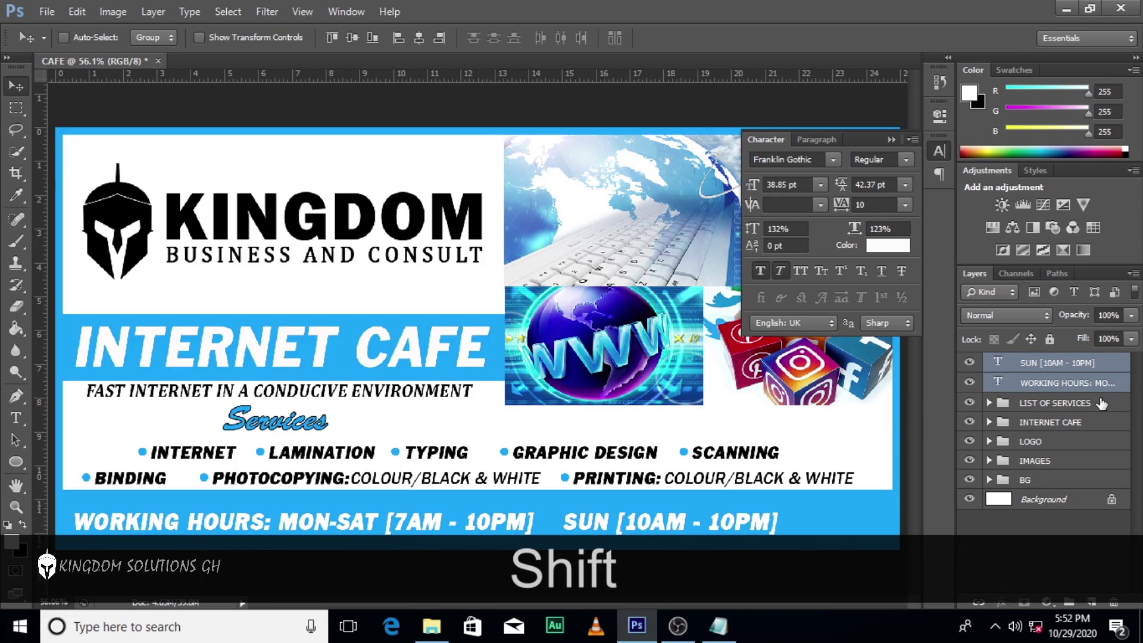
key(Up)
key(Up)
key(Up)
key(Up)
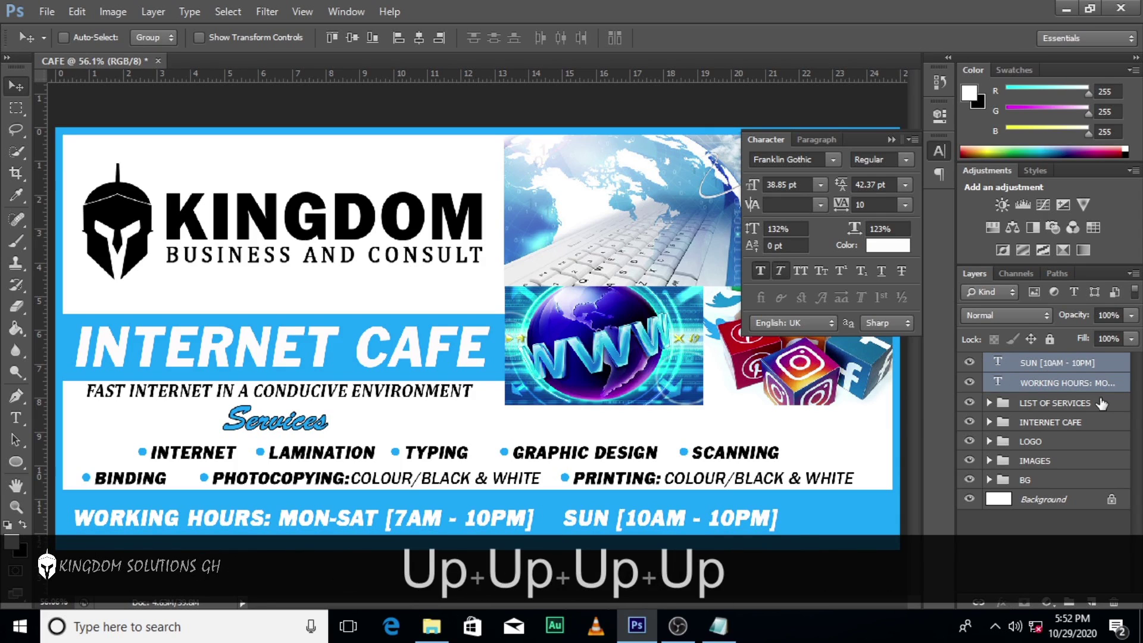
key(ctrl)
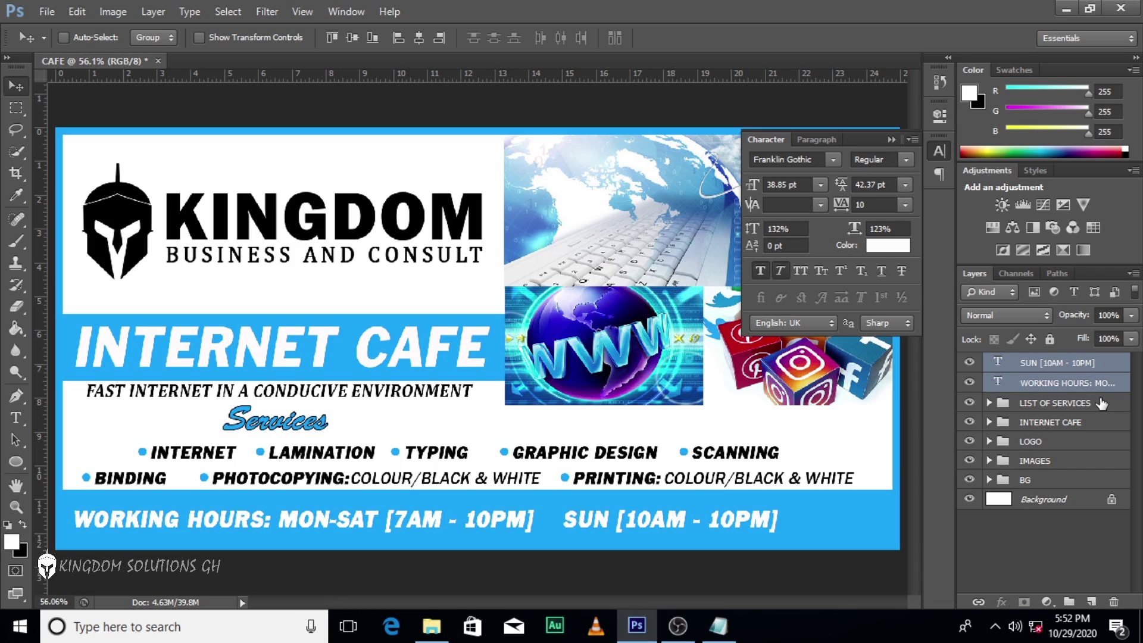
key(ctrl+t)
drag(781, 534, 820, 534)
drag(741, 520, 842, 535)
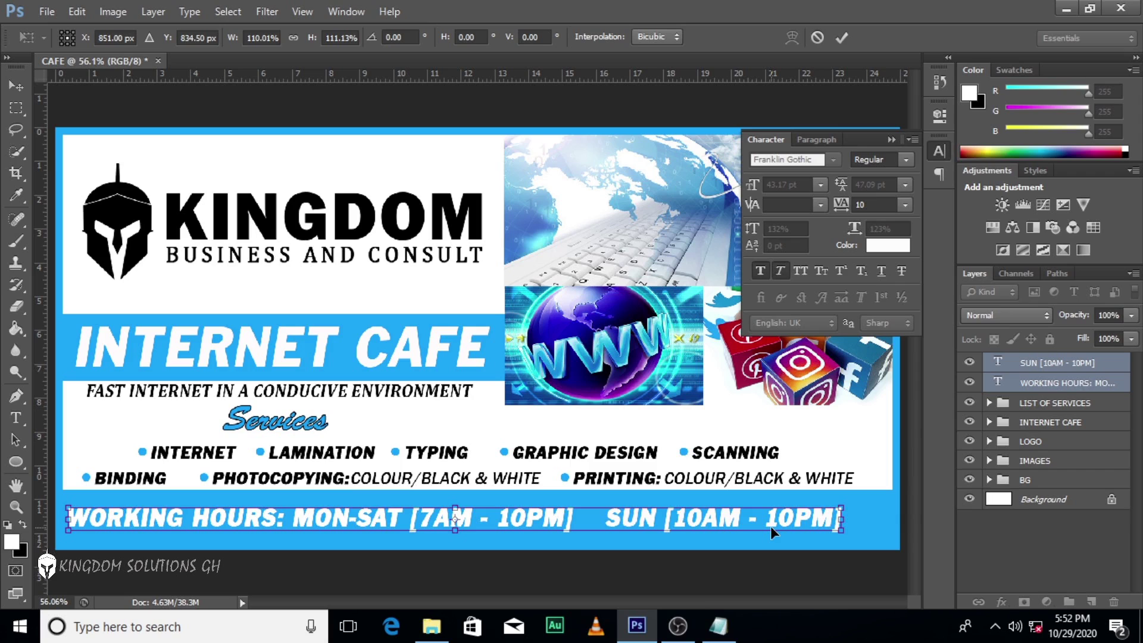
key(Right)
key(Right)
key(Right)
key(Right)
key(Right)
key(Right)
key(Right)
key(Right)
key(Right)
key(Right)
key(Right)
key(Right)
key(Right)
key(Right)
key(Right)
key(Right)
key(Right)
key(Right)
key(Right)
key(Right)
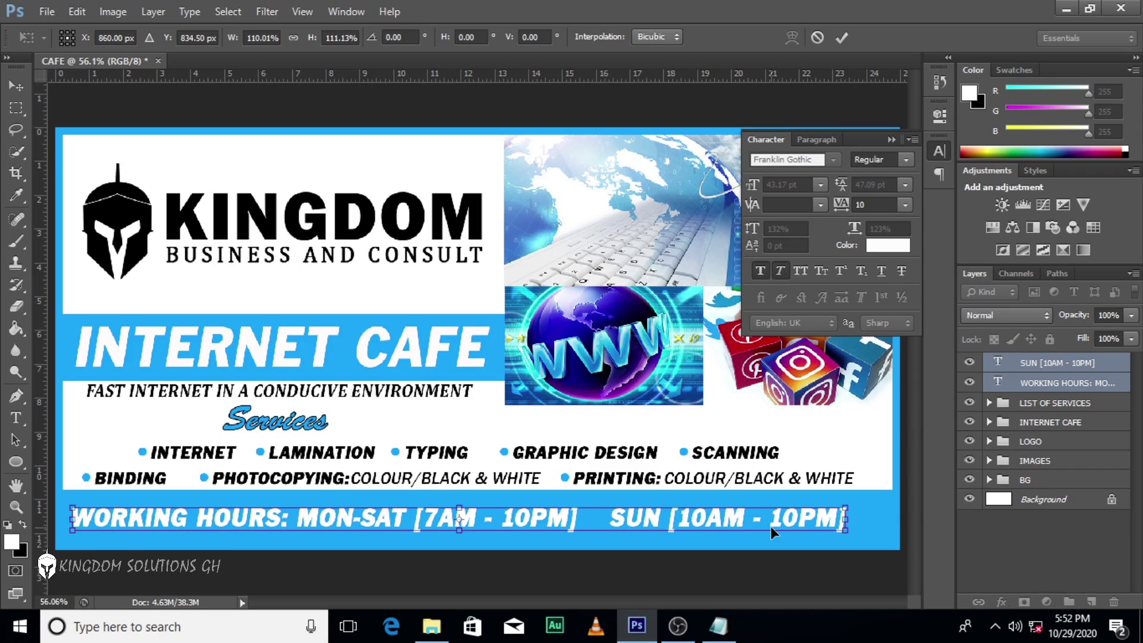
key(Right)
key(Right)
key(Right)
key(Right)
key(Right)
key(Right)
key(Right)
key(Right)
key(Right)
key(Right)
key(Right)
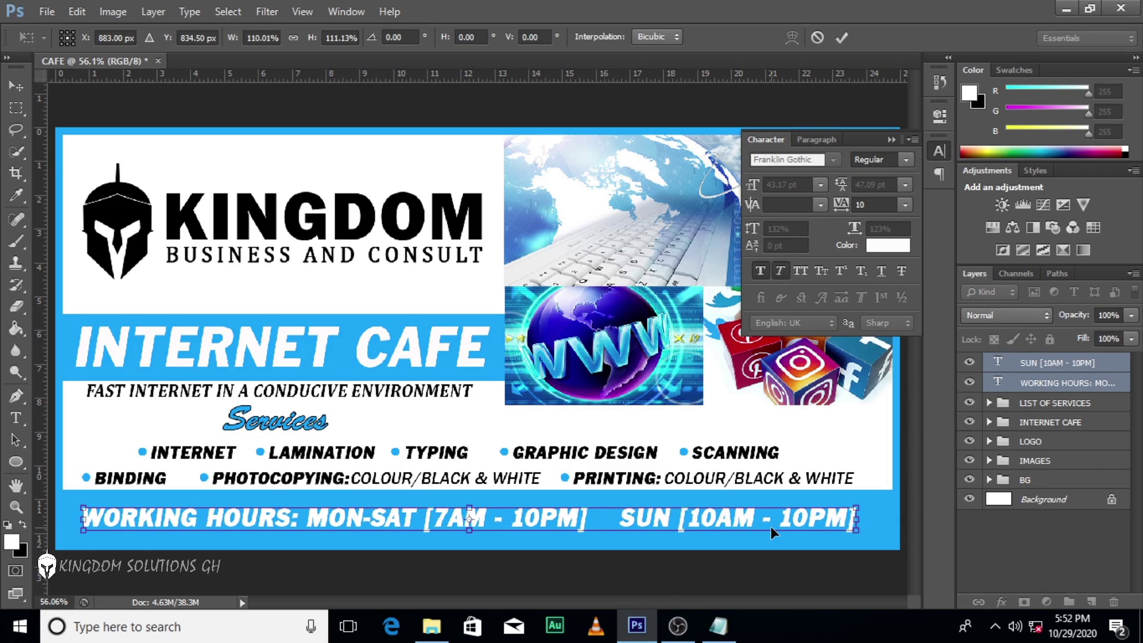
key(Down)
key(Down)
key(Down)
key(Down)
key(Down)
key(Down)
key(Down)
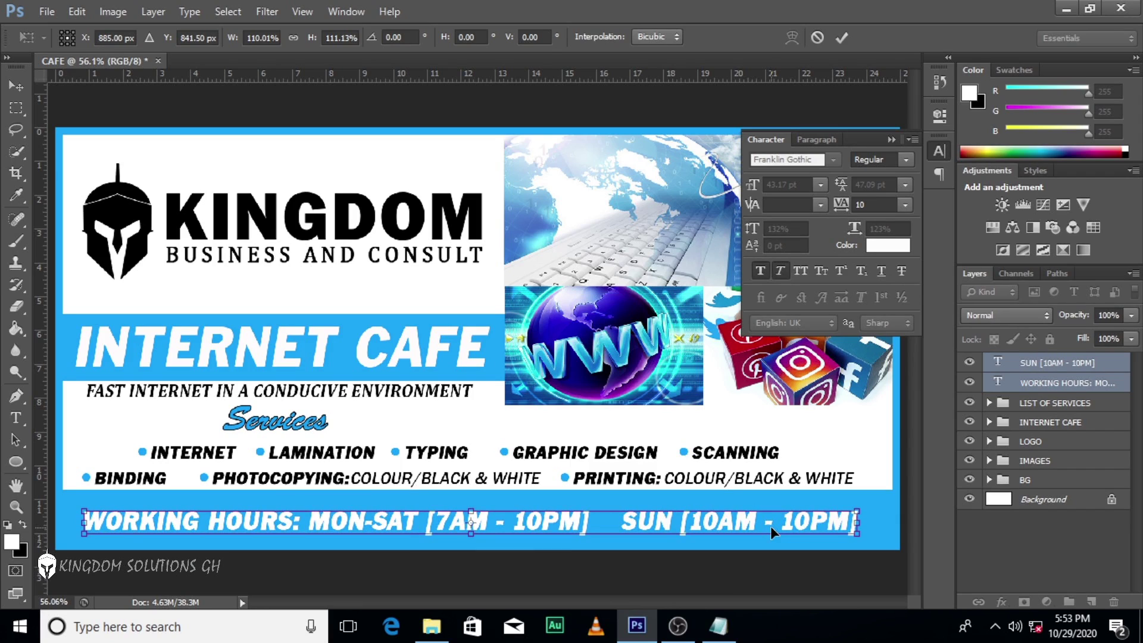
key(Return)
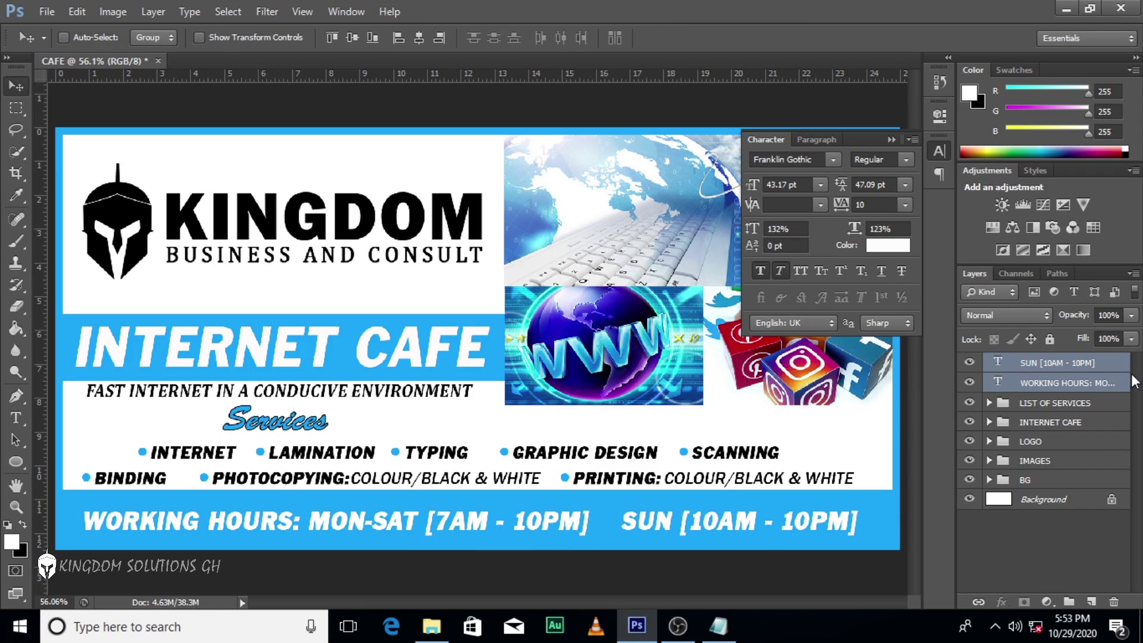
Group the two hours text layers and name the group WORKING HOURS.
click(1069, 601)
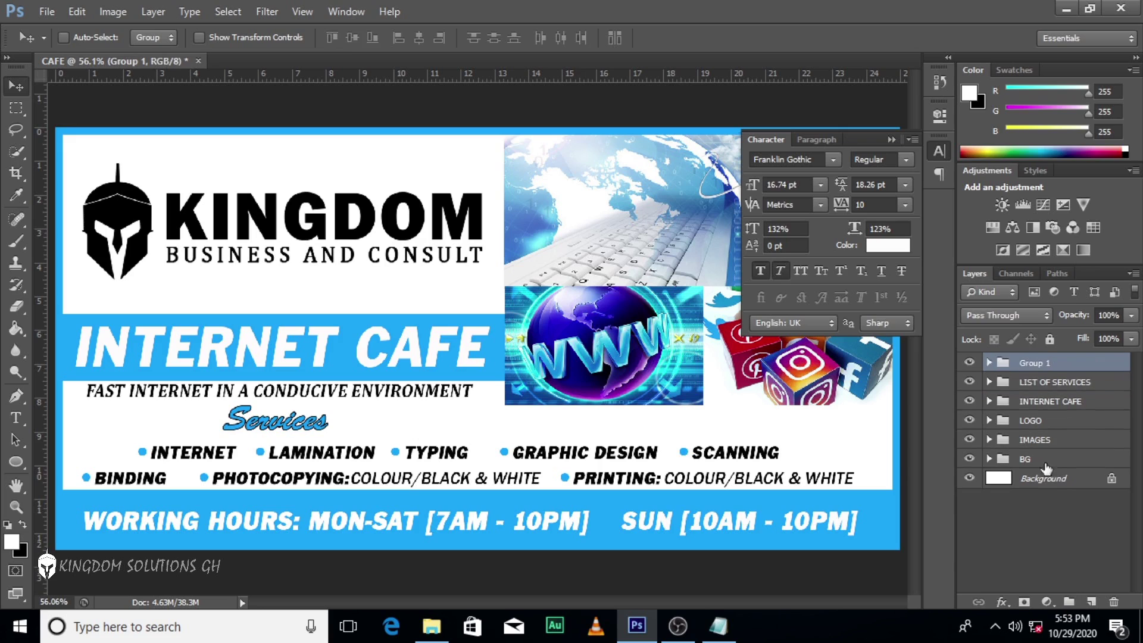
double_click(1033, 362)
text(WORKING HOURS)
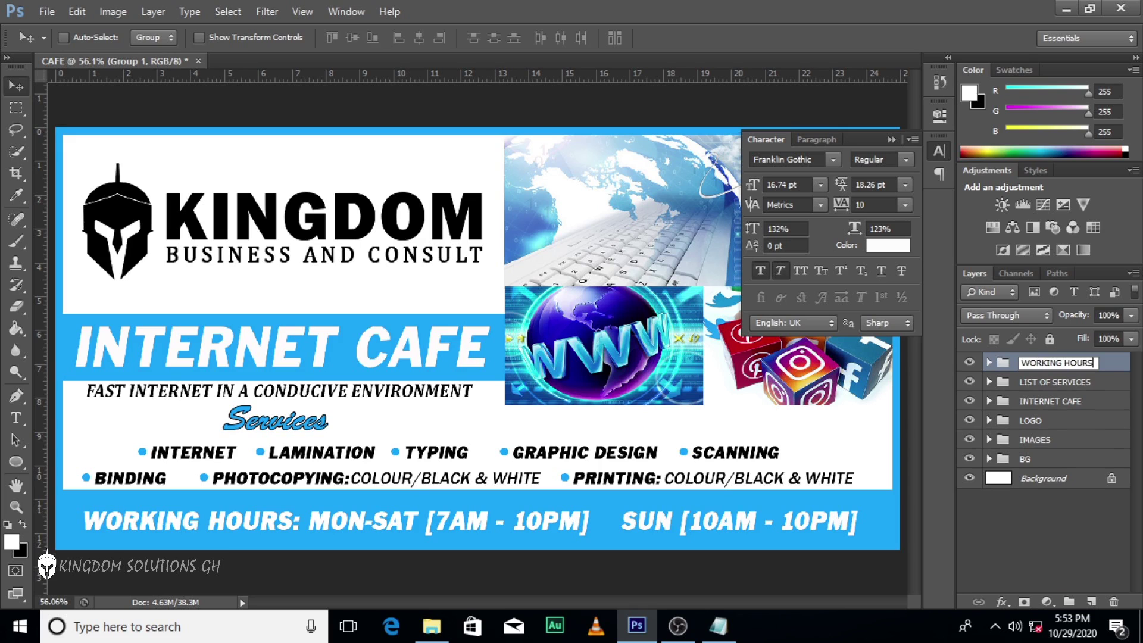
key(Return)
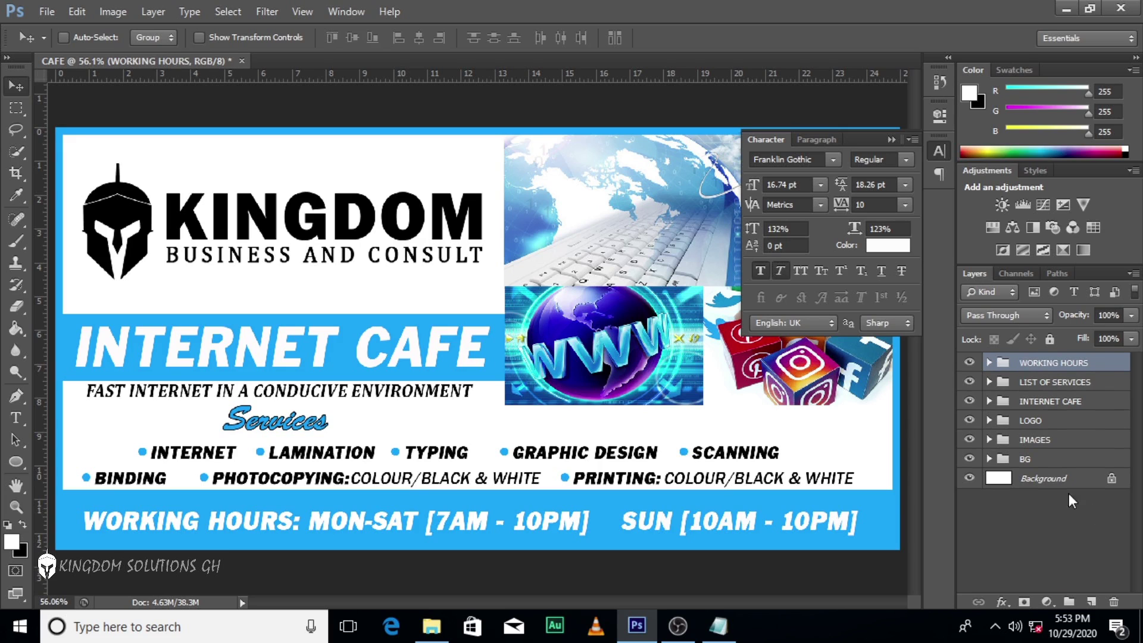
Apply a 2 px black outside stroke to the WORKING HOURS group.
double_click(1117, 364)
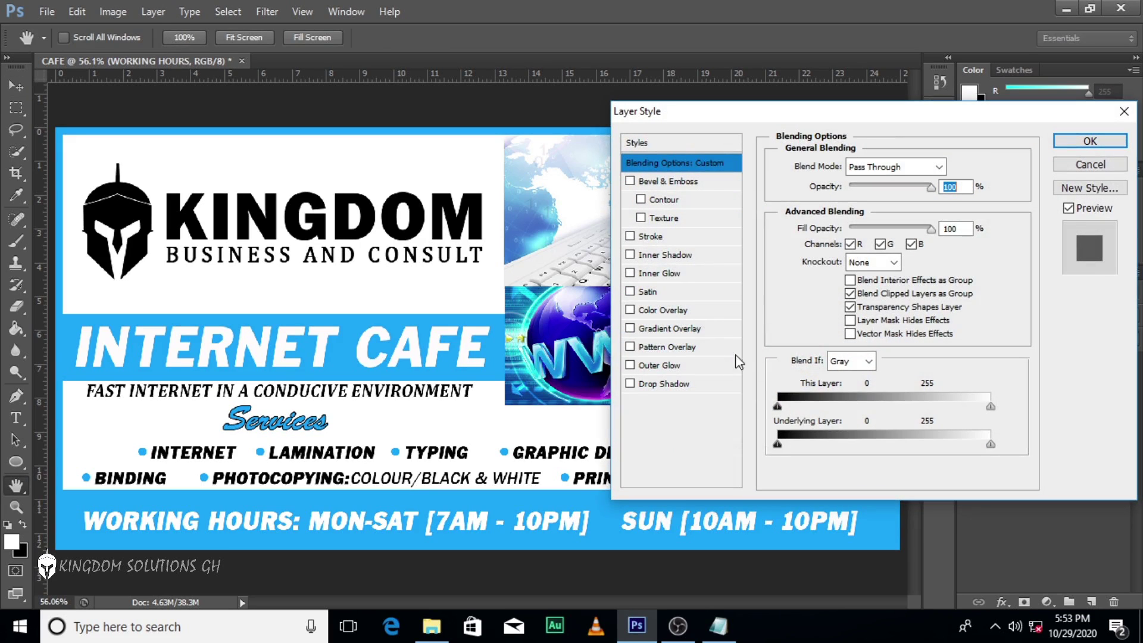
click(650, 236)
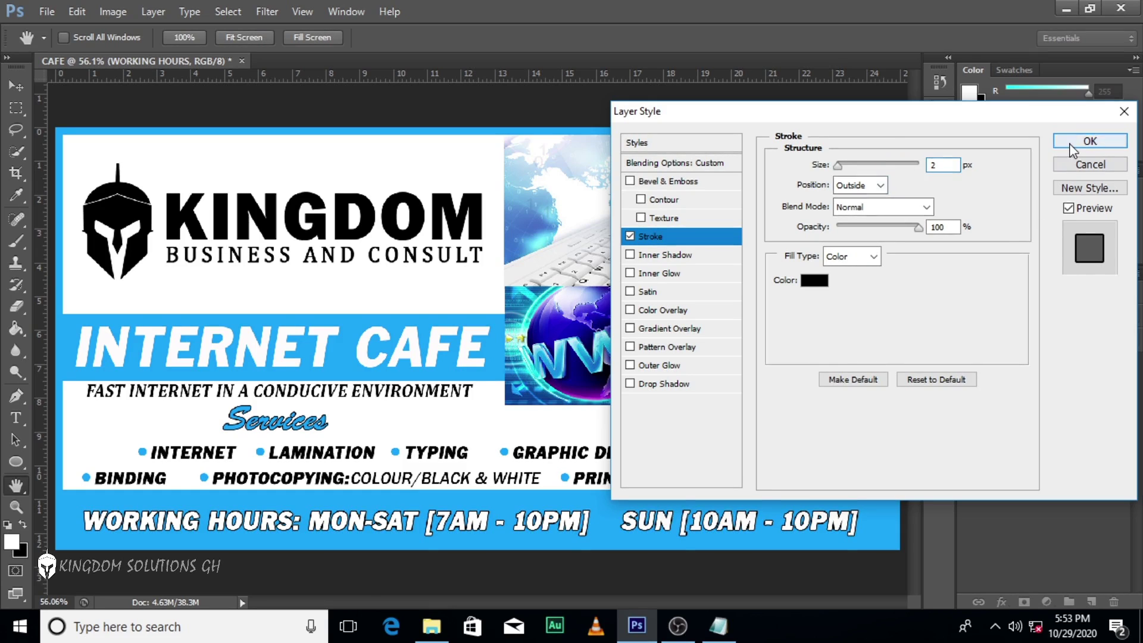
click(1091, 140)
click(1124, 363)
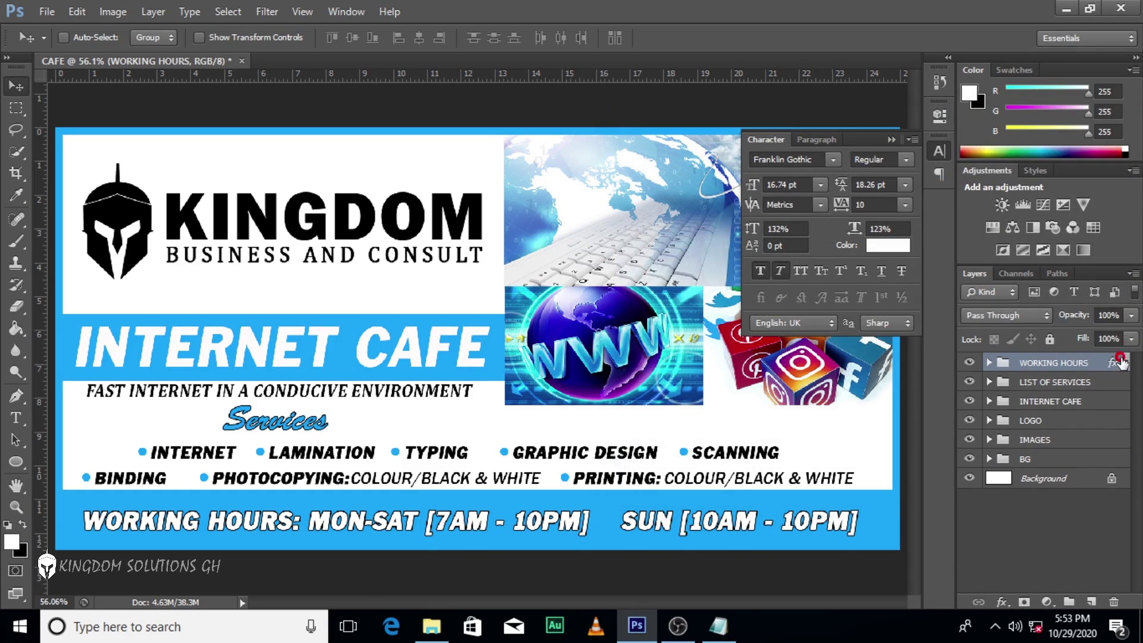
click(890, 140)
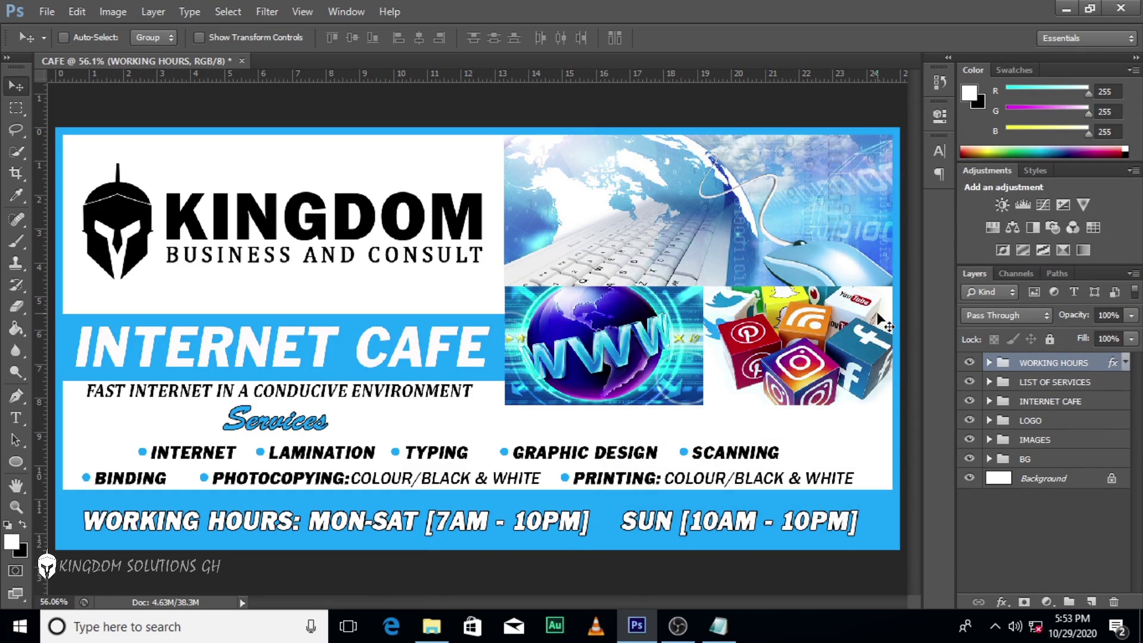
click(940, 149)
click(940, 149)
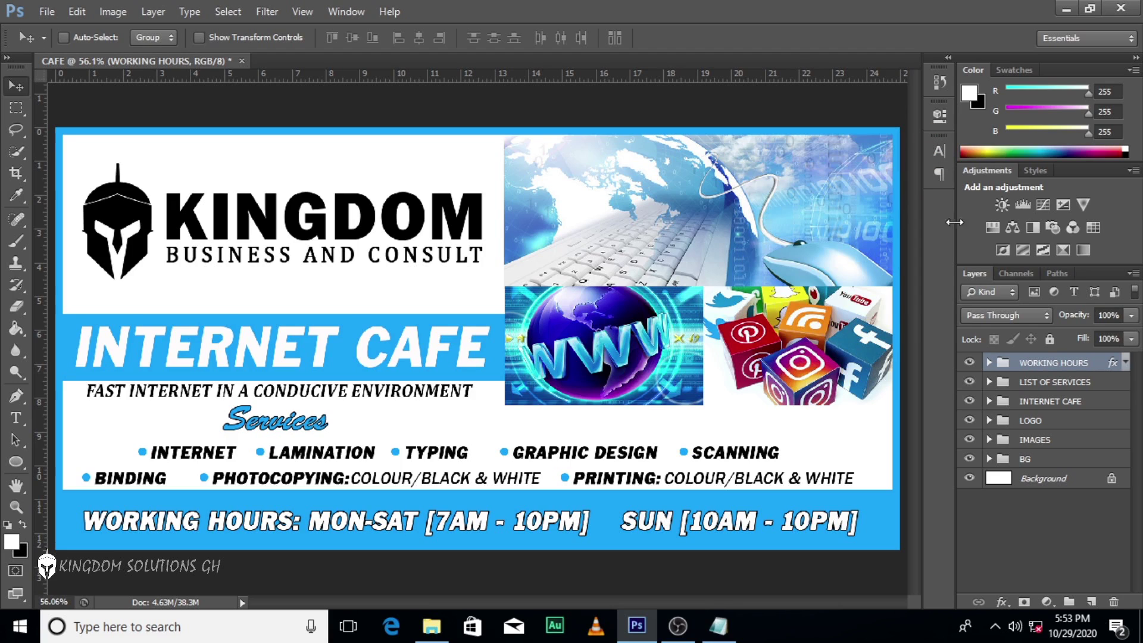